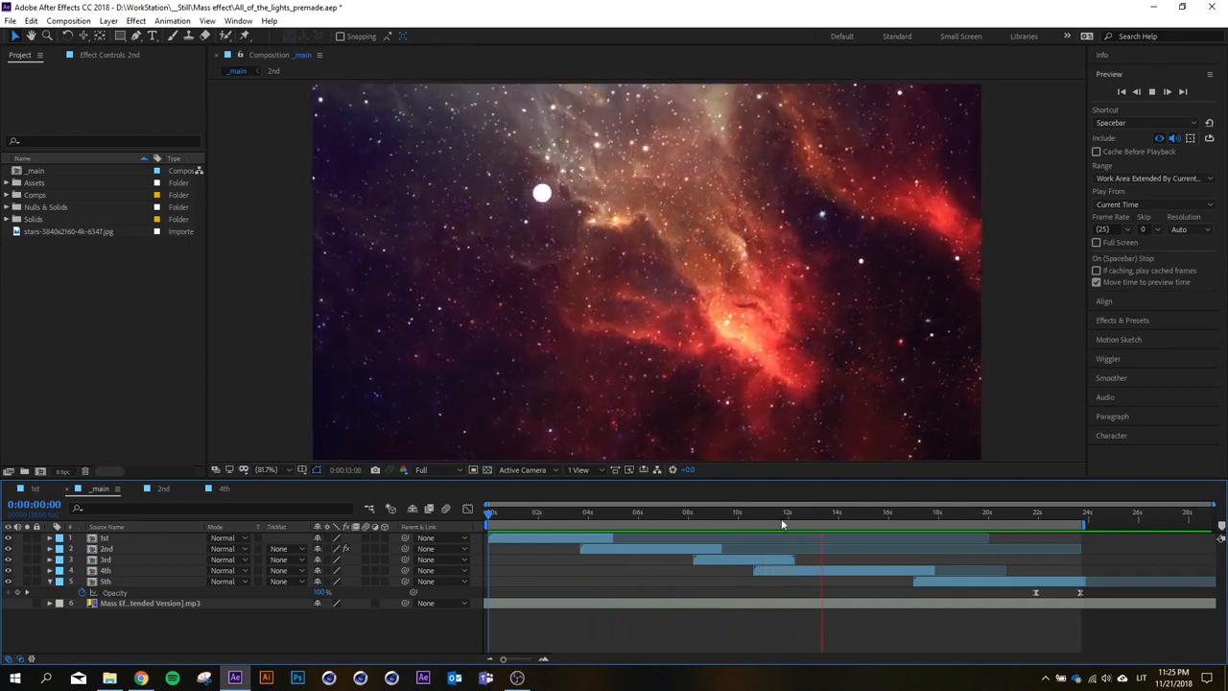
Move to about 6 seconds in the _main composition and open the nested 2nd composition.
left_click_drag(797, 512, 648, 524)
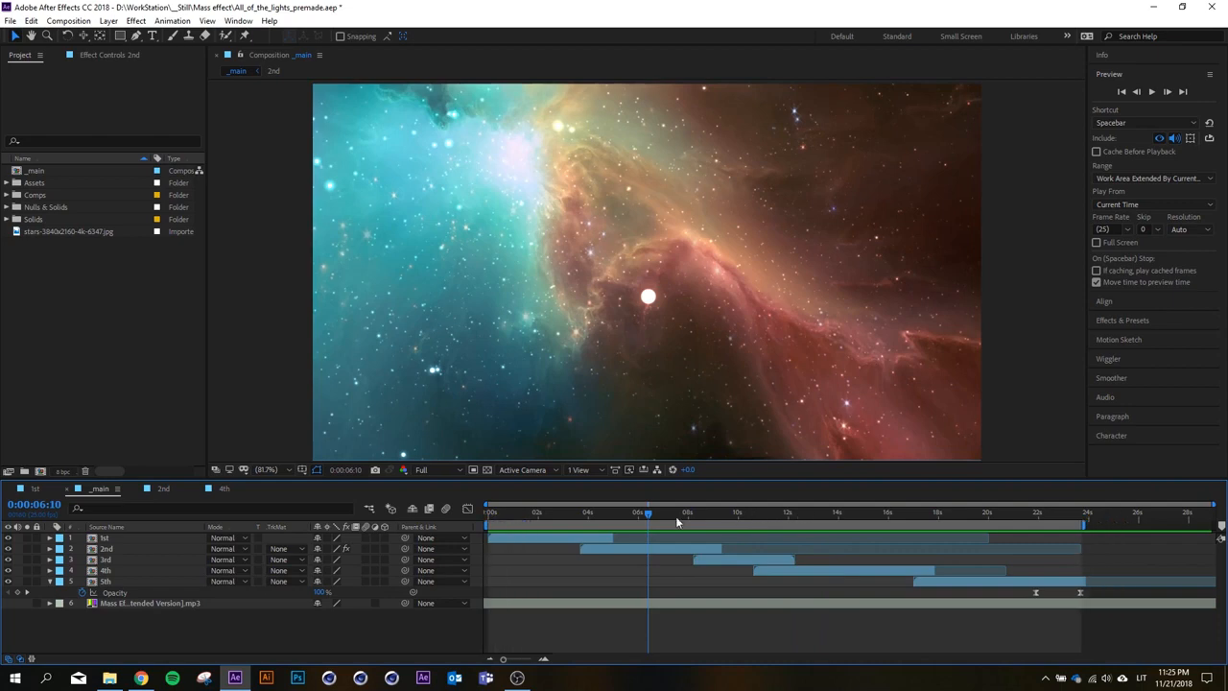
left_click(654, 515)
double_click(634, 548)
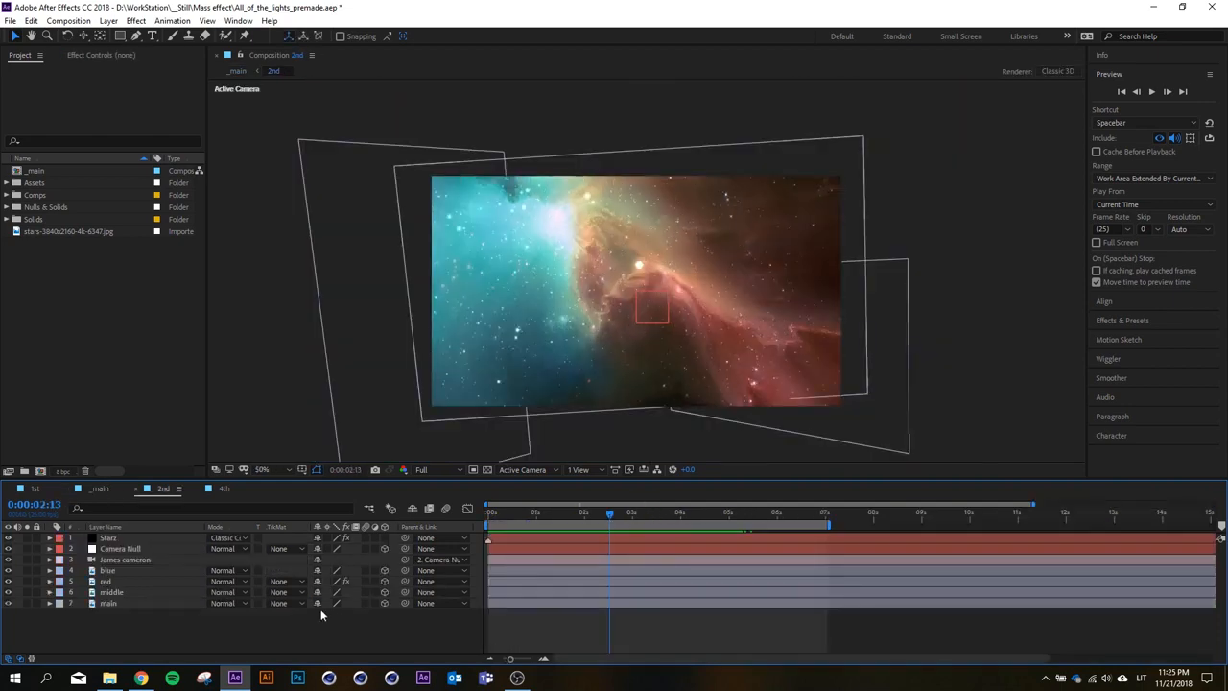
Examine the full layer stack of the 2nd composition, from main up to Starz.
left_click(105, 605)
left_click_drag(117, 614, 117, 547)
left_click(129, 636)
left_click_drag(151, 621, 115, 544)
left_click(133, 634)
left_click_drag(167, 625, 118, 543)
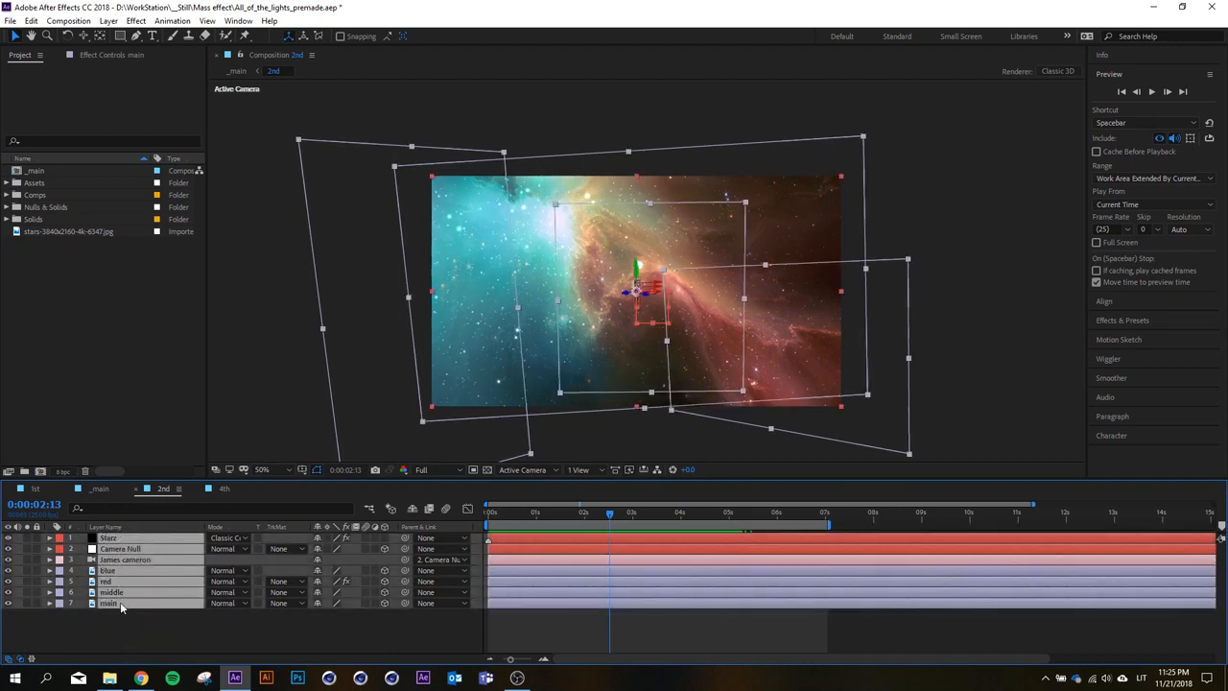
left_click(122, 629)
Delete stars-3840x2160-4k-6347.jpg from the project.
left_click(74, 244)
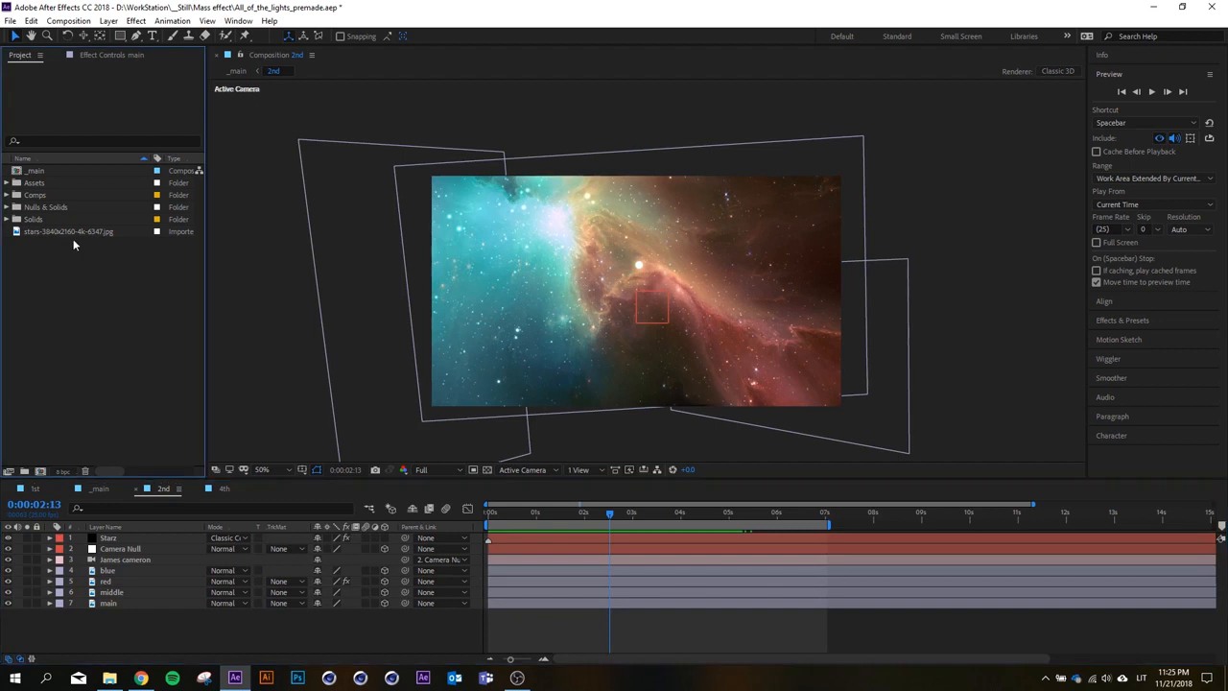
left_click(75, 232)
key("Delete")
left_click(149, 637)
Show the 2nd composition in Custom View 1 and inspect its camera and main layer at about 1 second.
left_click(548, 514)
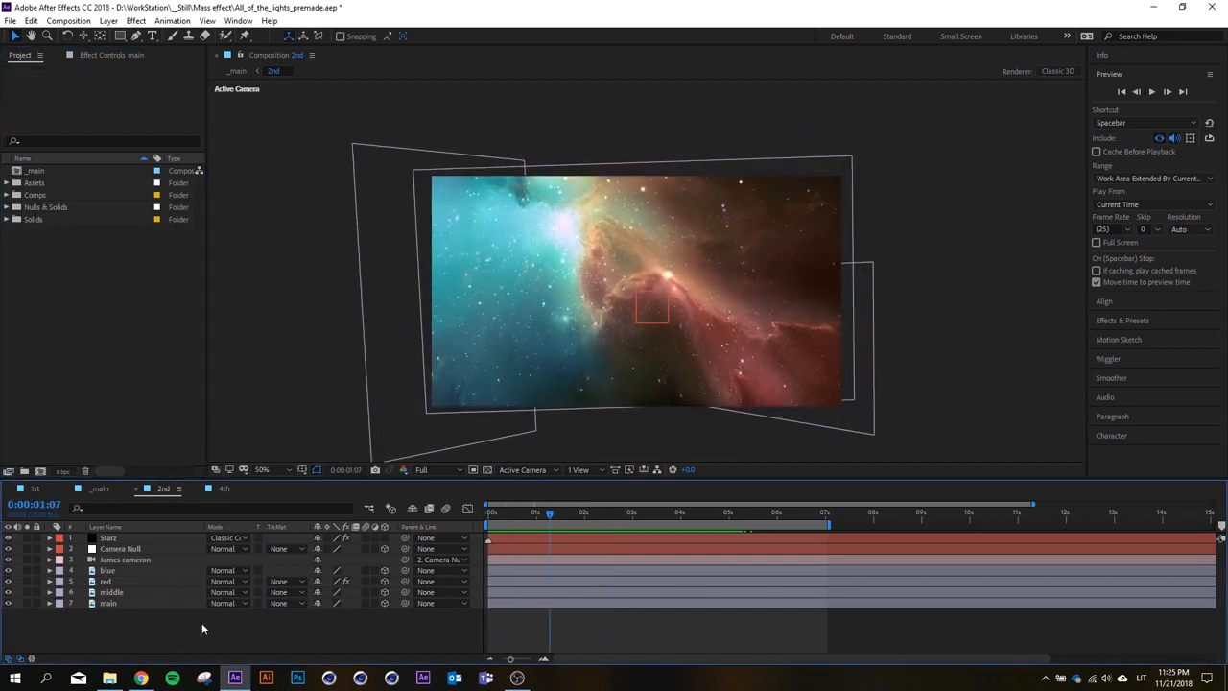
mouse_move(530, 511)
left_mouse_down()
mouse_move(675, 514)
mouse_move(514, 521)
mouse_move(593, 517)
mouse_move(550, 522)
left_mouse_up()
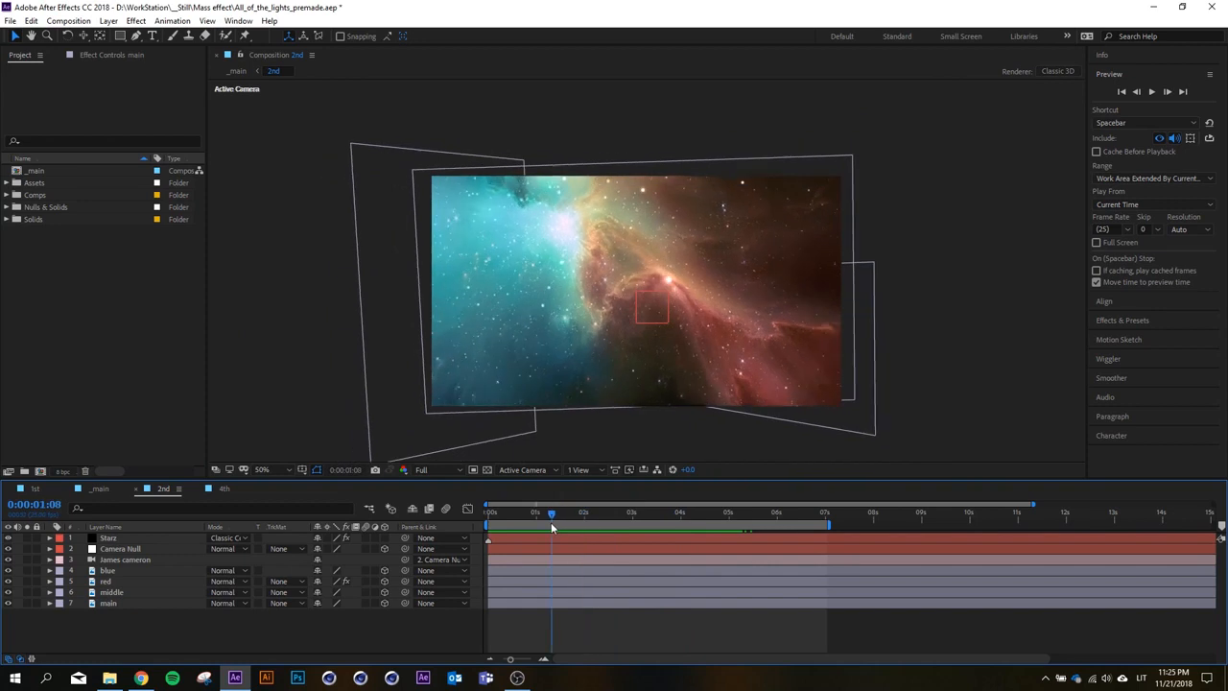
left_click(541, 472)
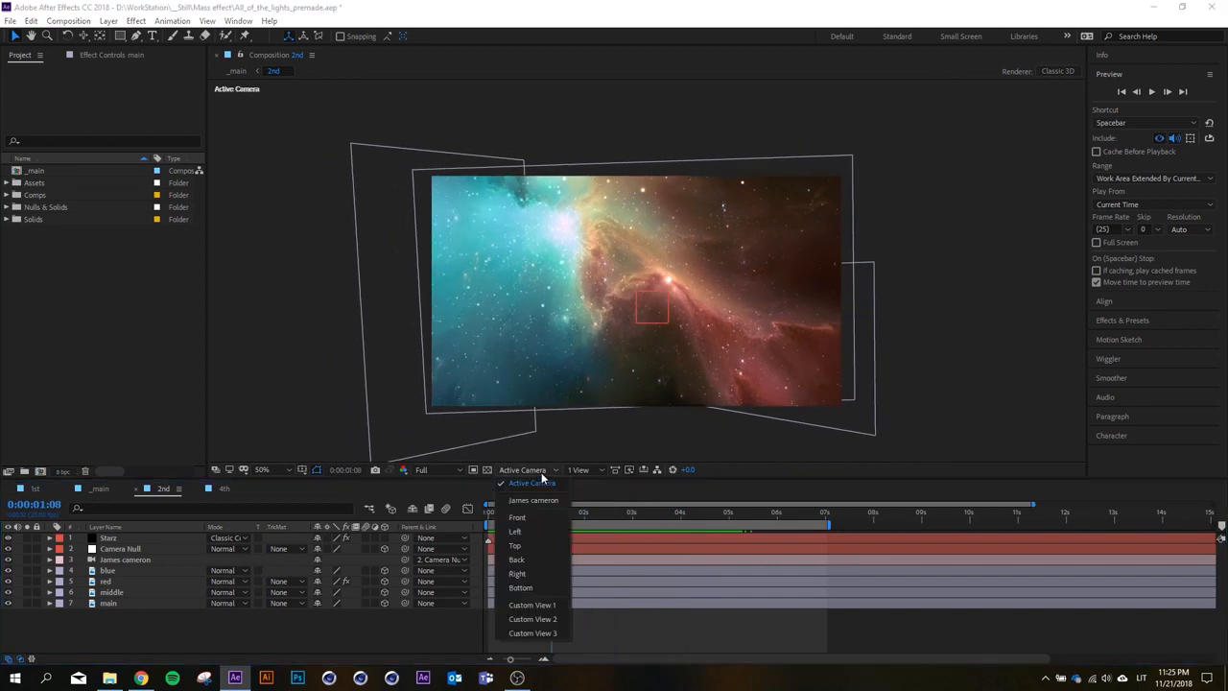
left_click(524, 606)
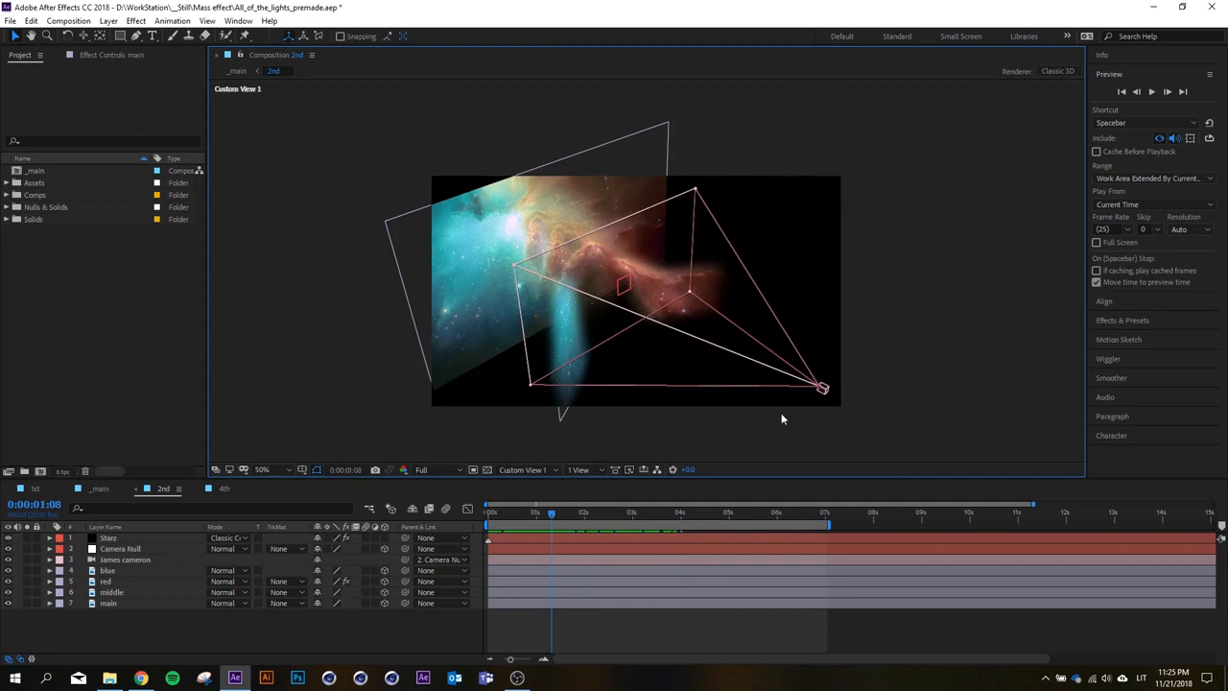
left_click(822, 385)
mouse_move(552, 513)
left_mouse_down()
mouse_move(518, 513)
mouse_move(746, 513)
mouse_move(504, 513)
mouse_move(639, 513)
mouse_move(546, 513)
left_mouse_up()
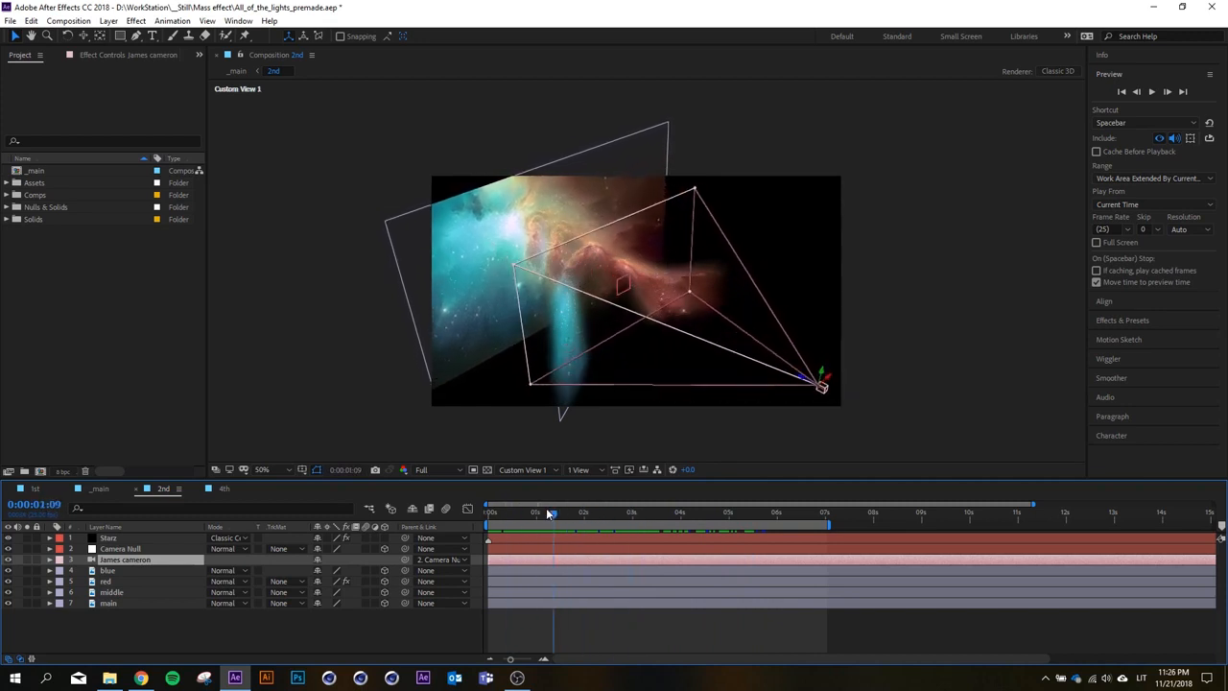
left_click(111, 603)
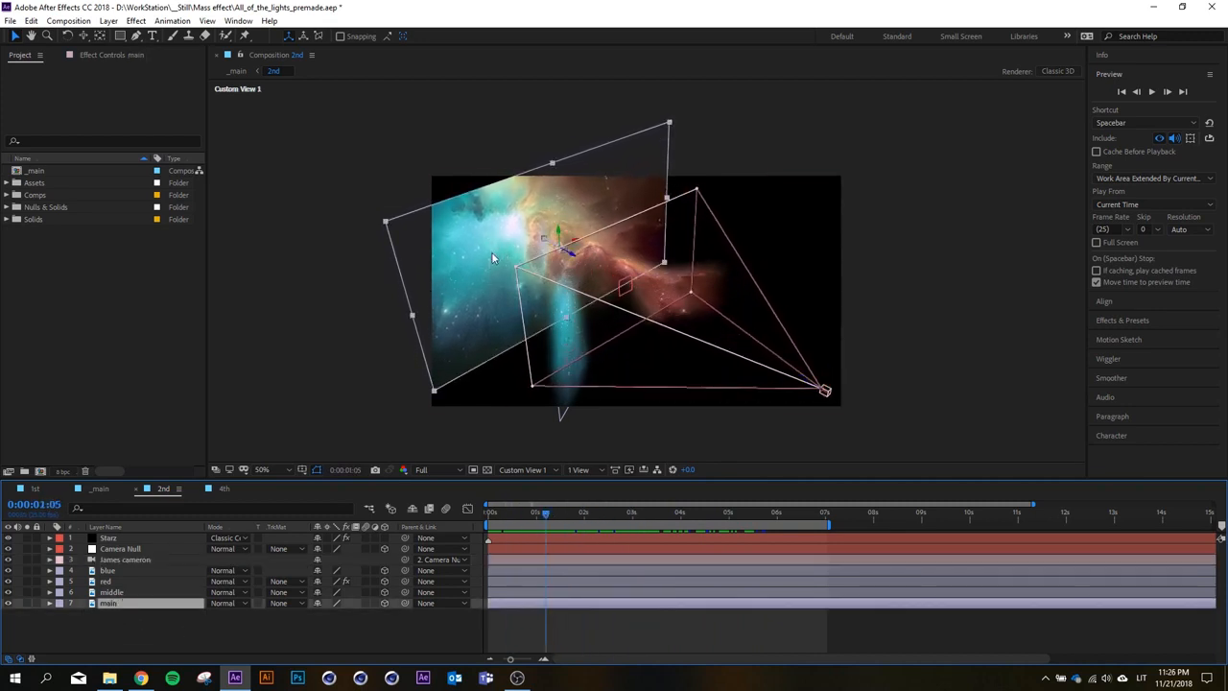
Return the composition view to Active Camera and scrub to 0:00:02:24 to check the camera move.
left_click(523, 469)
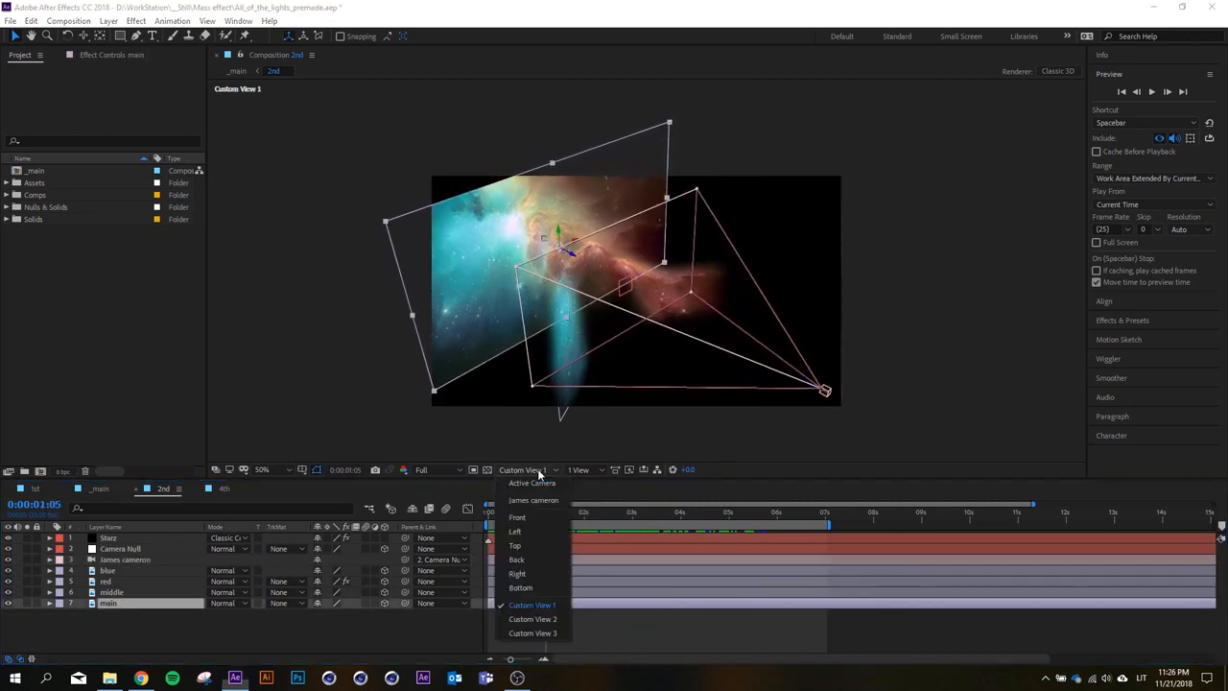
left_click(523, 502)
left_click(555, 513)
left_click_drag(561, 513, 630, 513)
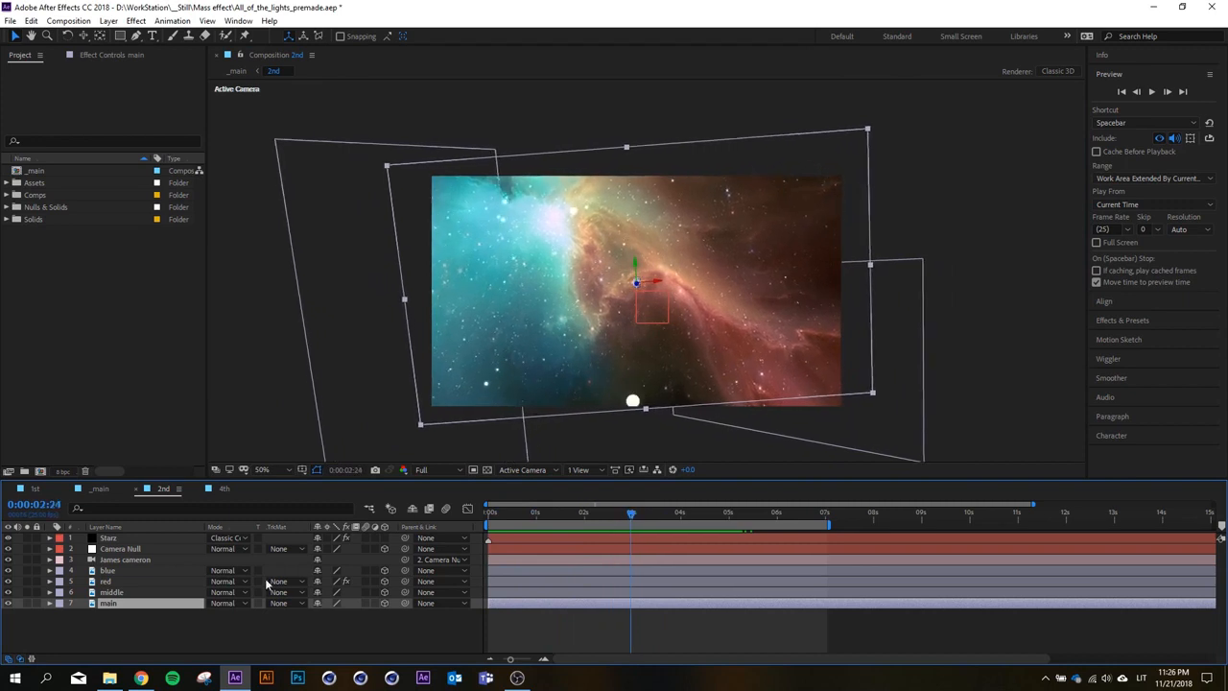
Examine the blue, red and middle image layers and their extents in the 2nd composition.
left_click(119, 592)
left_click(107, 570, "shift")
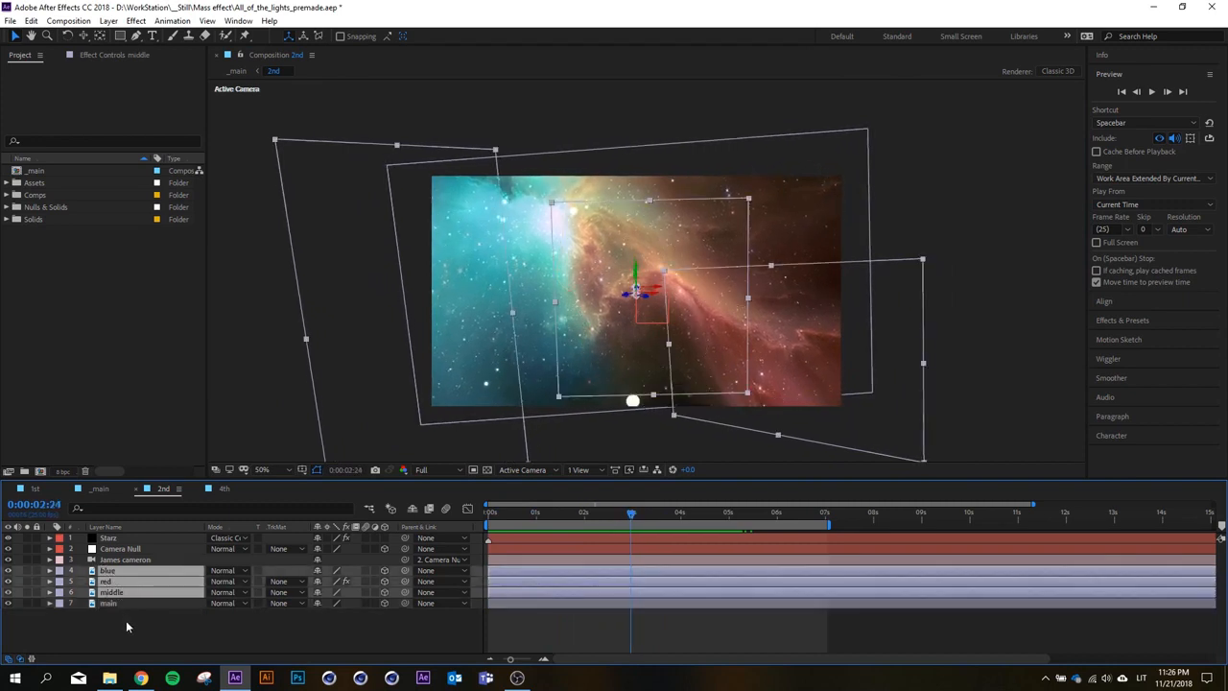
left_click(126, 619)
left_click(121, 590)
left_click(121, 569, "shift")
left_click(110, 630)
left_click(117, 571)
left_click(117, 592, "shift")
left_click(128, 621)
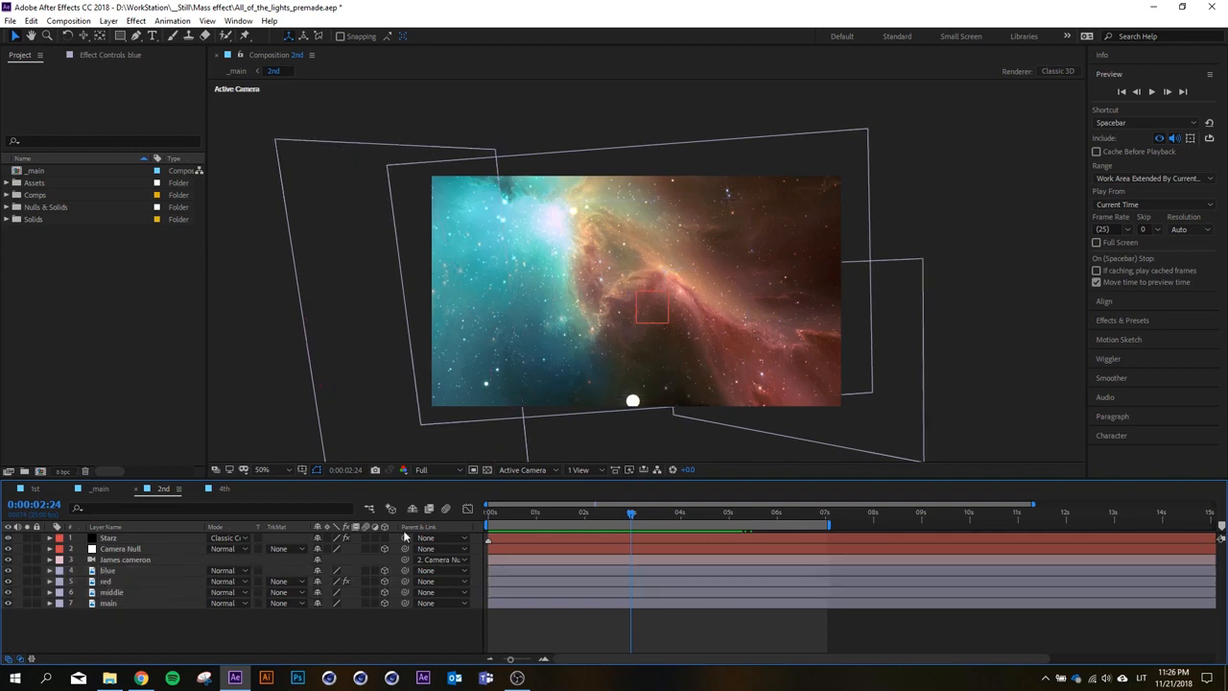
Review all layers of the 2nd composition together and return the playhead to its first frame.
left_click(111, 604)
left_click(117, 539, "shift")
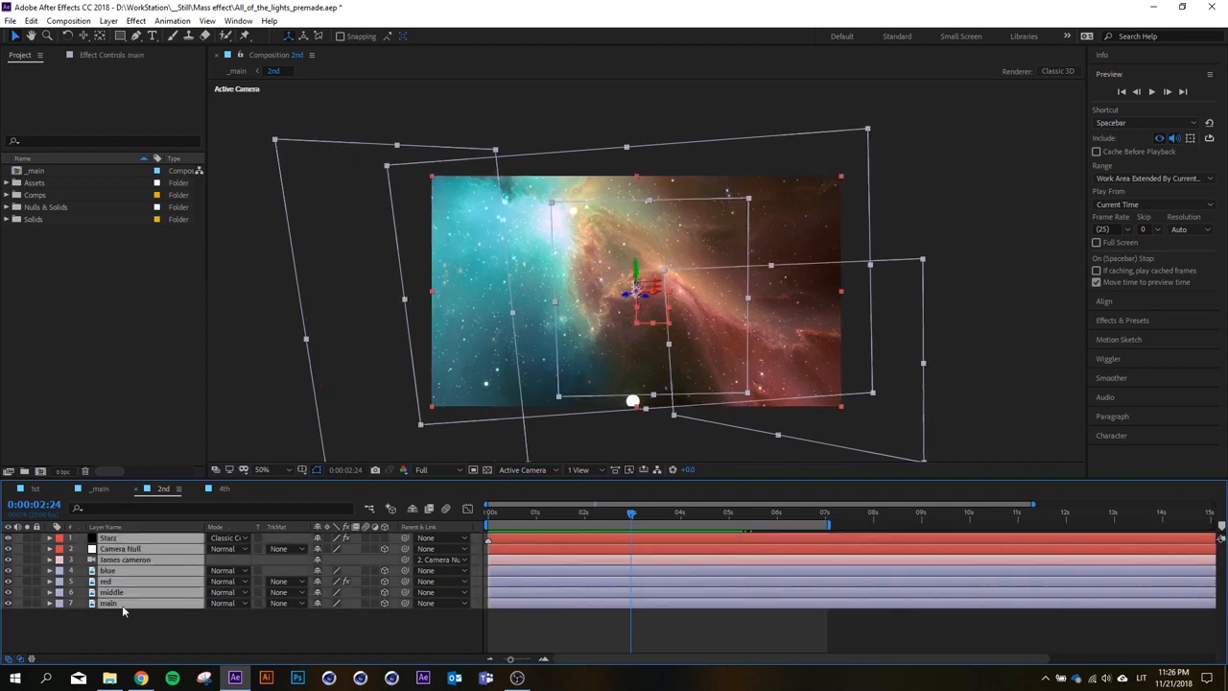
left_click(123, 611)
left_click_drag(543, 511, 480, 527)
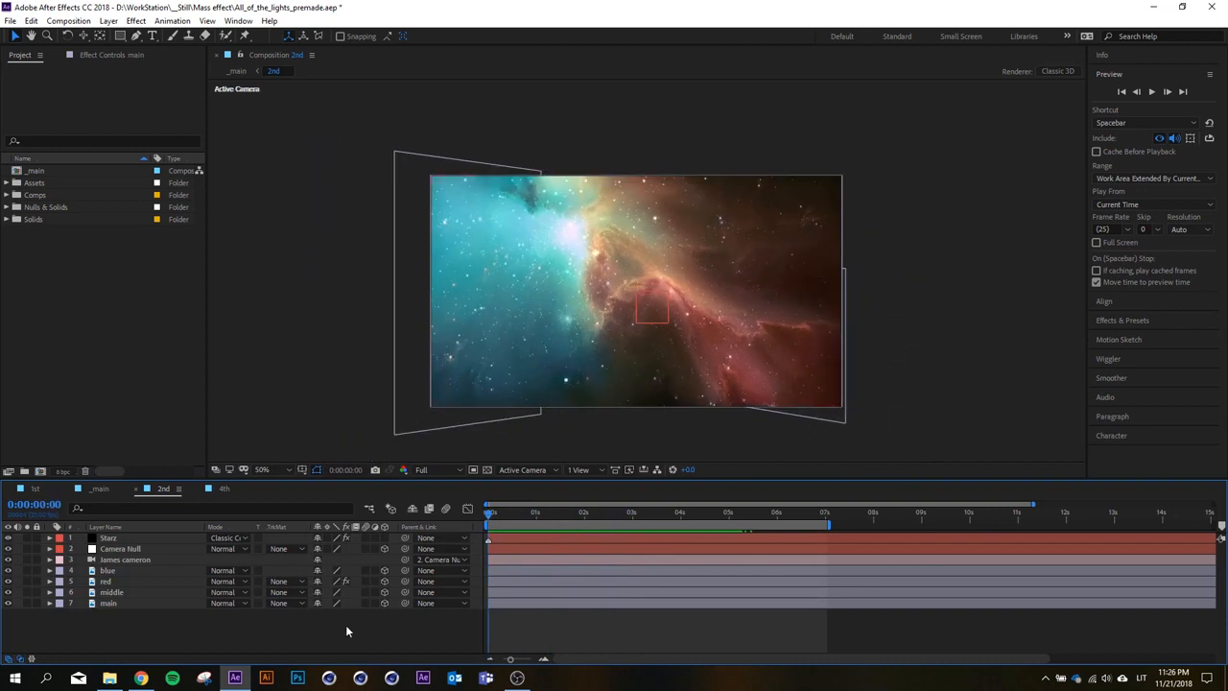
Import the stars-3840x2160-4k-6347 image as footage and open it in the footage viewer.
left_click(53, 269)
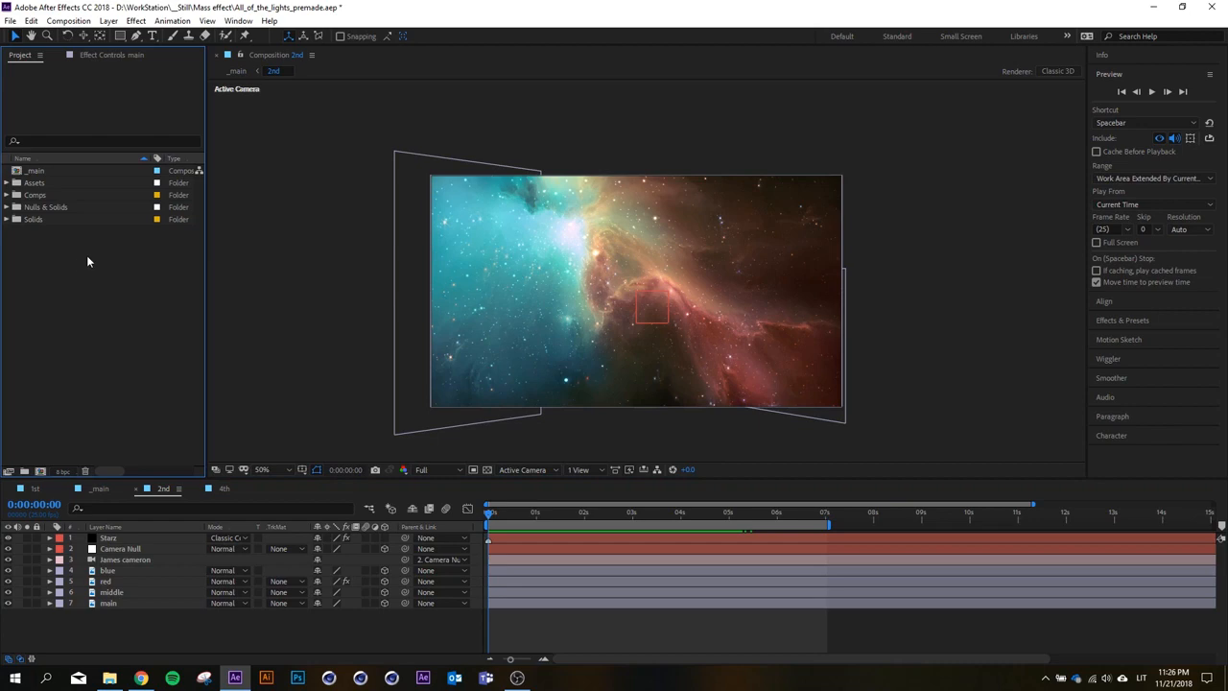
double_click(87, 257)
left_click(914, 326)
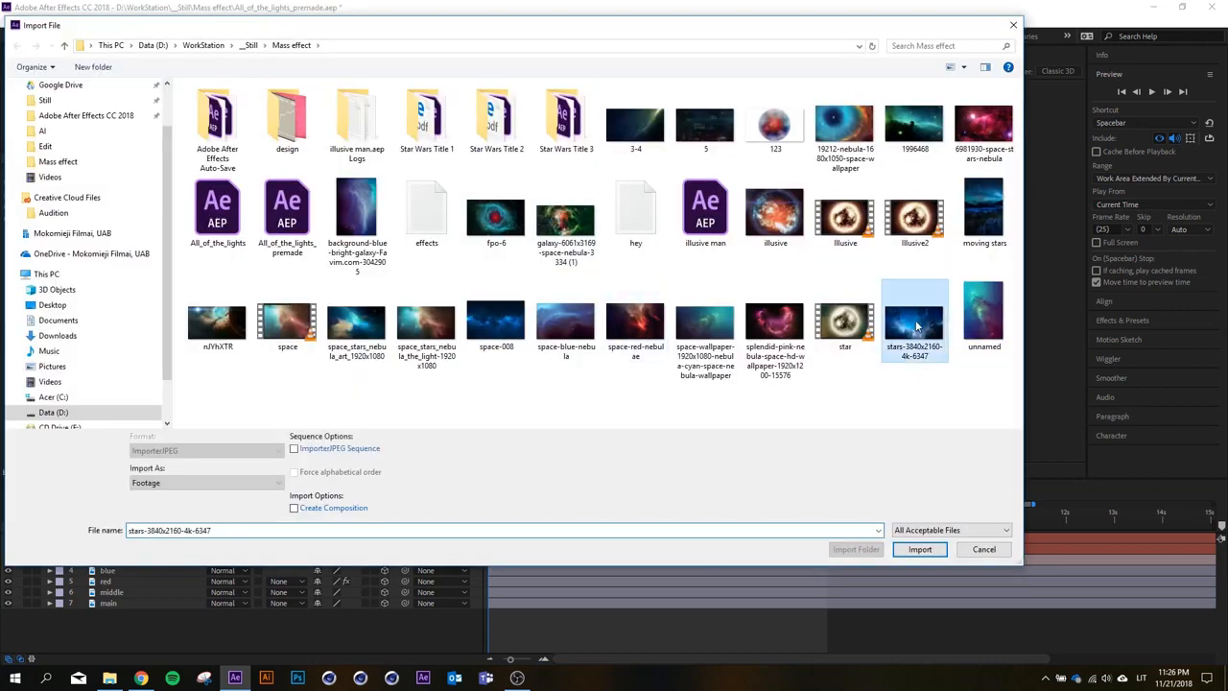
left_click(917, 549)
double_click(69, 233)
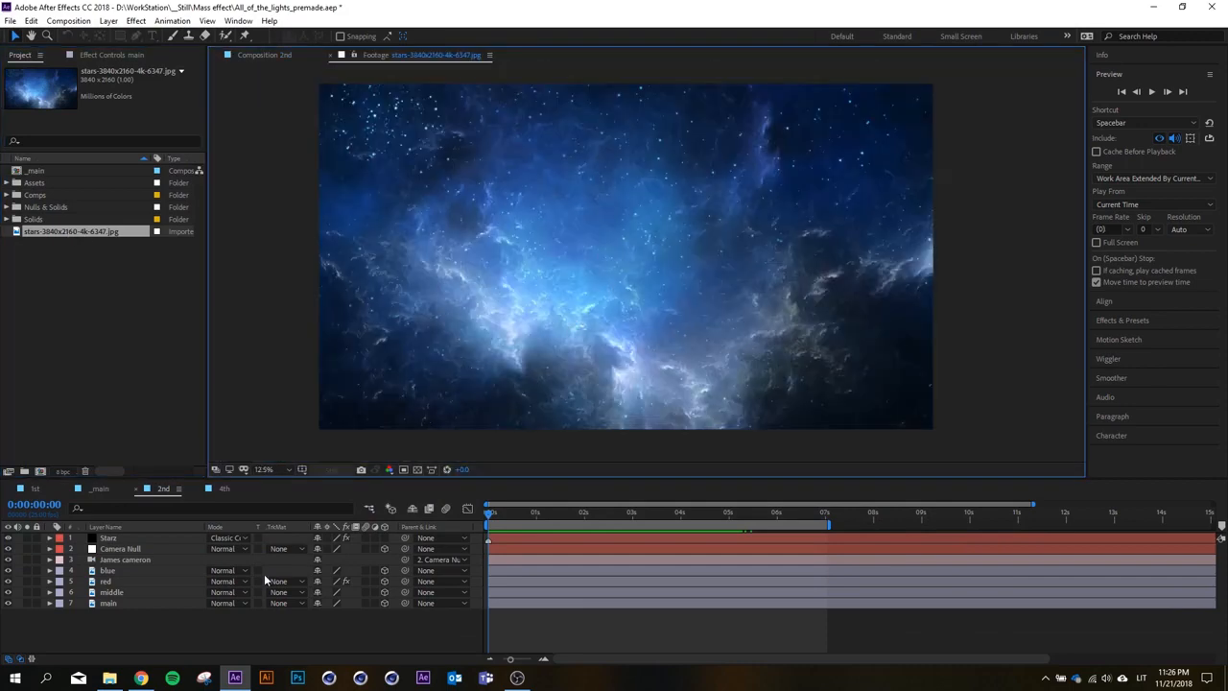
Switch to Chrome and search Google for "space stars".
left_click(141, 678)
type("scap")
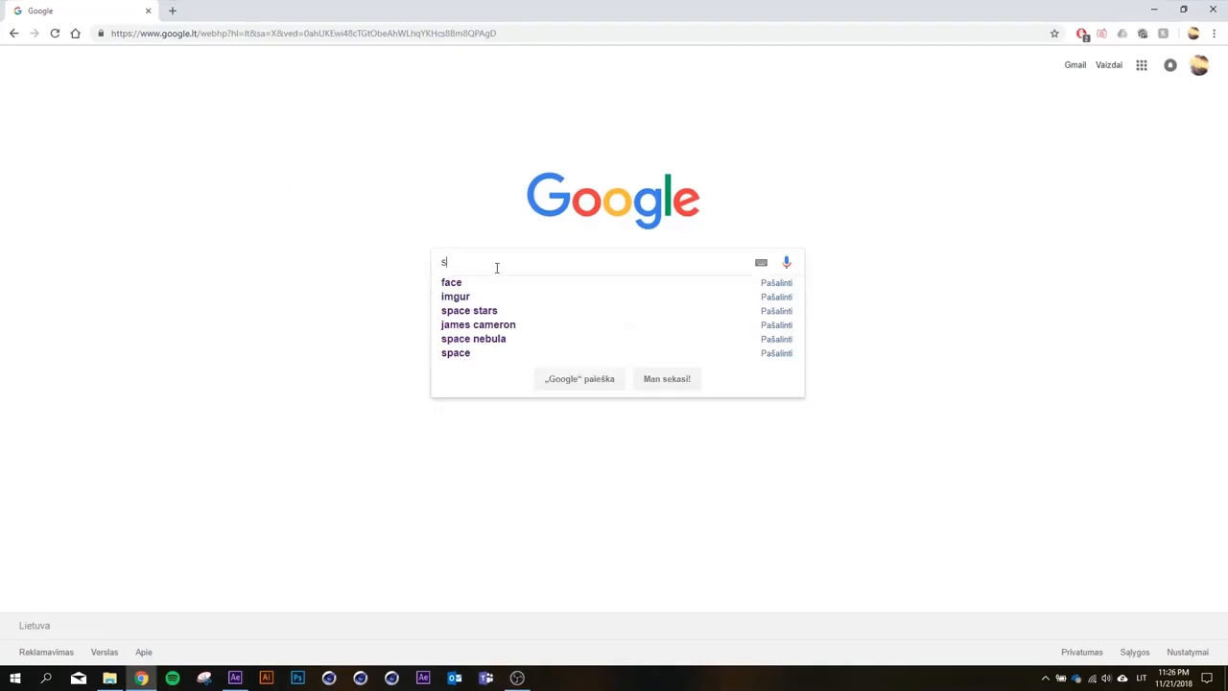
key("BackSpace")
key("BackSpace")
key("BackSpace")
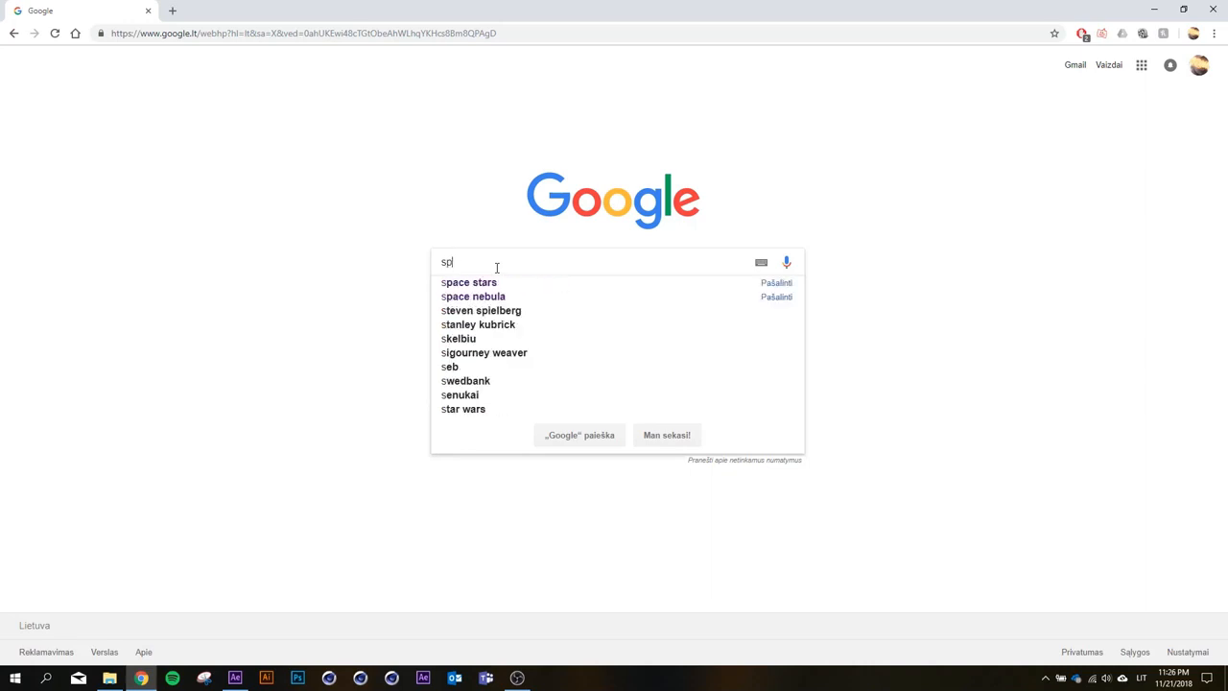
type("pace stars")
key("Return")
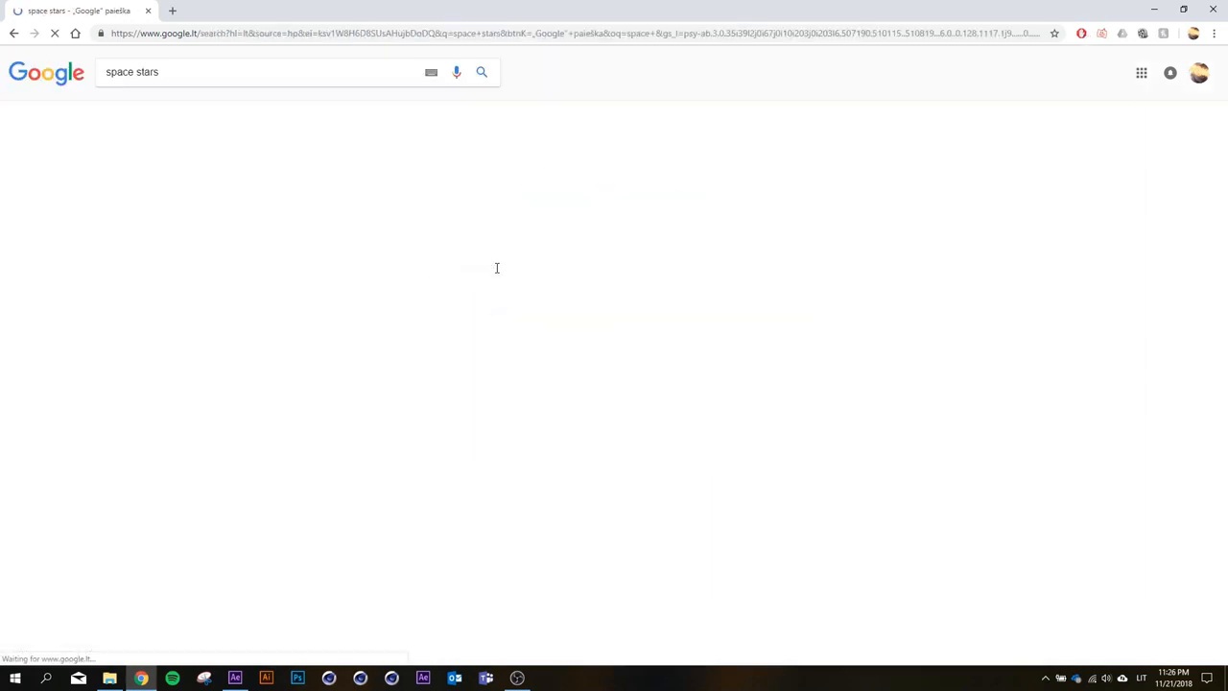
Show the image results for space stars and open the 3840 × 2160 Wallpaper Stars, 4K, Space, #6347 image.
left_click(165, 108)
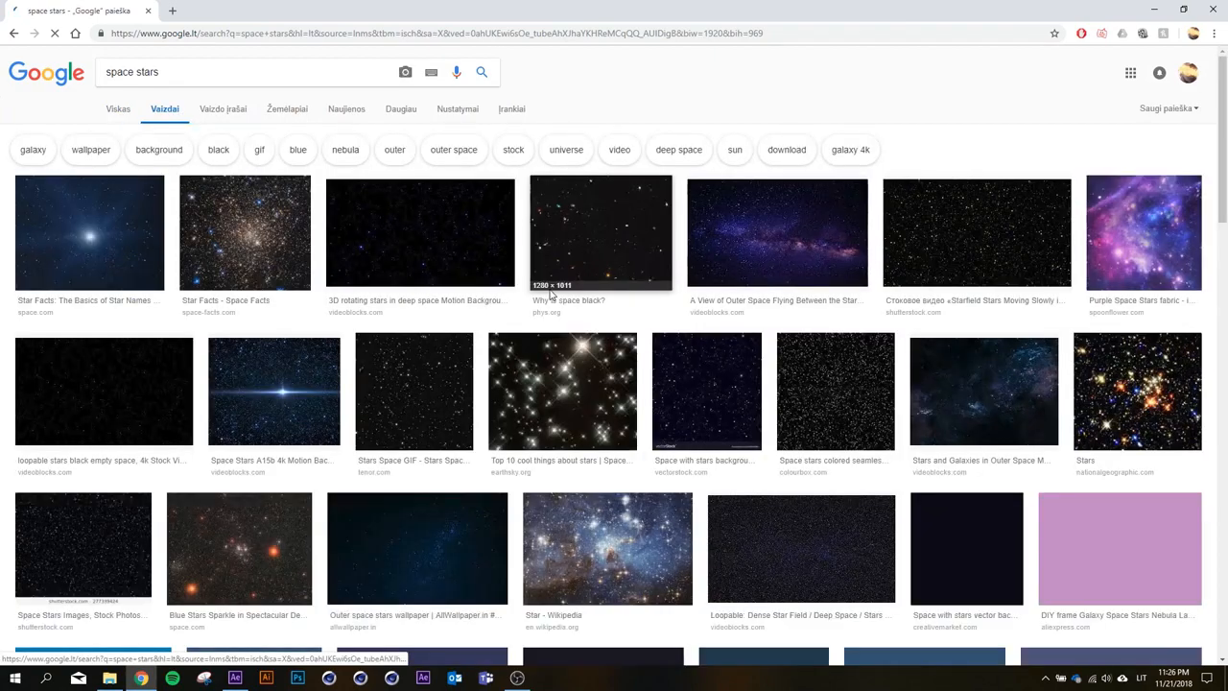
scroll(575, 336, "down", 5)
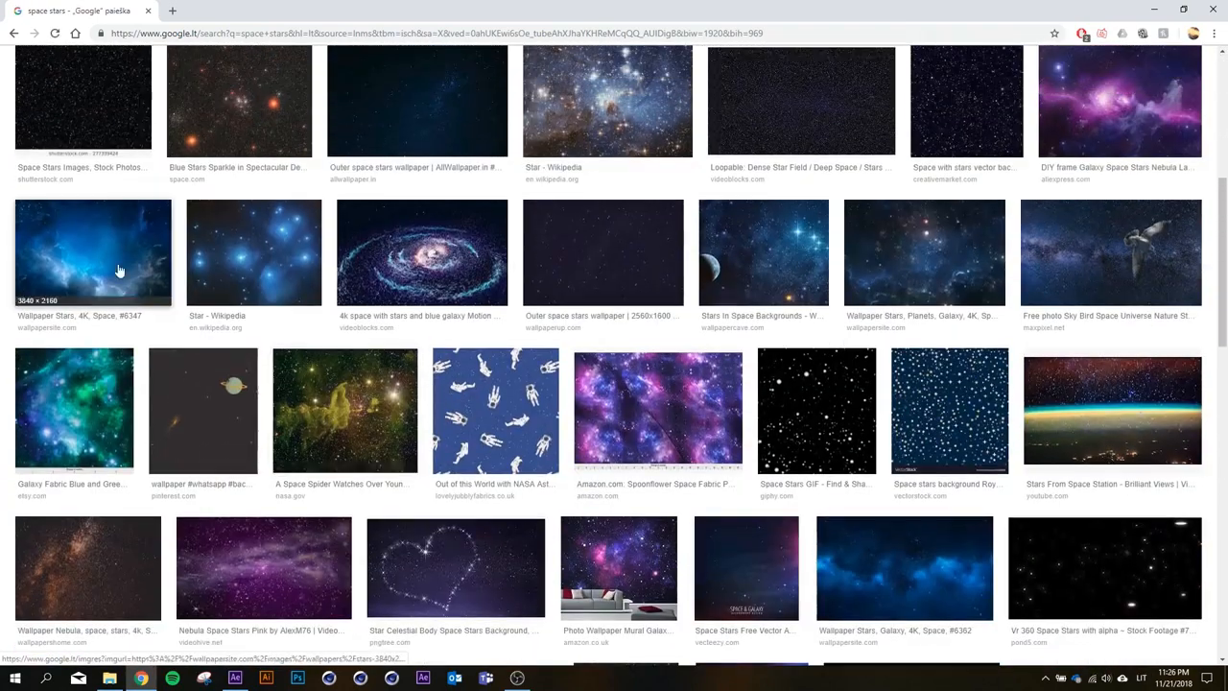
left_click(93, 240)
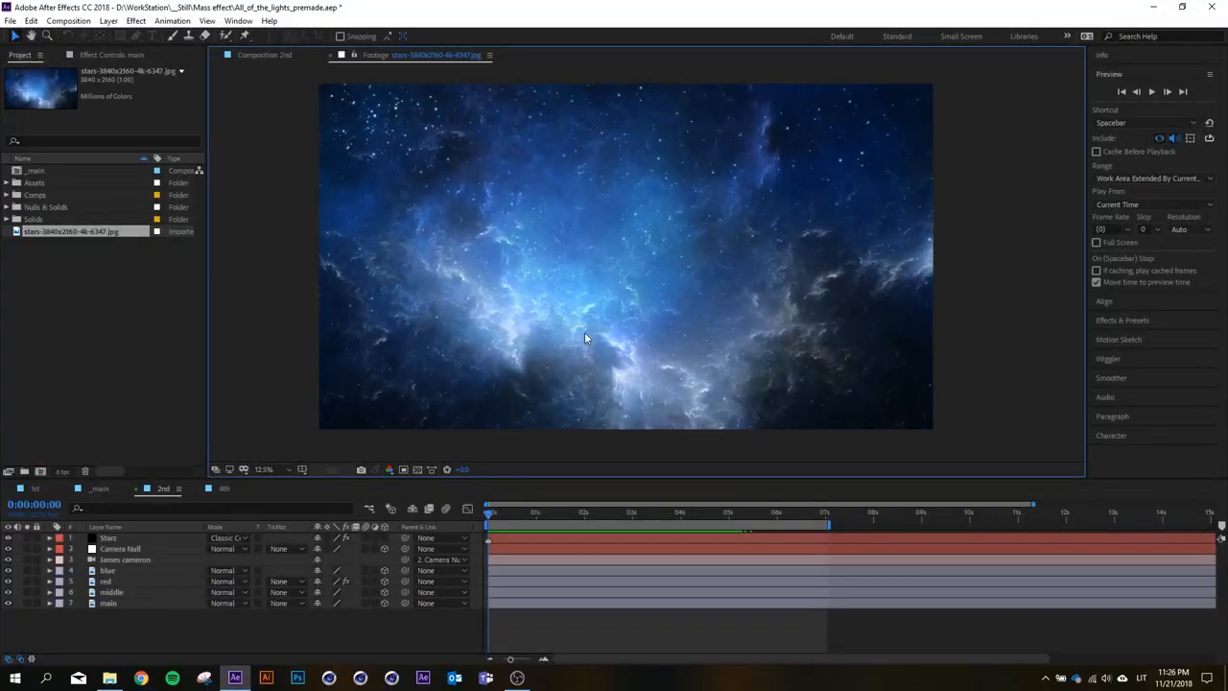
Back in After Effects, start a new composition and name it "_".
scroll(584, 331, "down", 2)
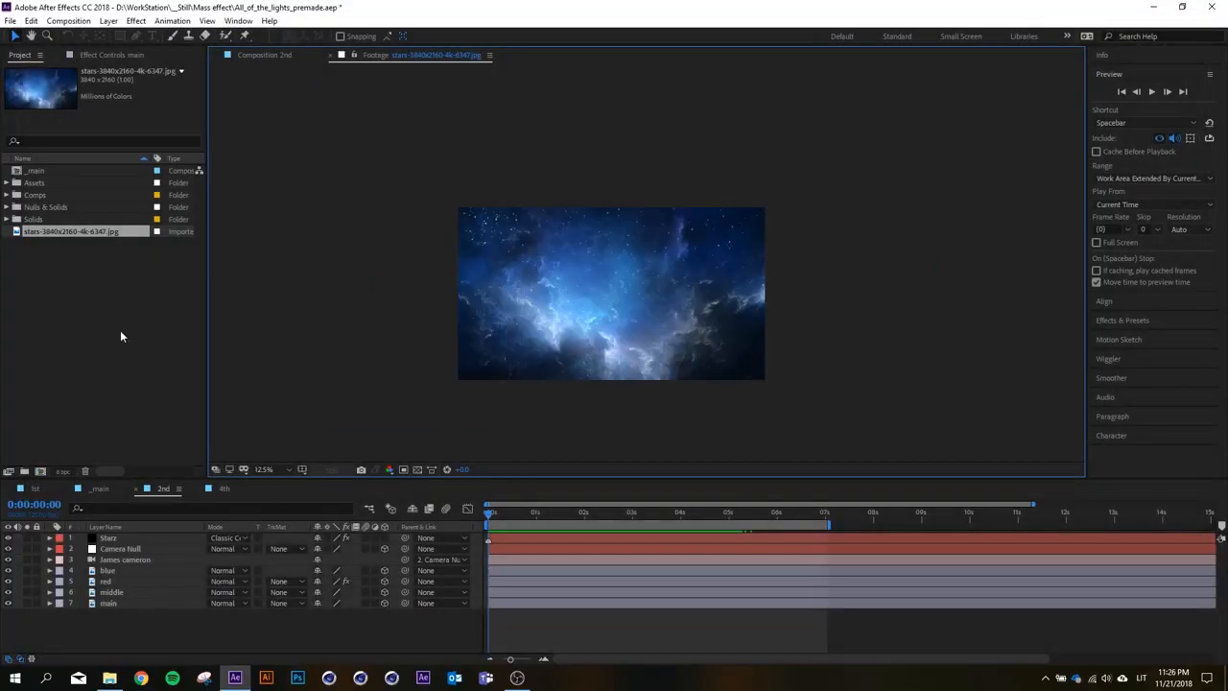
left_click(52, 415)
left_click(40, 471)
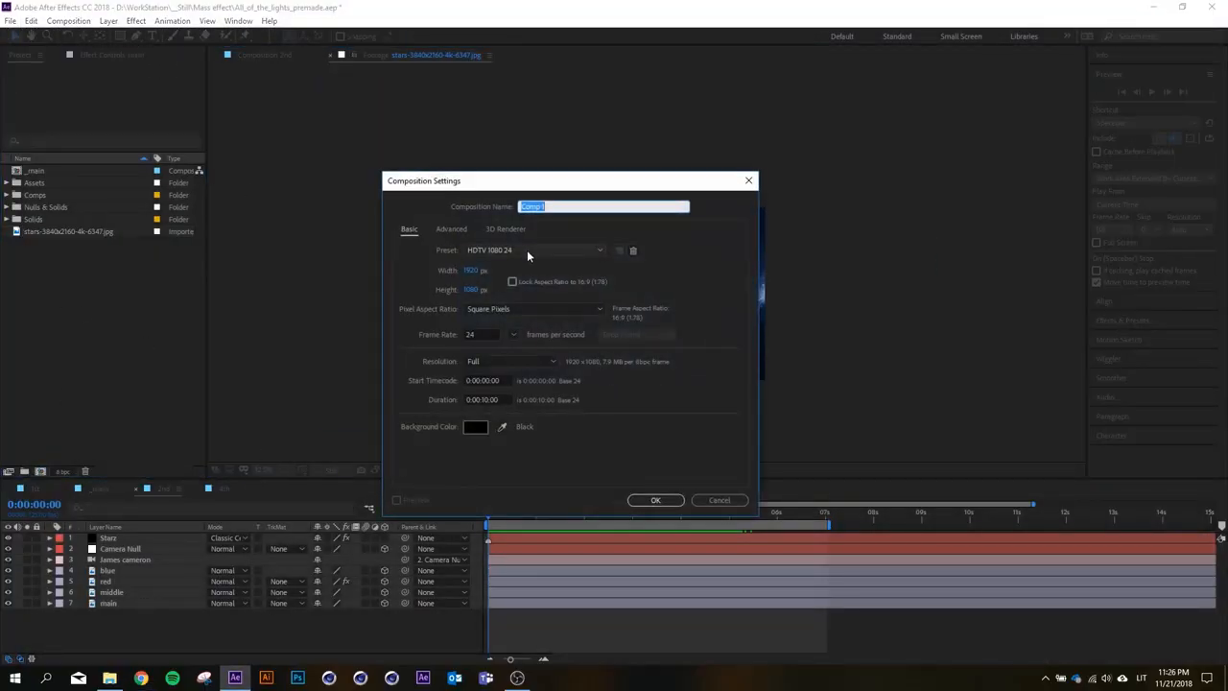
left_click(473, 271)
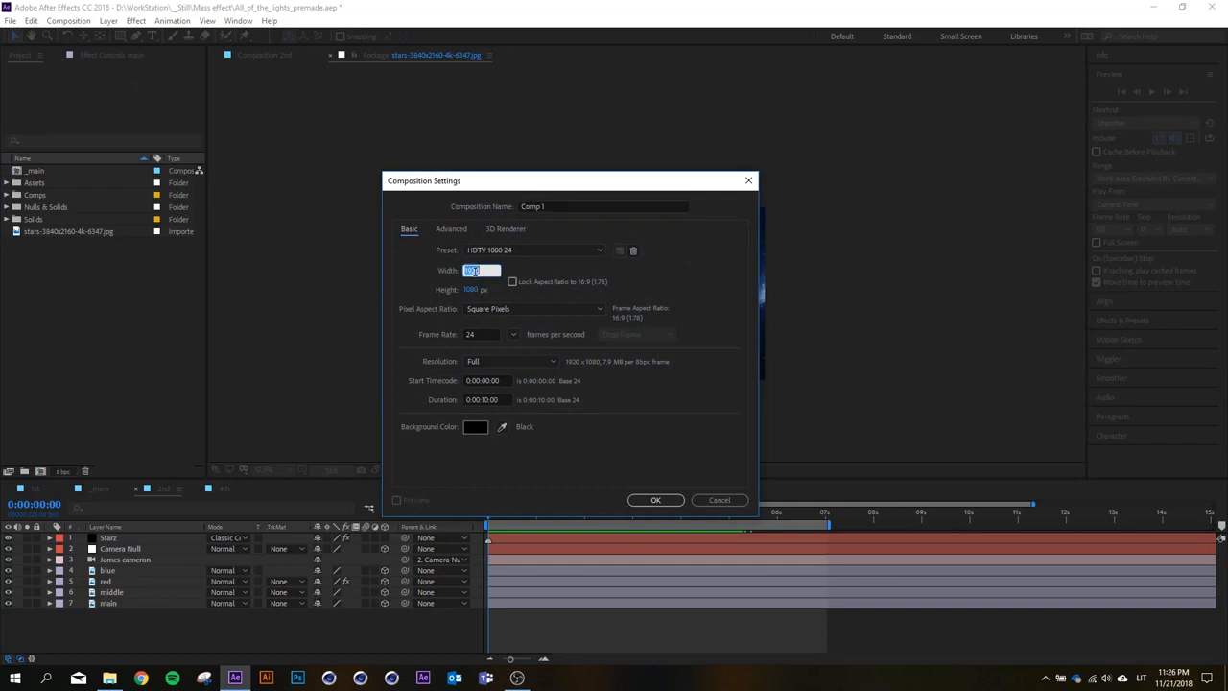
left_click(428, 276)
left_click_drag(553, 206, 479, 207)
type("_")
Create the composition at 1920 x 1080 px, 24 frames per second, with a 10-second duration.
left_click(426, 273)
left_click(513, 334)
left_click(434, 470)
left_click(492, 400)
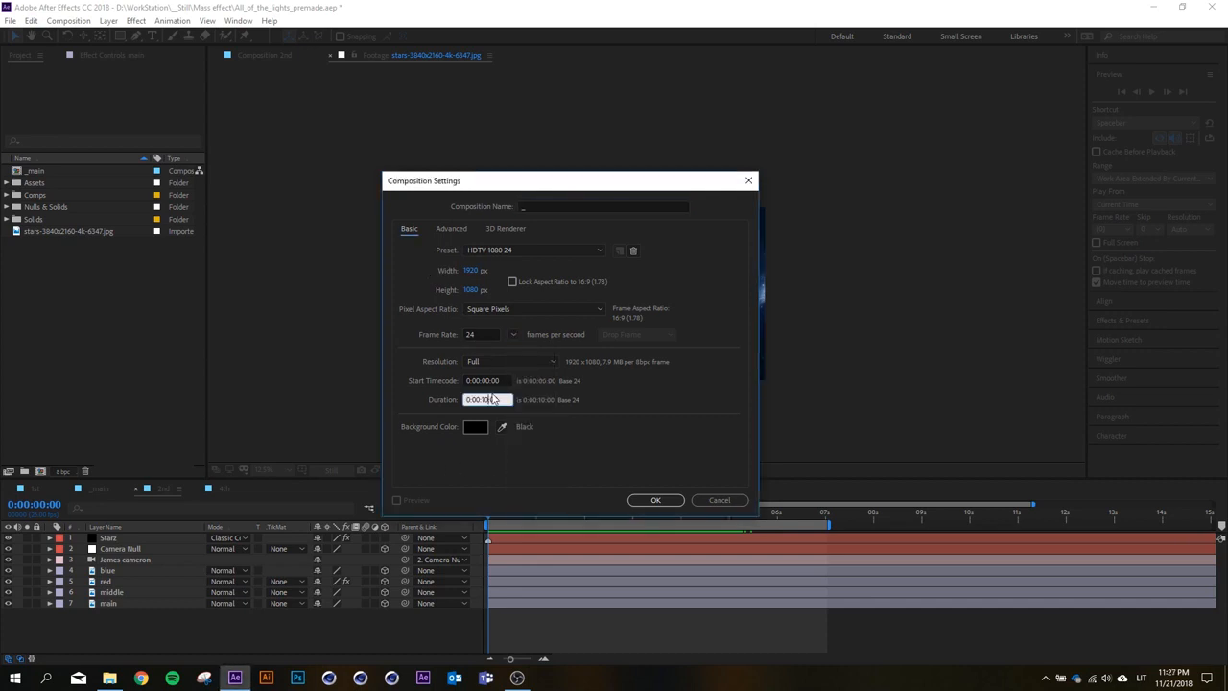
left_click(477, 449)
left_click(652, 500)
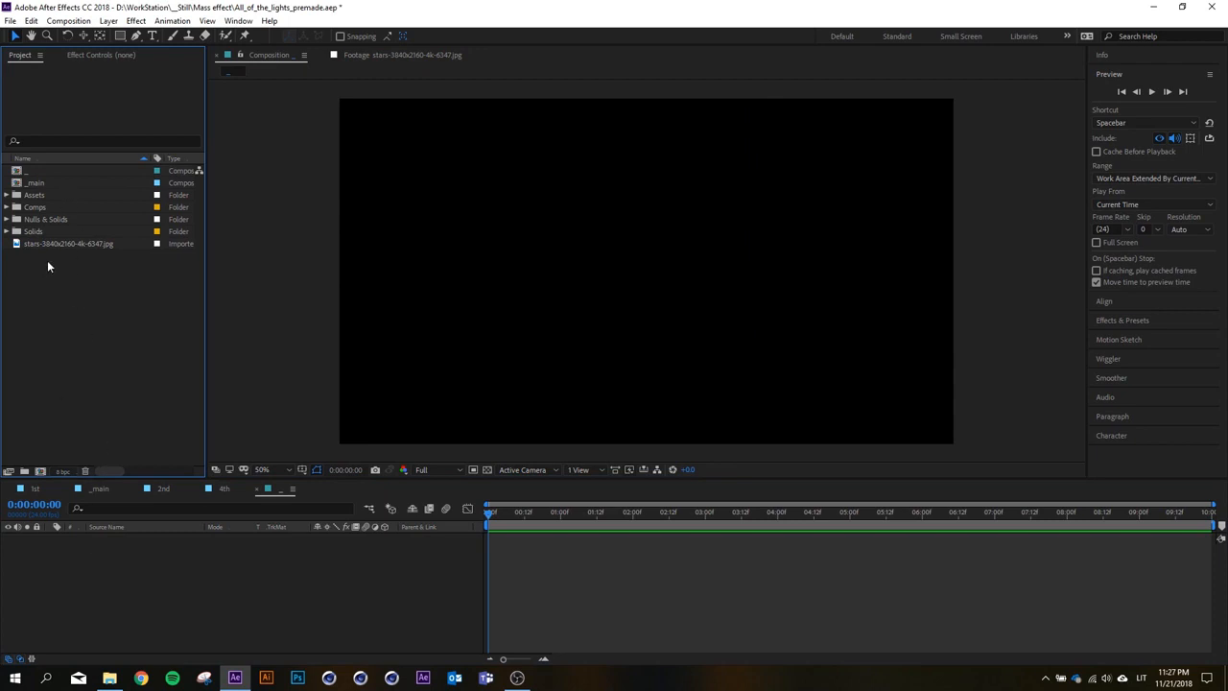
Add stars-3840x2160-4k-6347.jpg as a layer in the new composition.
left_click_drag(56, 244, 99, 567)
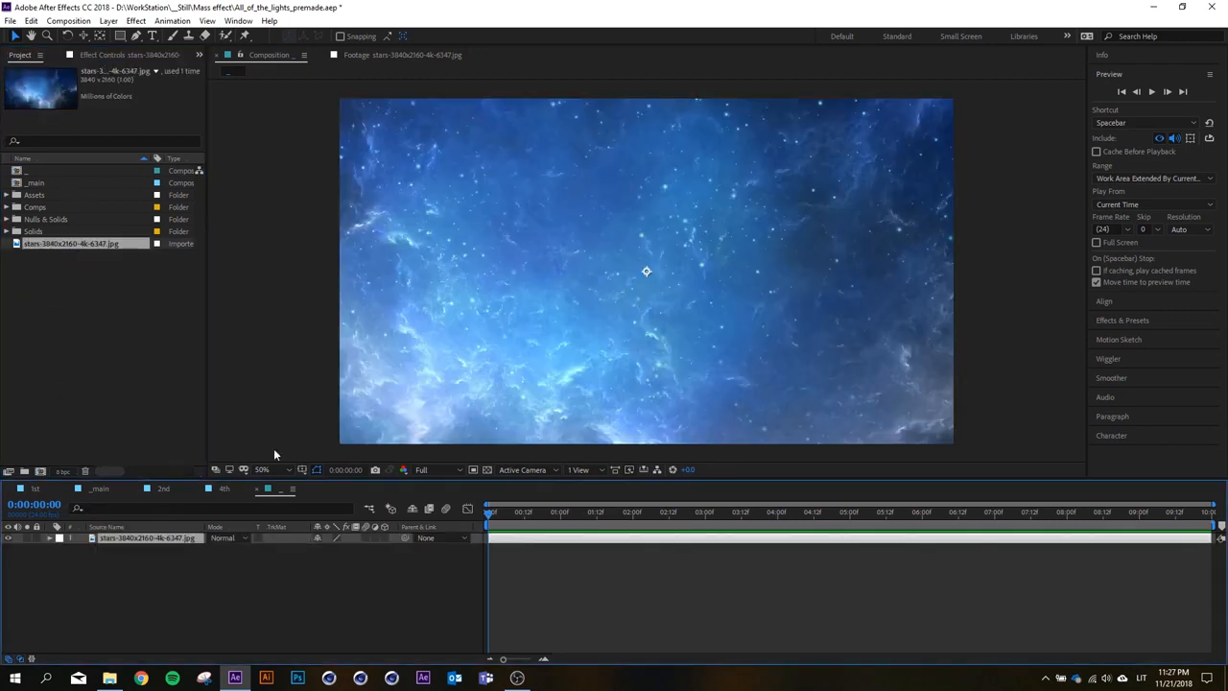
scroll(520, 297, "down", 5)
scroll(524, 296, "up", 3)
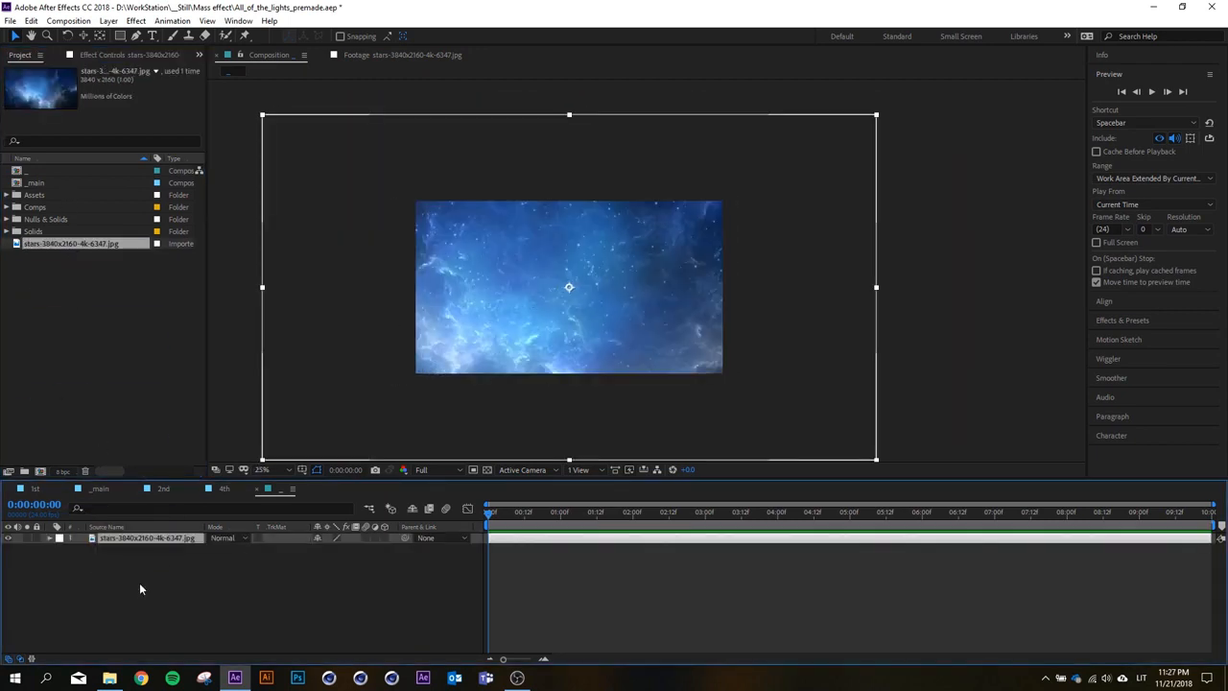
Try scaling the stars image layer down to about 52%, and undo the scaling.
left_click(149, 536)
key("s")
left_click_drag(341, 548, 332, 552)
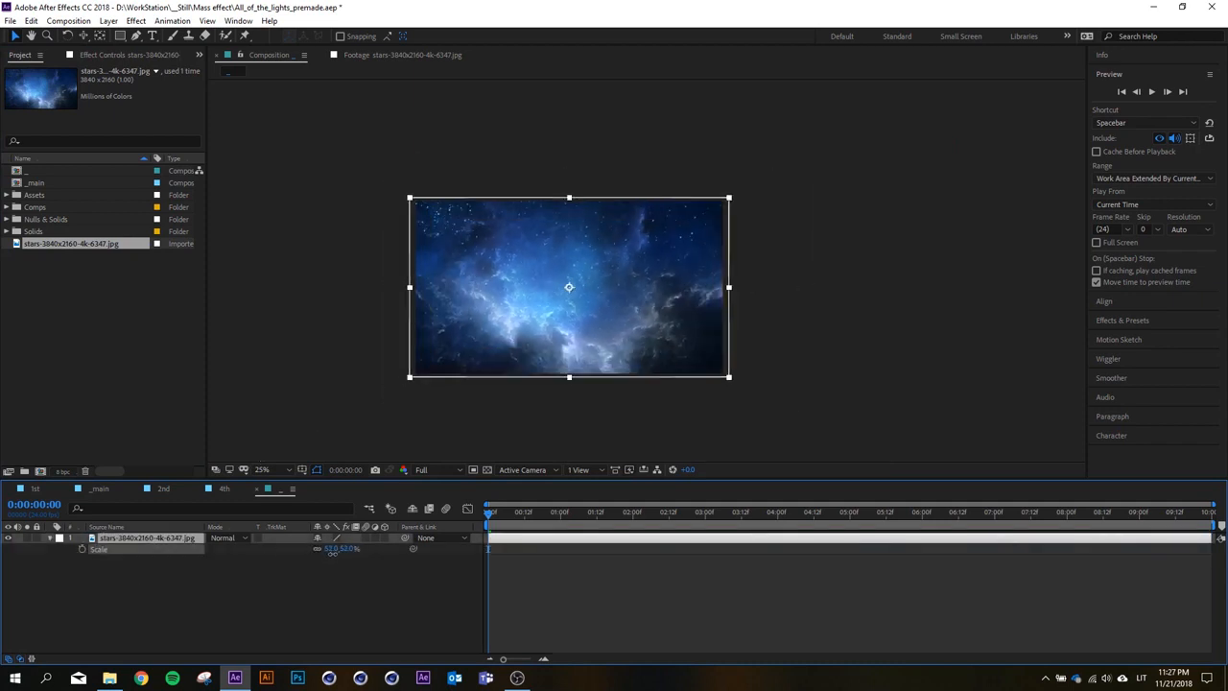
key("ctrl+z")
Fit the stars image layer to the composition height and make it a 3D layer.
left_click(109, 21)
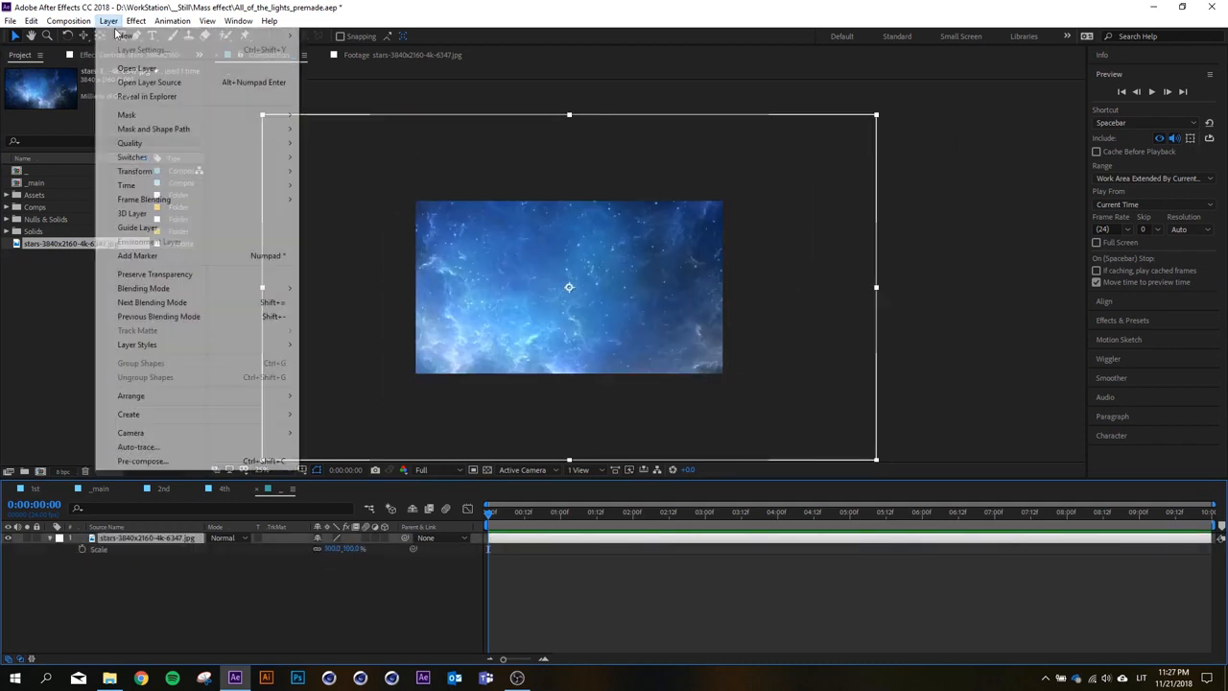
mouse_move(210, 173)
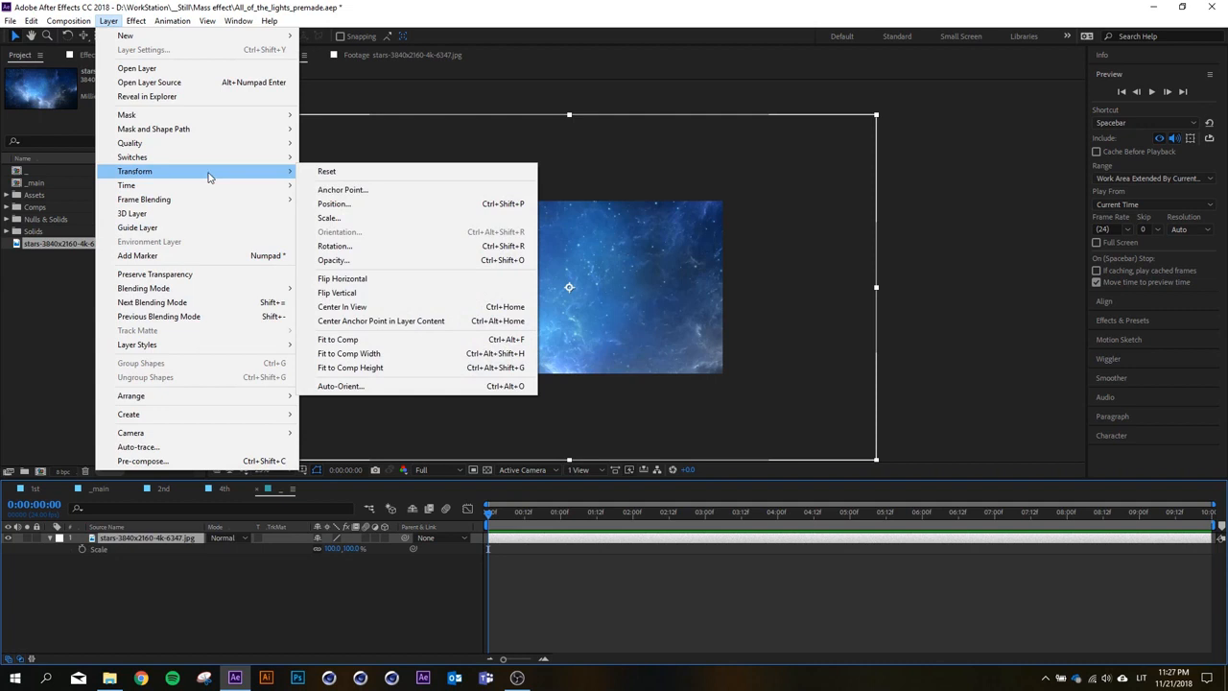
left_click(373, 368)
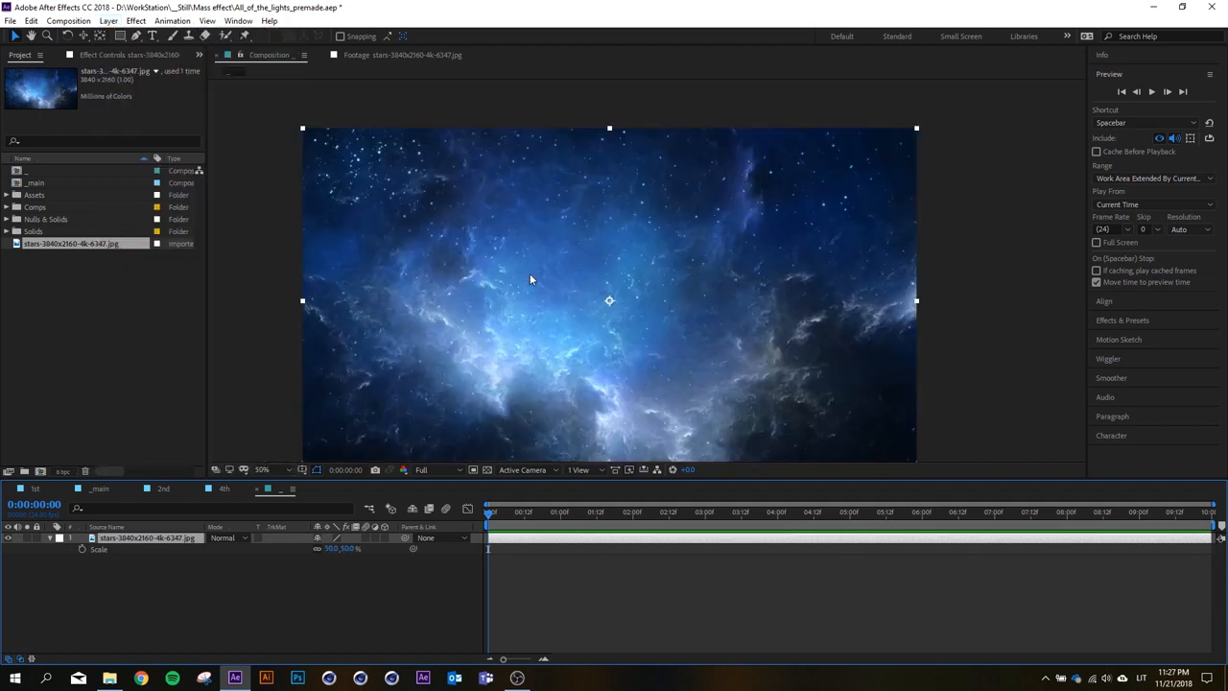
left_click(236, 614)
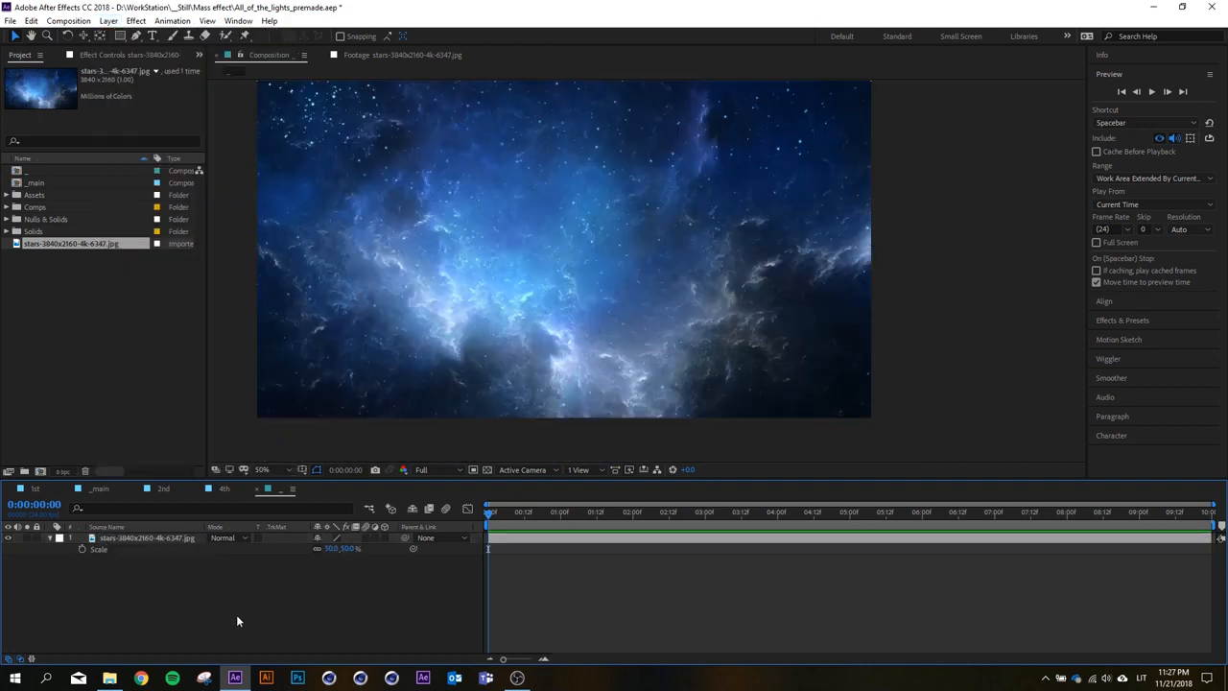
left_click(384, 537)
left_click(48, 537)
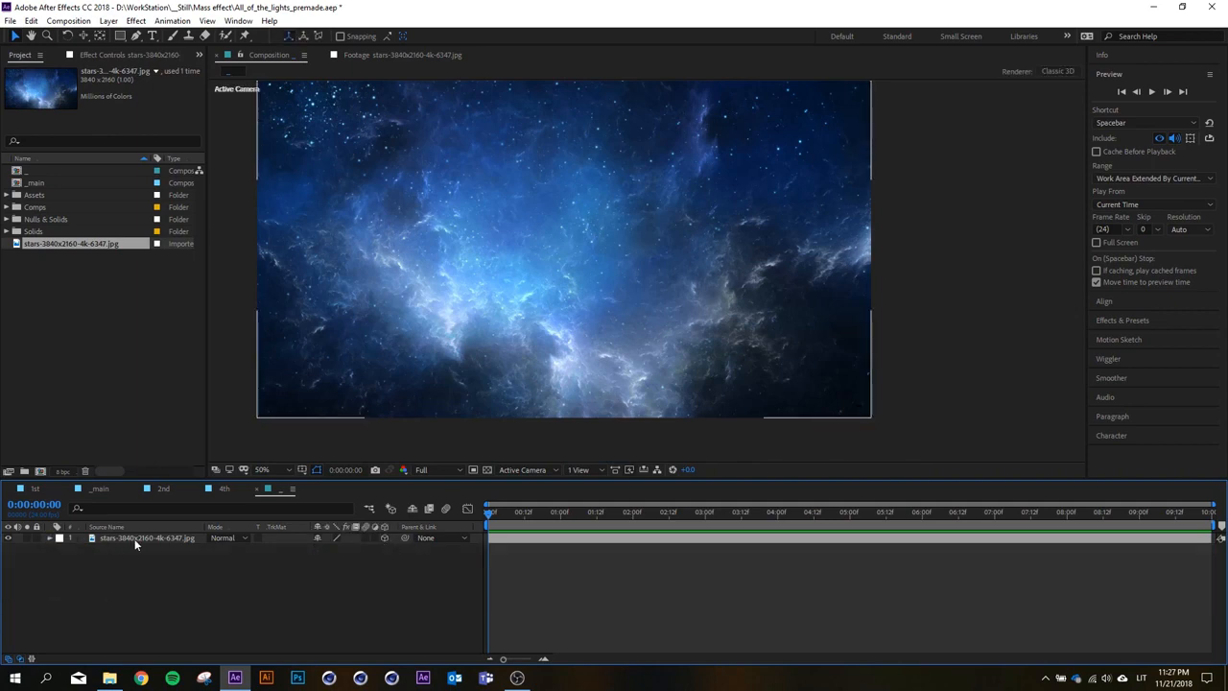
Create a one-node camera named James Cameron with the 35mm preset.
right_click(144, 580)
mouse_move(192, 443)
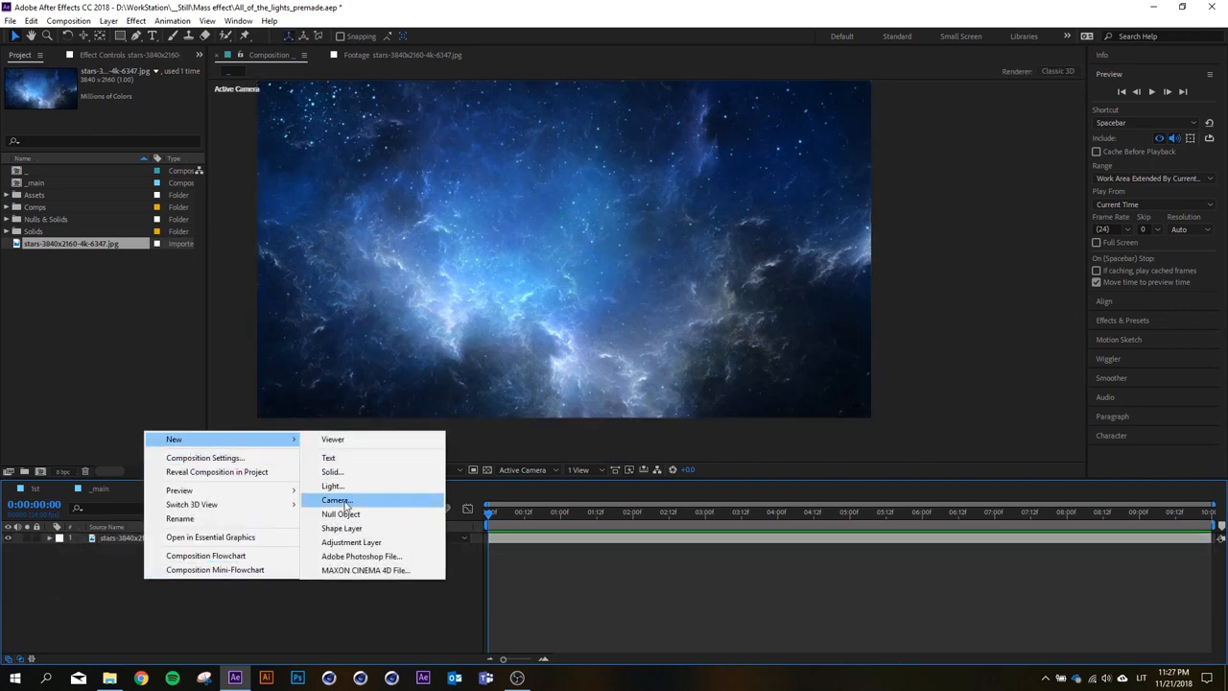
left_click(335, 500)
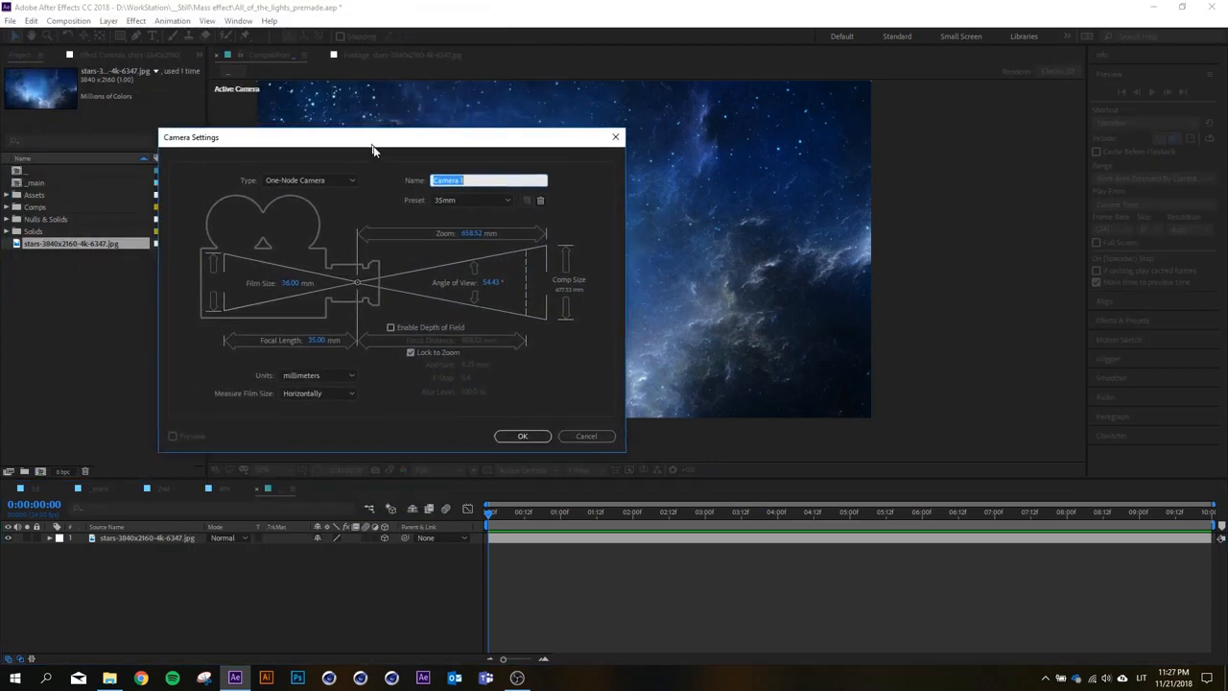
type("James")
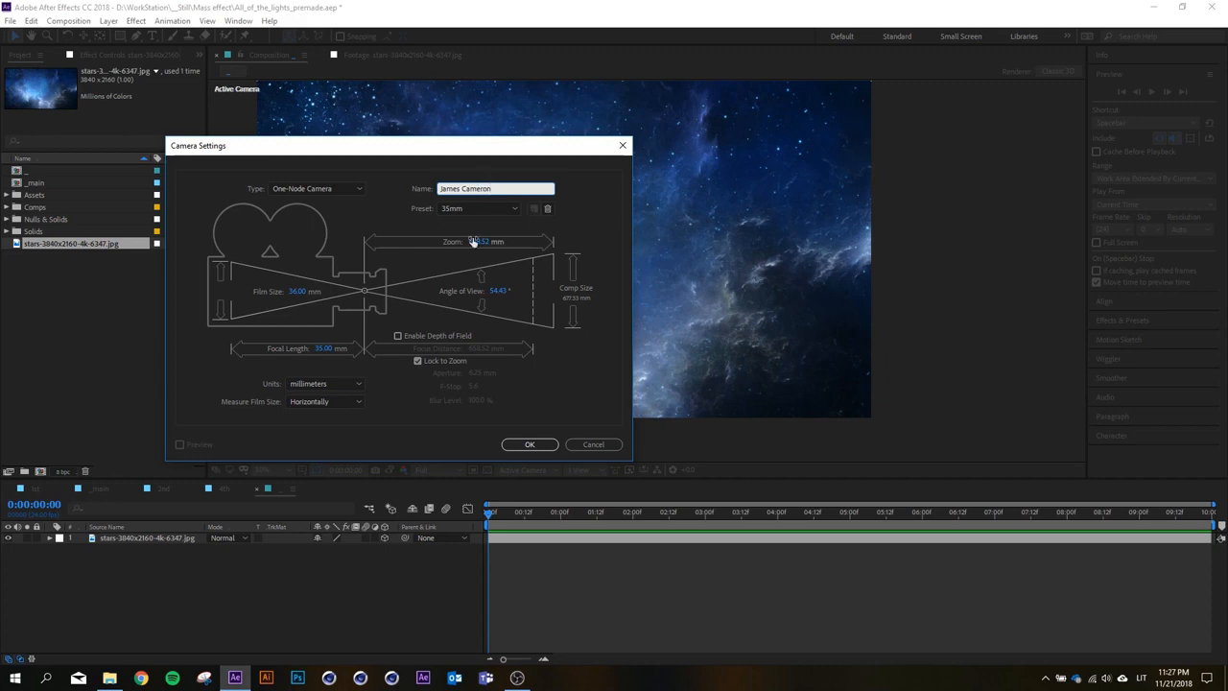
type(" Cameron")
left_click(346, 324)
left_click(497, 210)
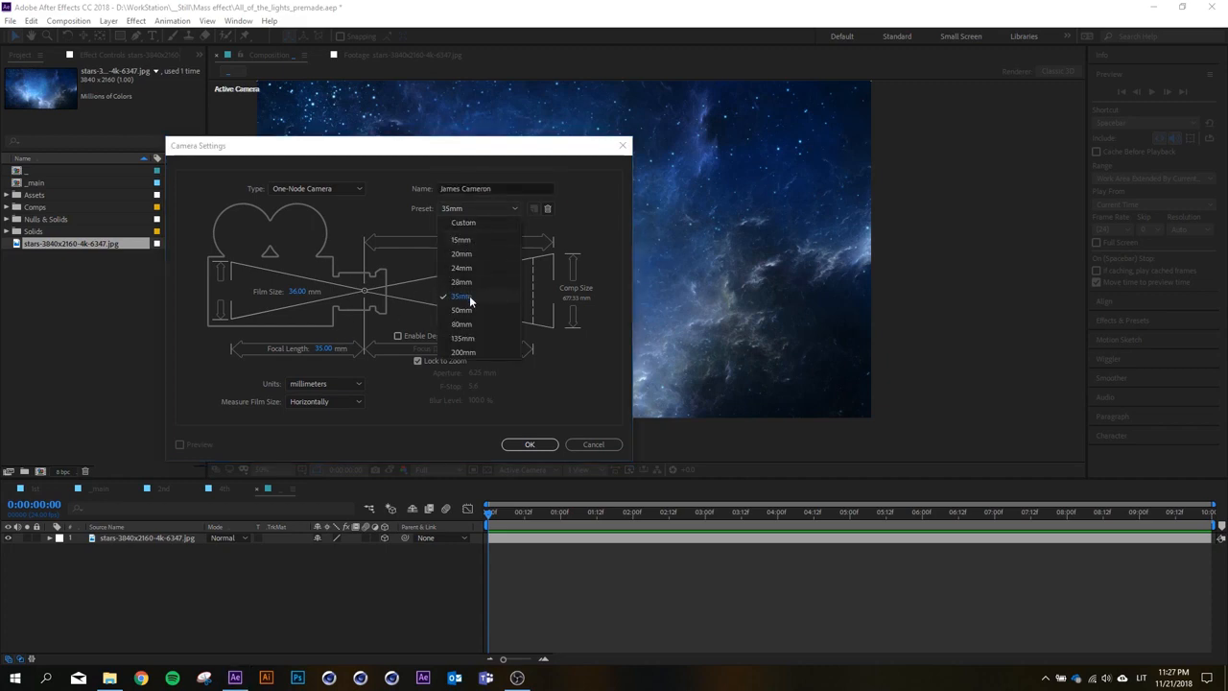
left_click(458, 297)
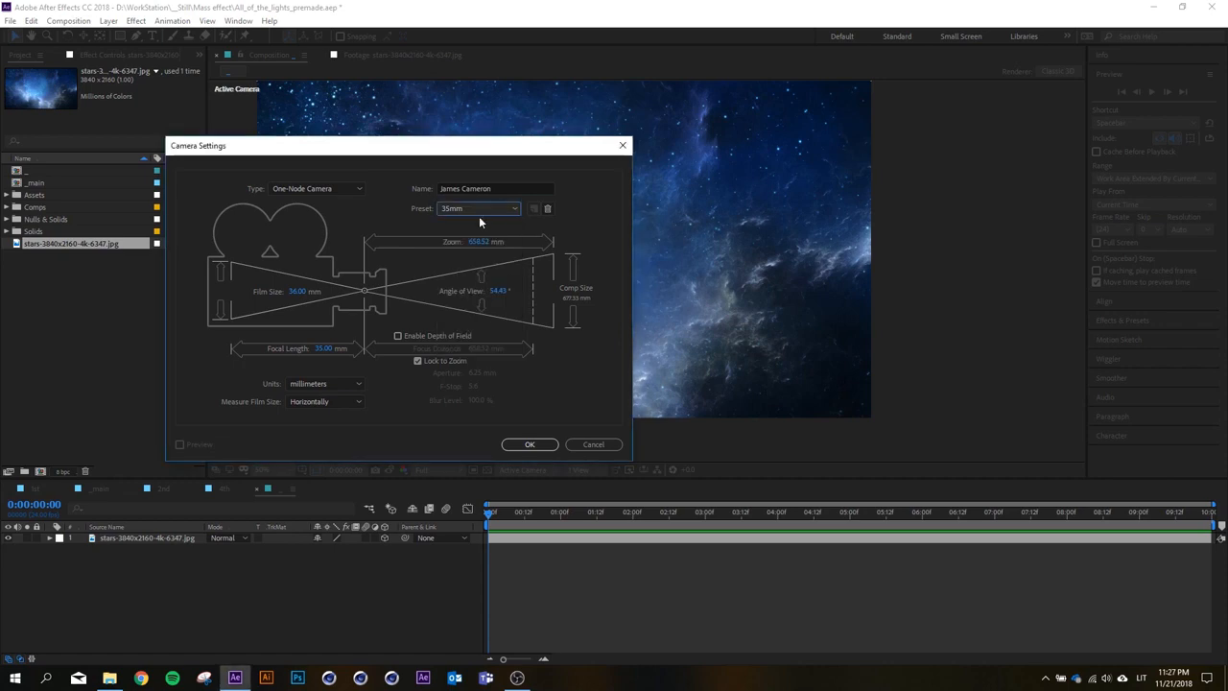
left_click(525, 444)
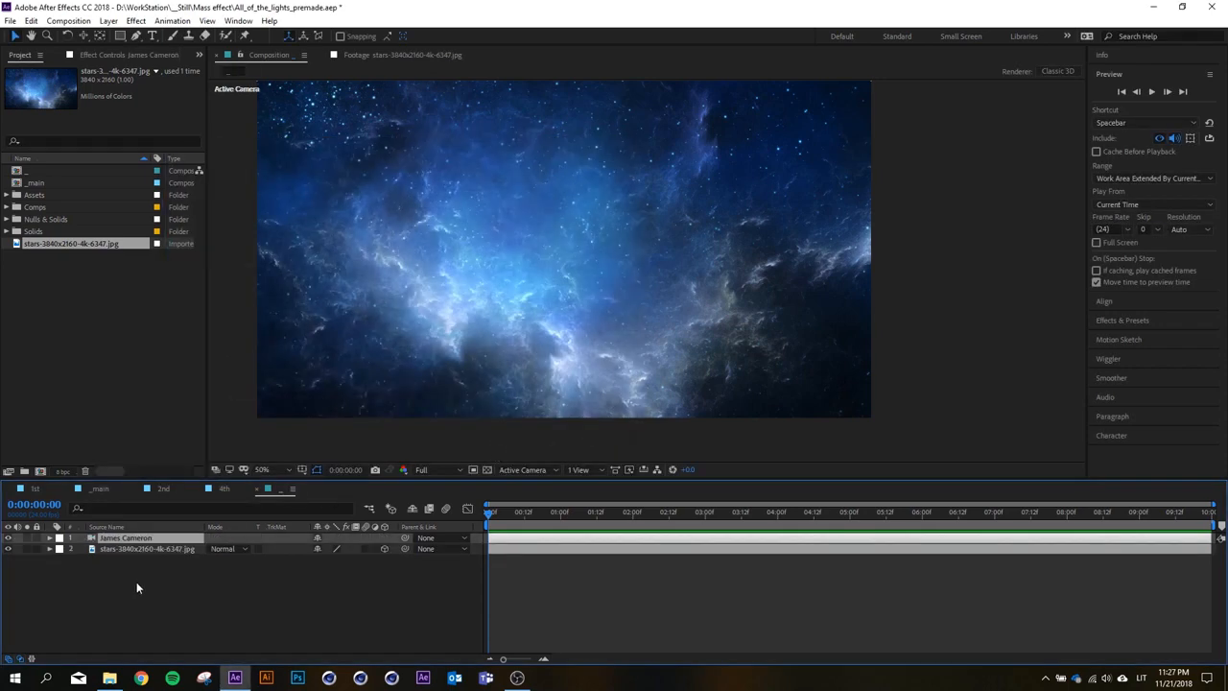
Check the camera's settings, leaving depth of field disabled.
double_click(151, 543)
left_click(398, 335)
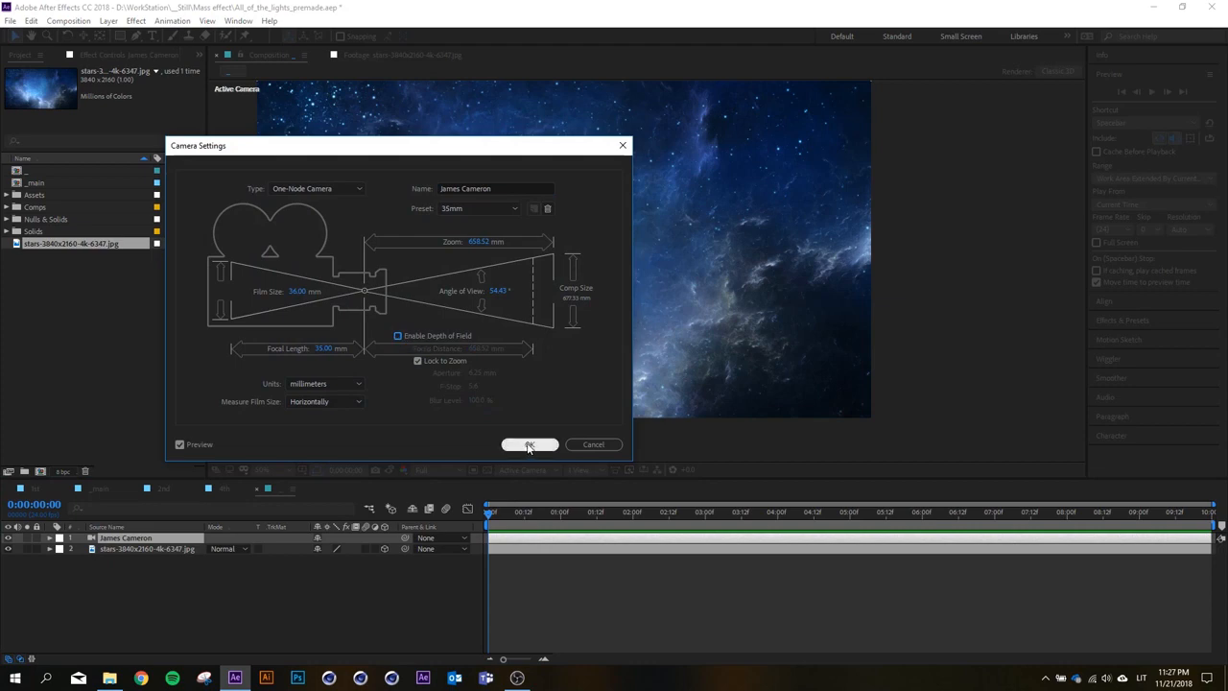
left_click(528, 446)
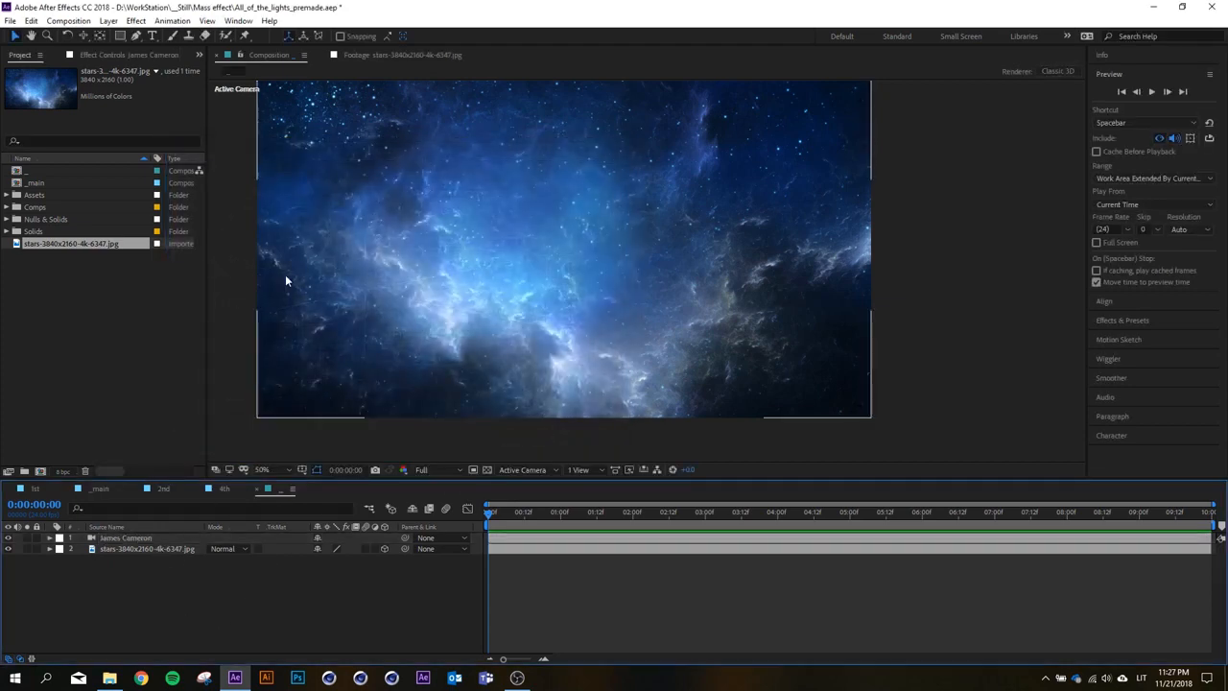
Add a null object to the composition and parent the James Cameron camera to it.
scroll(466, 235, "down", 2)
scroll(471, 230, "up", 2)
left_click_drag(452, 262, 471, 272)
left_click(161, 613)
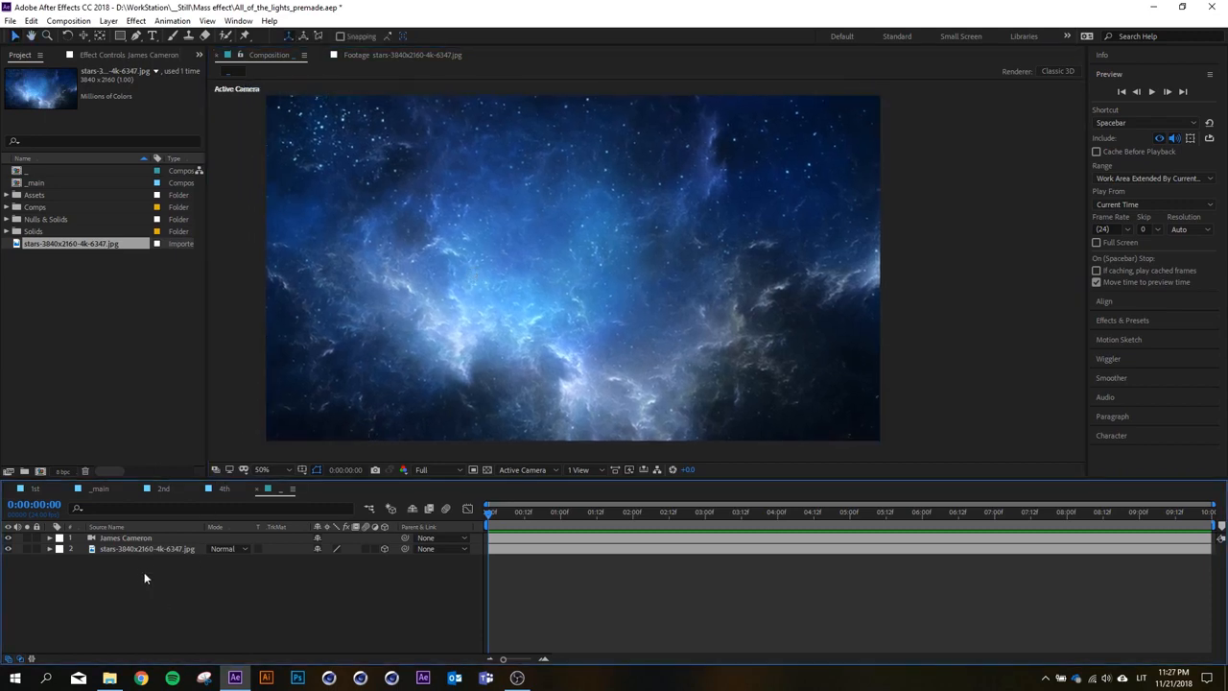
right_click(143, 572)
mouse_move(211, 434)
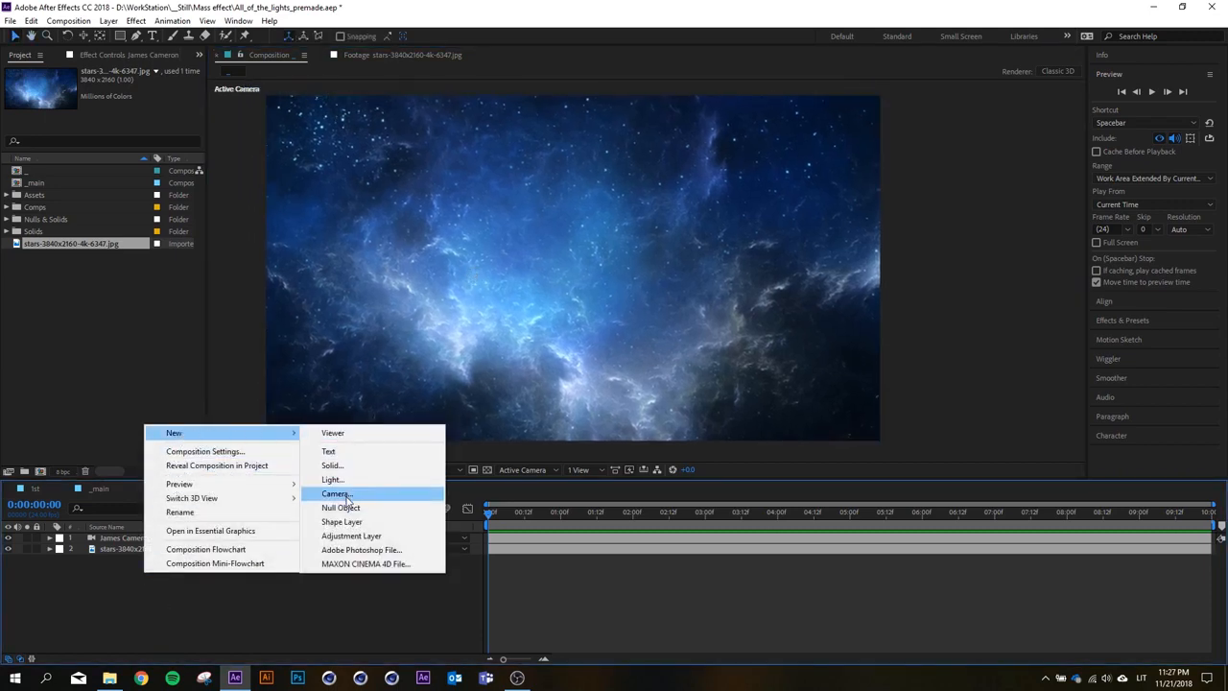
left_click(345, 512)
left_click_drag(404, 548, 122, 537)
Rename the null object as Camera Control.
left_click(122, 537)
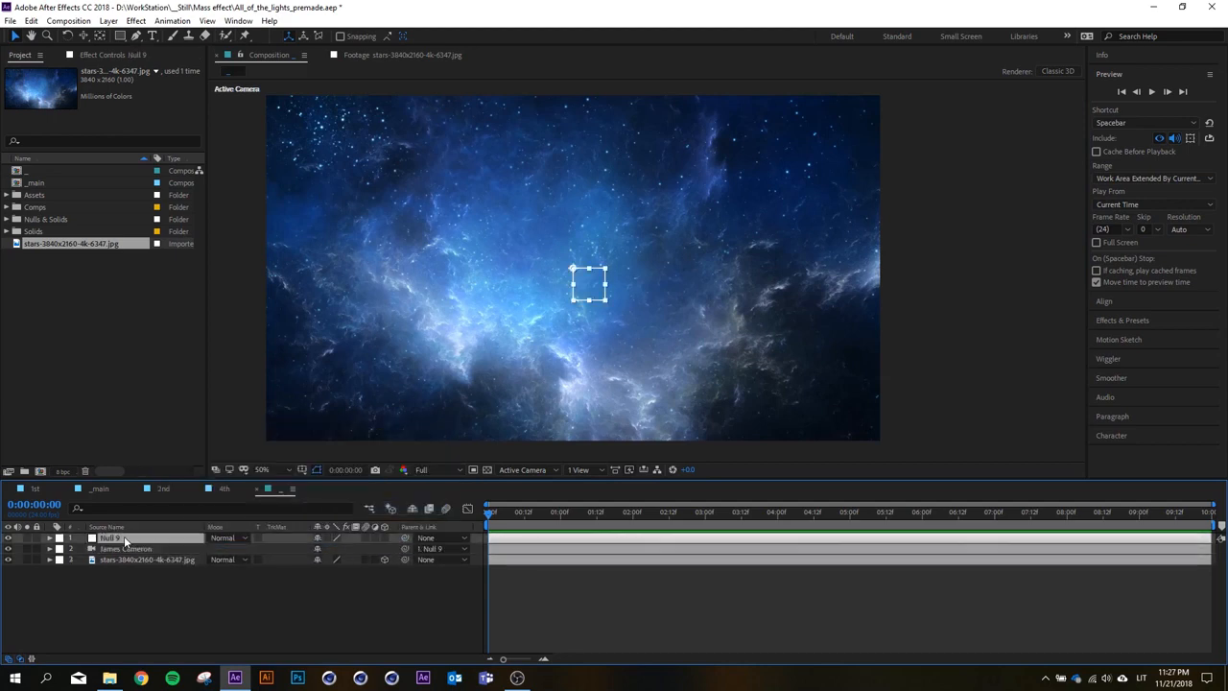
key("Return")
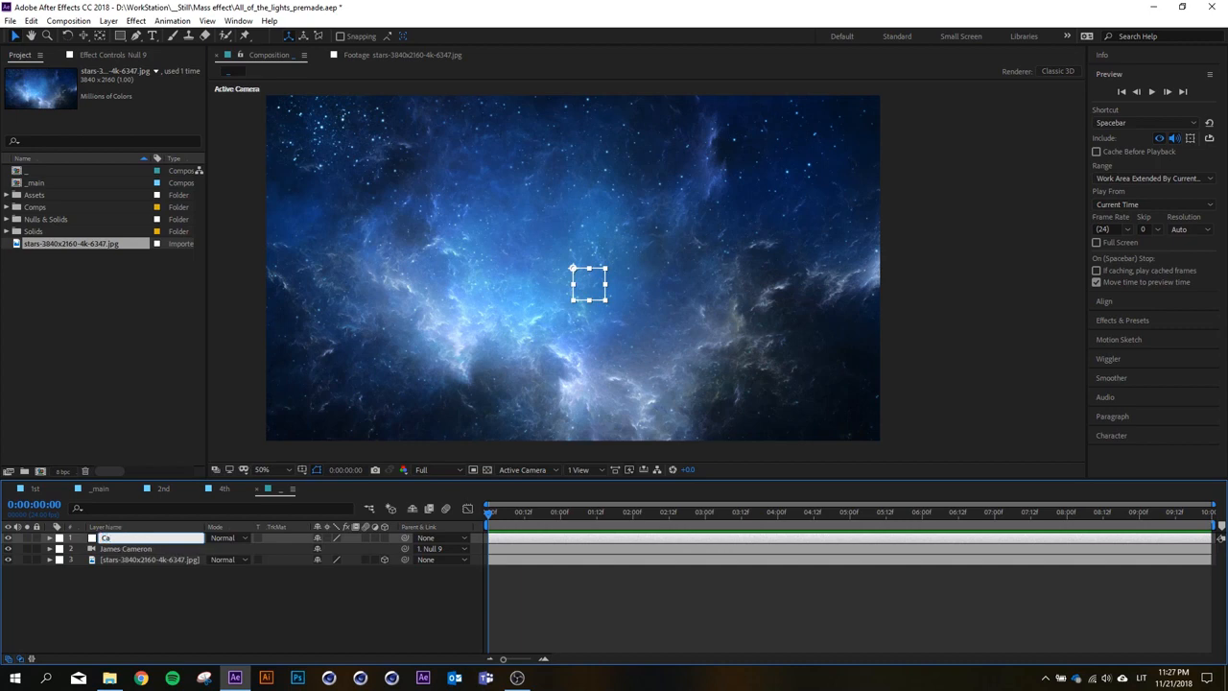
type("Camera Control")
key("Return")
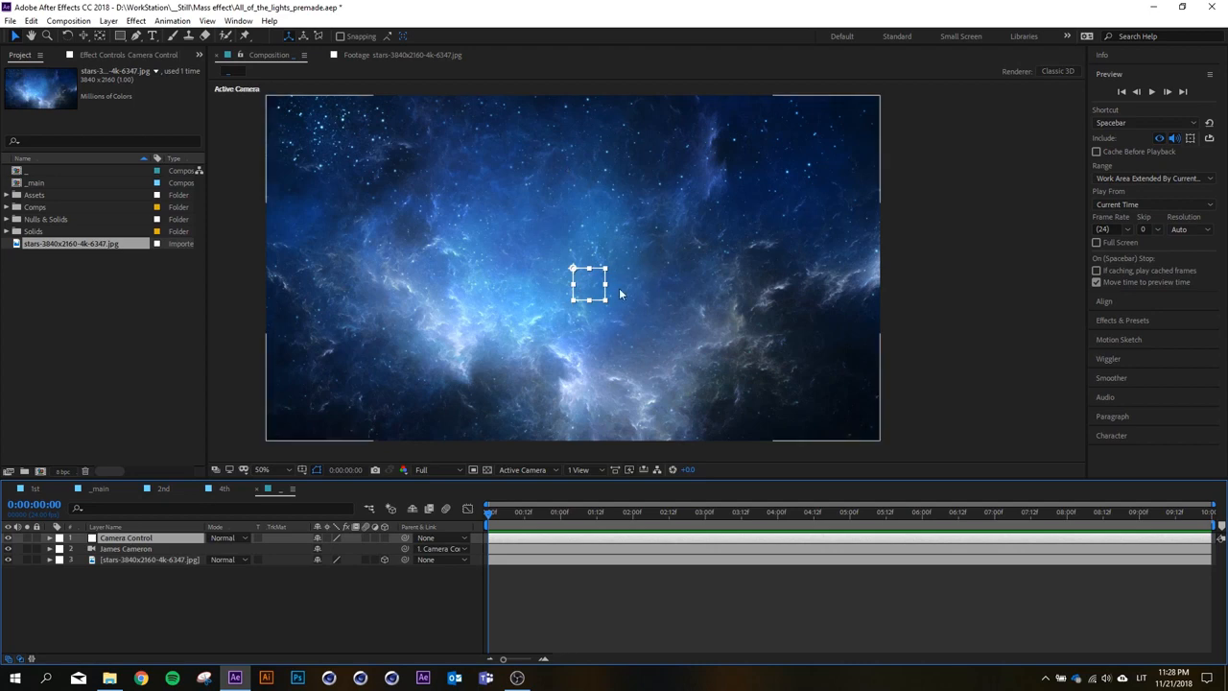
Push the stars image layer back in depth to a Z position of 2025.
left_click_drag(620, 293, 692, 293)
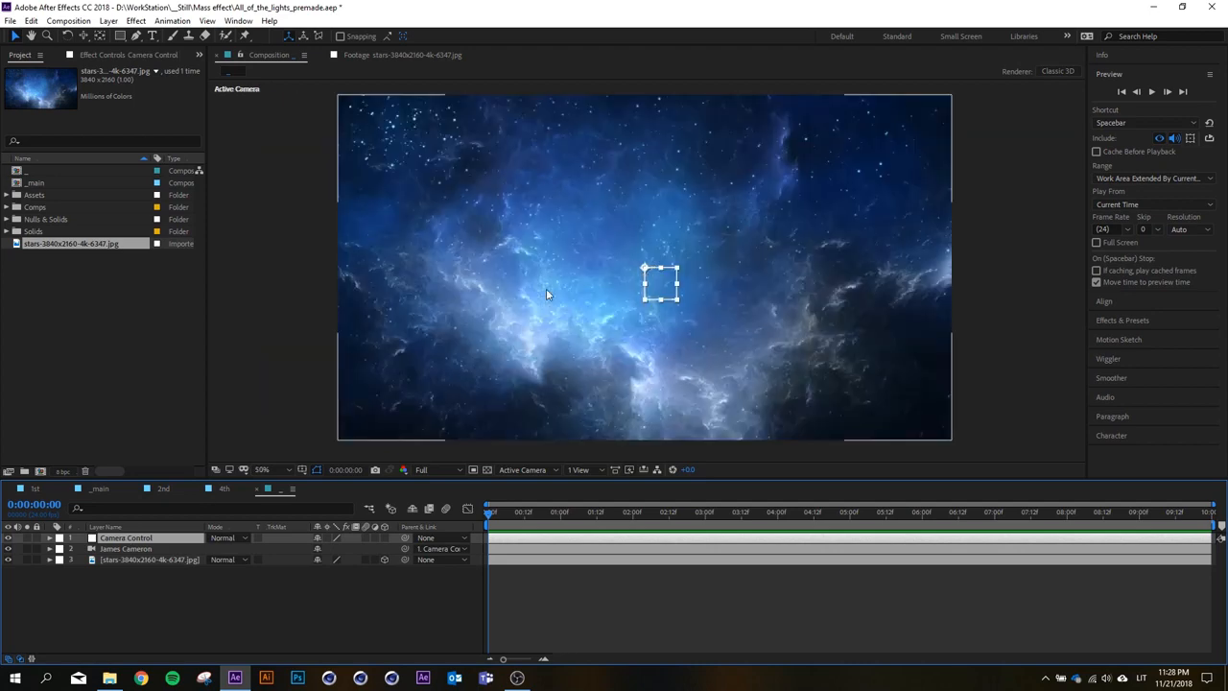
left_click(159, 538)
left_click(138, 558)
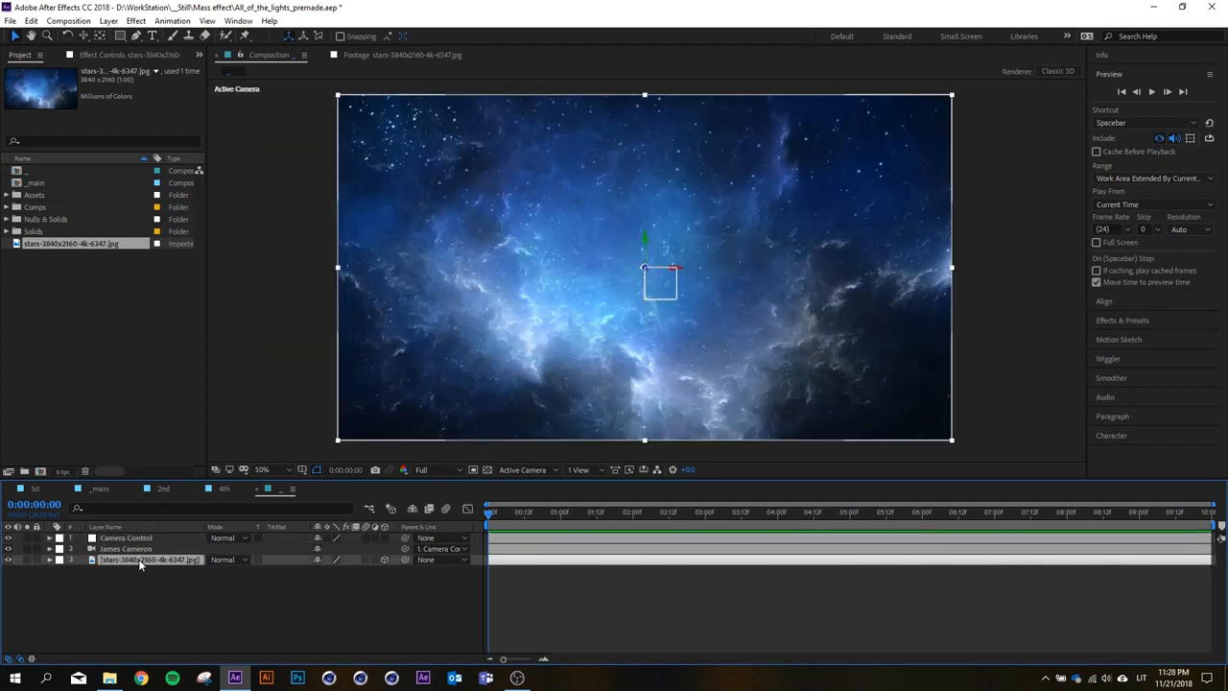
key("p")
left_click_drag(355, 571, 542, 585)
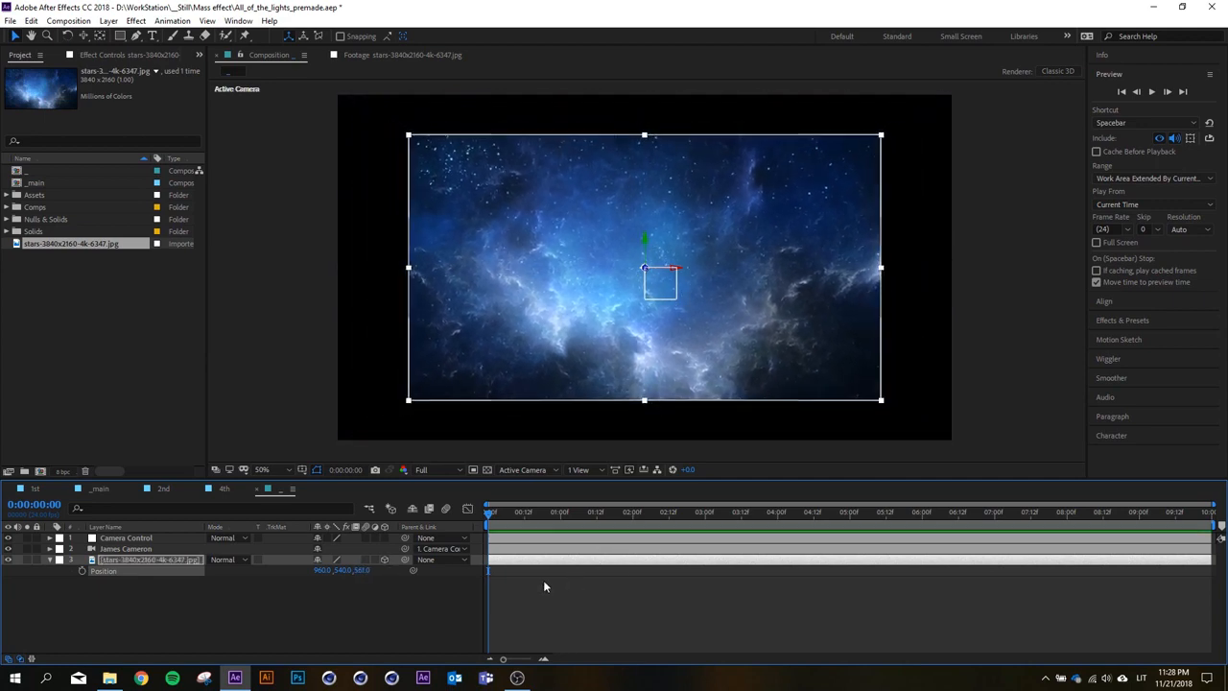
left_click_drag(367, 573, 891, 555)
left_click_drag(364, 573, 402, 573)
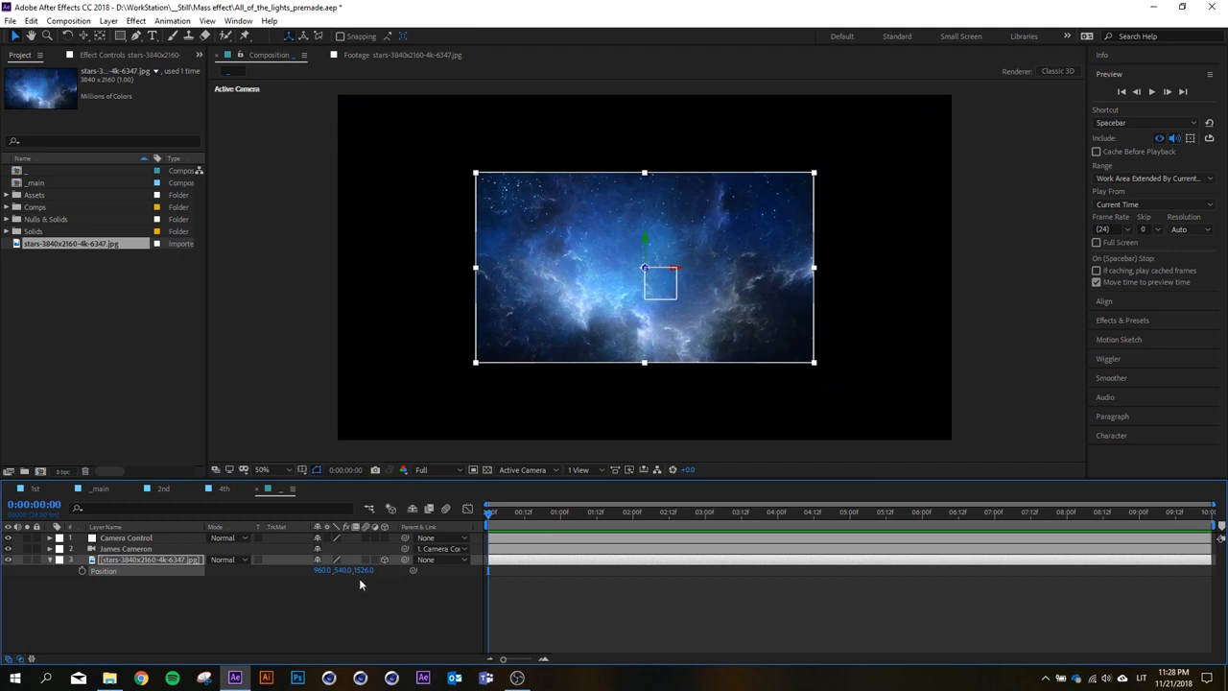
left_click(364, 572)
type("2000")
key("Return")
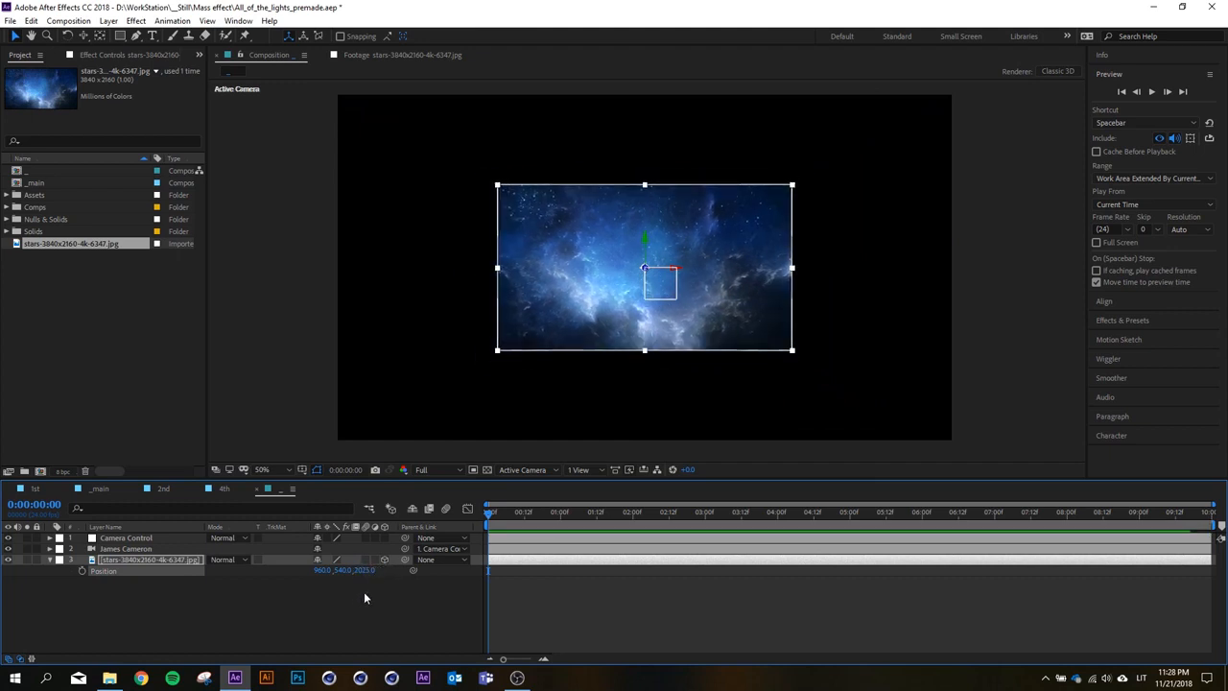
Scale the stars image layer up to about 107.2% so it fills the camera frame again.
left_click(158, 556)
key("s")
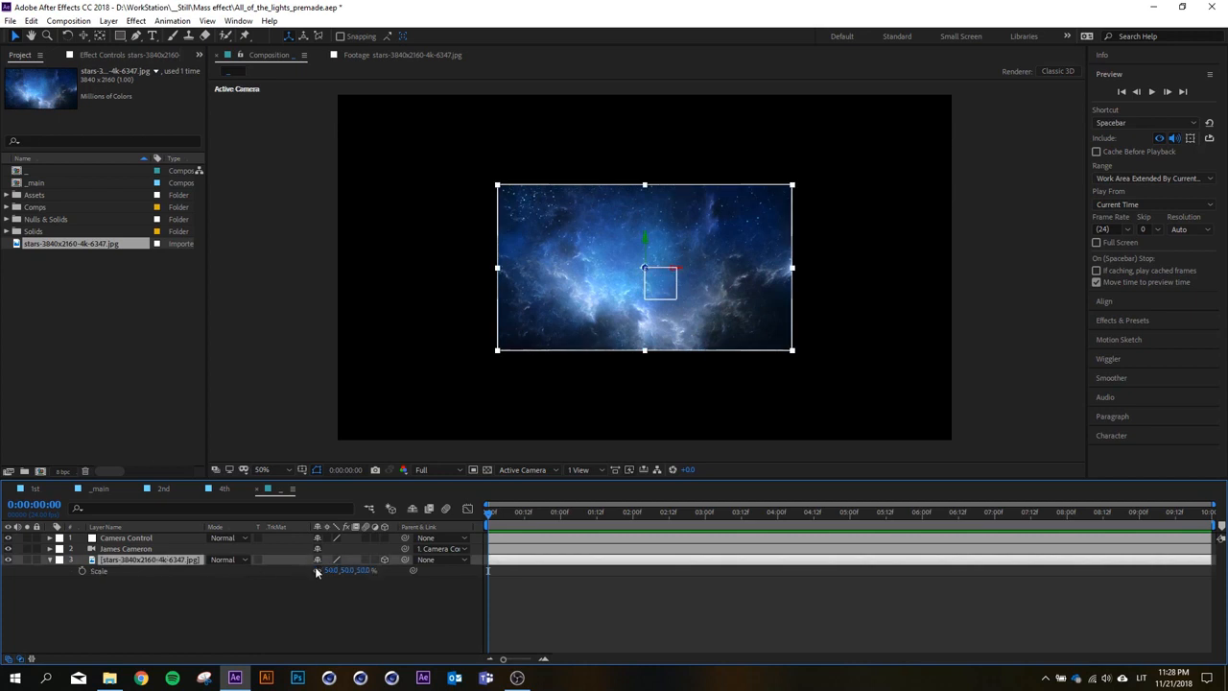
left_click_drag(346, 571, 442, 556)
left_click(310, 643)
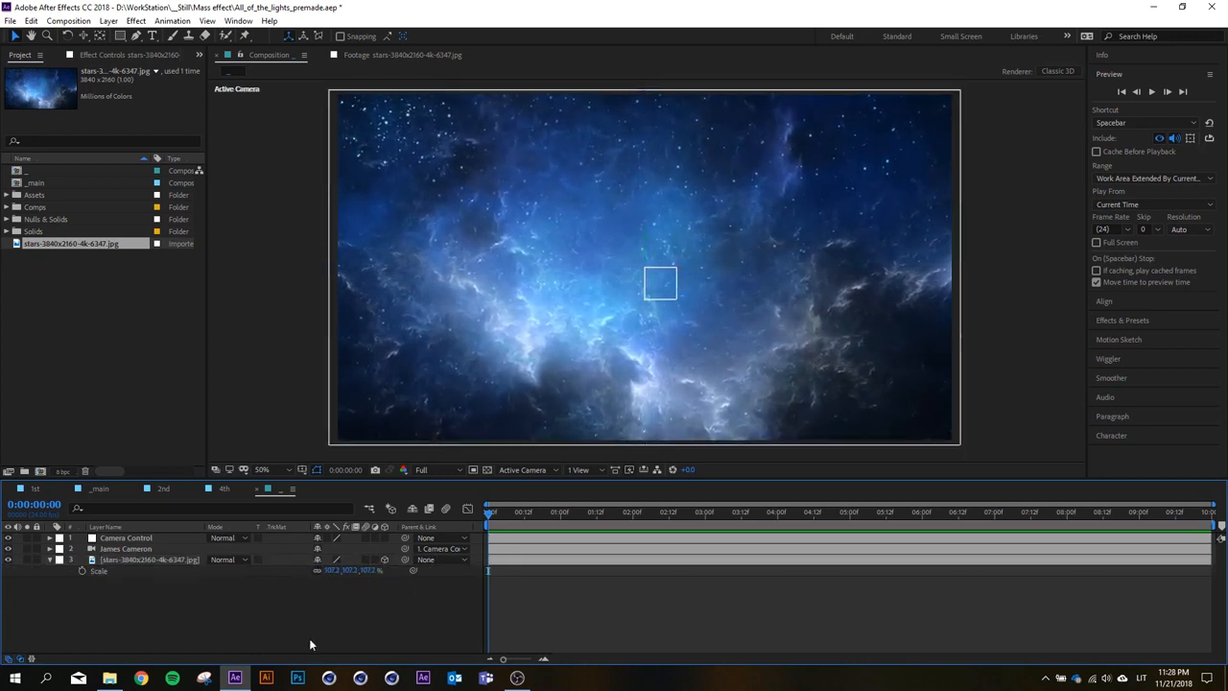
Set a position keyframe on the Camera Control null at 0 seconds and move the current time to 5 seconds.
left_click(134, 538)
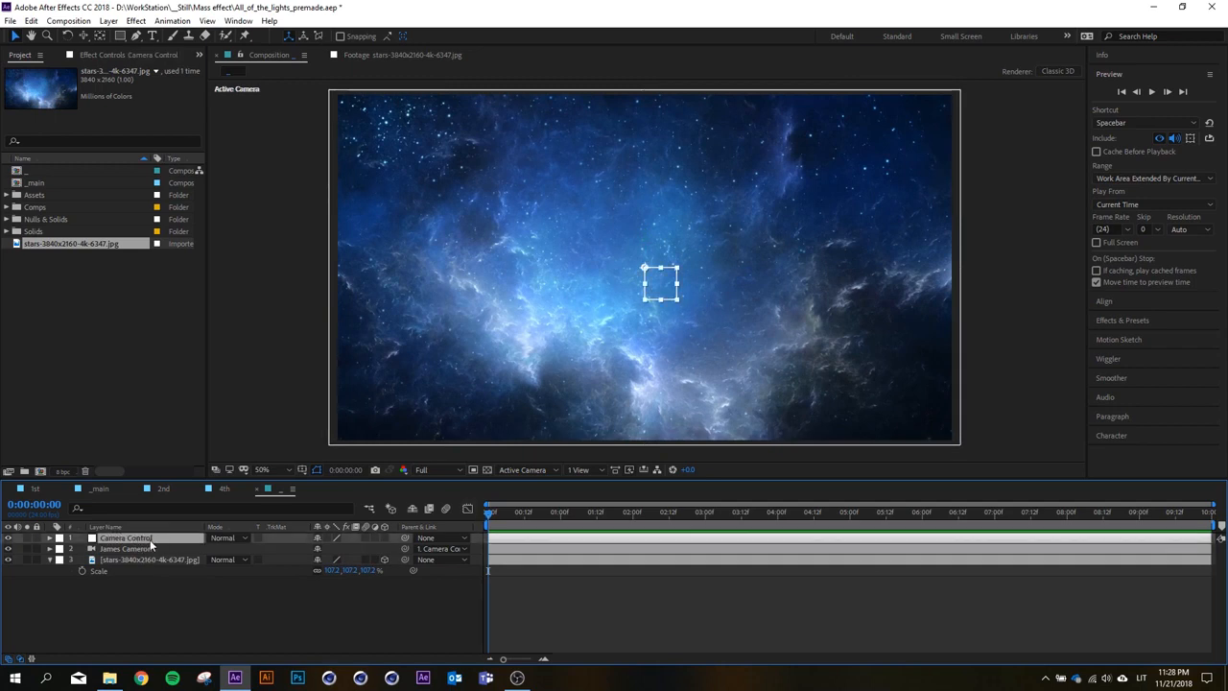
key("p")
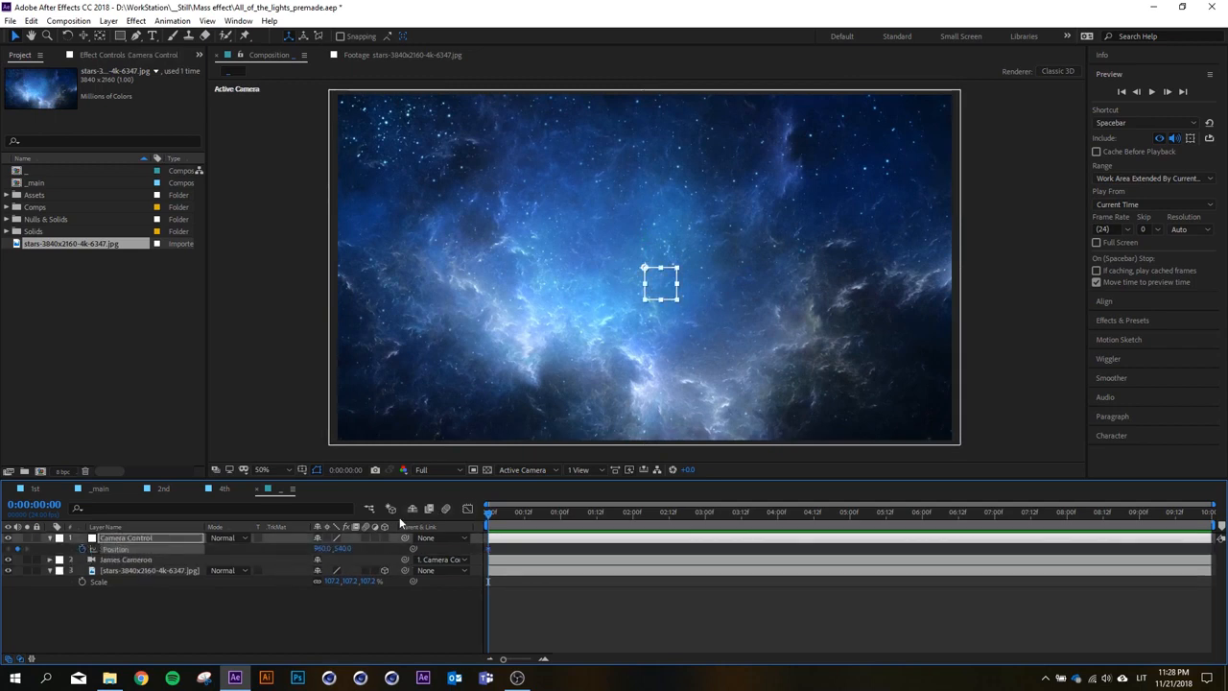
left_click_drag(515, 513, 849, 528)
scroll(698, 361, "down", 2)
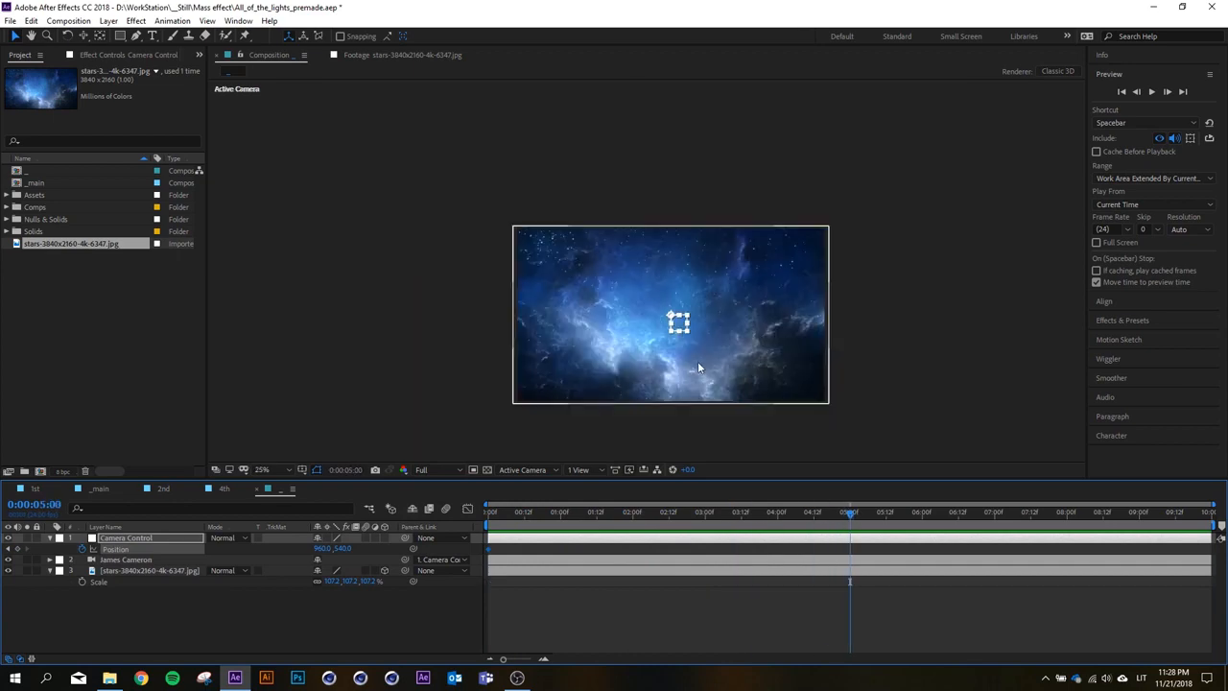
scroll(698, 361, "up", 2)
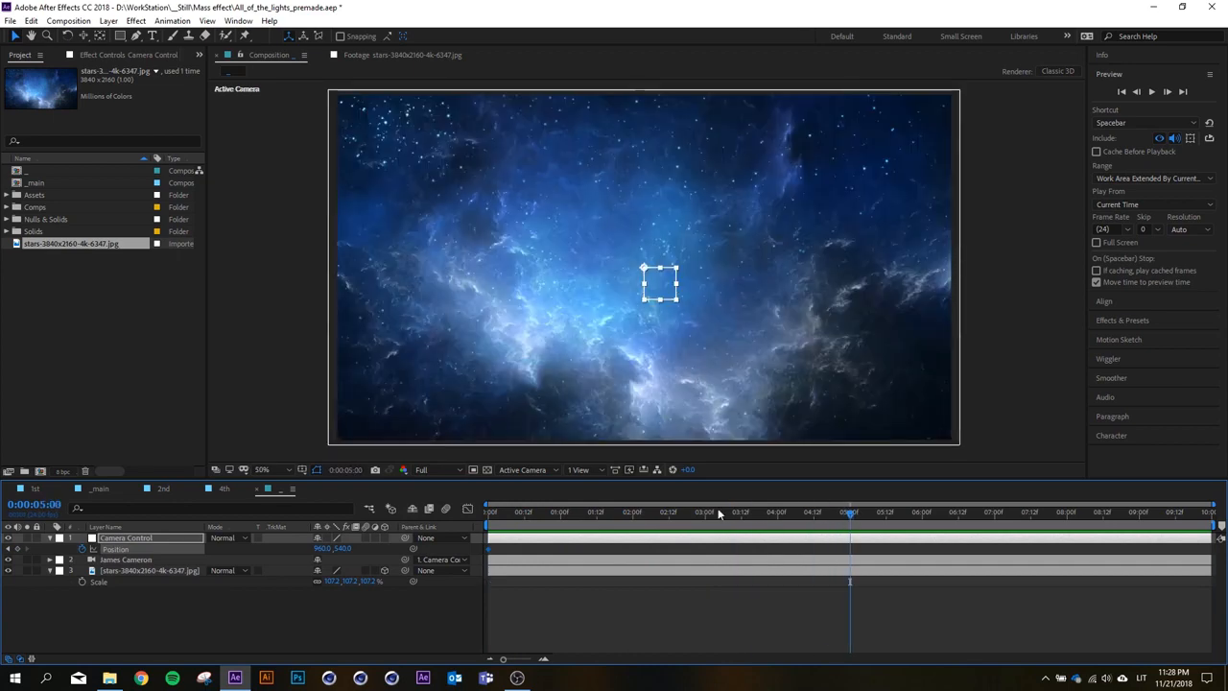
Make the Camera Control null a 3D layer and set its Z position to about 626 at 5 seconds.
left_click(138, 562)
left_click(153, 539)
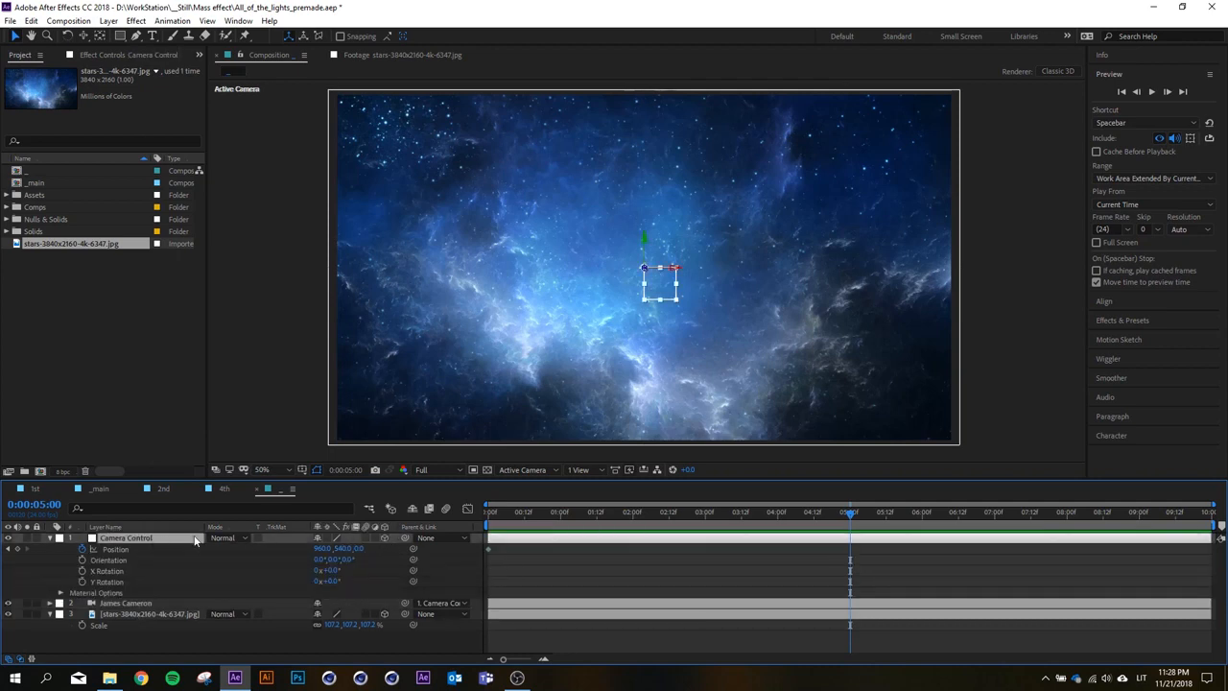
left_click_drag(359, 551, 466, 519)
End the work area at 5 seconds, and preview the camera move from the start of the composition.
left_click(848, 514)
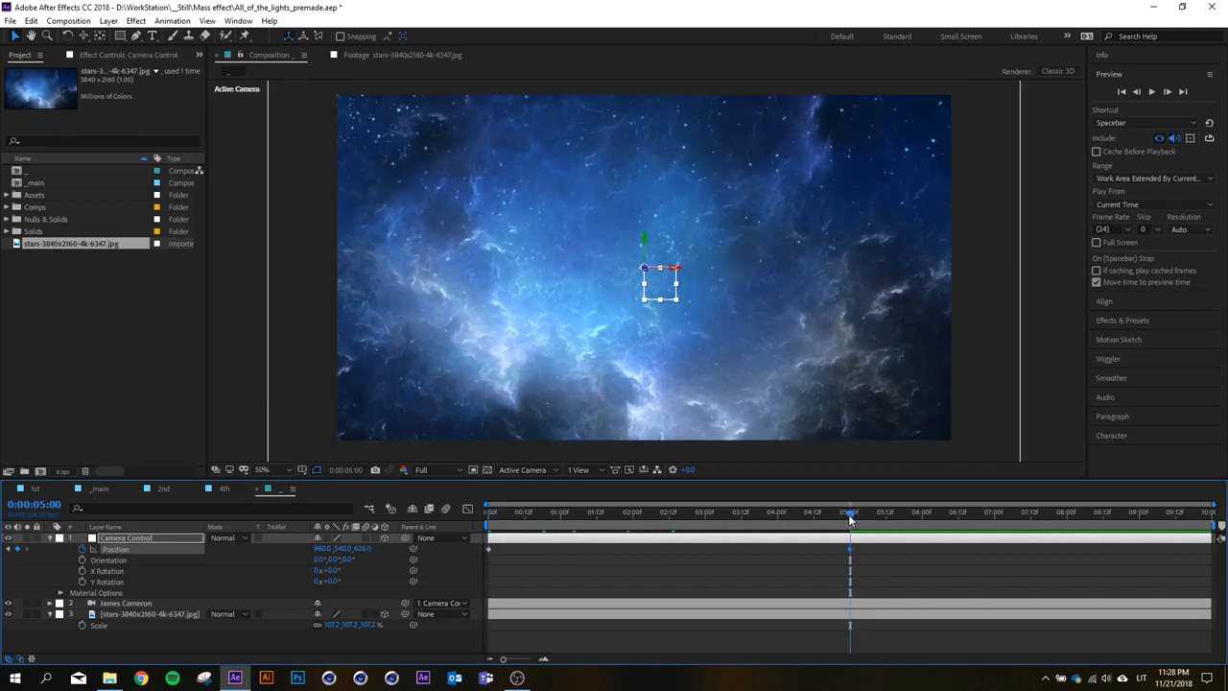
key("n")
left_click_drag(851, 515, 475, 553)
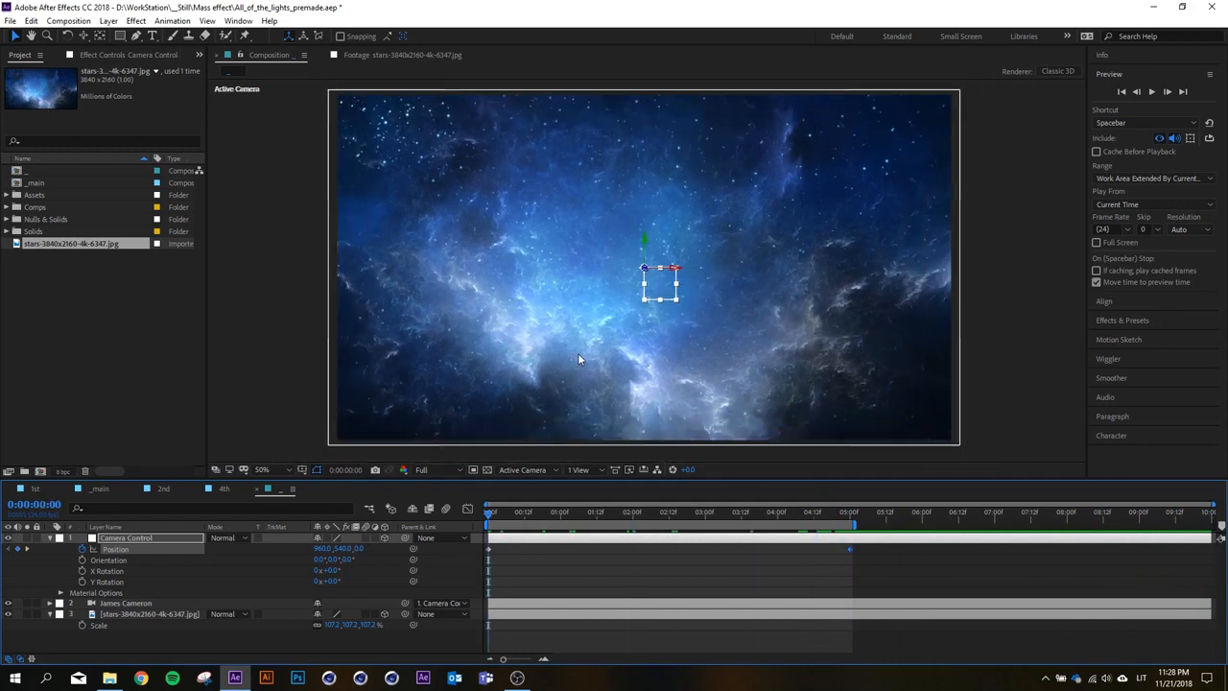
key("space")
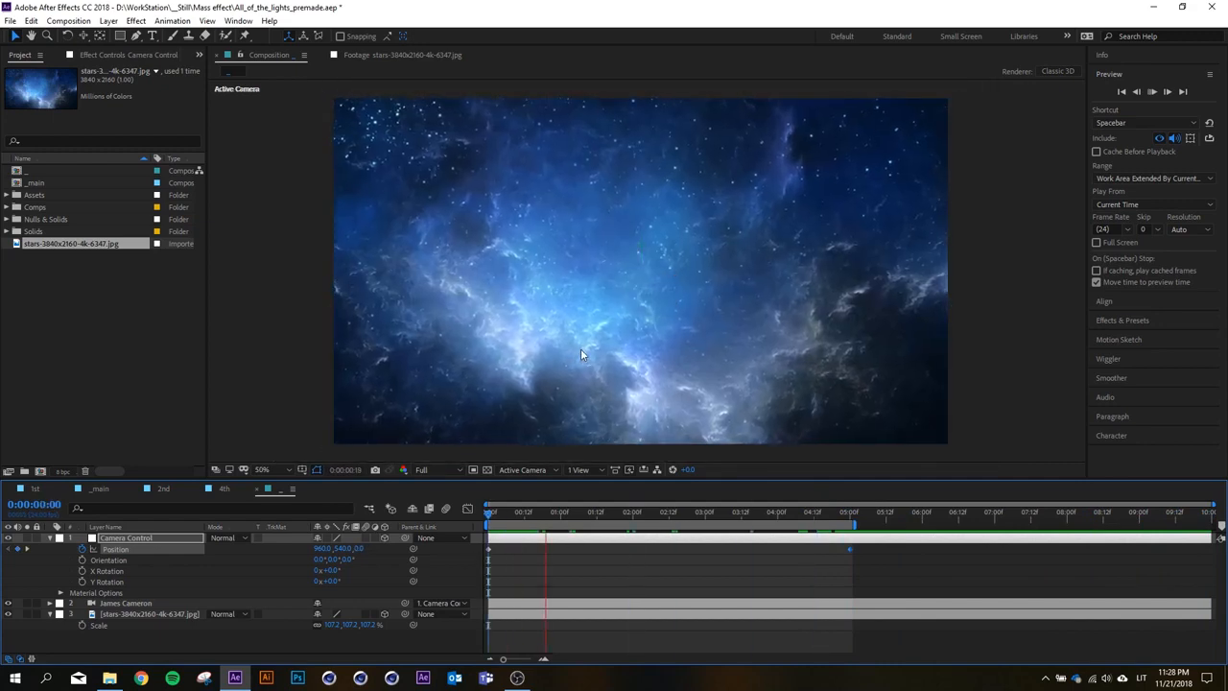
key("space")
left_click_drag(553, 512, 506, 513)
key("Home")
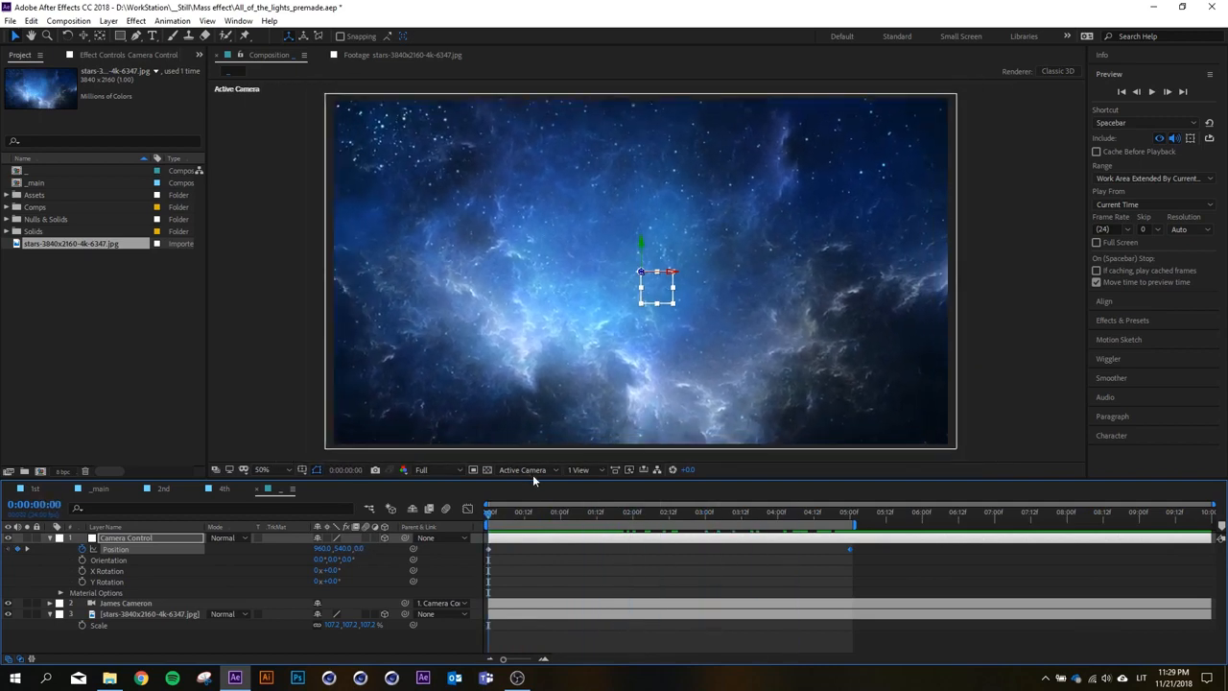
View the camera setup from Custom View 1, return to the Active Camera view, and collapse the layer properties.
left_click(532, 470)
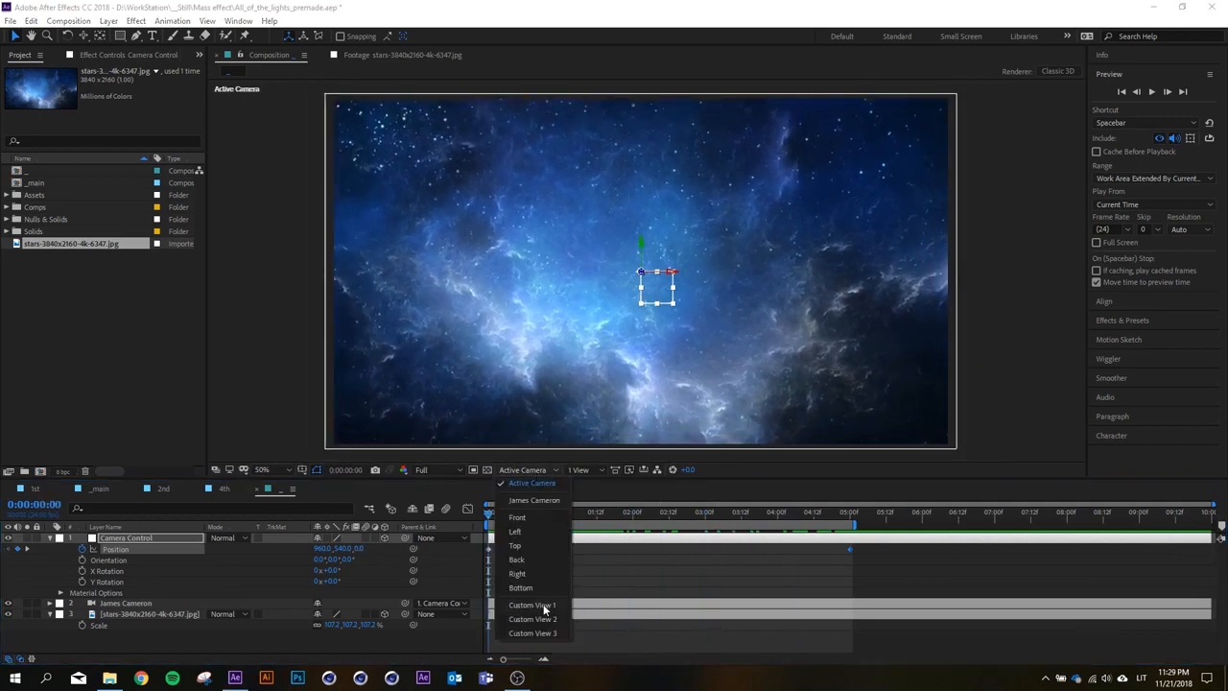
left_click(544, 605)
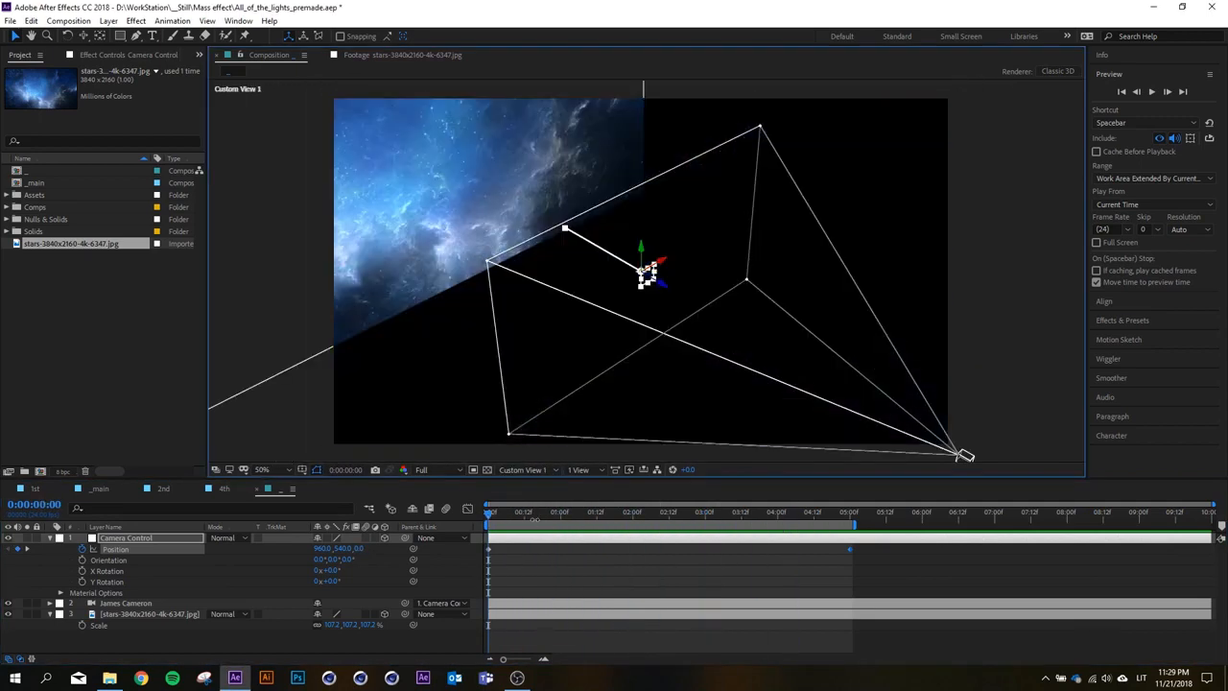
left_click_drag(493, 516, 456, 529)
left_click(521, 469)
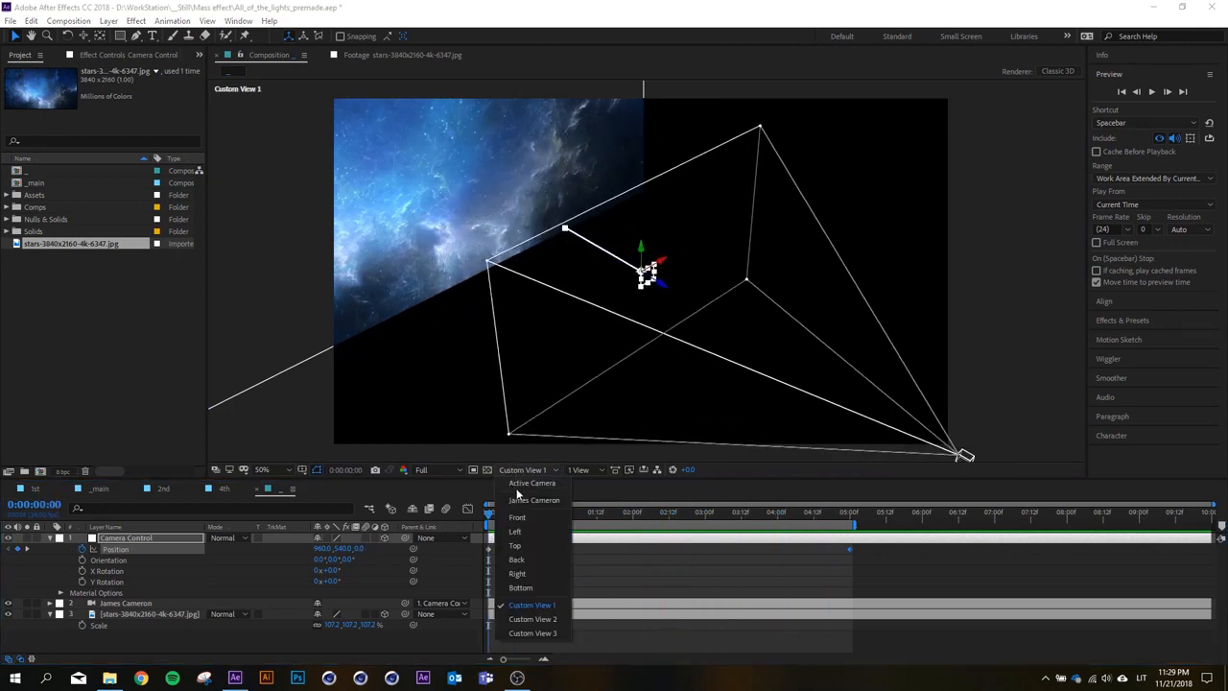
left_click(527, 490)
left_click(522, 561)
key("u")
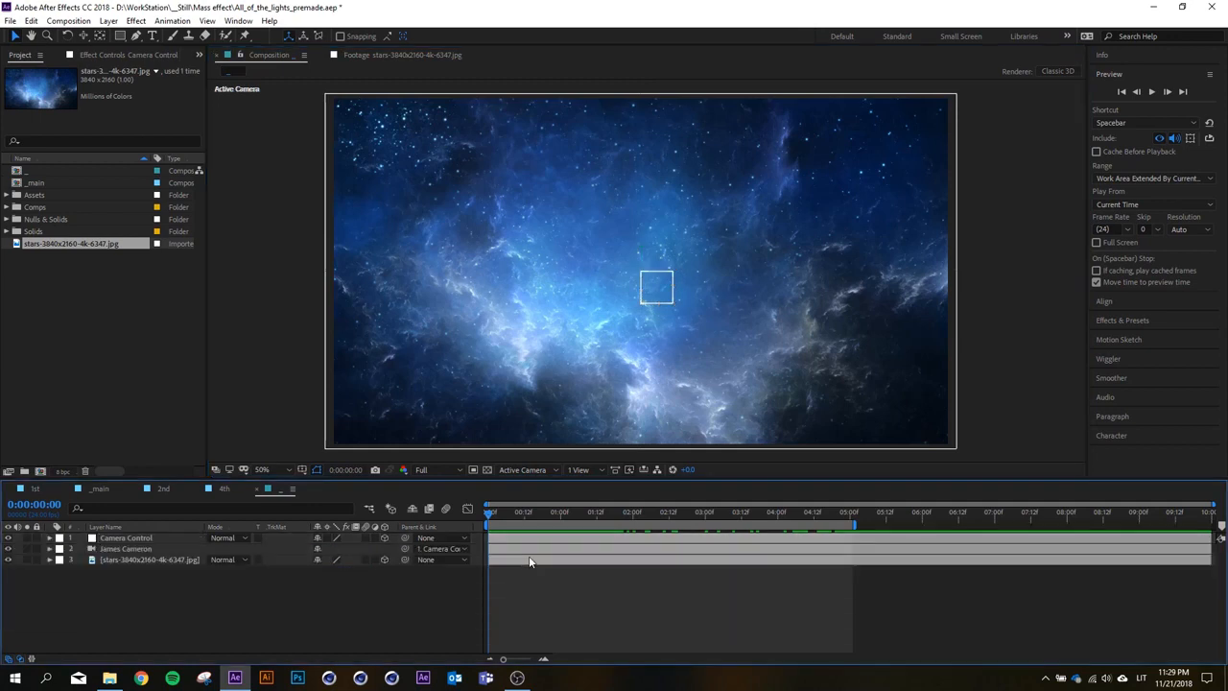
Examine the Particular effect applied to the Starz layer in the 2nd composition.
right_click(201, 594)
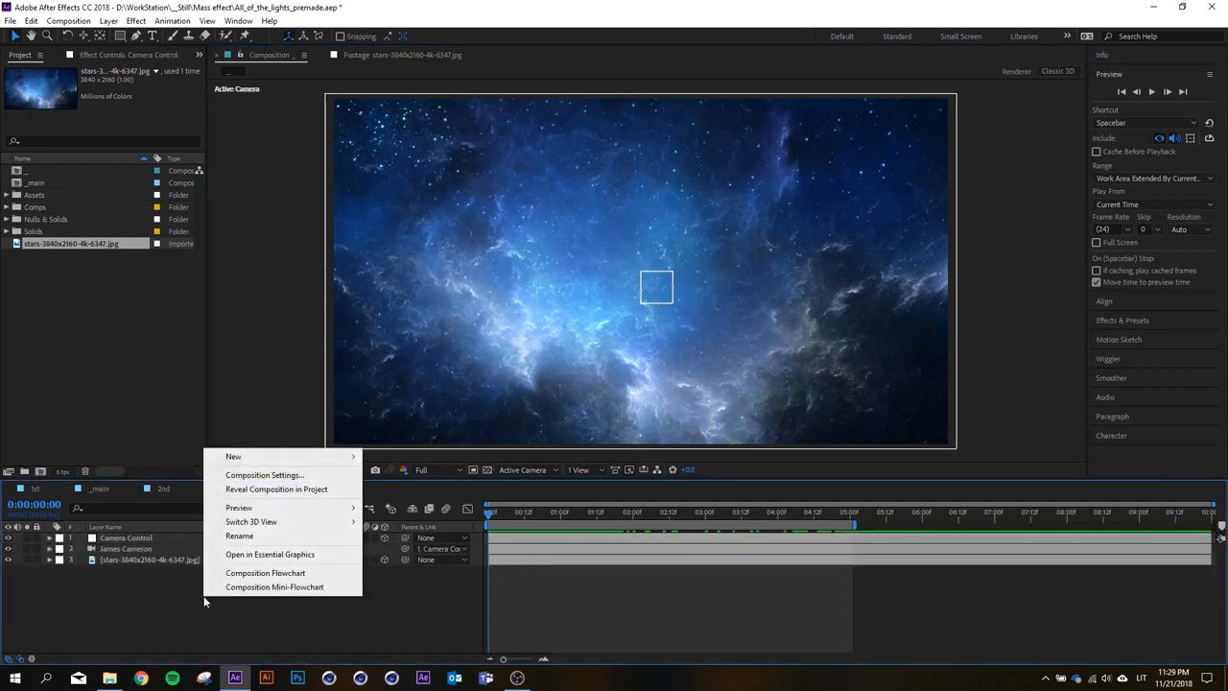
left_click(79, 613)
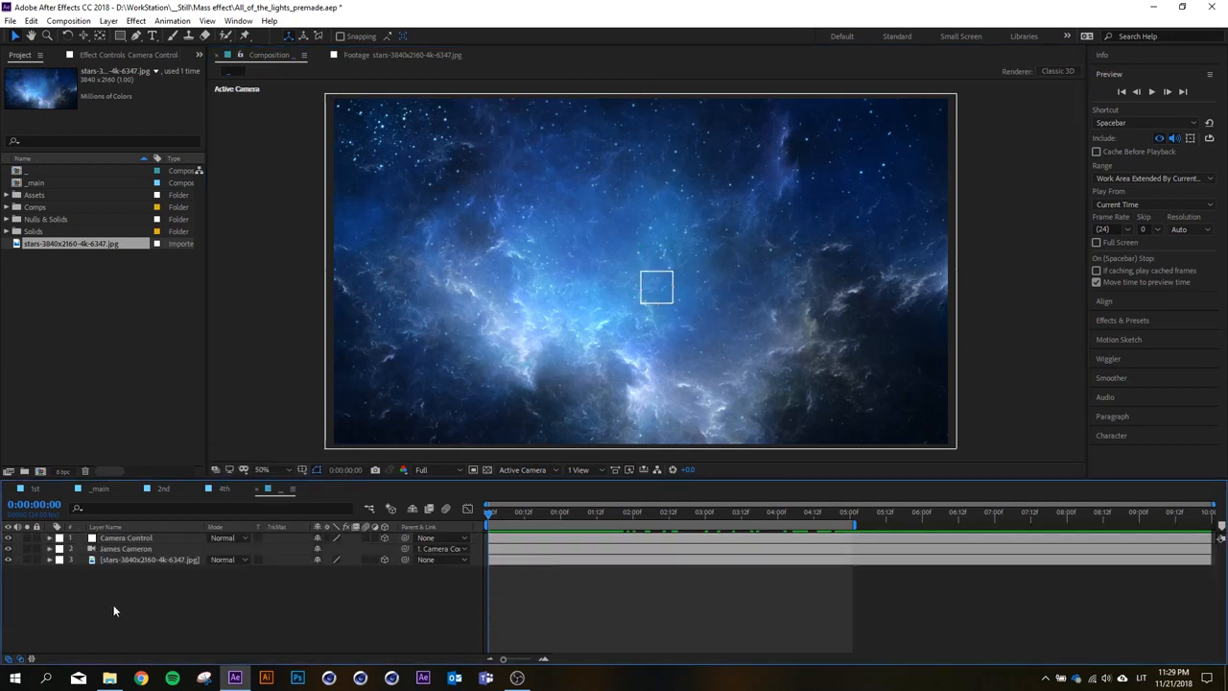
left_click(164, 489)
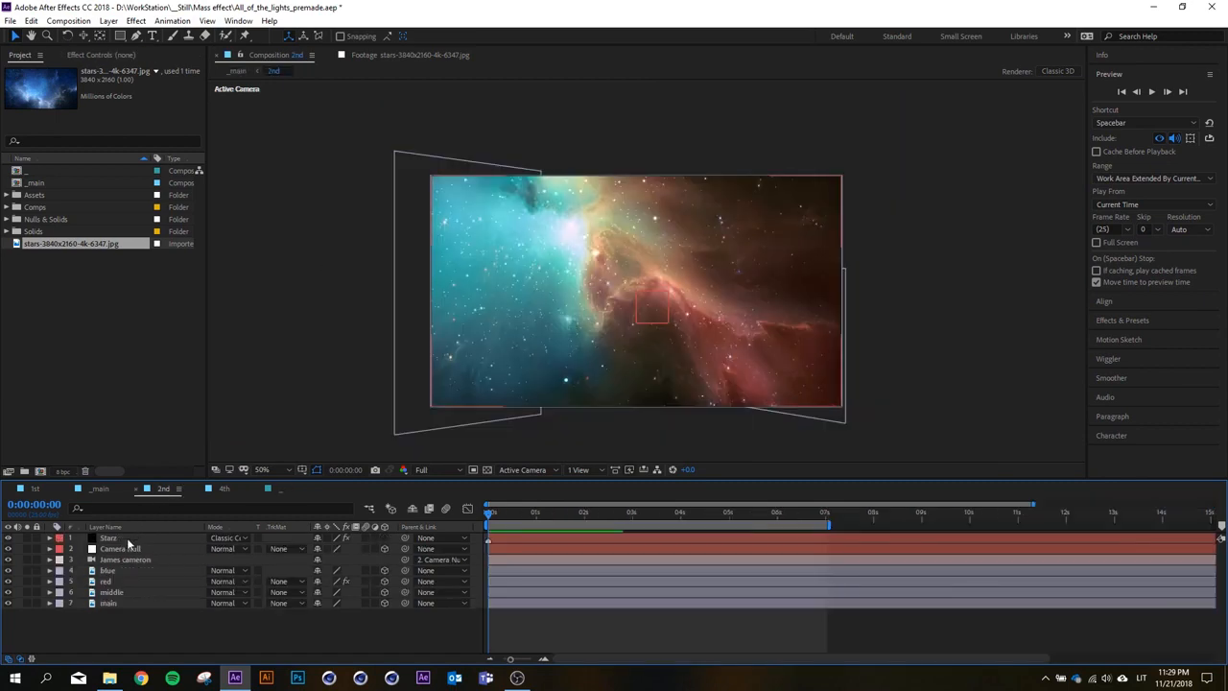
left_click(604, 278)
scroll(624, 281, "up", 2)
left_click(120, 55)
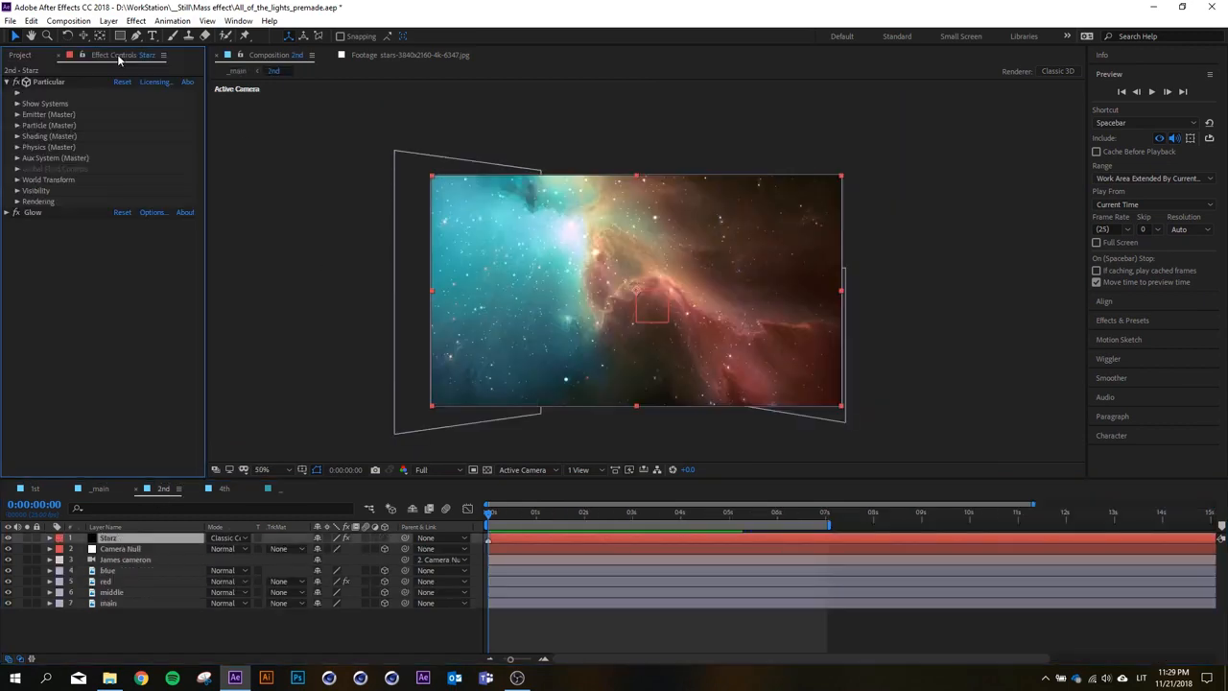
left_click(59, 82)
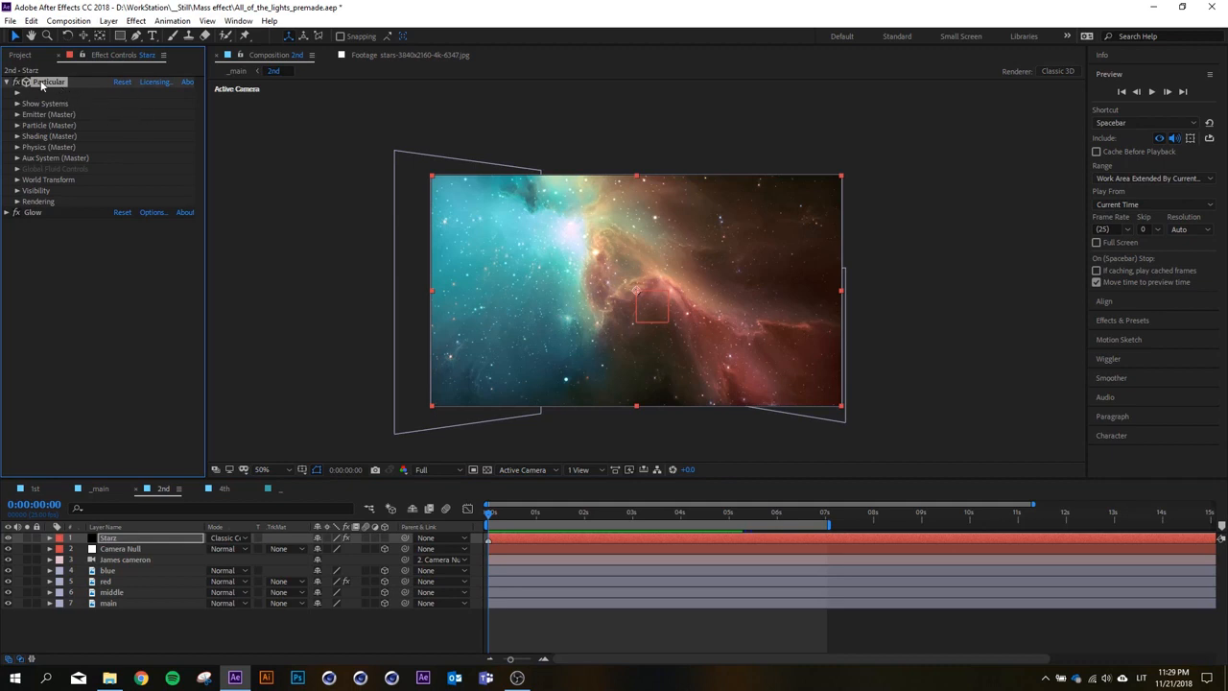
left_click(16, 93)
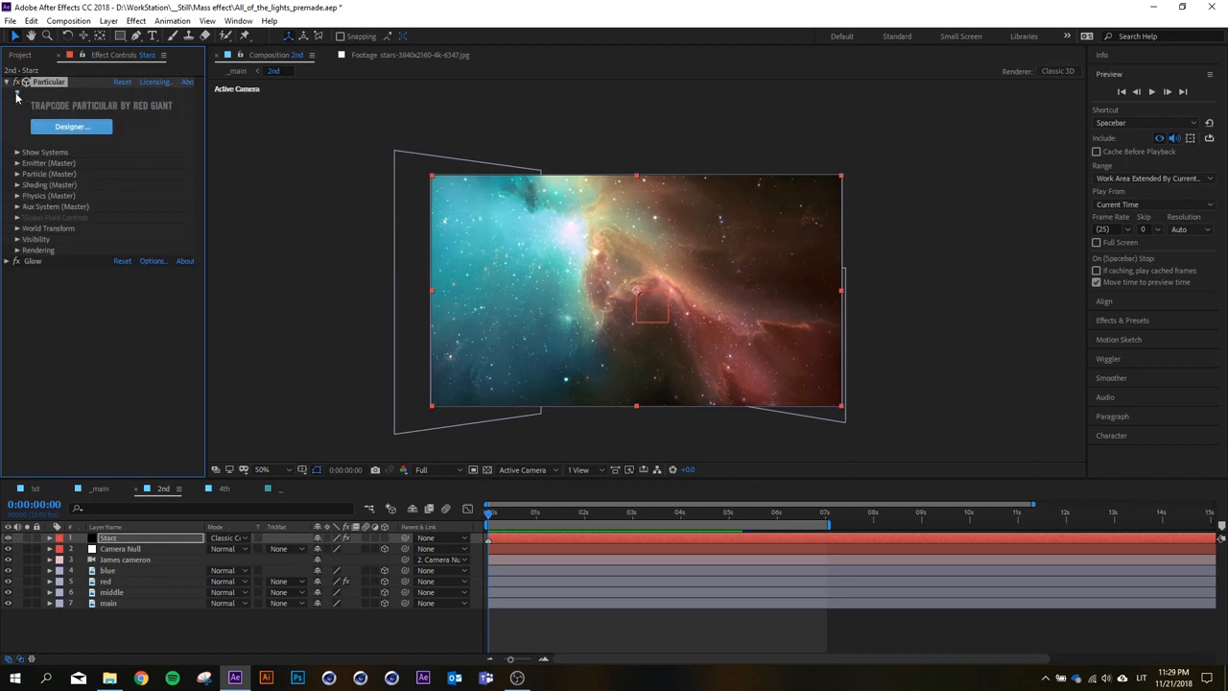
left_click(16, 93)
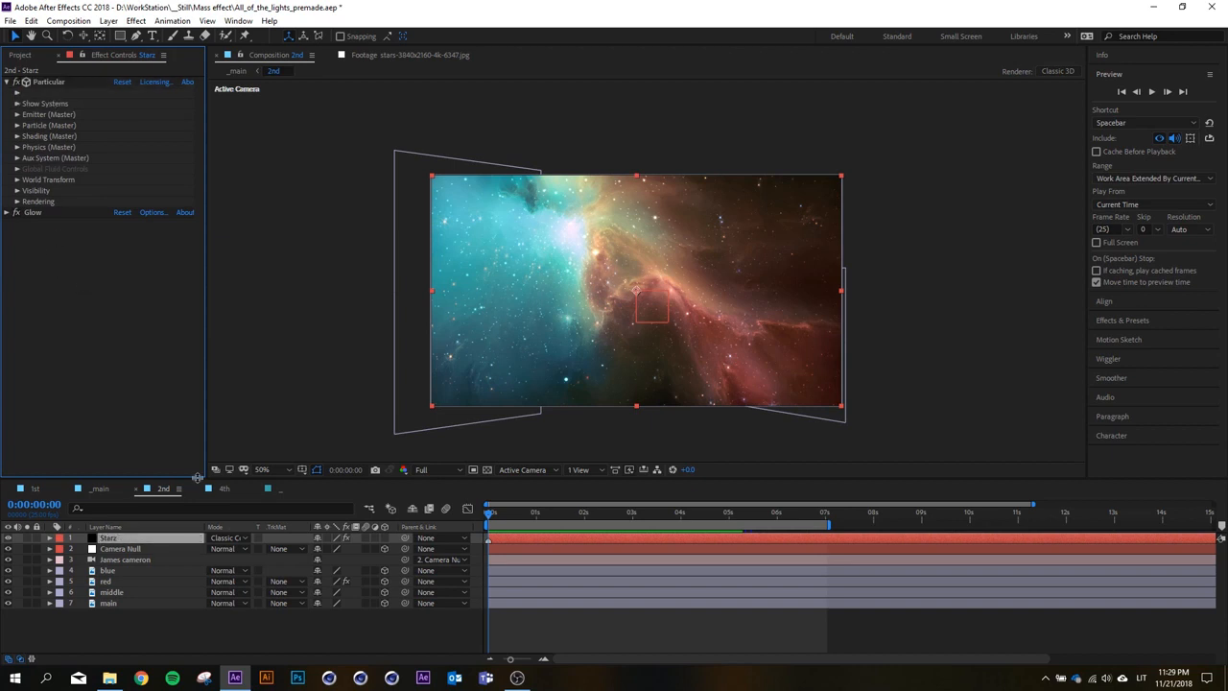
left_click(161, 625)
left_click(280, 492)
left_click_drag(540, 515, 221, 638)
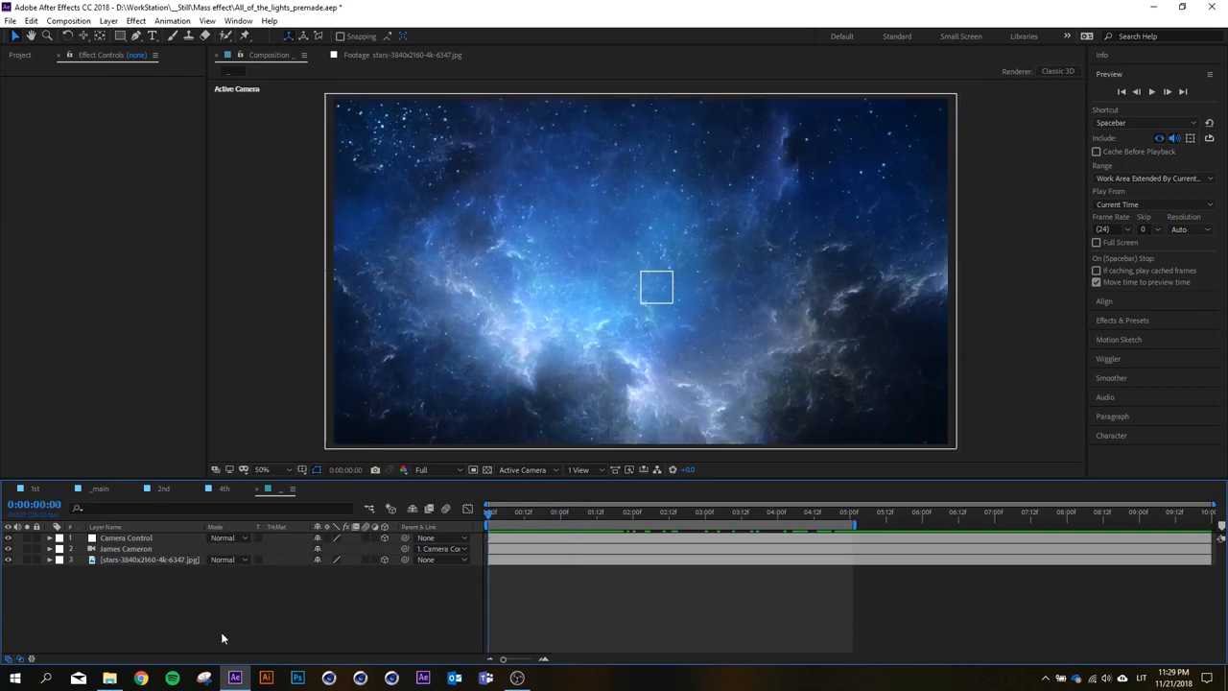
left_click(101, 491)
left_click(164, 491)
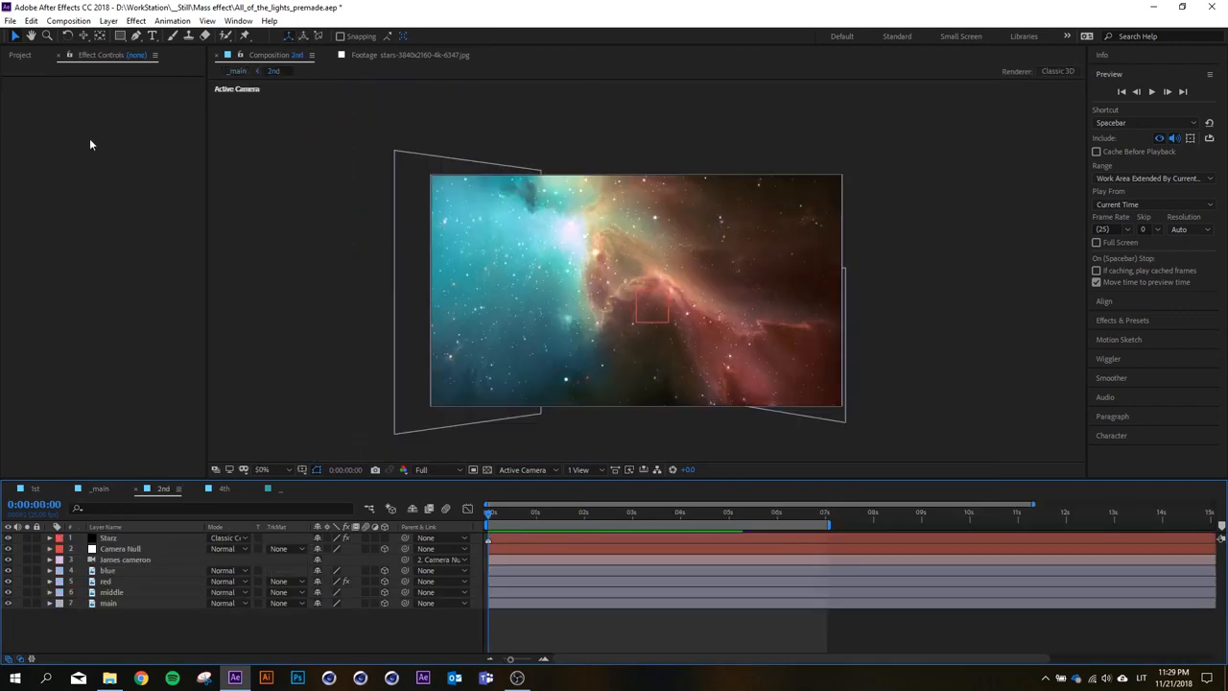
left_click(120, 537)
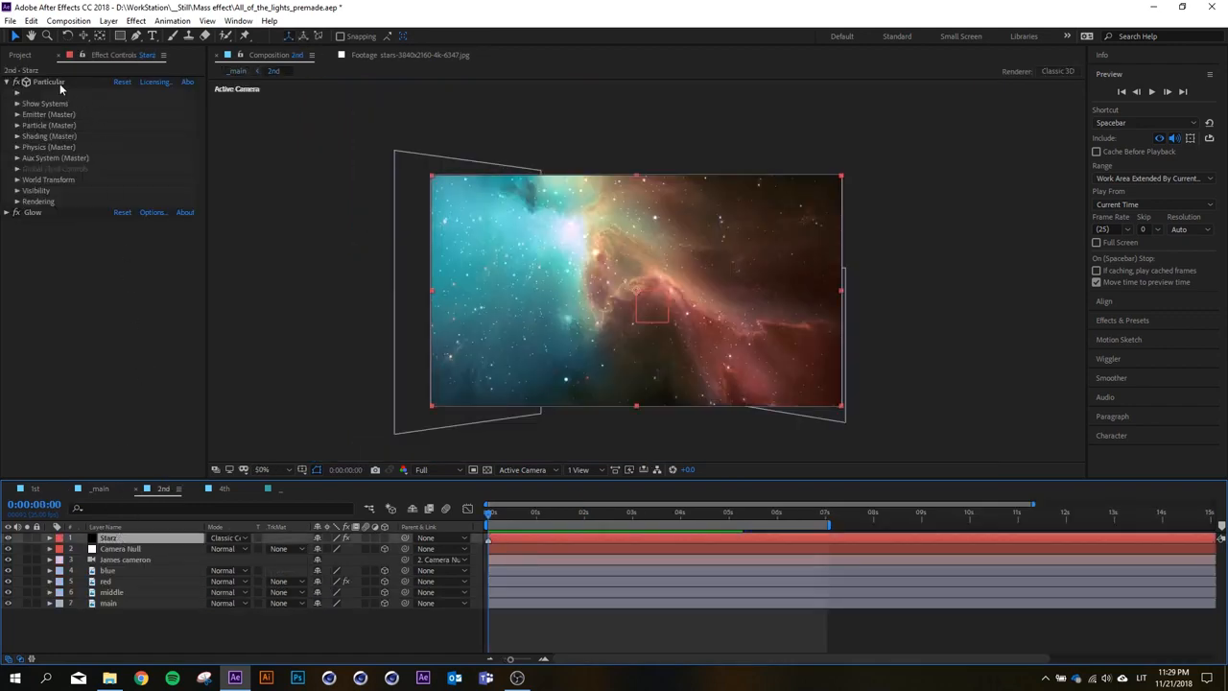
left_click(59, 83)
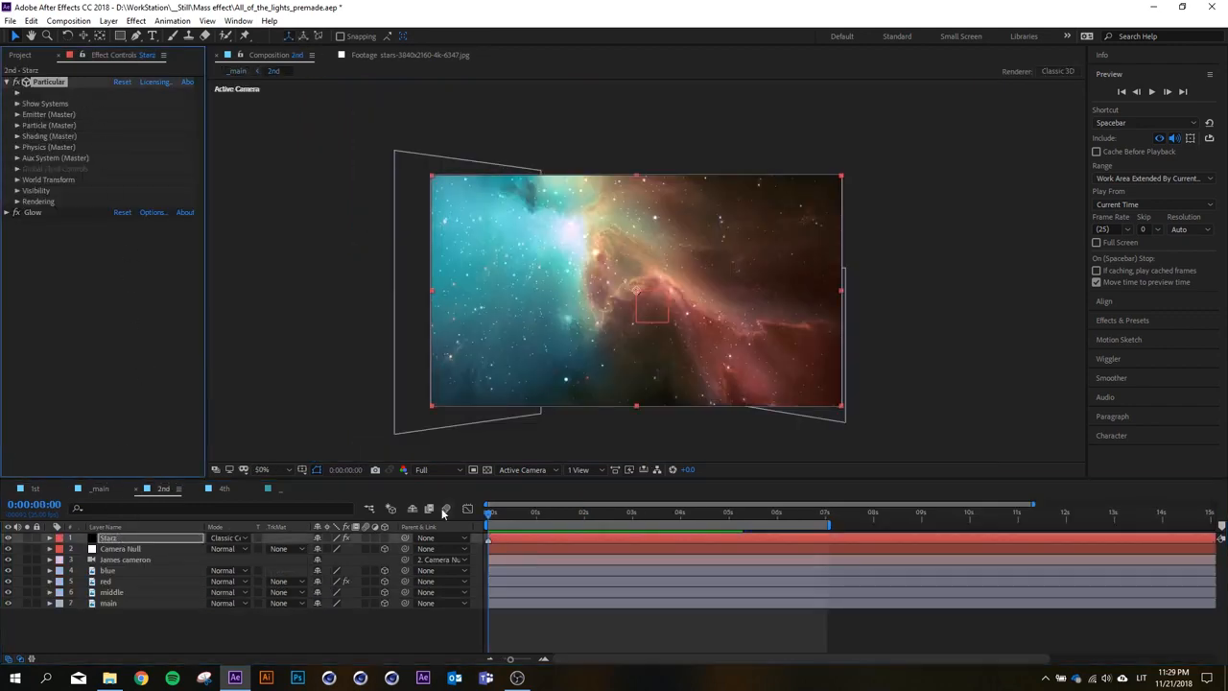
Create a black 1920 x 1080 px solid named Stars in the new space composition, and show the available effects and presets.
left_click(280, 487)
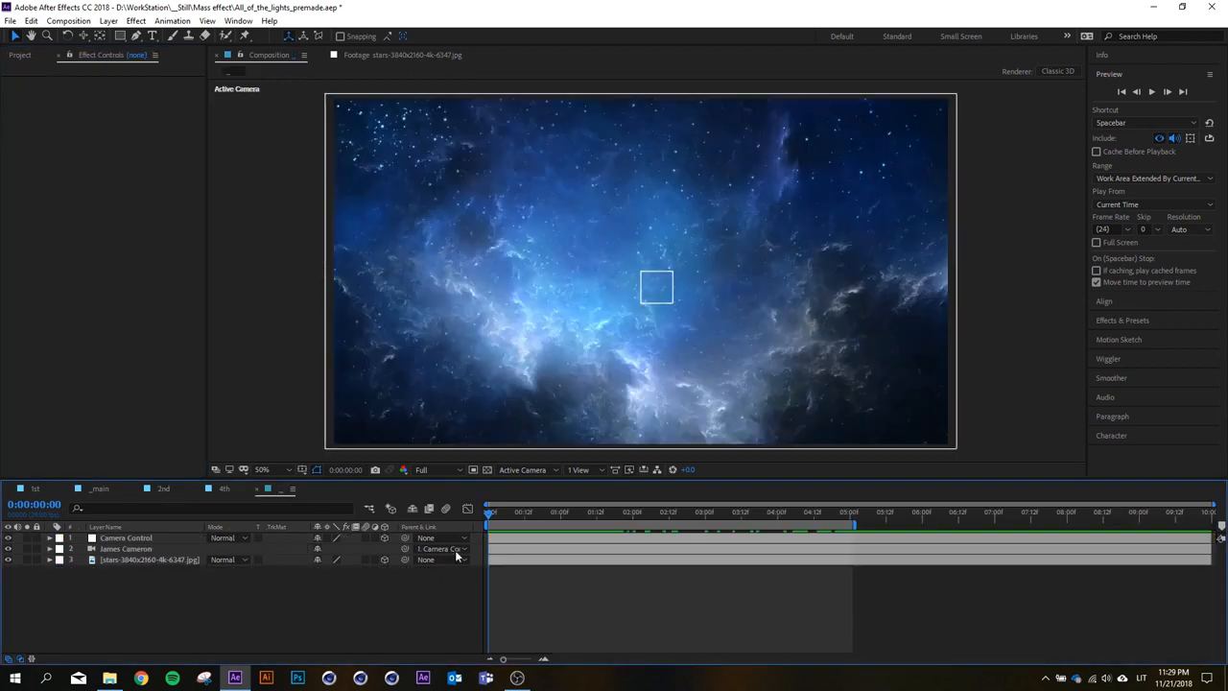
right_click(207, 578)
mouse_move(245, 439)
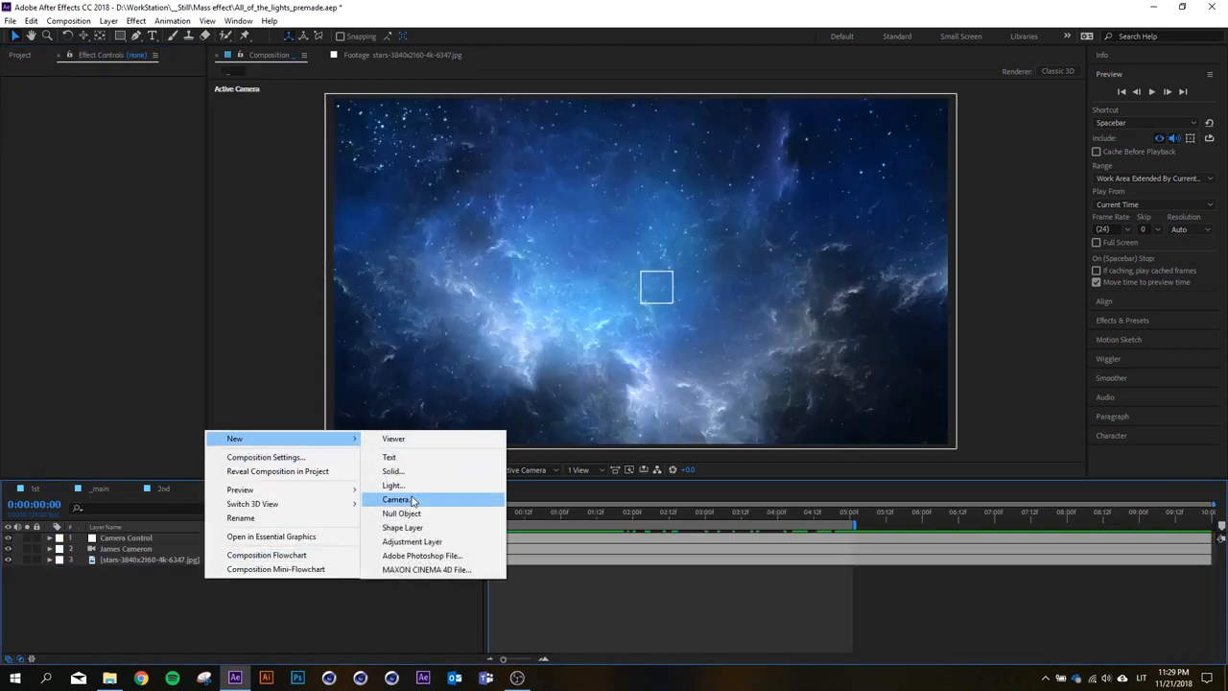
left_click(393, 471)
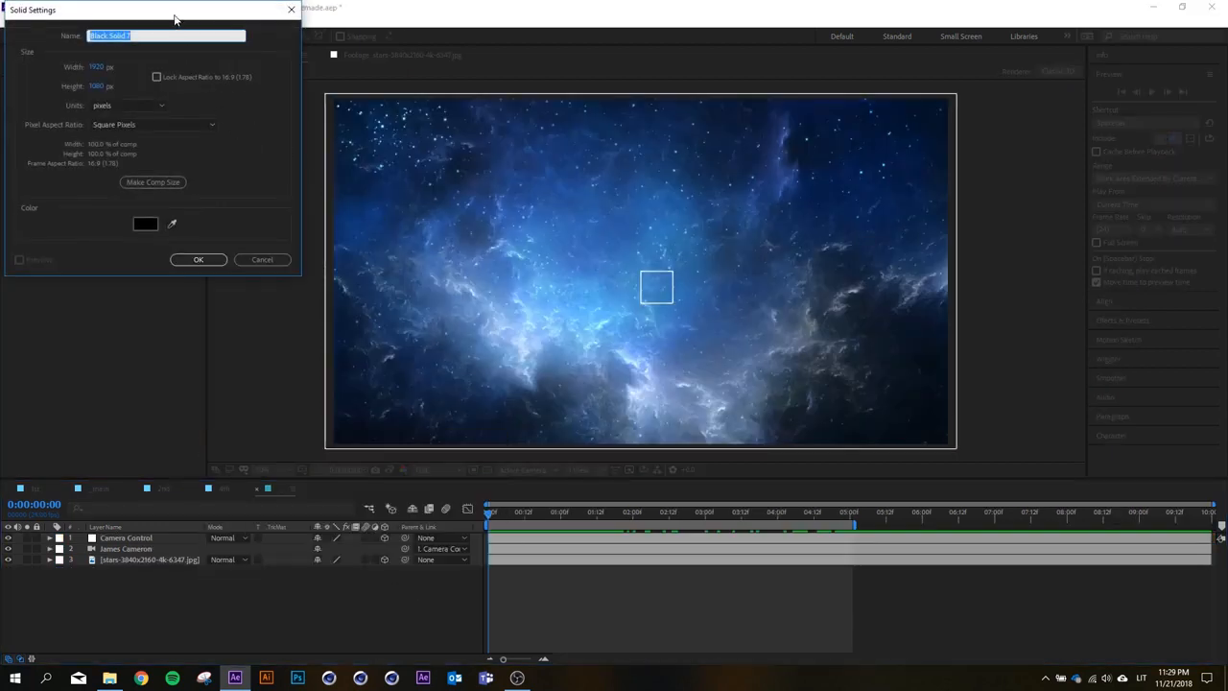
left_click_drag(175, 17, 296, 228)
type("Stars")
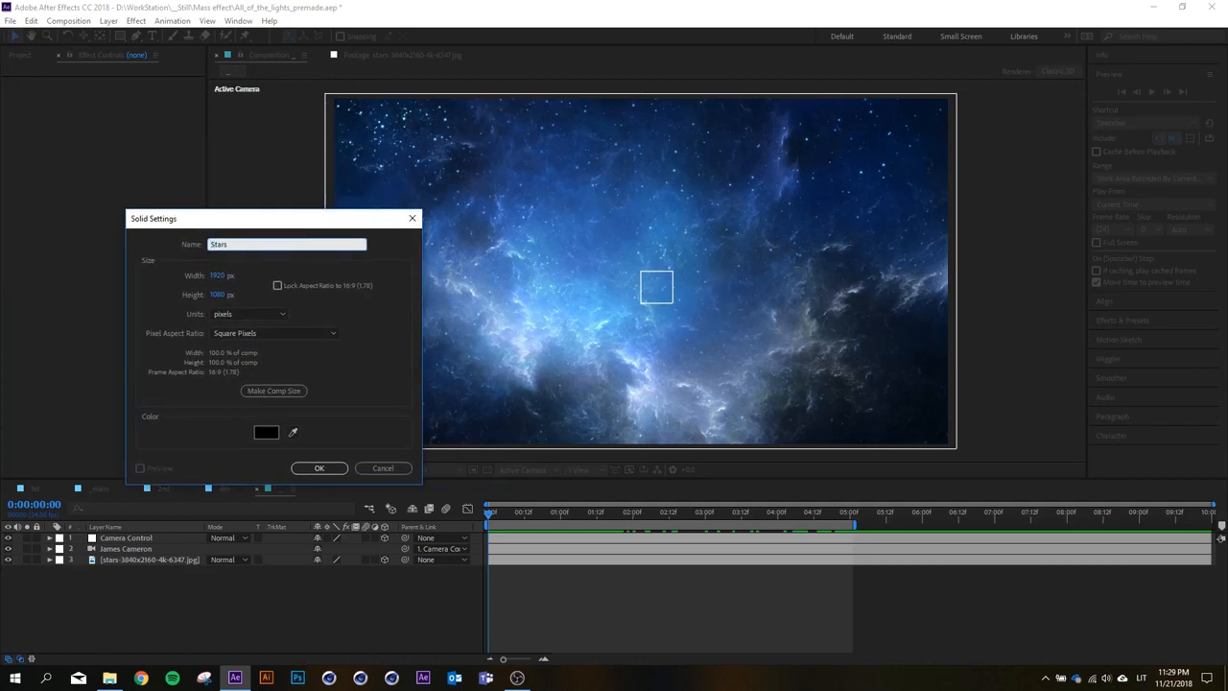
key("Return")
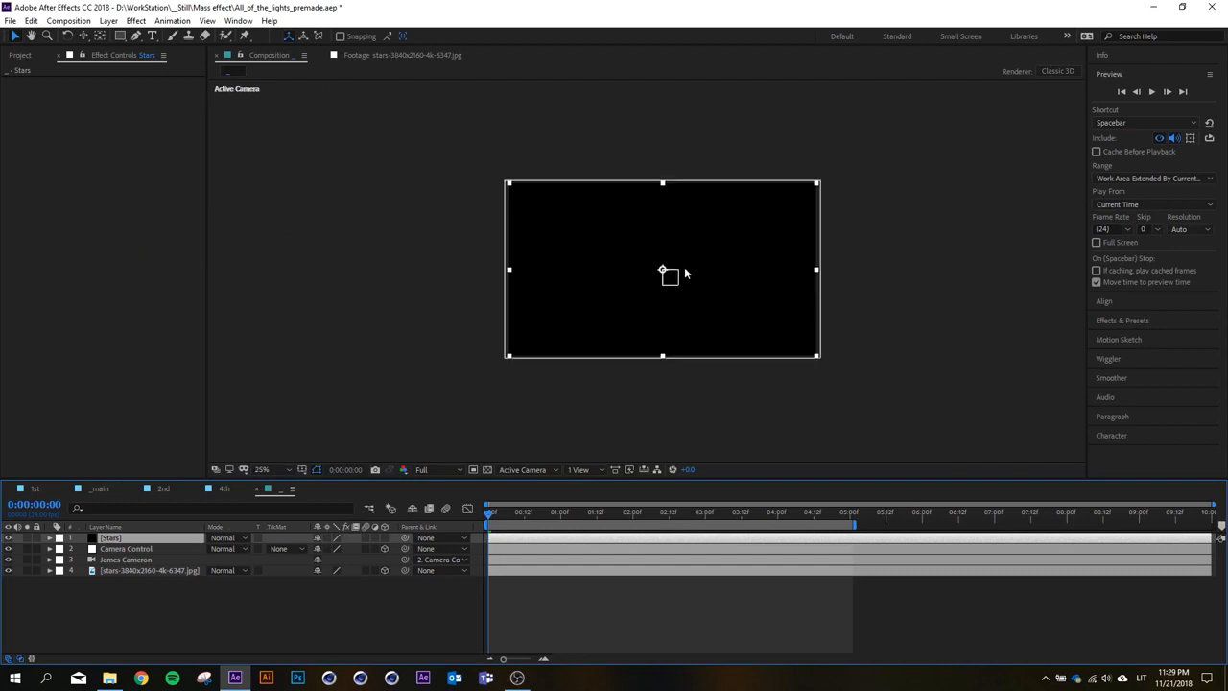
left_click(1113, 74)
left_click(1117, 114)
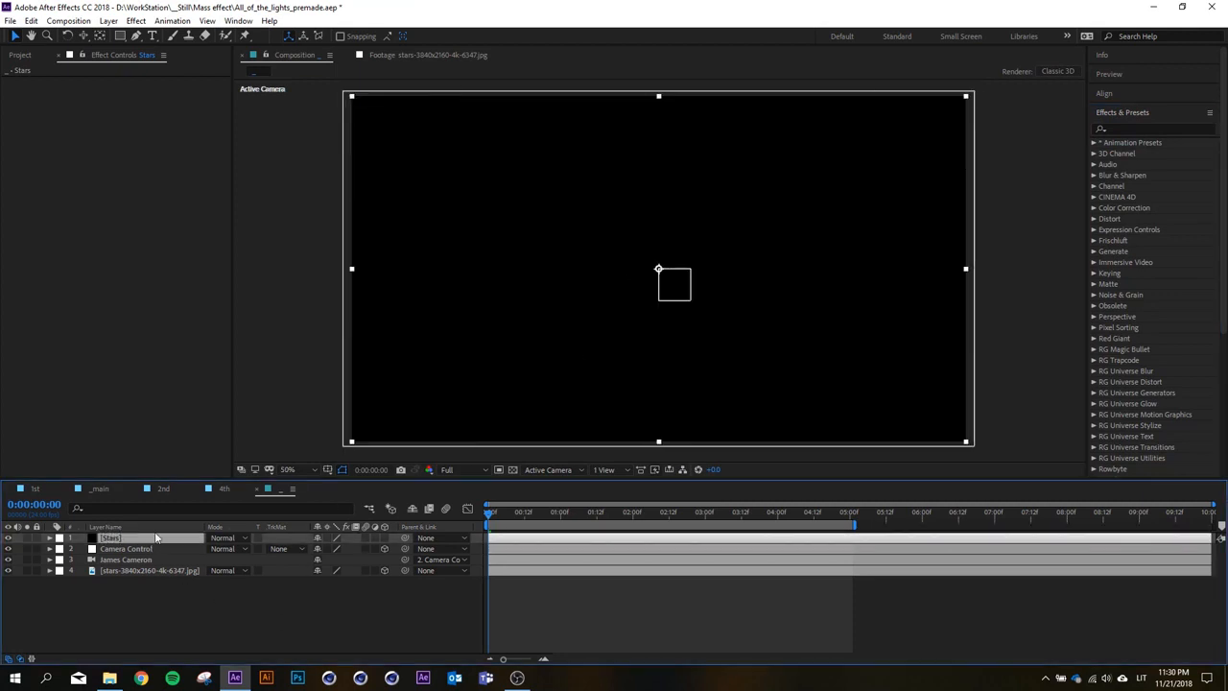
key("ctrl+space")
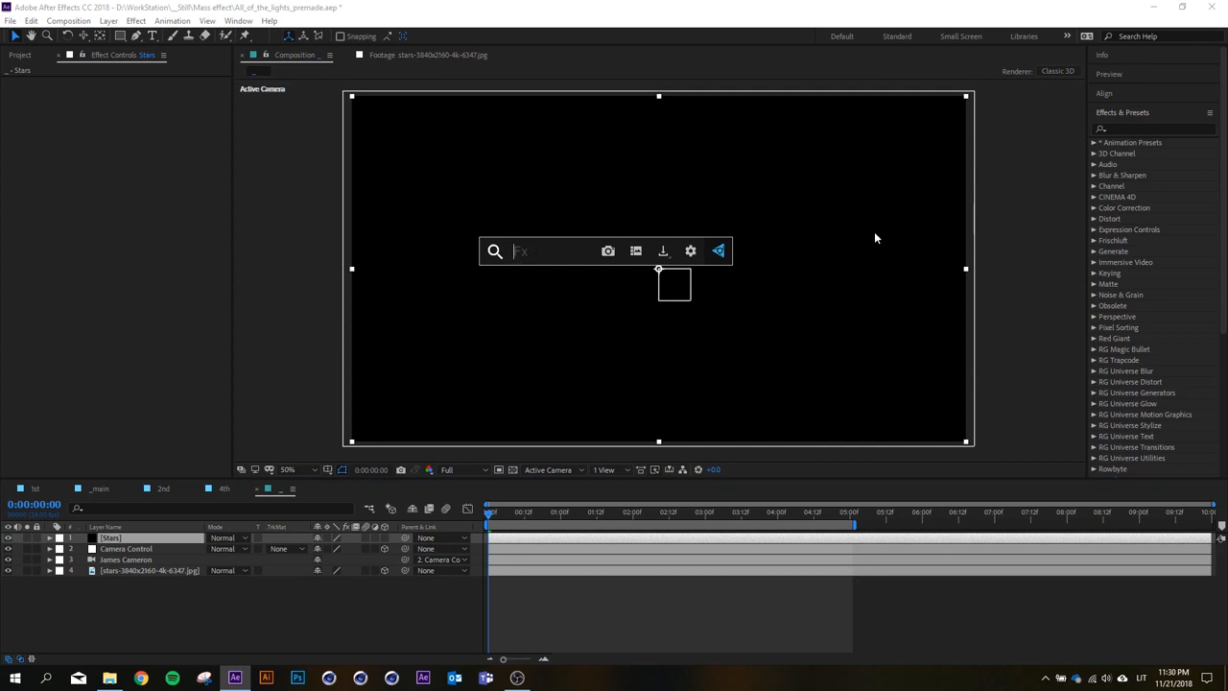
type("particu")
key("BackSpace")
key("BackSpace")
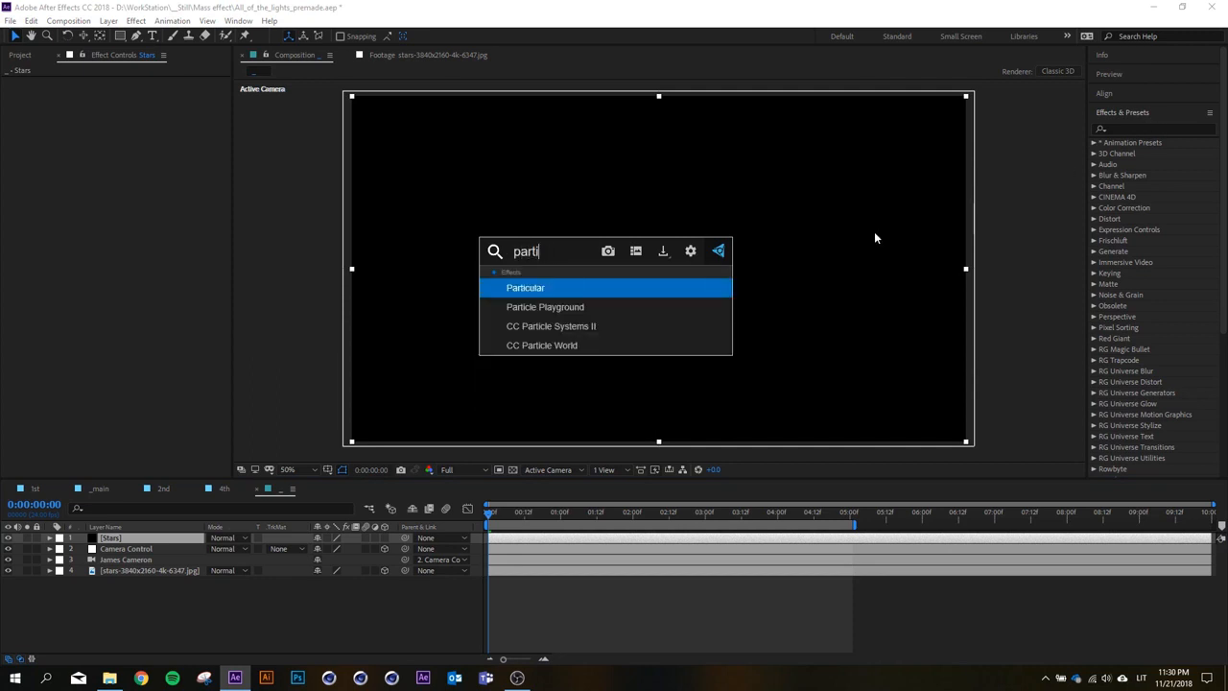
key("Down")
key("Down")
key("Down")
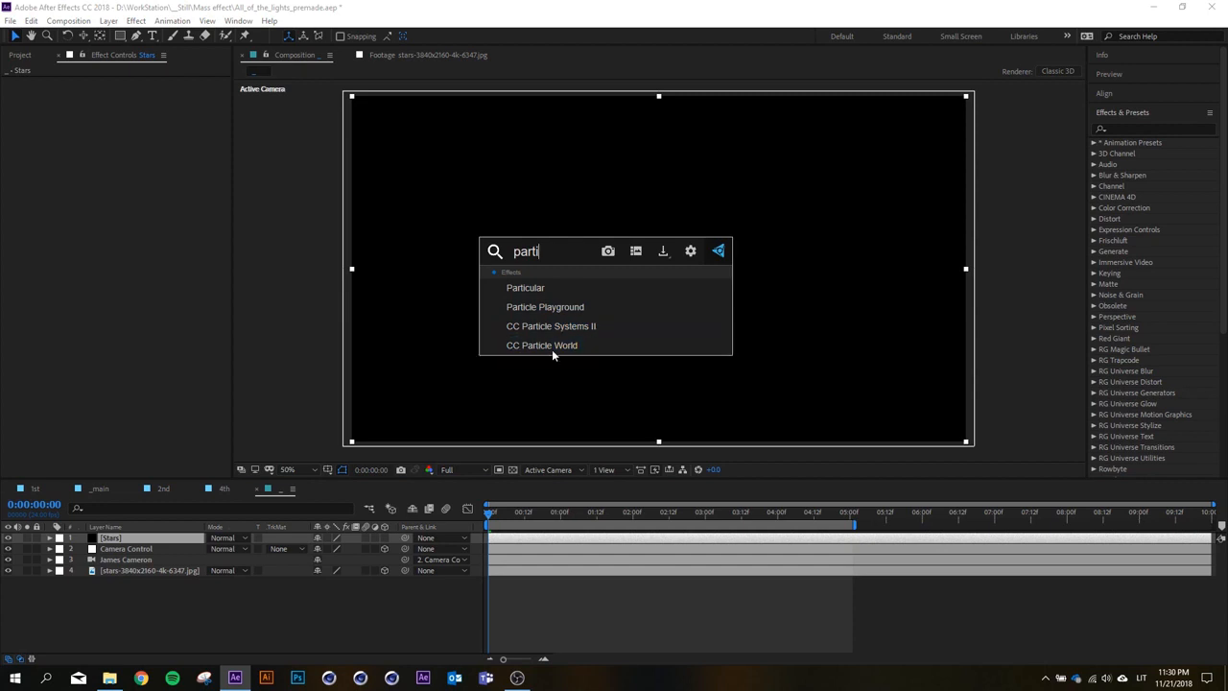
Find the particle effects and apply CC Particle World to the Stars solid.
left_click(1136, 129)
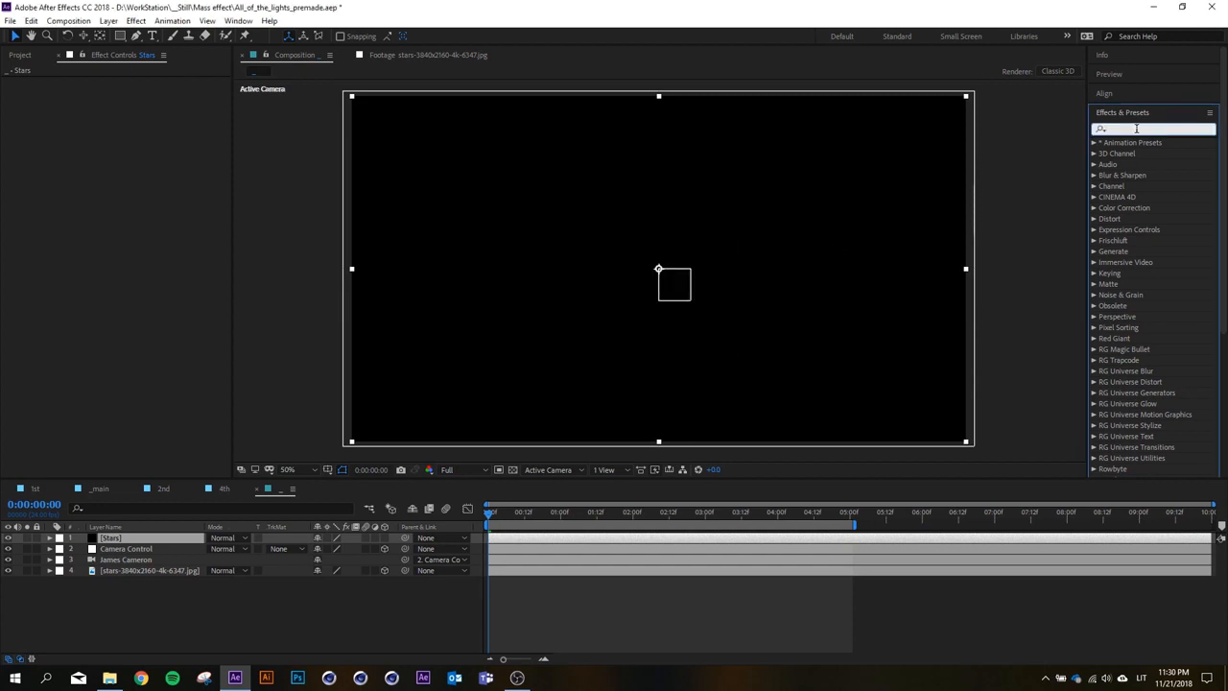
type("particle")
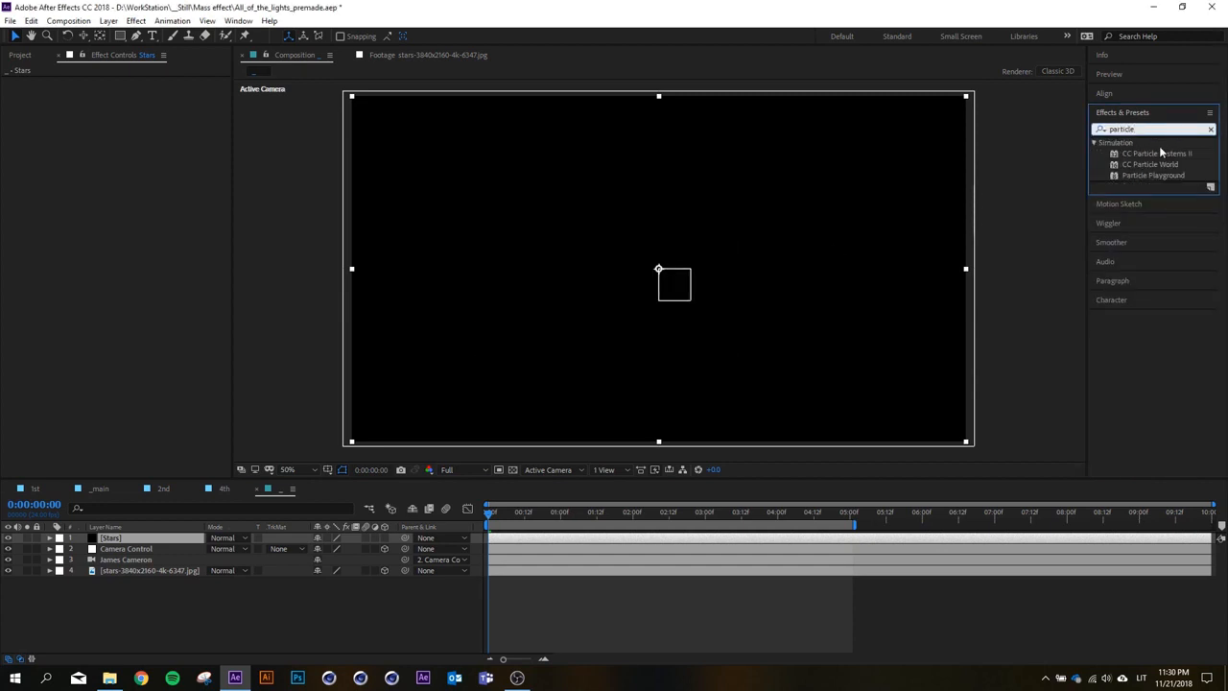
double_click(1155, 164)
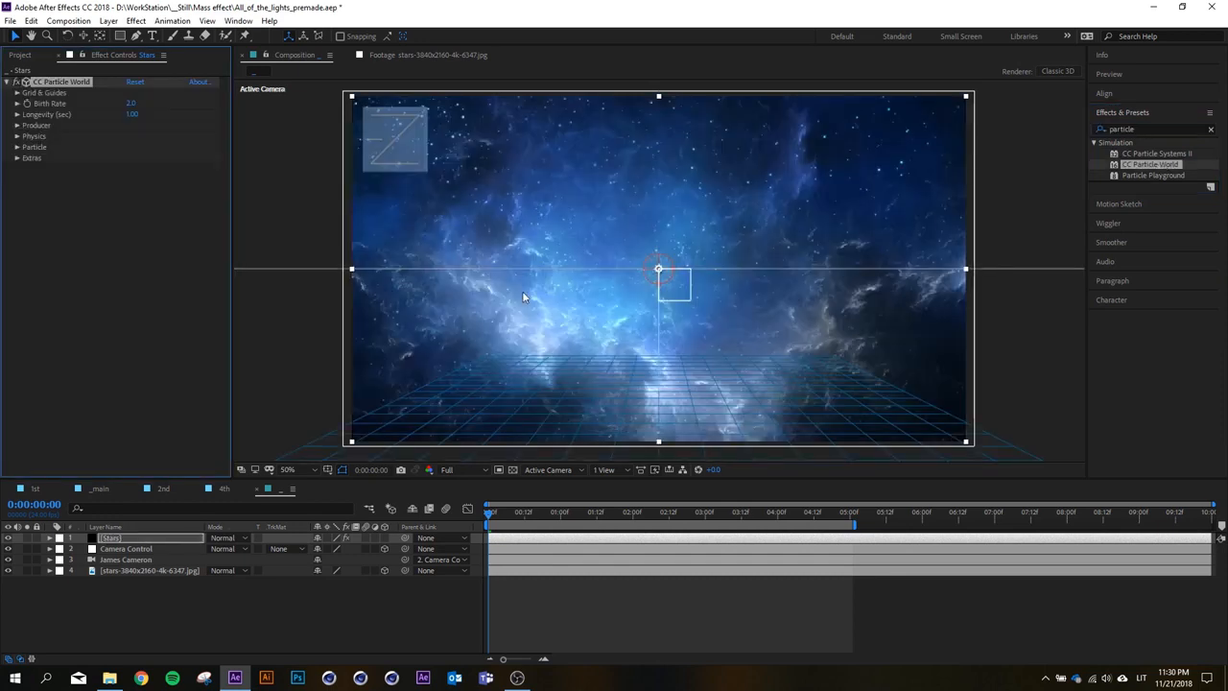
Turn off the Grid guide in the Grid & Guides settings of CC Particle World.
left_click(37, 200)
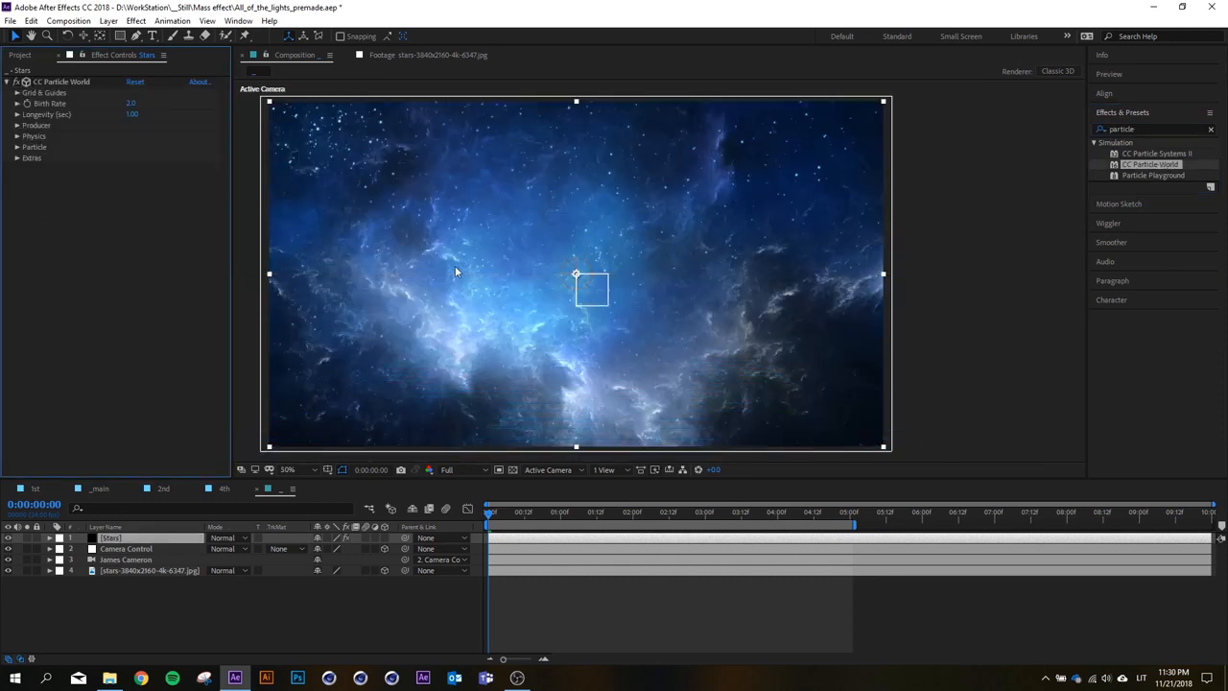
left_click_drag(455, 267, 466, 263)
left_click(54, 82)
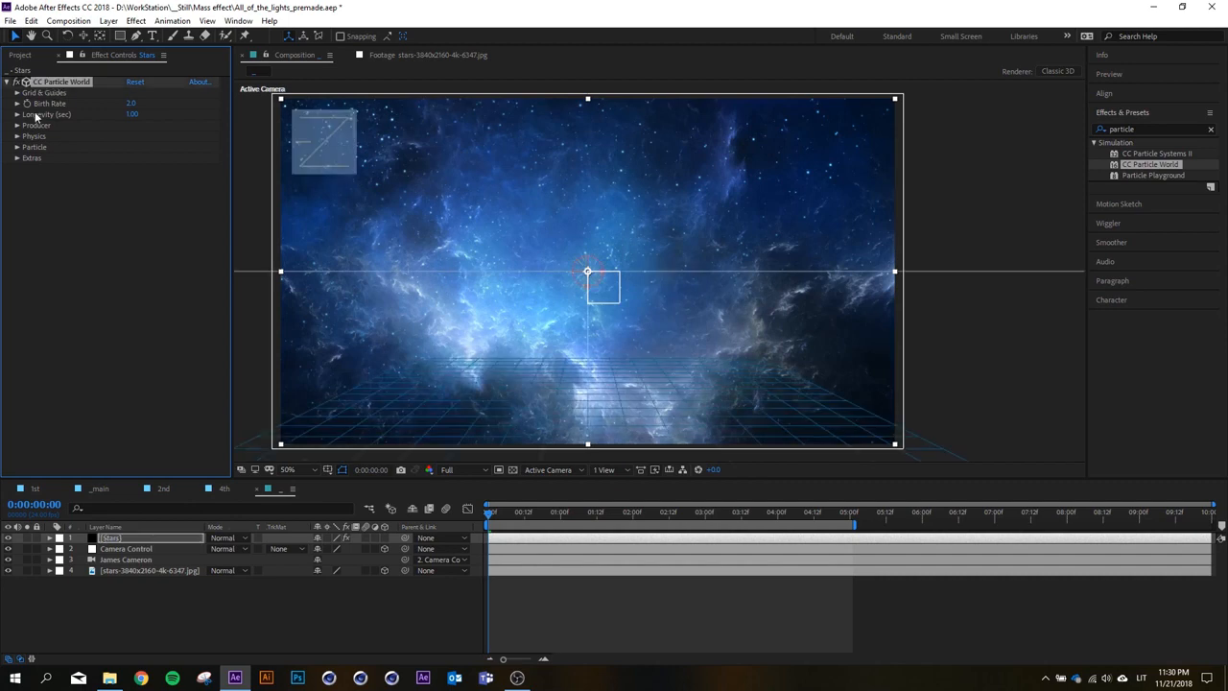
left_click(17, 93)
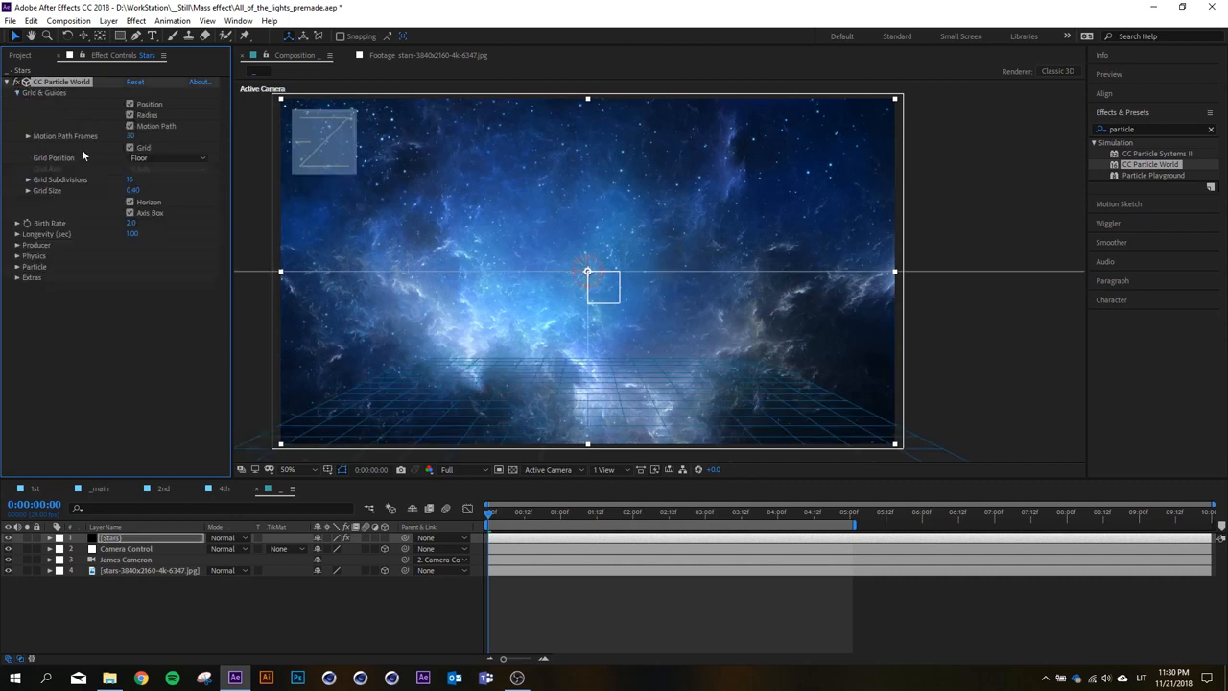
left_click(130, 147)
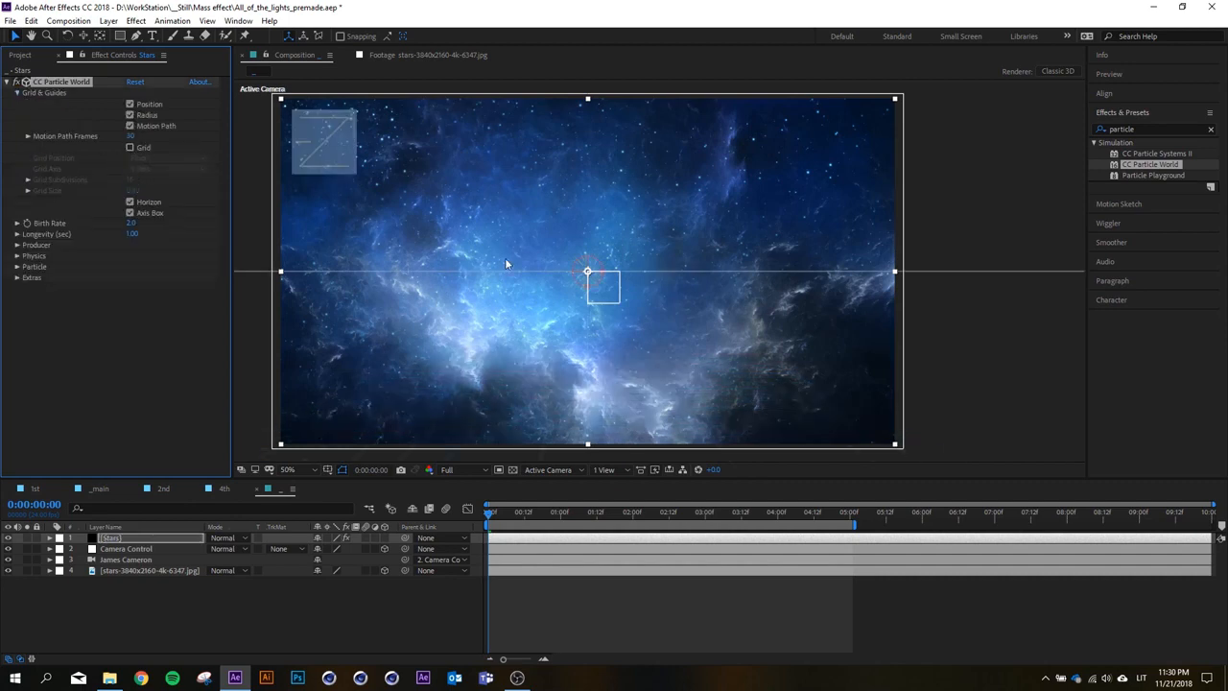
Expand the Producer, Physics and Particle settings of CC Particle World and set the Particle Type to Faded Sphere.
left_click(16, 246)
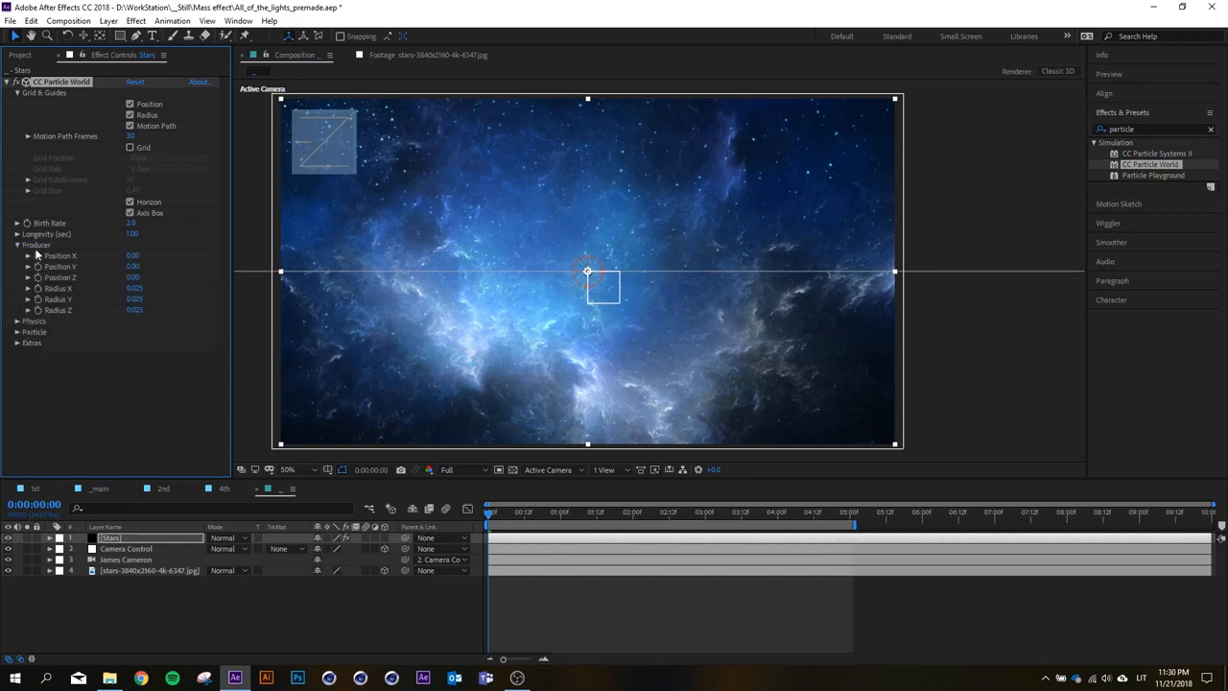
left_click(16, 321)
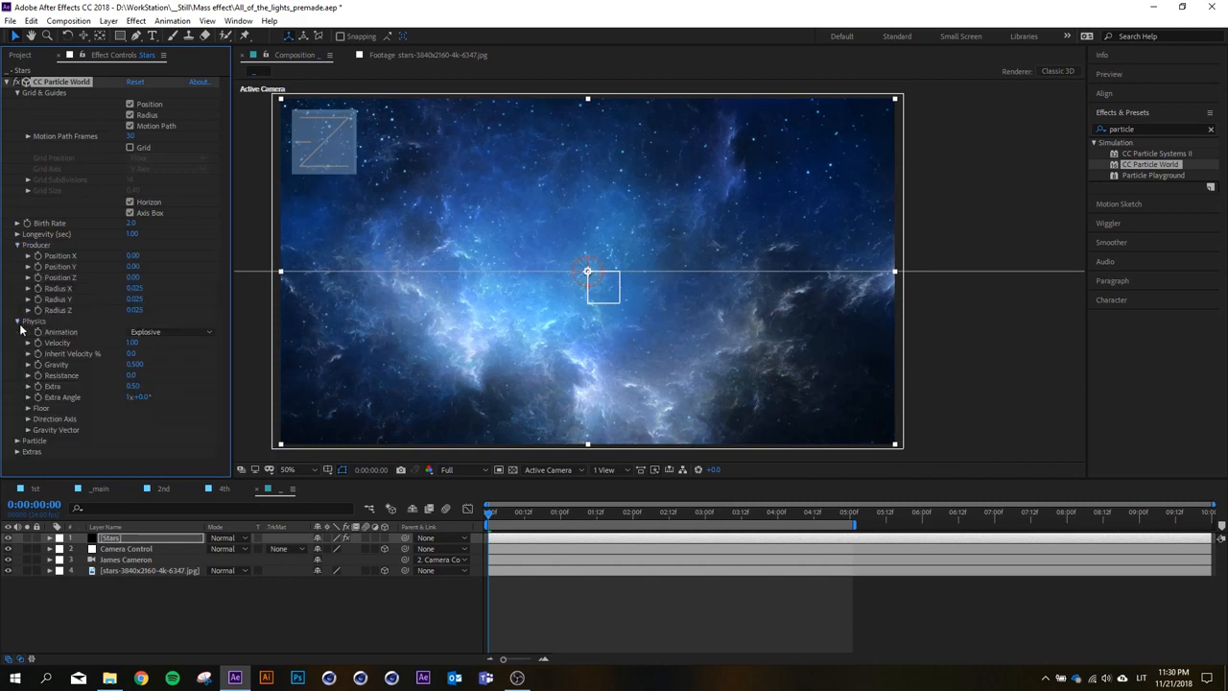
left_click(135, 342)
left_click(111, 461)
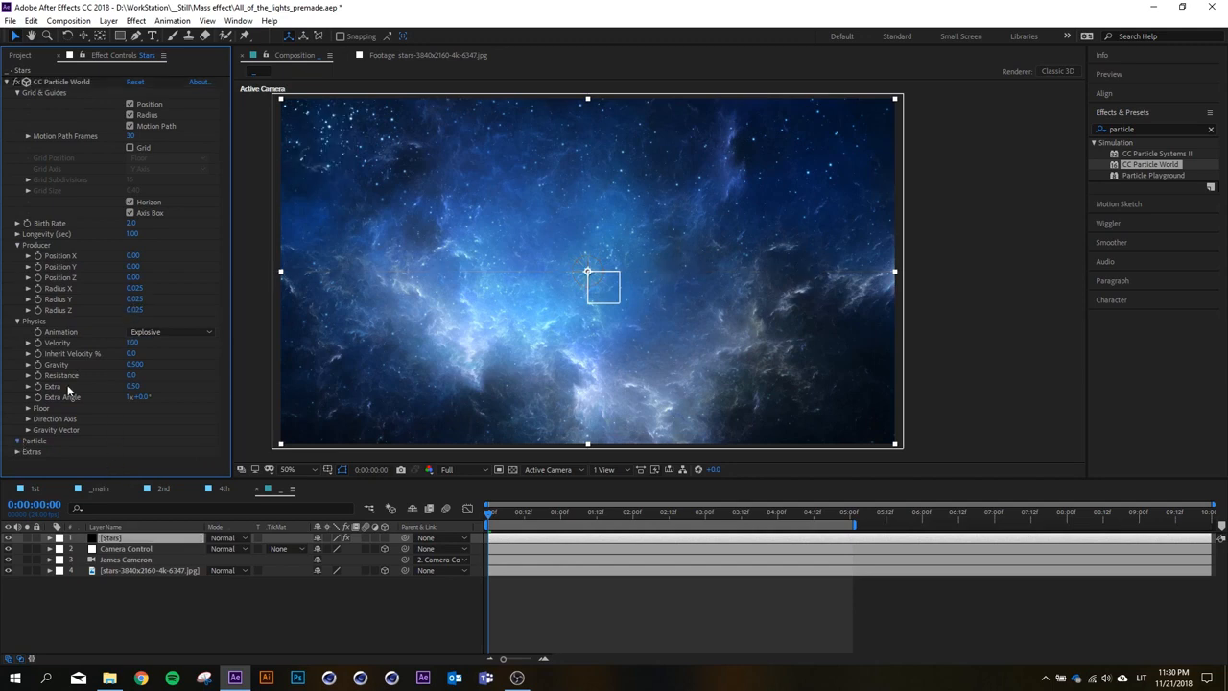
left_click(17, 441)
scroll(84, 374, "down", 4)
left_click(148, 297)
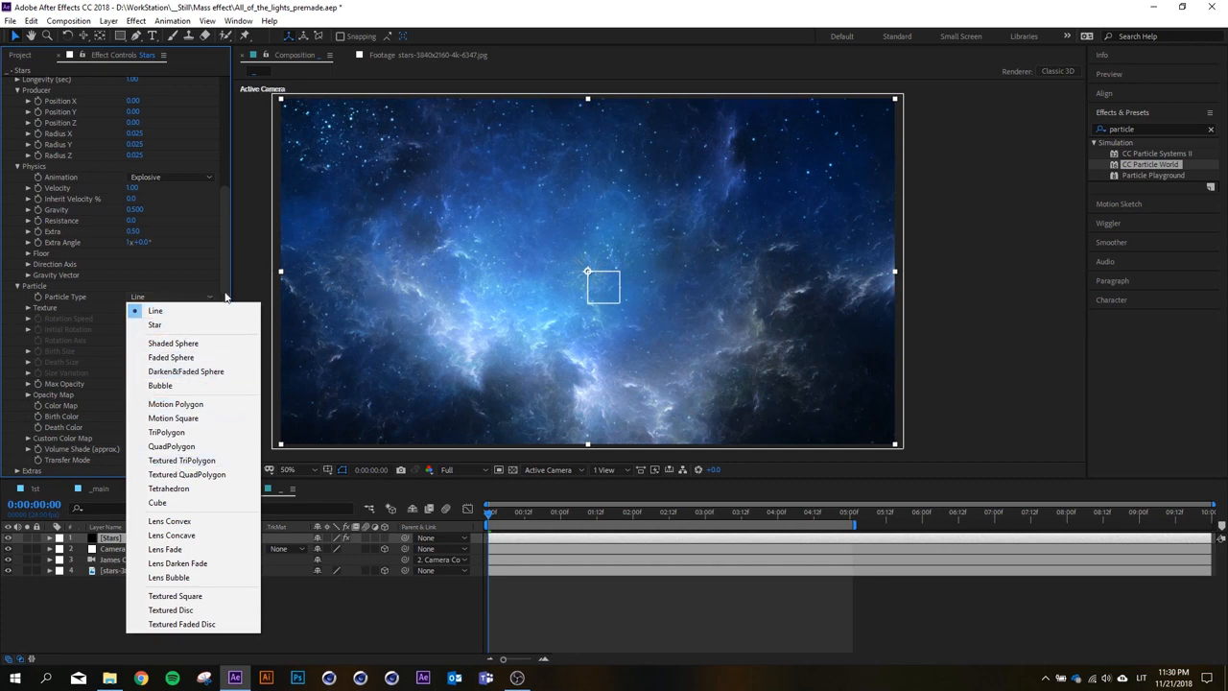
left_click(203, 361)
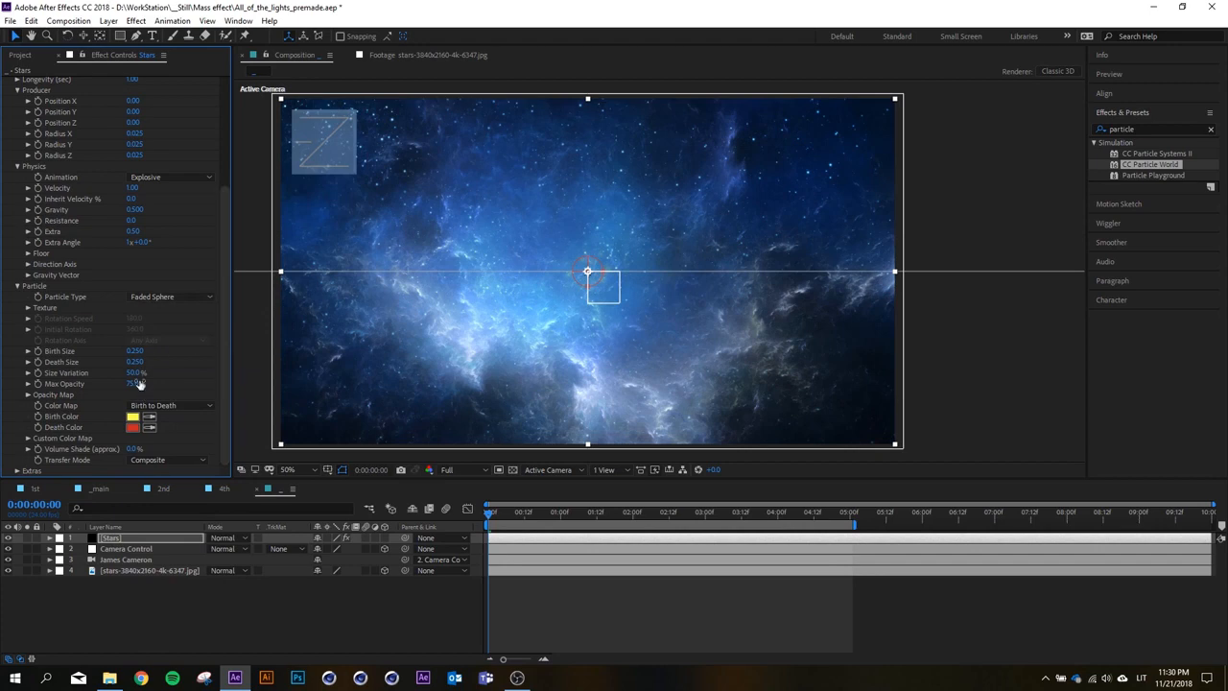
Spread the particle producer by setting Radius X to 0.675, Radius Y to 0.605 and Radius Z to 0.475.
scroll(151, 243, "up", 5)
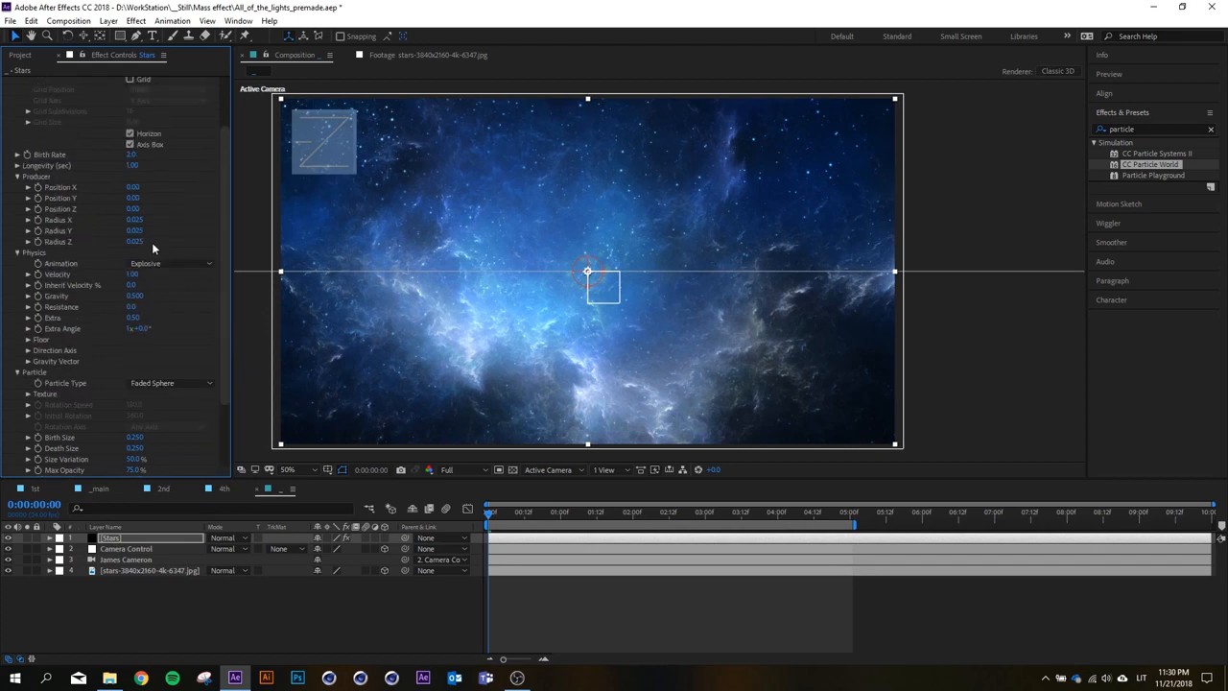
scroll(153, 249, "down", 5)
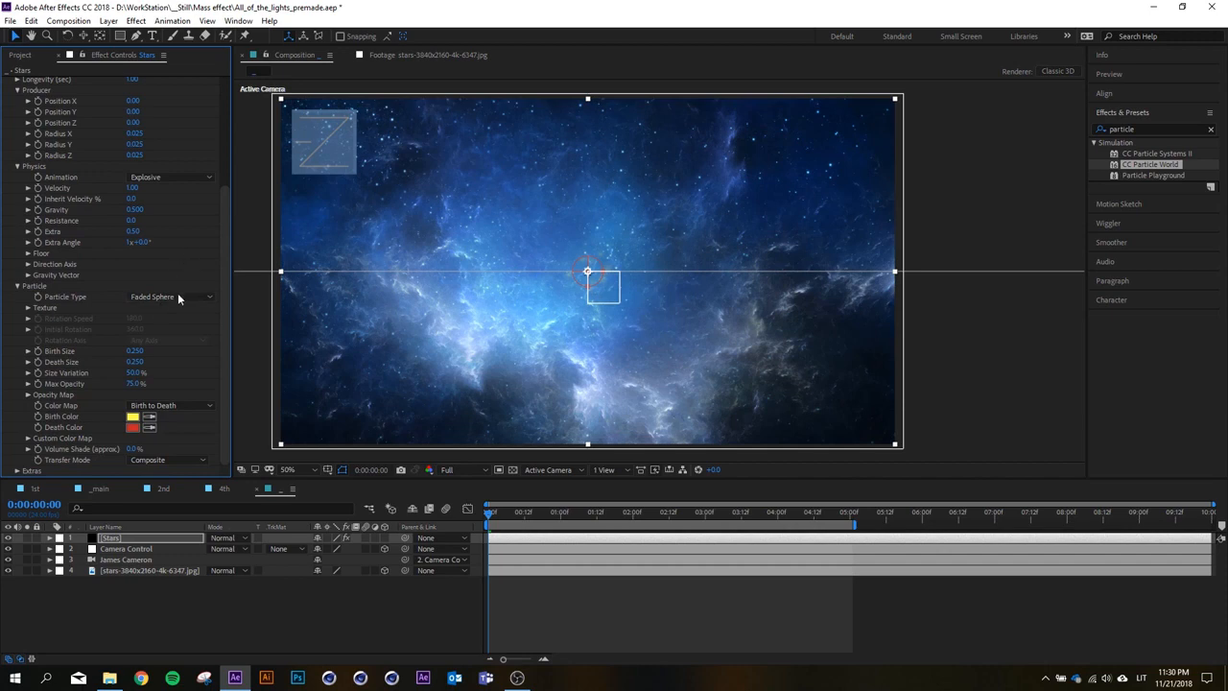
scroll(177, 269, "up", 3)
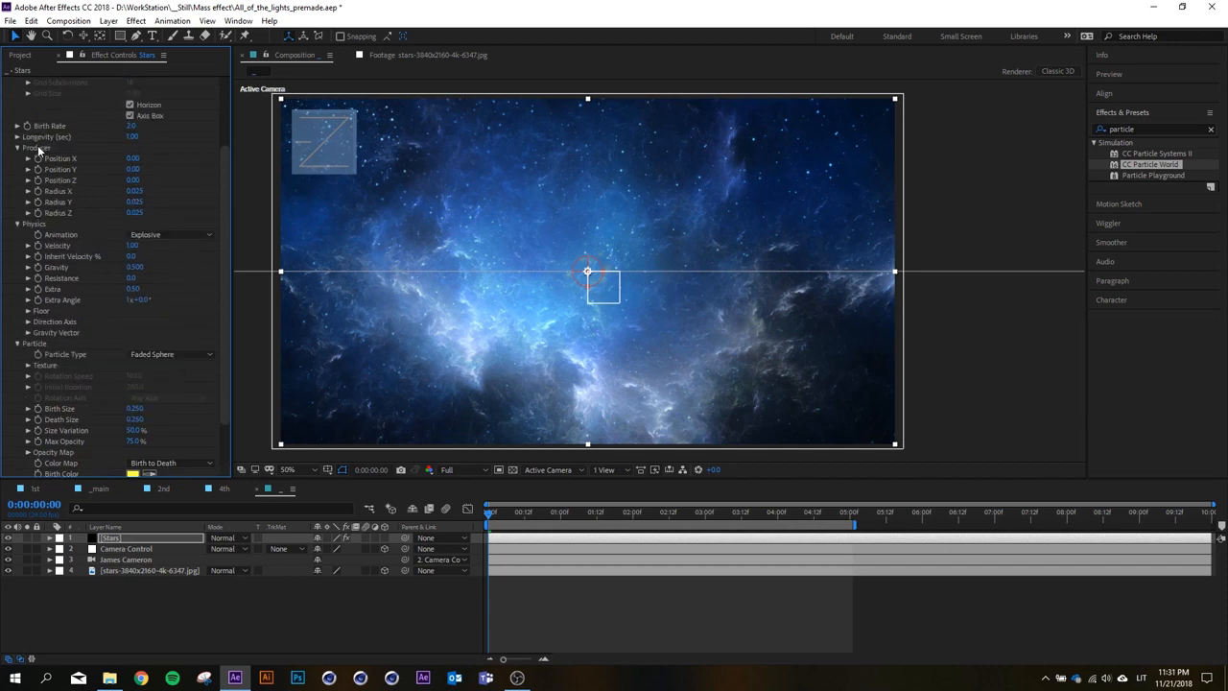
mouse_move(135, 191)
left_mouse_down()
mouse_move(171, 191)
mouse_move(151, 198)
left_mouse_up()
mouse_move(135, 212)
left_mouse_down()
mouse_move(163, 207)
mouse_move(147, 192)
left_mouse_up()
Set the particles' Max Opacity to 100% and their Color Map to Origin Constant.
scroll(216, 326, "down", 2)
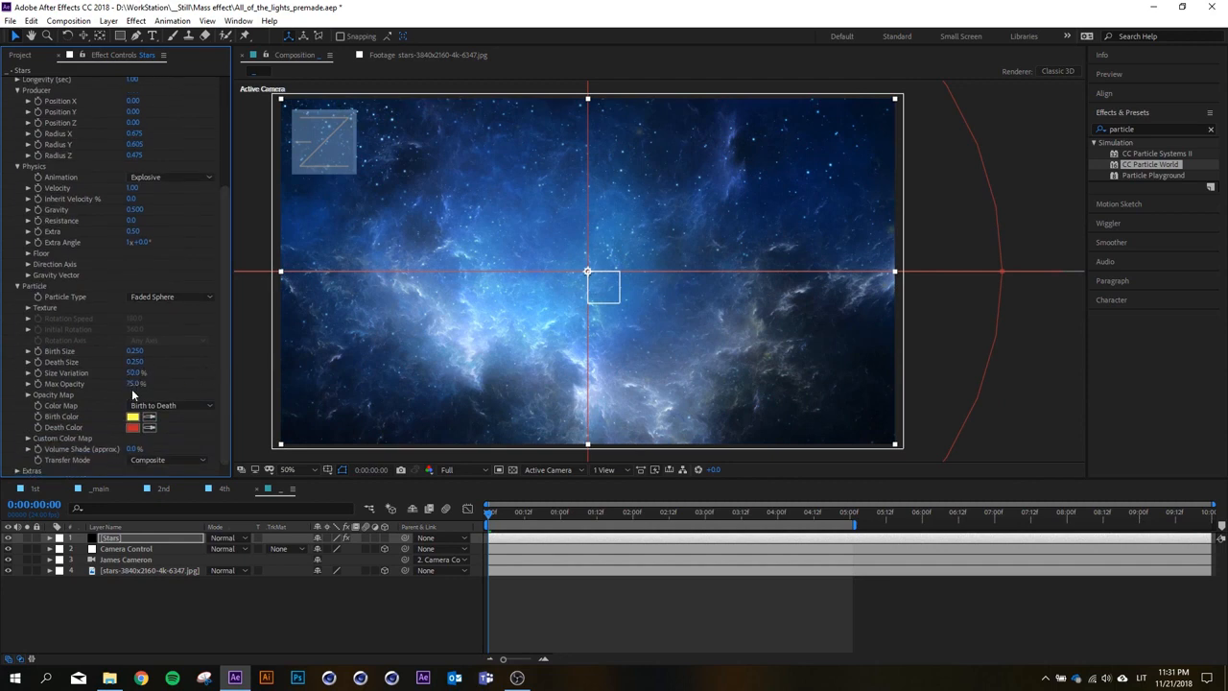
left_click(200, 406)
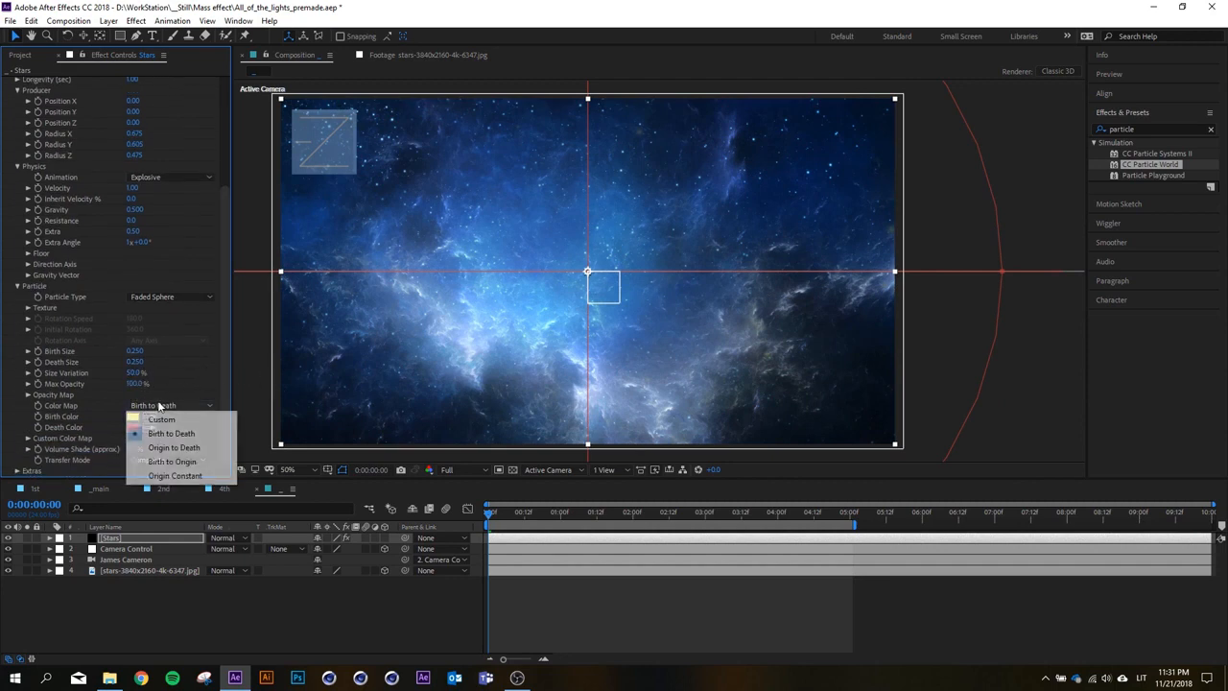
left_click(169, 475)
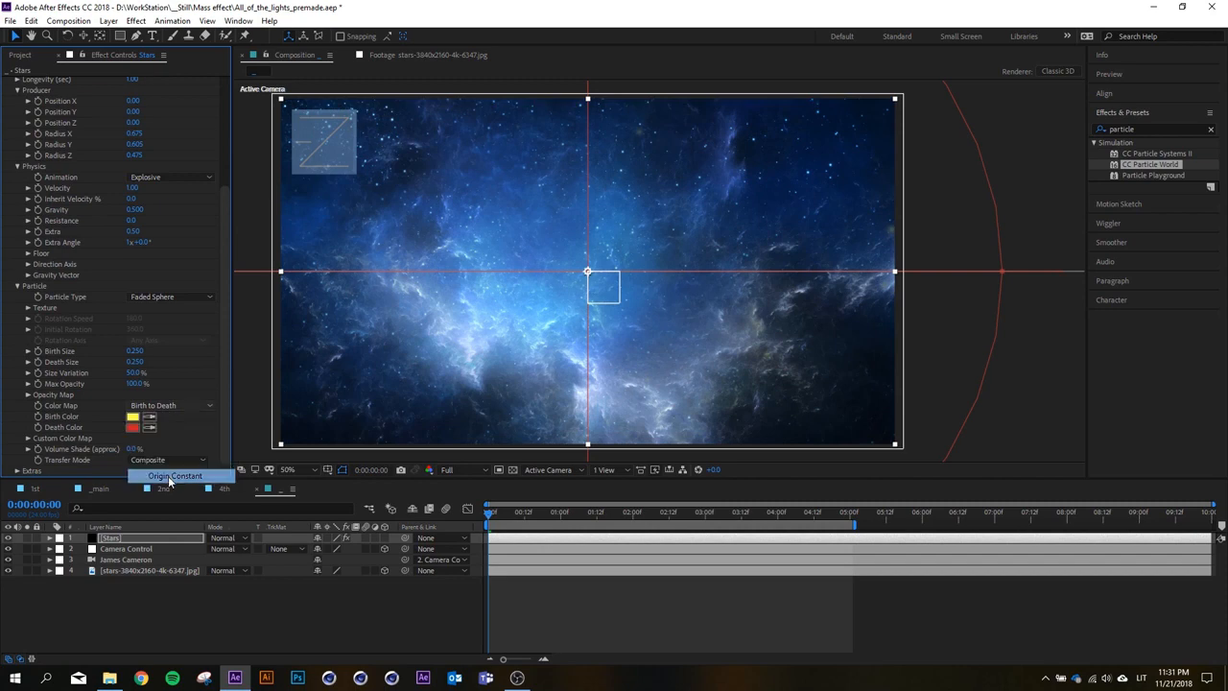
left_click(159, 409)
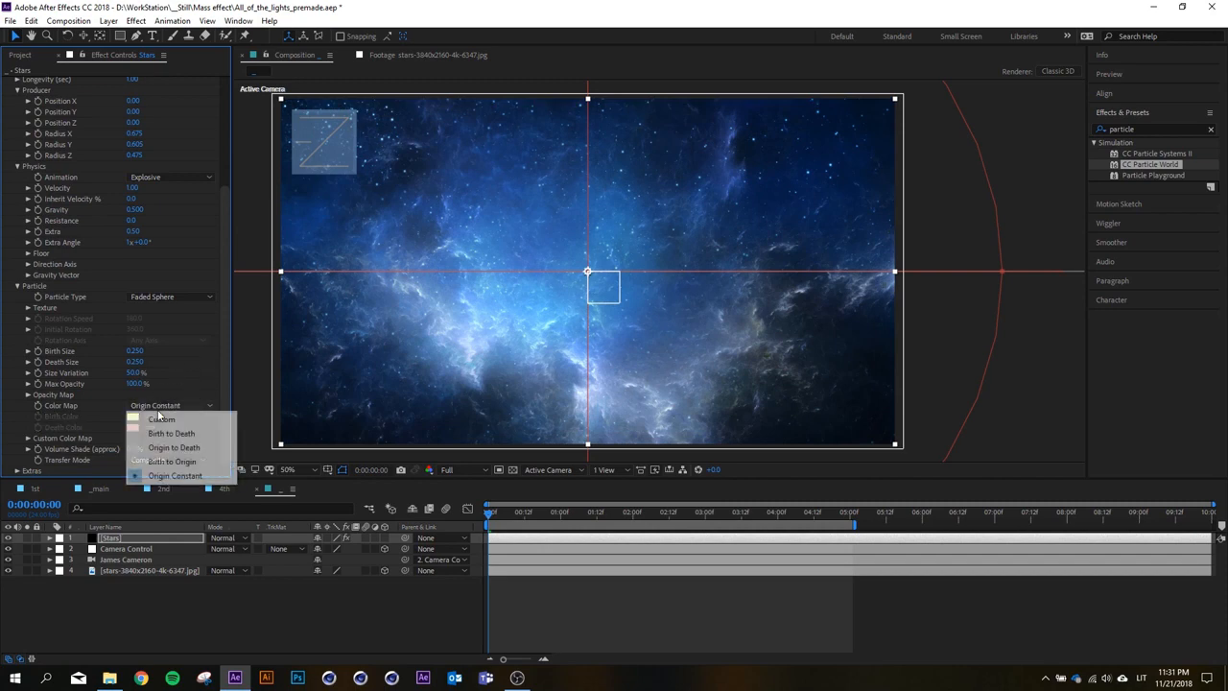
left_click(169, 476)
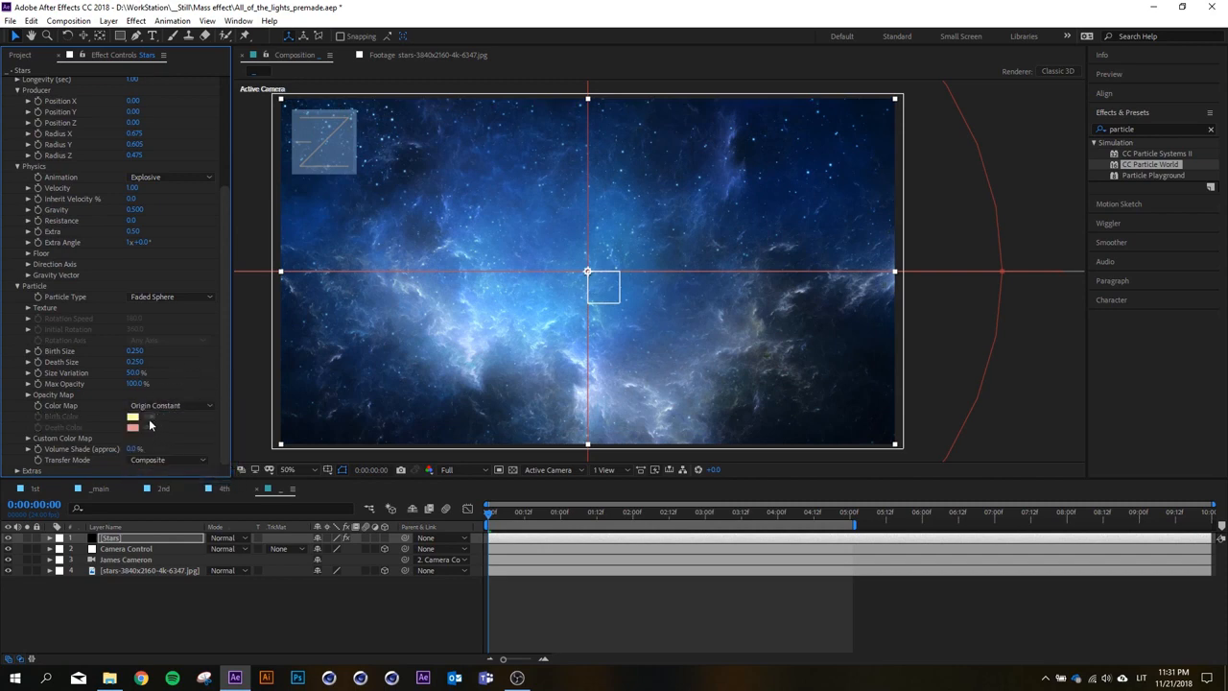
Change the Particle Type to Shaded Sphere and preview the particles at 0:00:00:21.
left_click(179, 296)
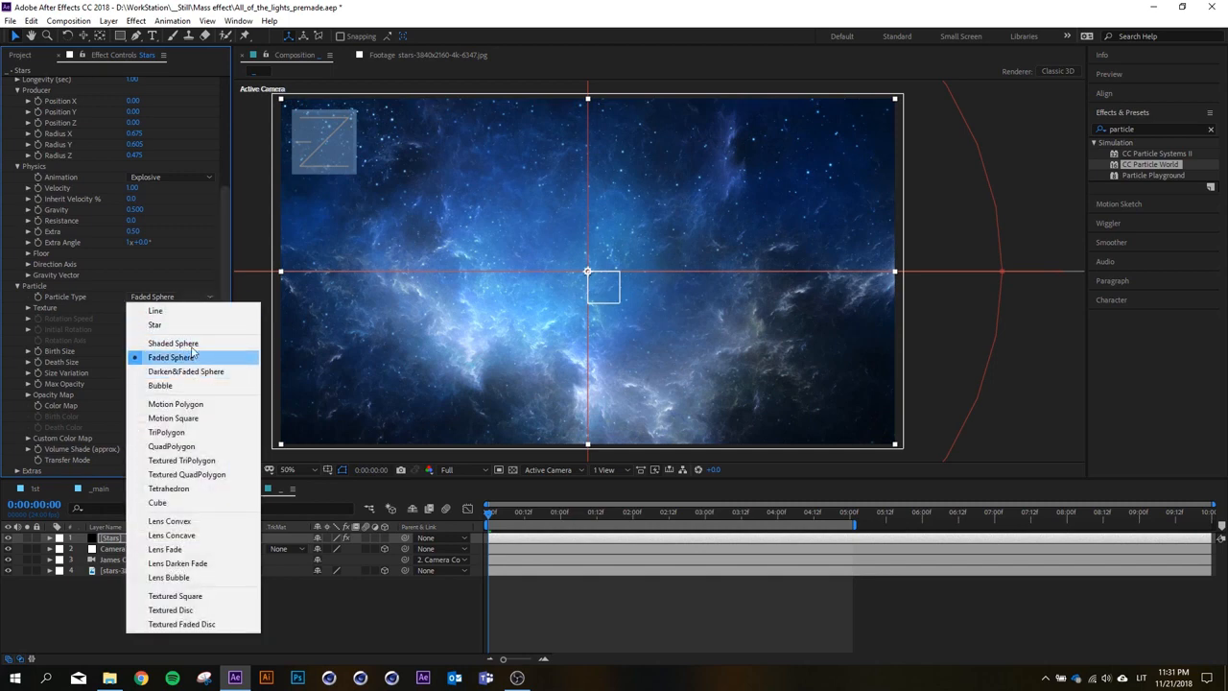
left_click(191, 342)
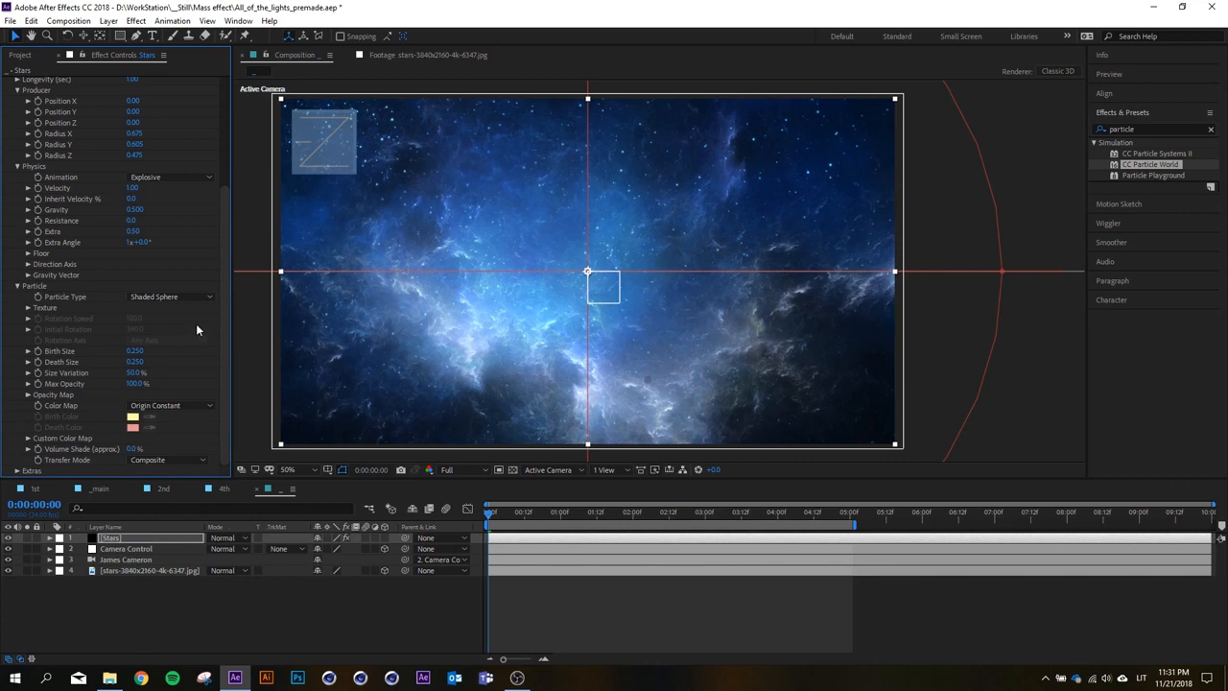
left_click(553, 518)
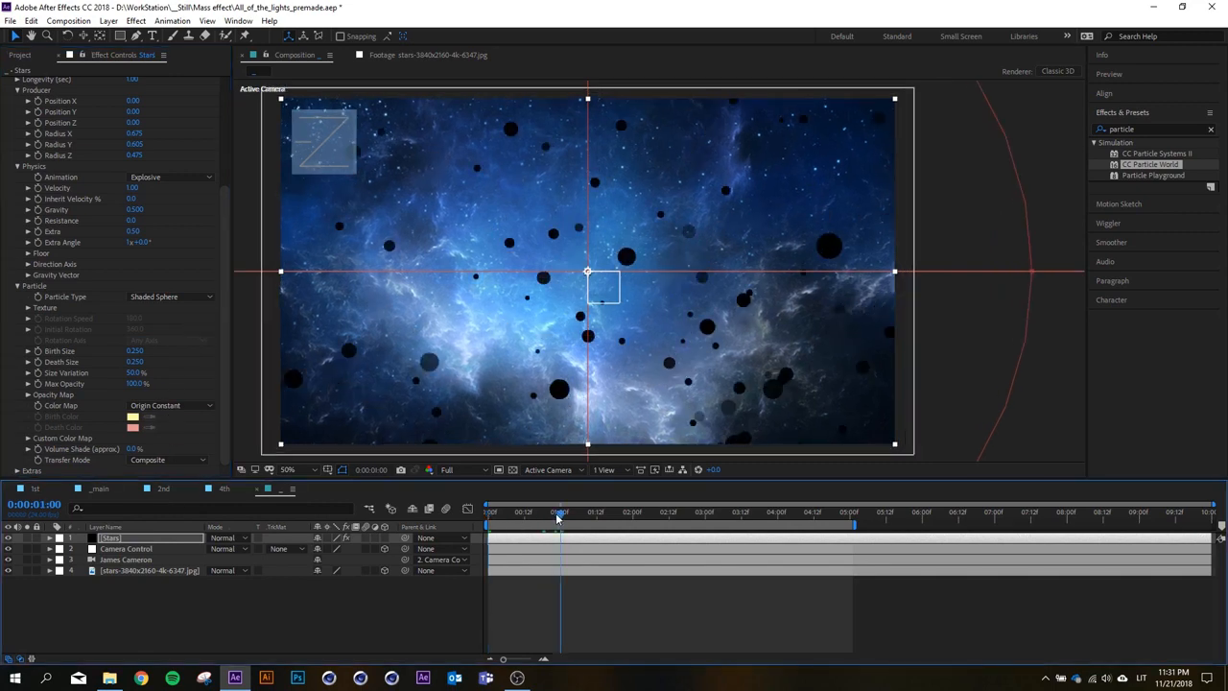
scroll(228, 307, "up", 1)
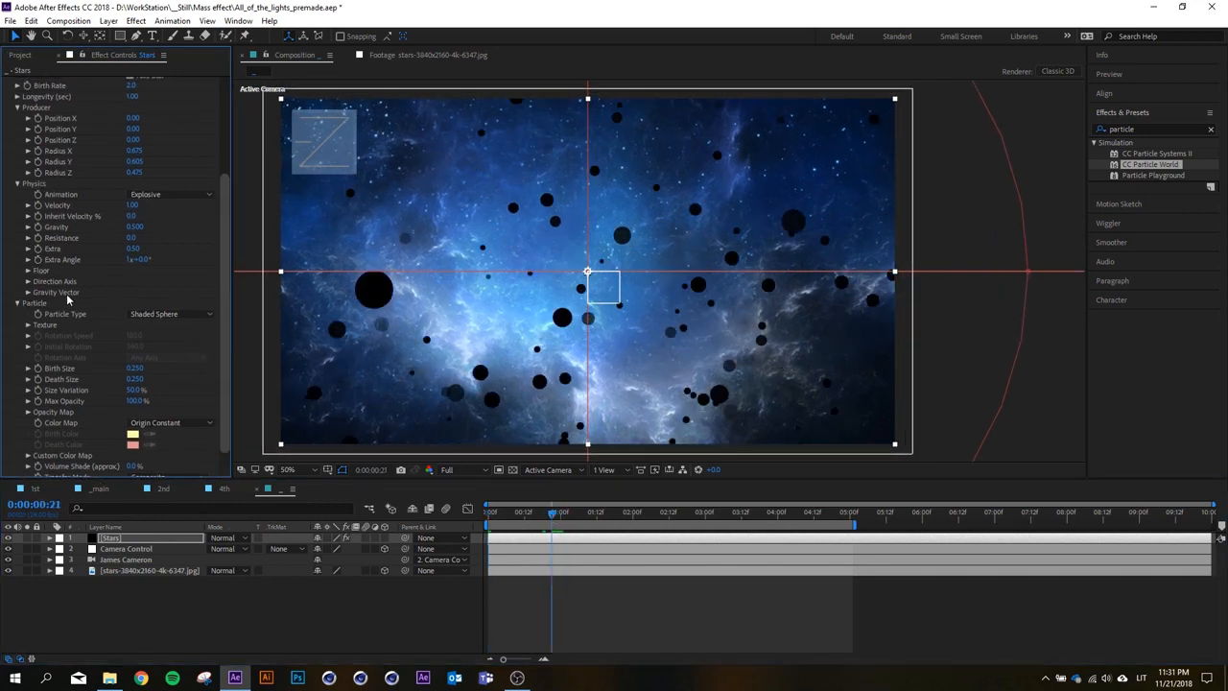
scroll(63, 331, "down", 1)
left_click(170, 352)
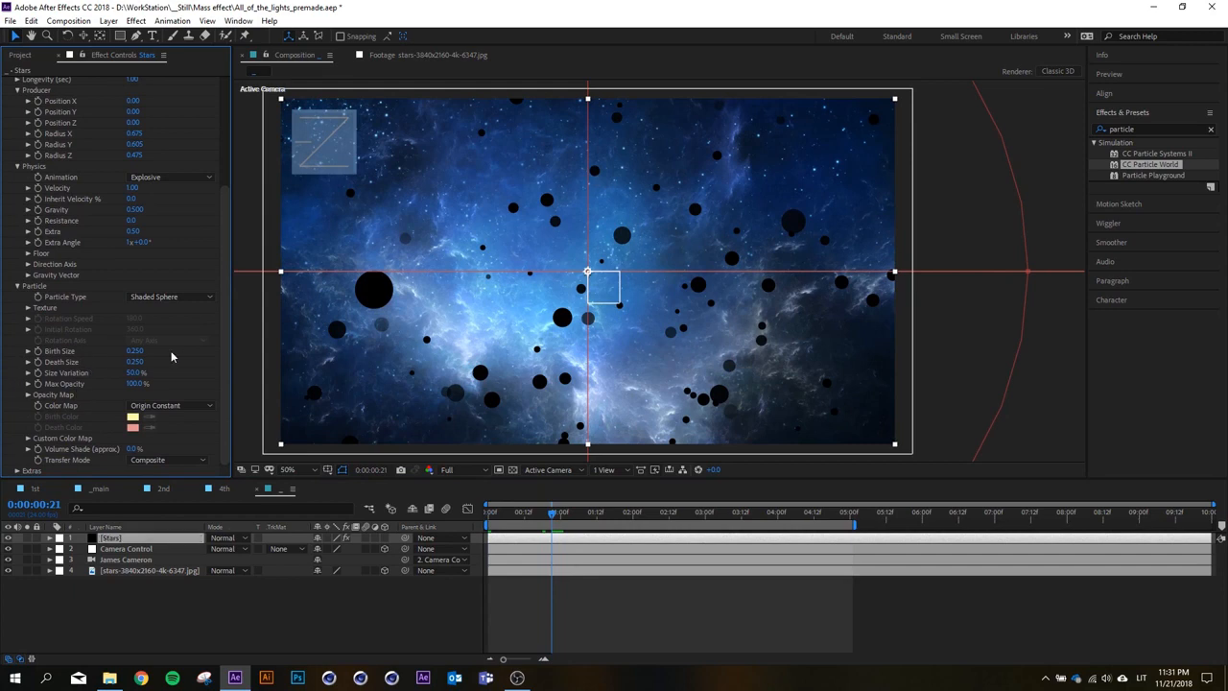
Redraw the particles' Opacity Map curve flat at full opacity from birth to death.
left_click(27, 396)
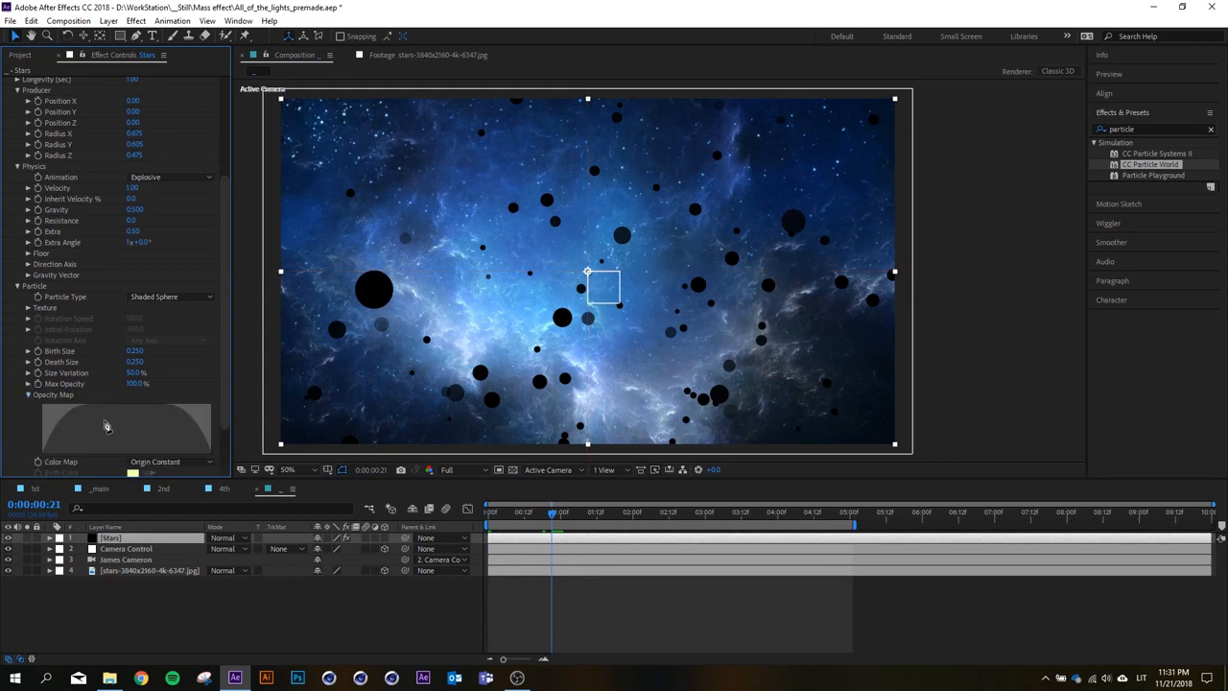
left_click(52, 410)
mouse_move(52, 409)
left_mouse_down()
mouse_move(170, 407)
mouse_move(209, 422)
left_mouse_up()
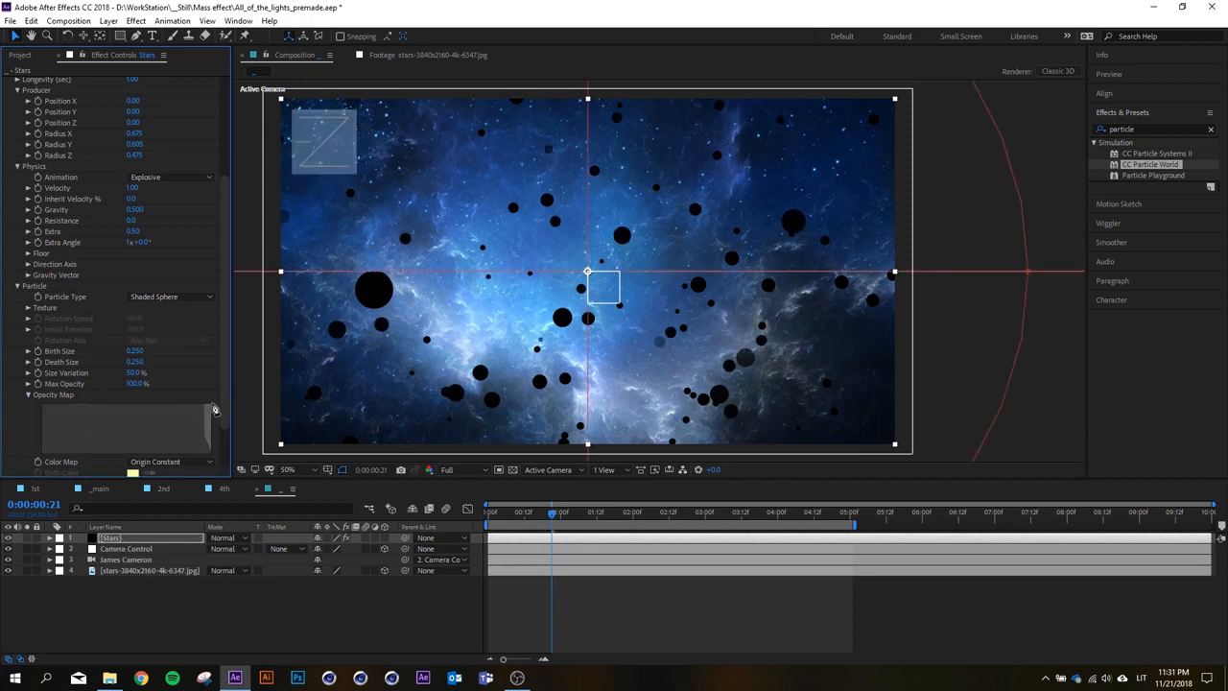
scroll(162, 384, "down", 3)
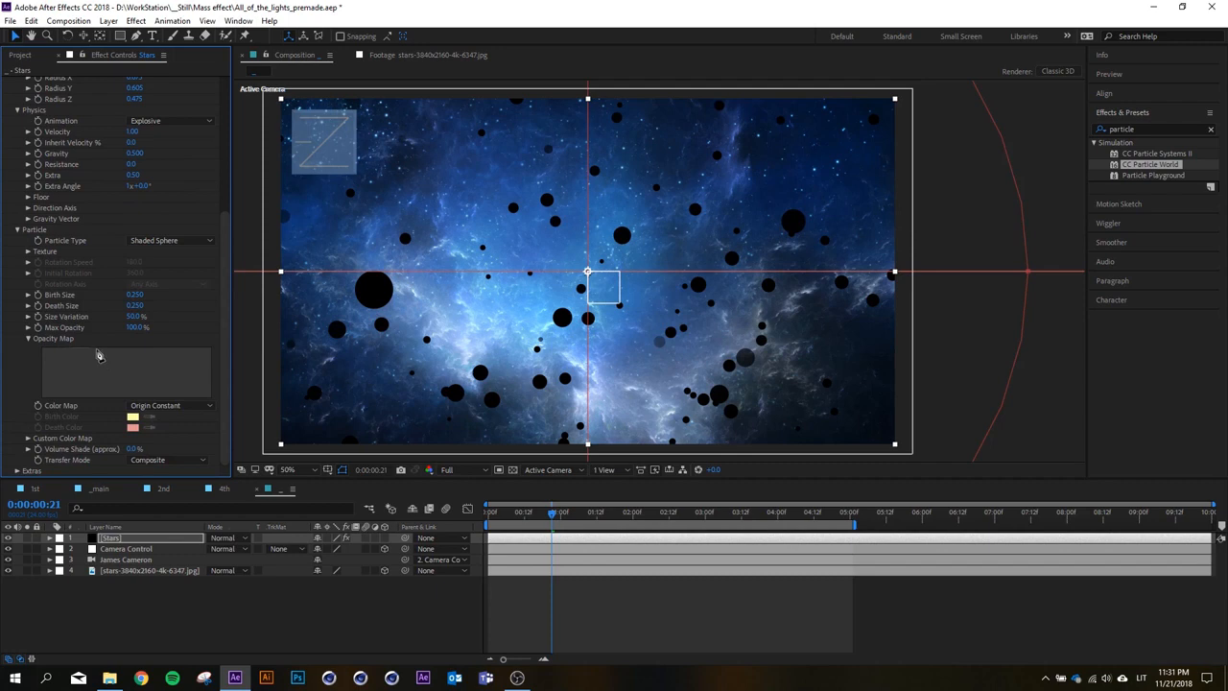
left_click(29, 340)
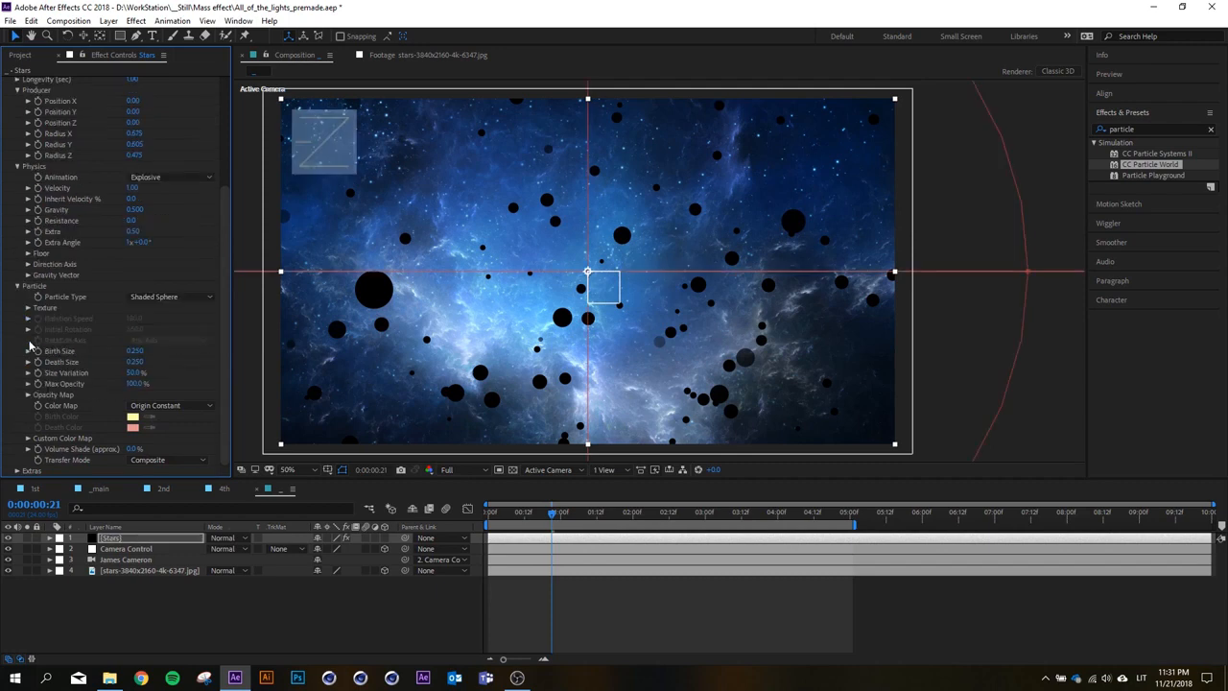
left_click(28, 395)
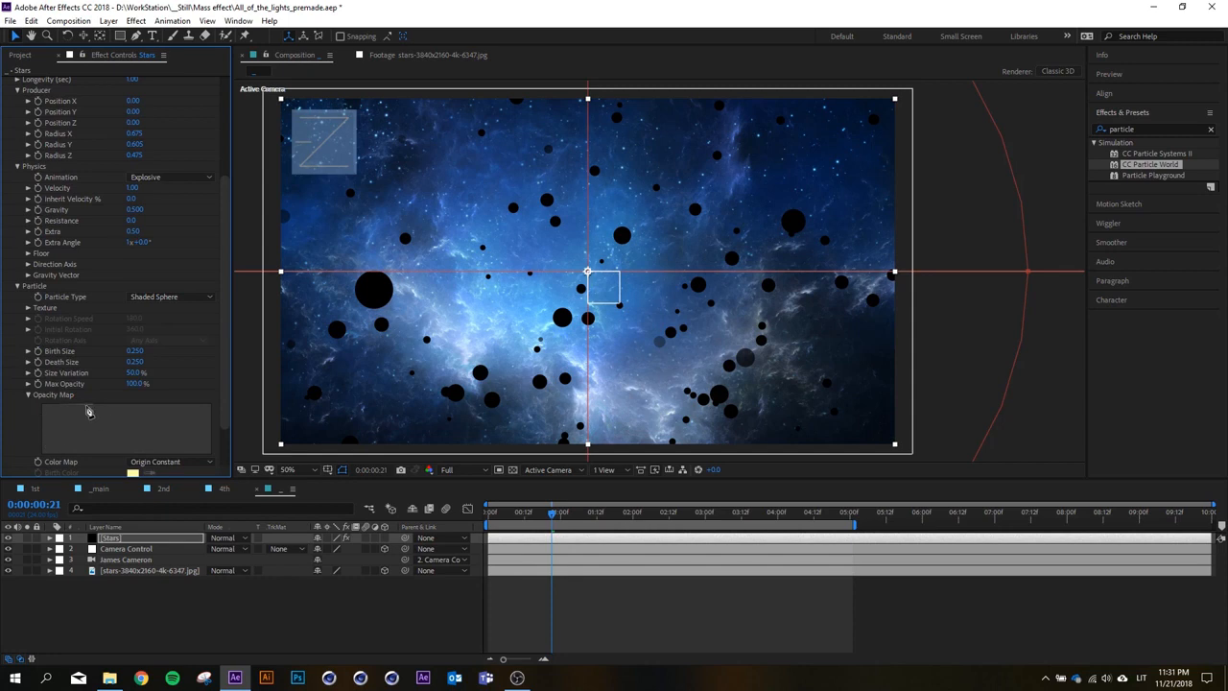
Set Velocity, Gravity and Extra to 0 in the Physics settings of CC Particle World.
scroll(460, 320, "down", 2)
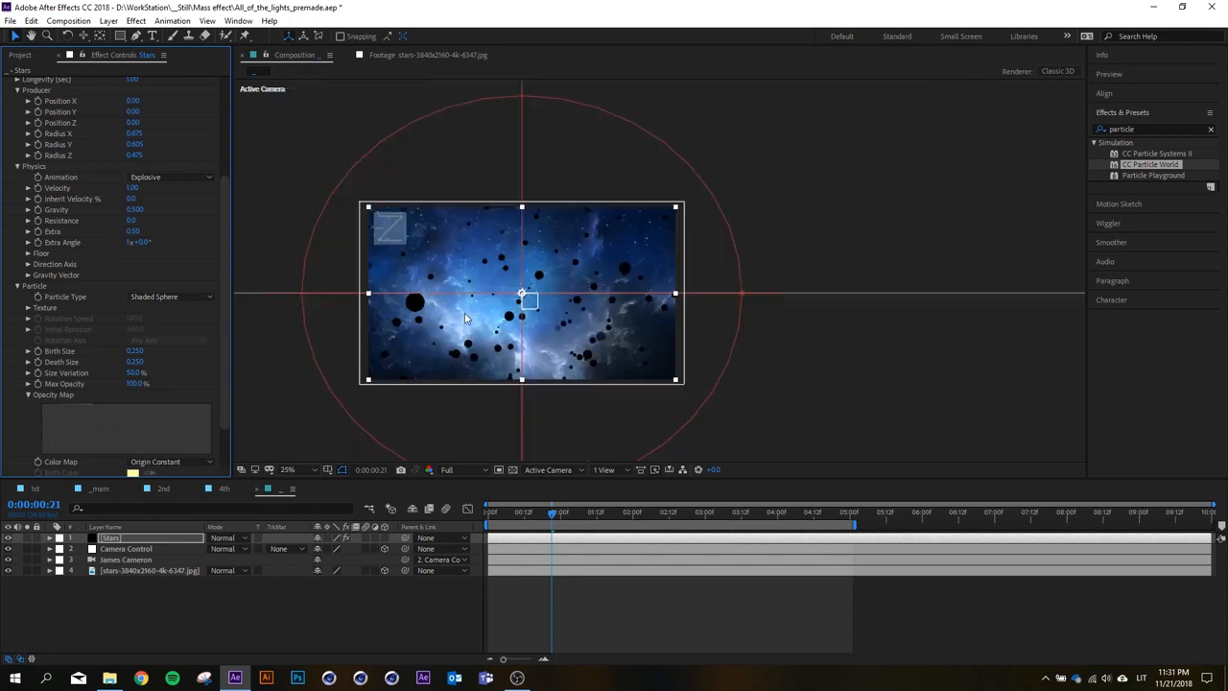
scroll(465, 317, "up", 2)
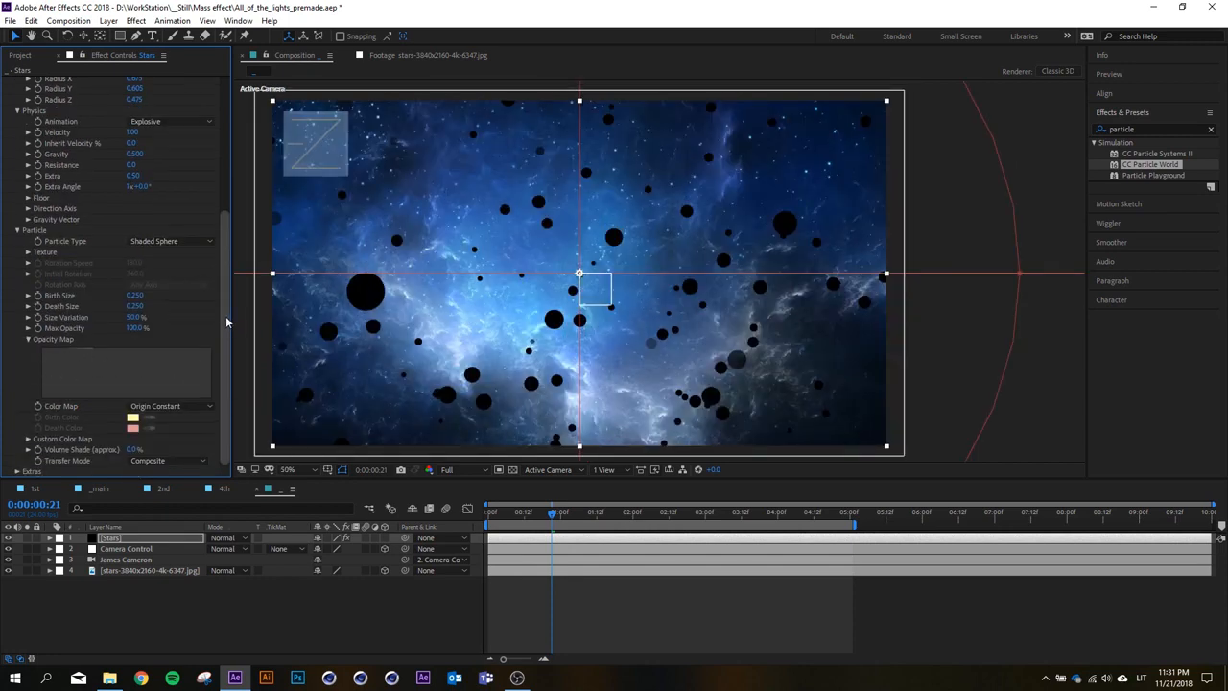
scroll(228, 321, "up", 1)
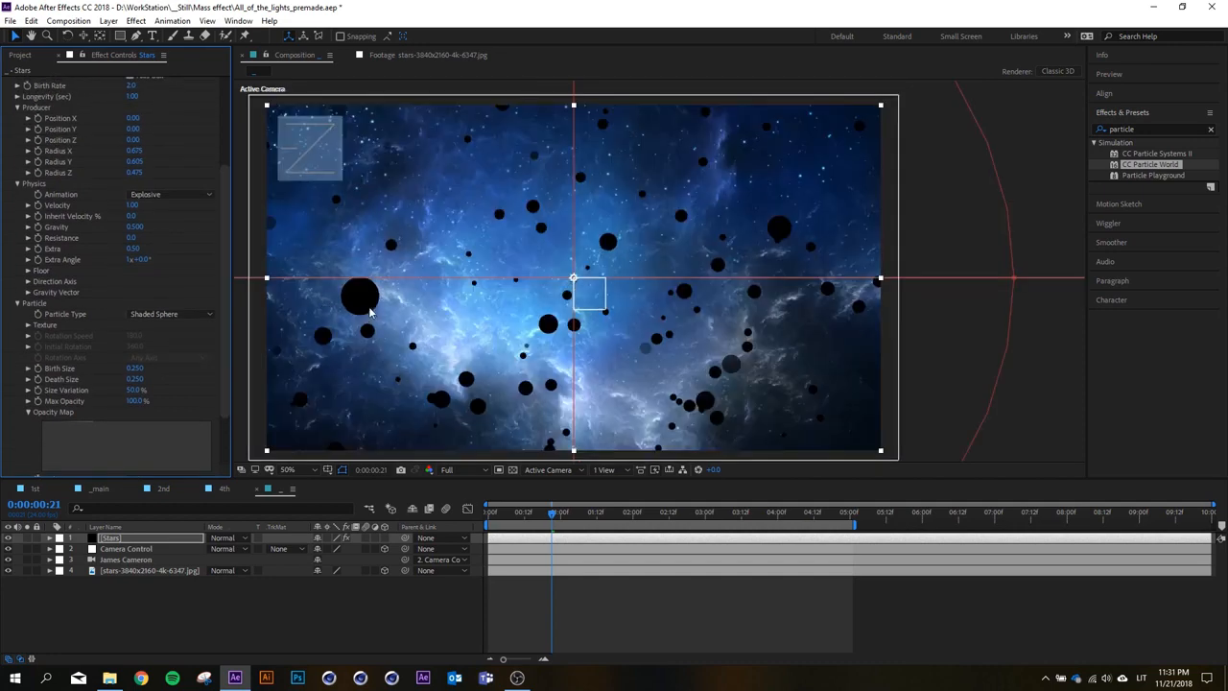
scroll(224, 229, "up", 2)
left_click(132, 233)
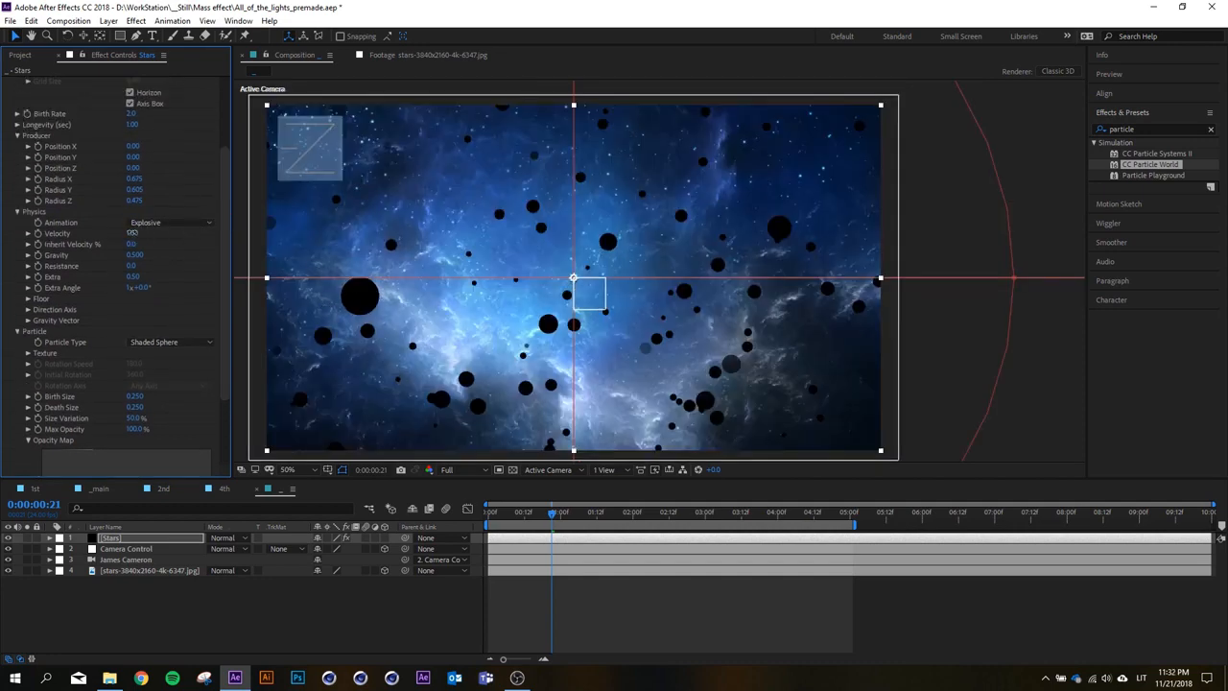
type("0")
key("Tab")
type("0")
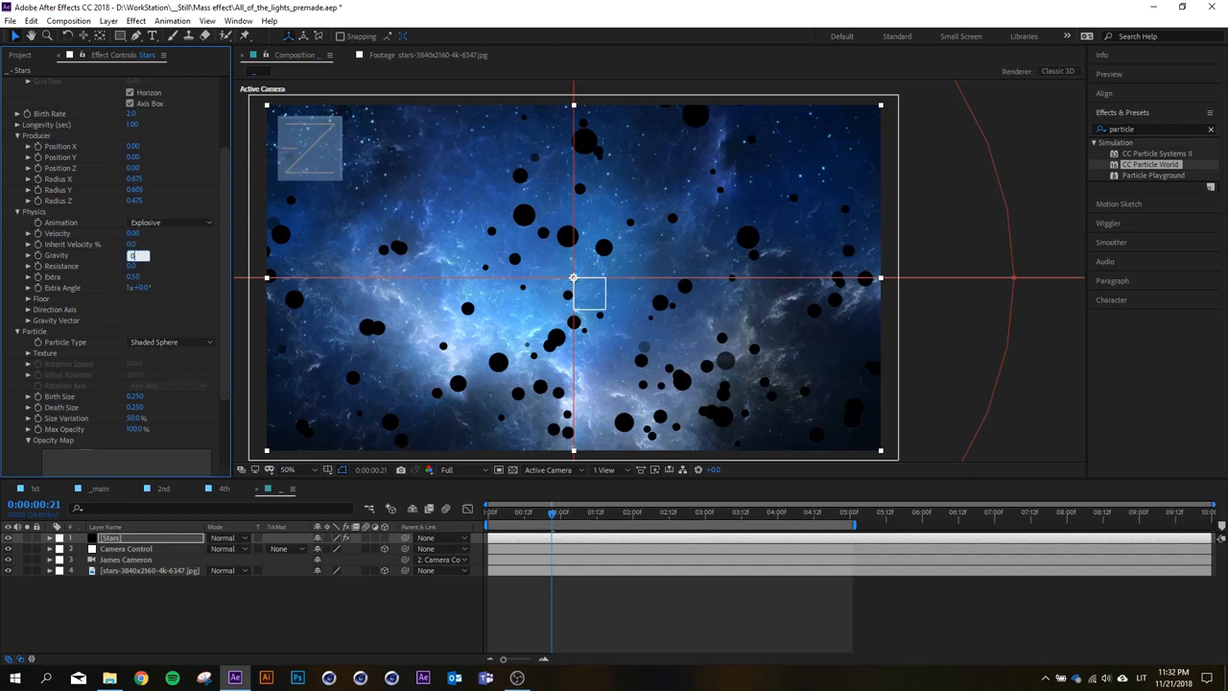
key("Tab")
key("Tab")
type("0")
key("Return")
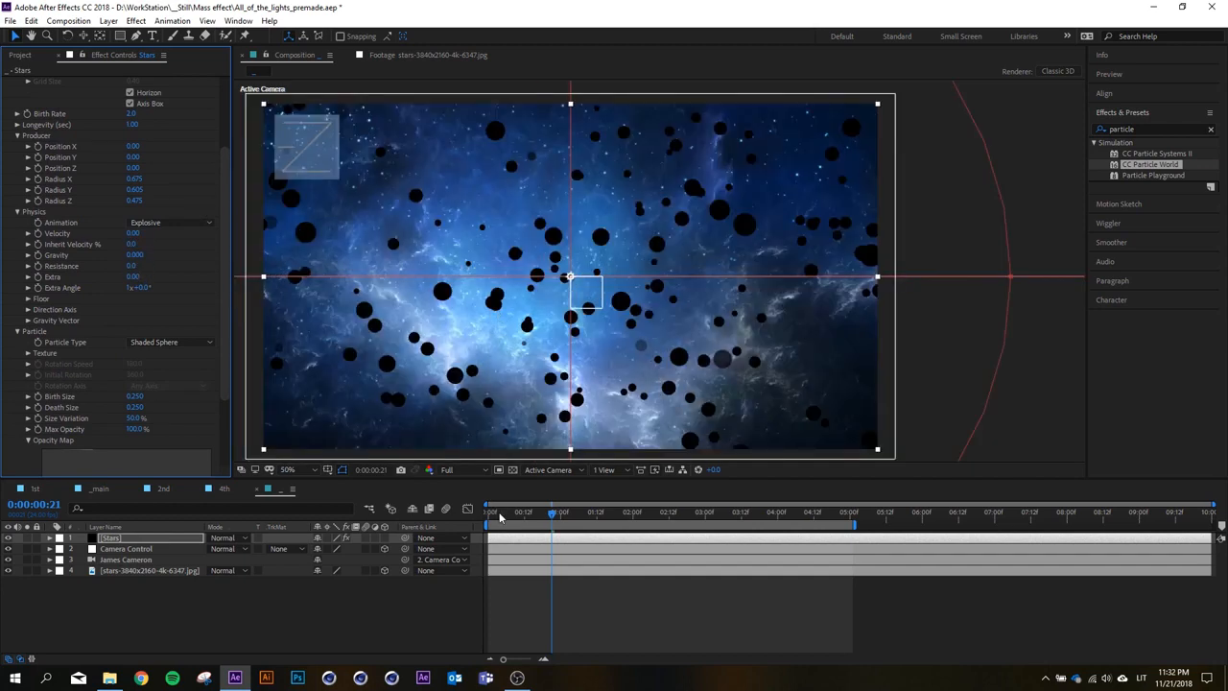
Scrub the timeline to 0:00:01:07 and inspect the particle field from Custom View 1, returning to the Active Camera view.
left_click_drag(491, 511, 580, 508)
left_click(551, 470)
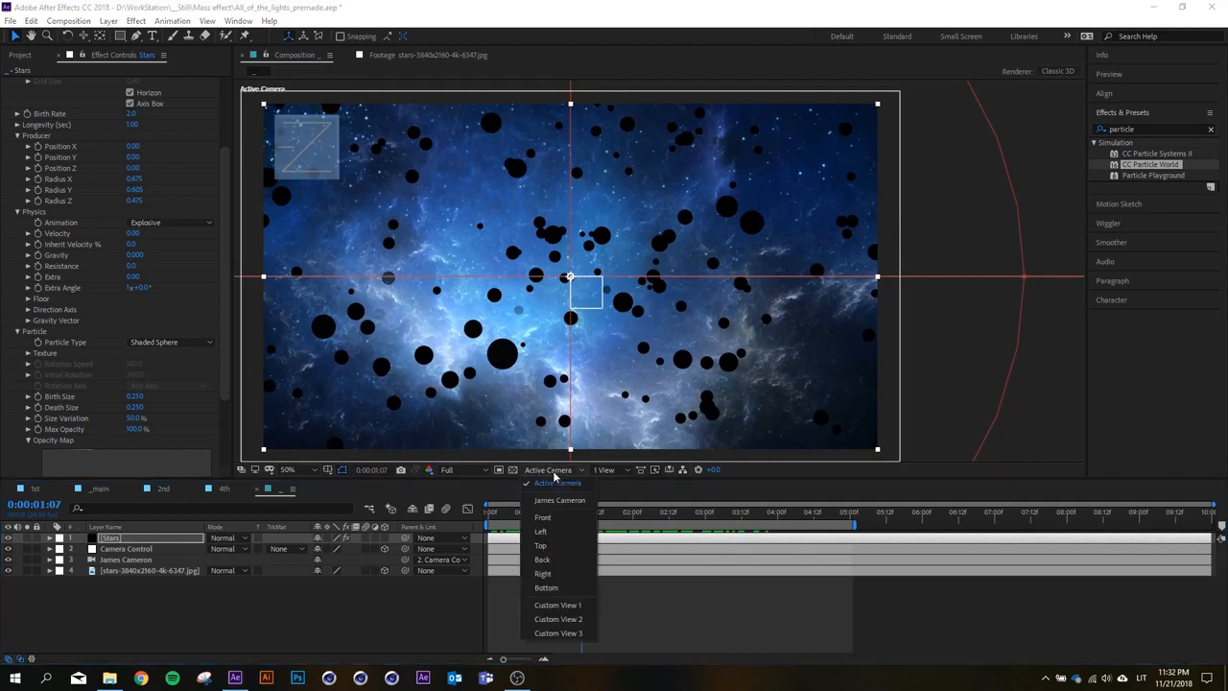
left_click(554, 605)
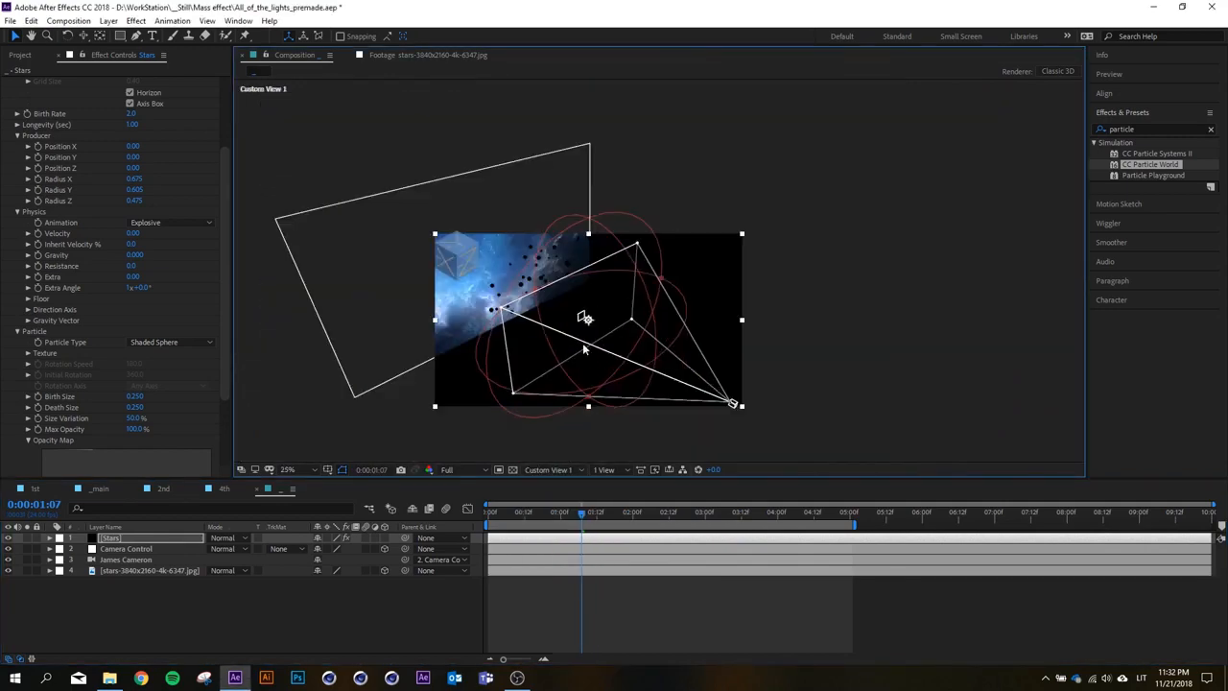
left_click(551, 470)
left_click(556, 497)
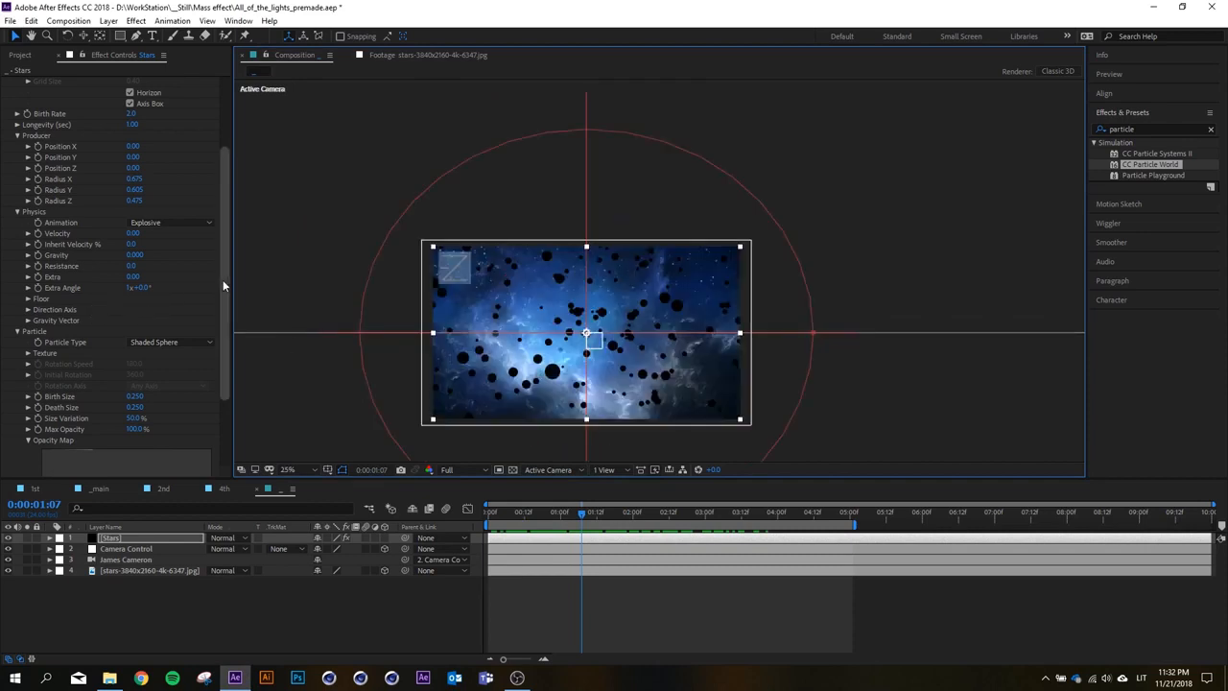
Collapse the CC Particle World settings and apply the Invert effect to the Stars layer.
left_click_drag(223, 279, 224, 159)
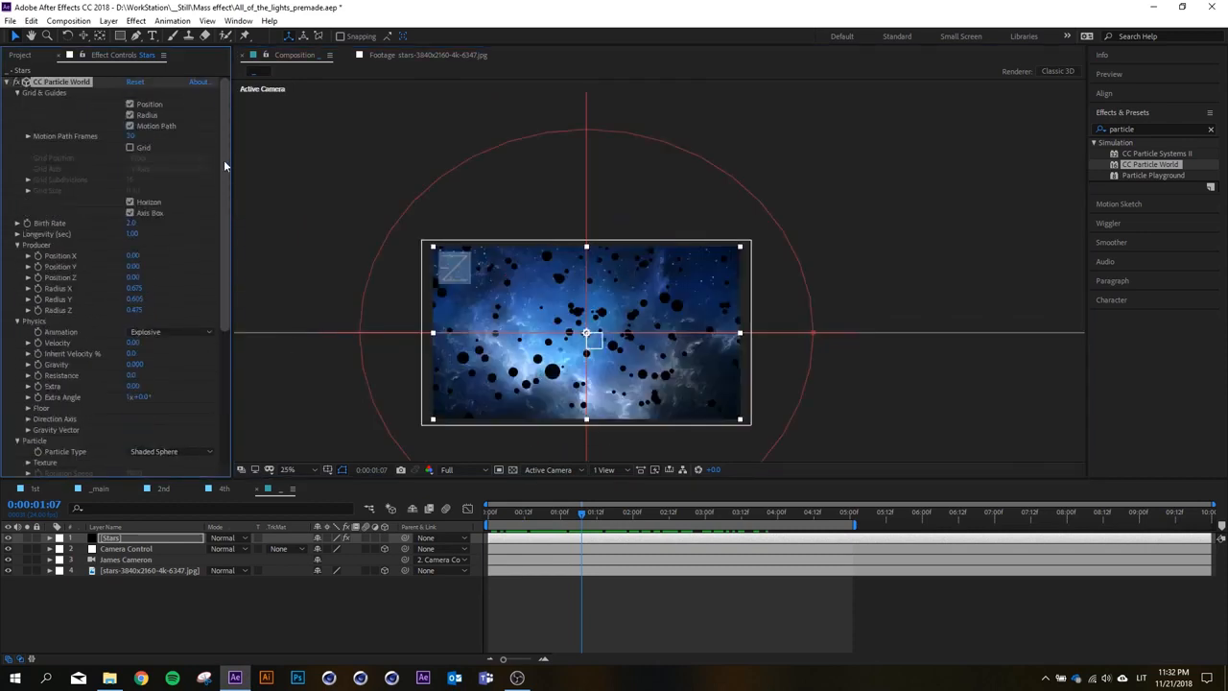
left_click(16, 84)
key("ctrl+space")
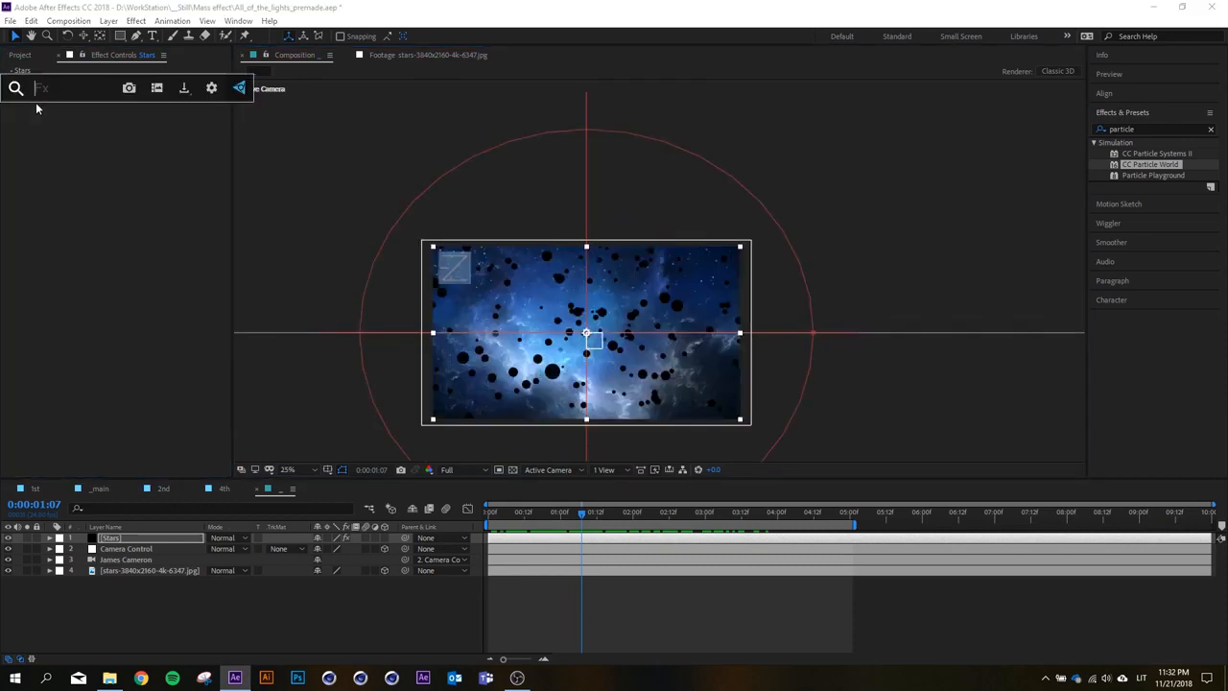
type("invert")
key("Return")
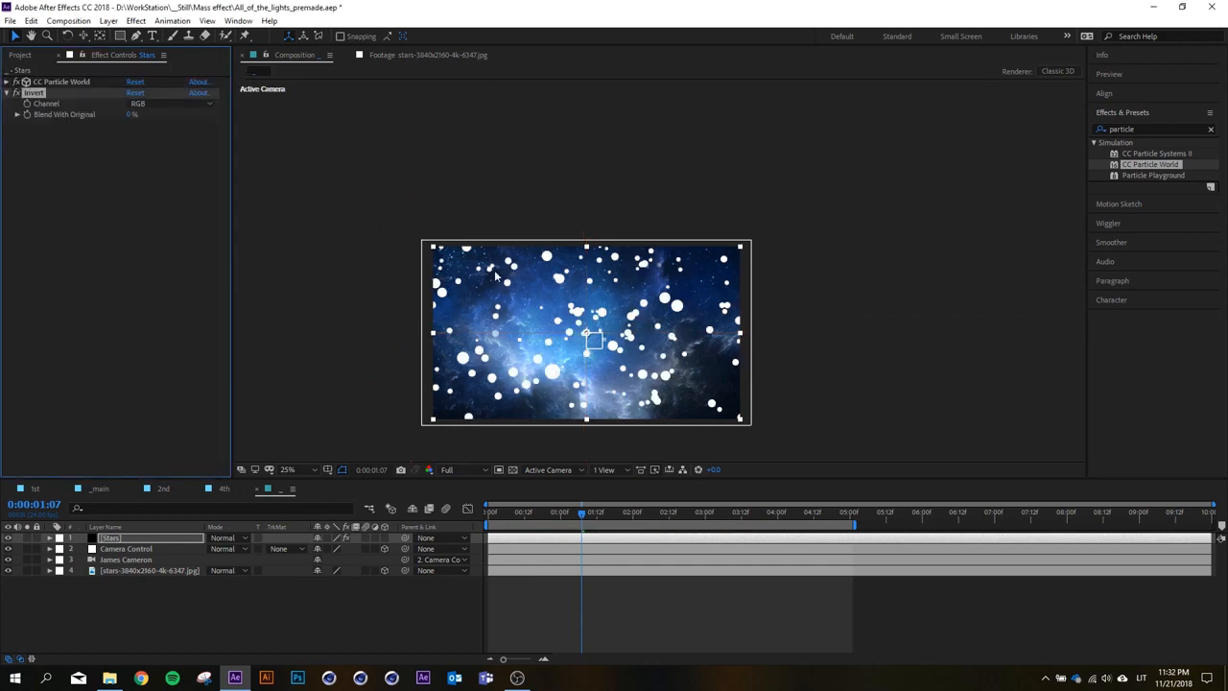
Expand the CC Particle World settings and set the particles' Birth Size and Death Size to 0.1.
key("comma")
key("period")
key("period")
left_click(55, 84)
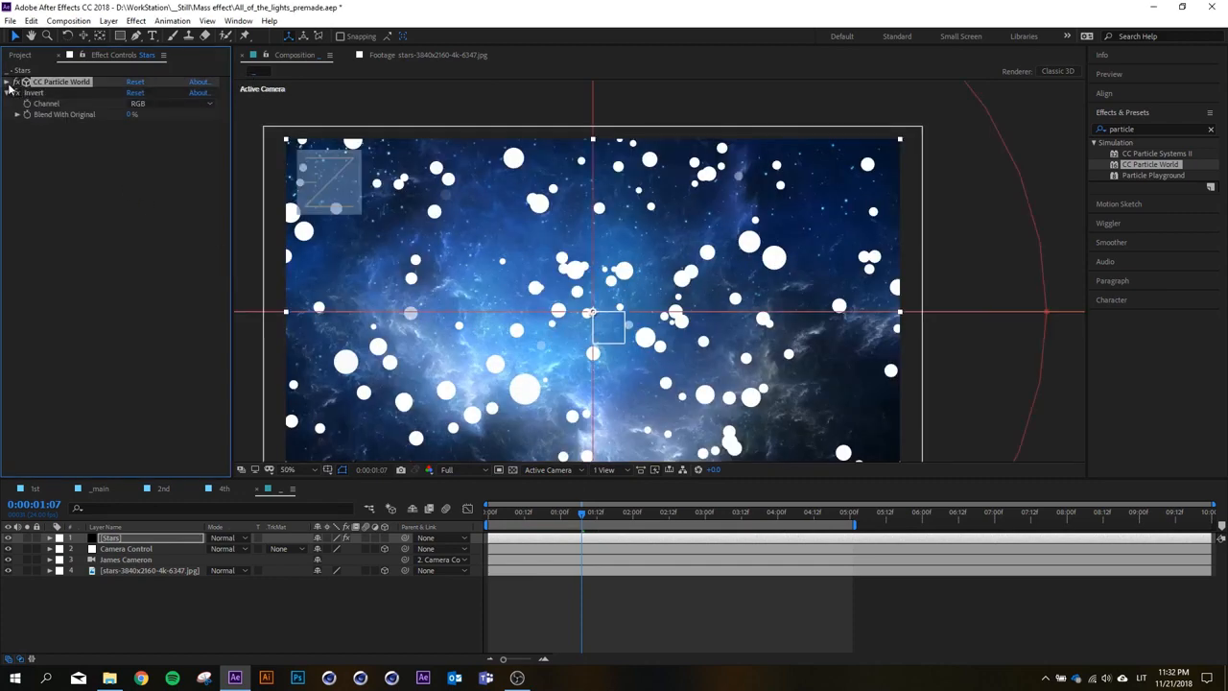
left_click(7, 81)
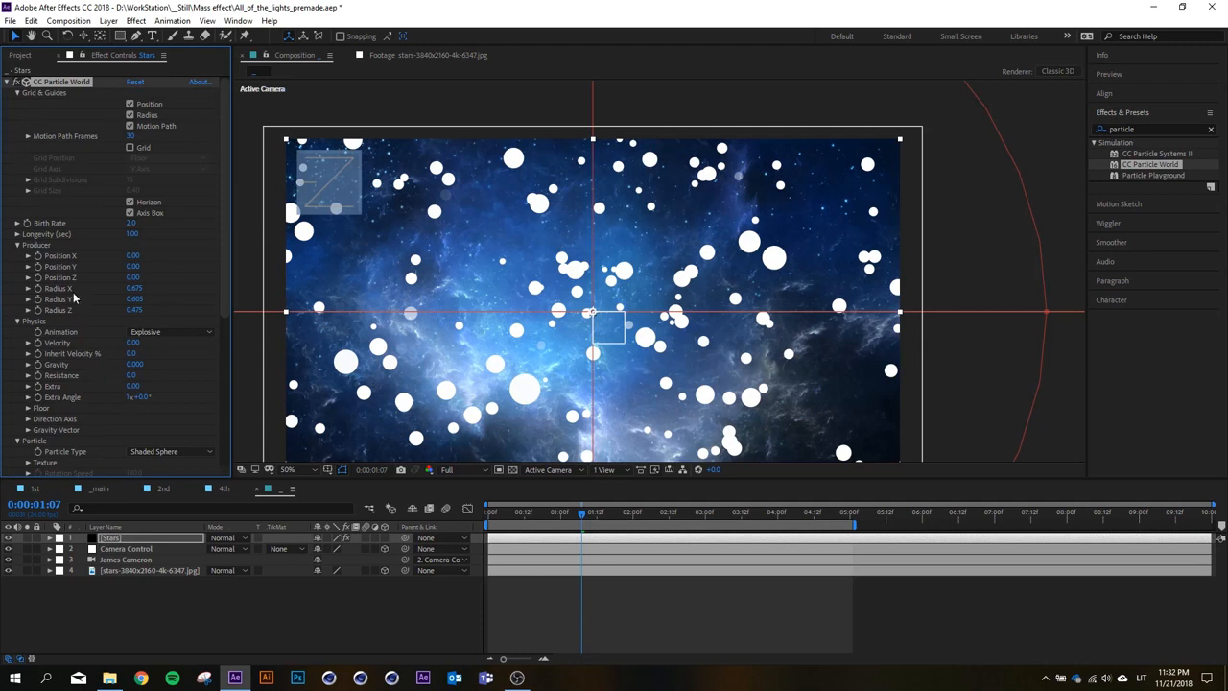
scroll(217, 364, "down", 4)
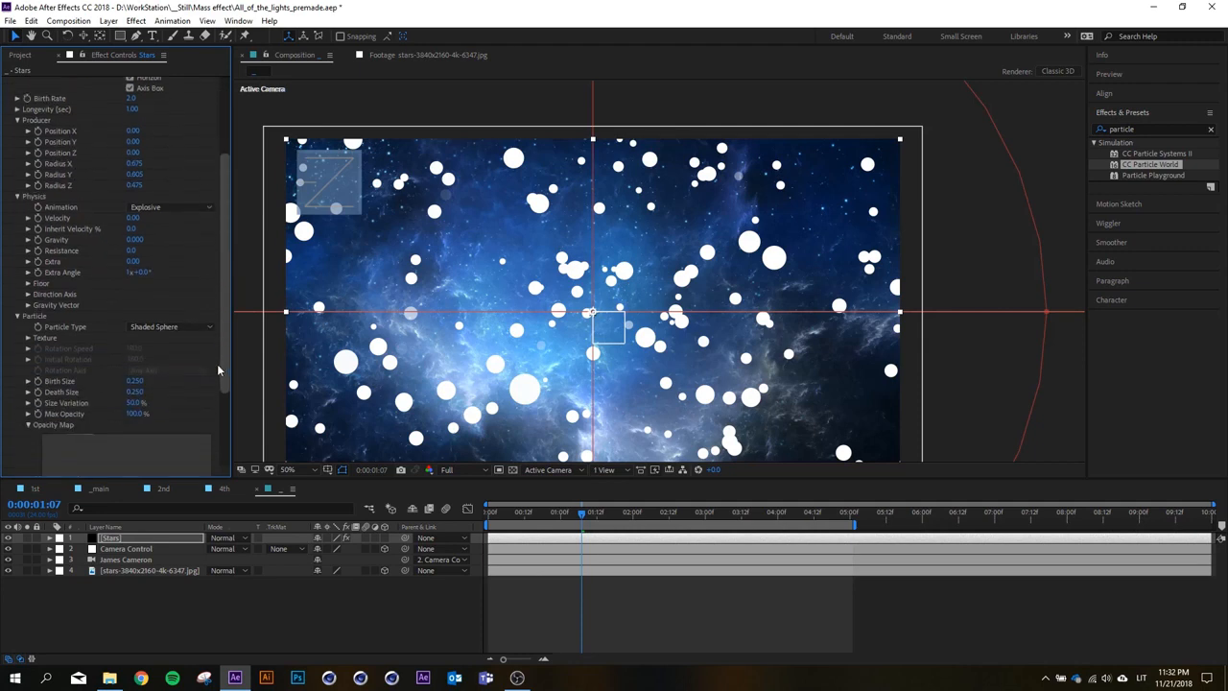
left_click(135, 337)
type("0.1")
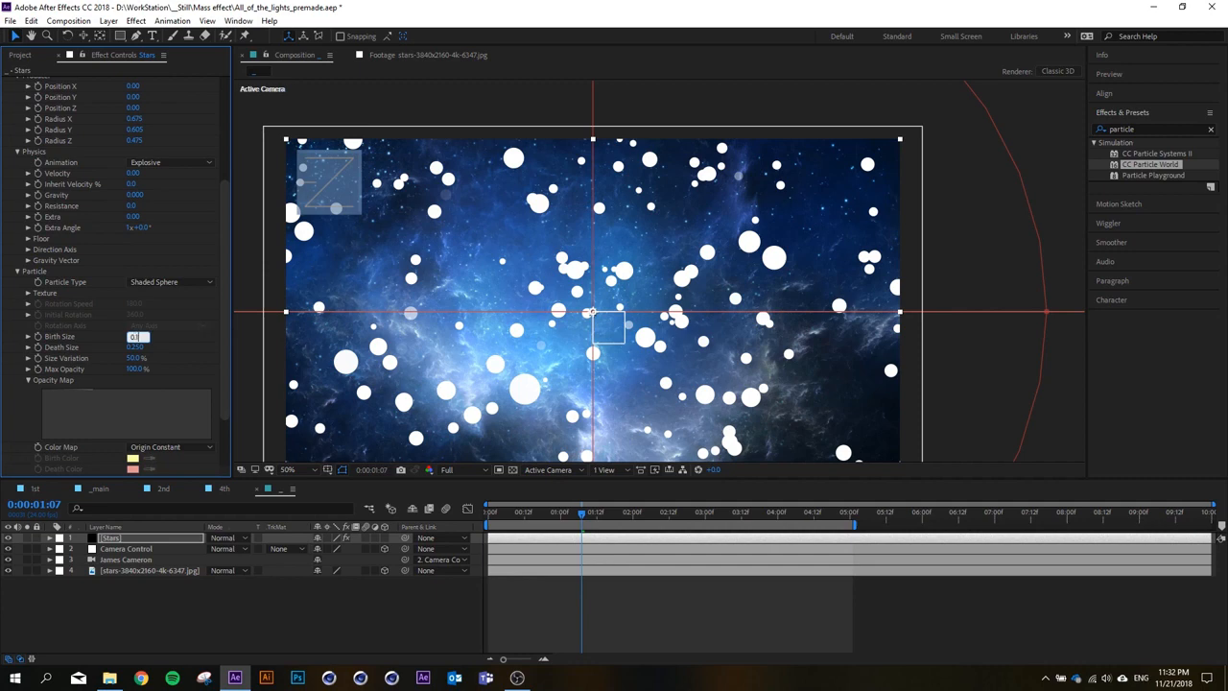
key("Tab")
key("Return")
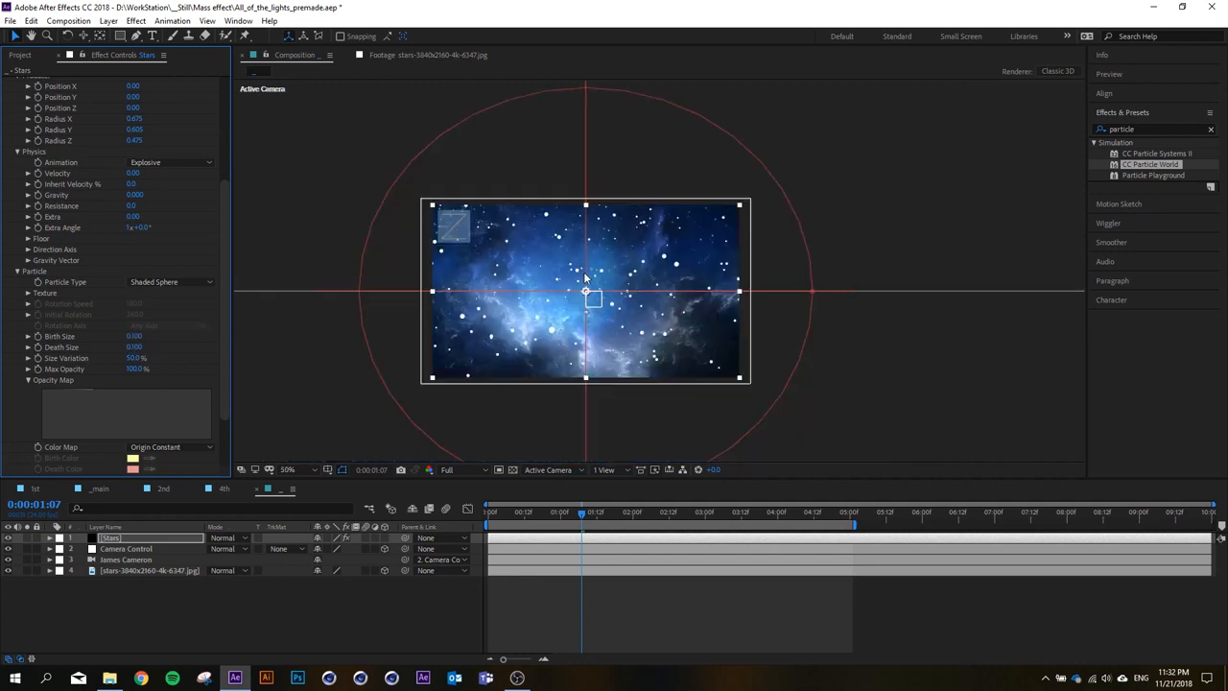
Using Custom View 1, enlarge the Producer radius to X 1.005, Y 0.945 and Z 1.945, then check it through the Active Camera.
left_click(540, 473)
left_click(562, 597)
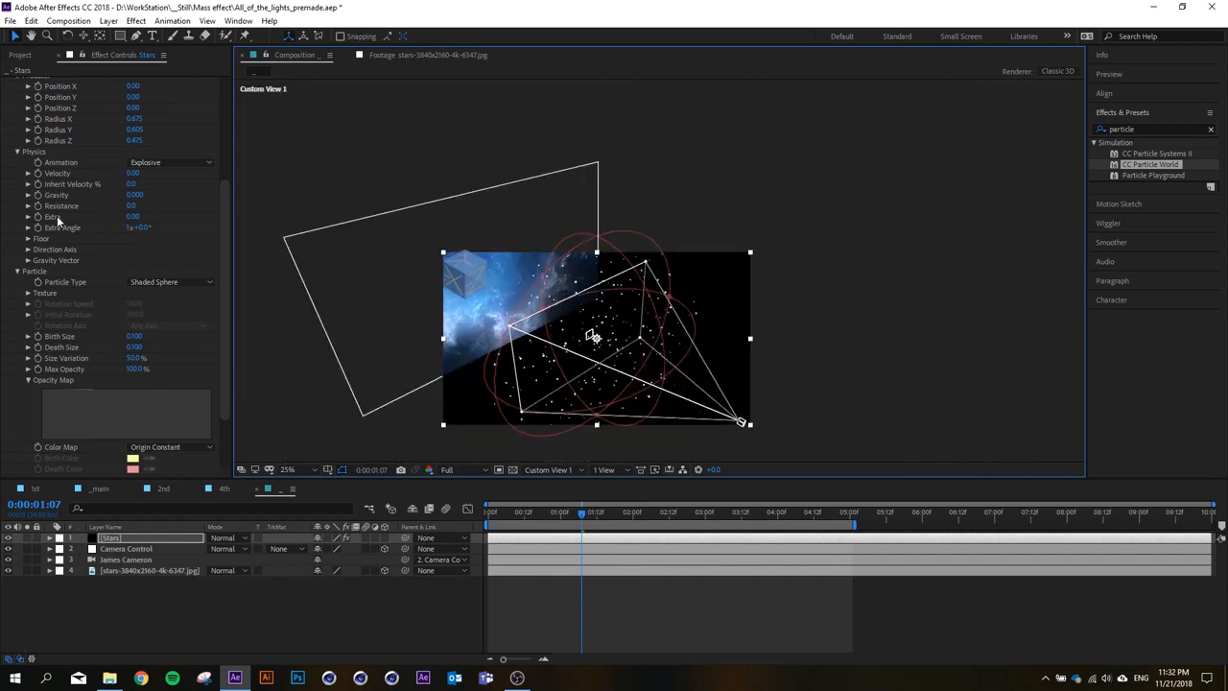
scroll(227, 196, "up", 4)
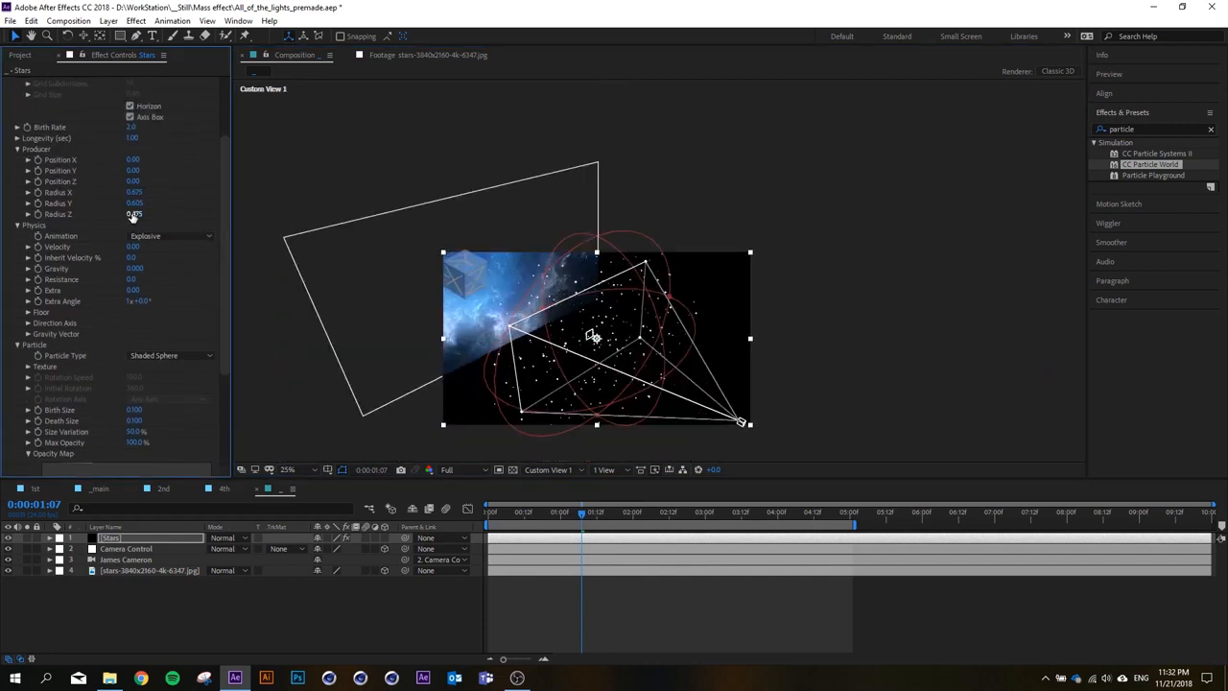
left_click_drag(134, 216, 225, 211)
left_click_drag(134, 192, 154, 195)
left_click(546, 469)
left_click(548, 485)
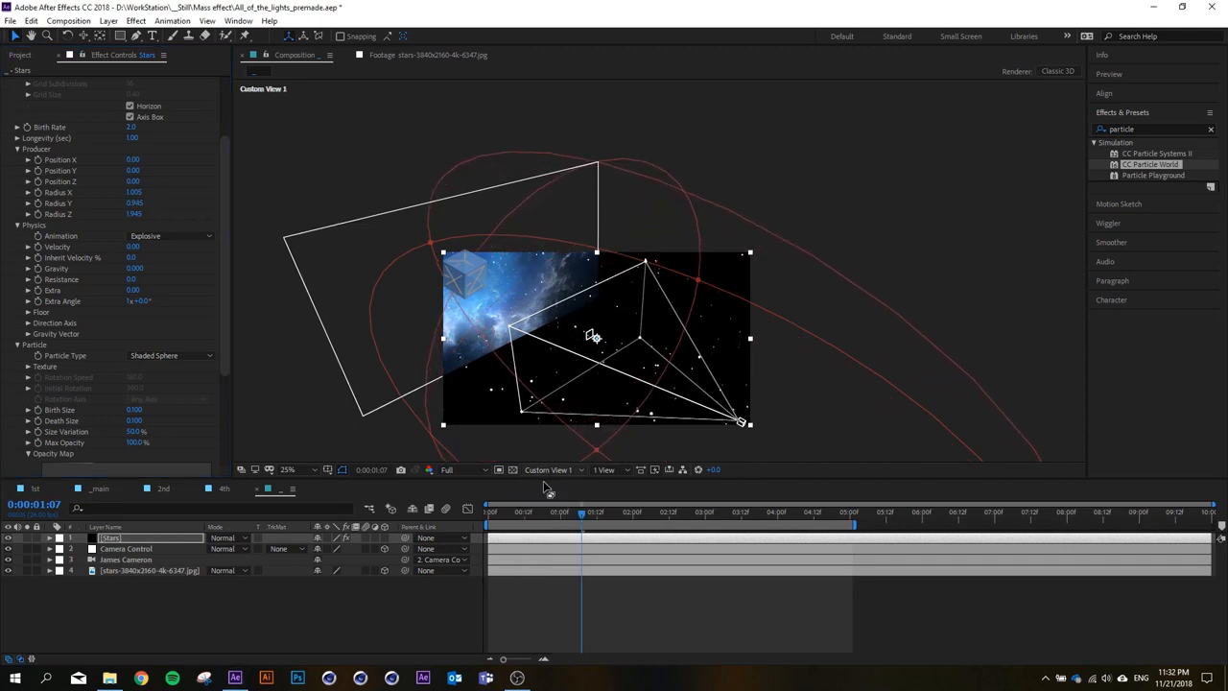
left_click_drag(533, 516, 596, 514)
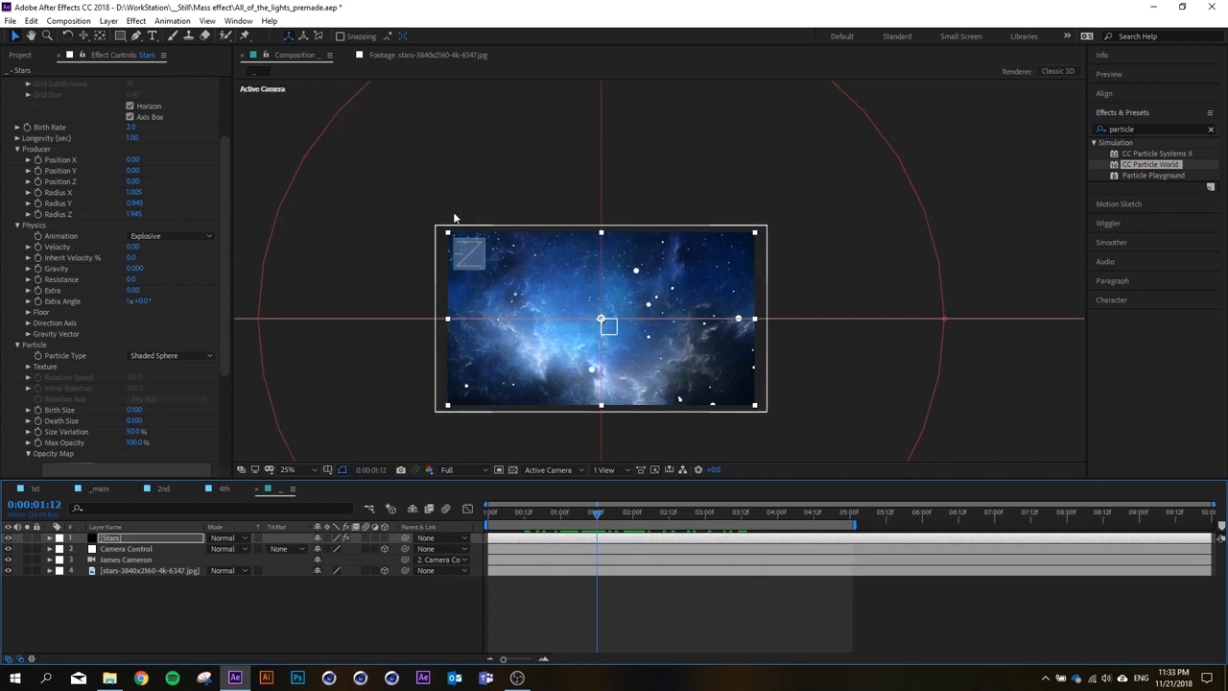
Set the Birth Rate of CC Particle World to 4 and its Longevity to 30 seconds.
scroll(222, 208, "up", 3)
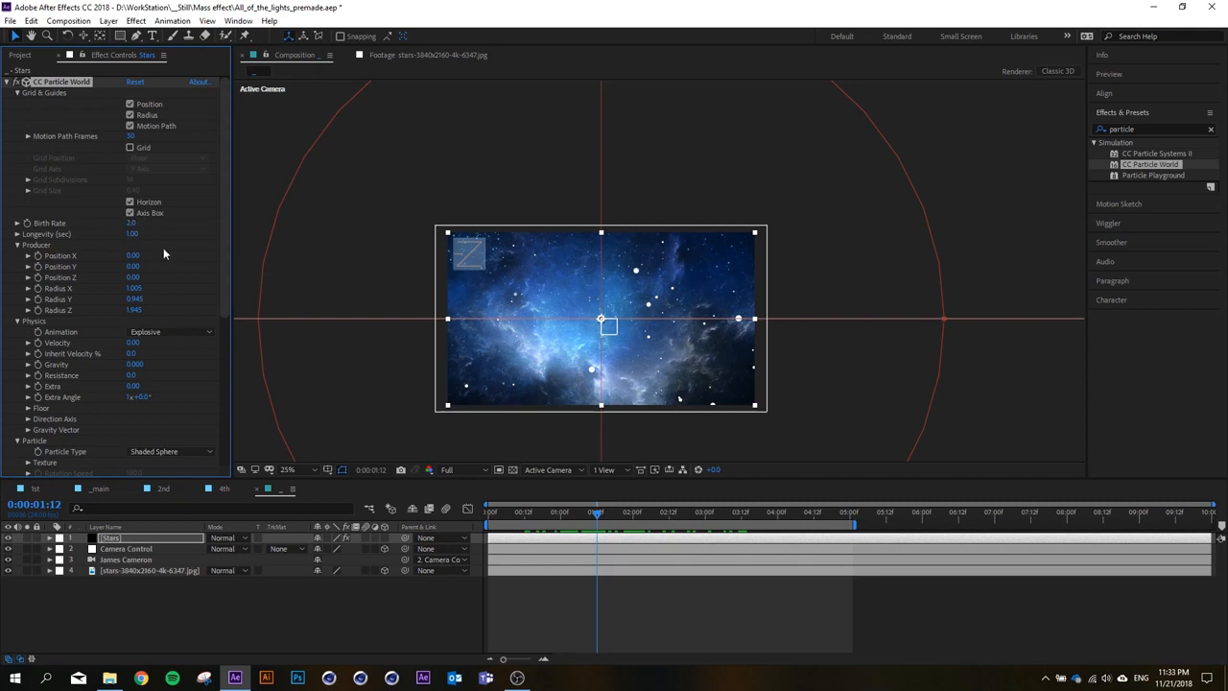
left_click(132, 222)
type("4")
key("Return")
left_click(197, 238)
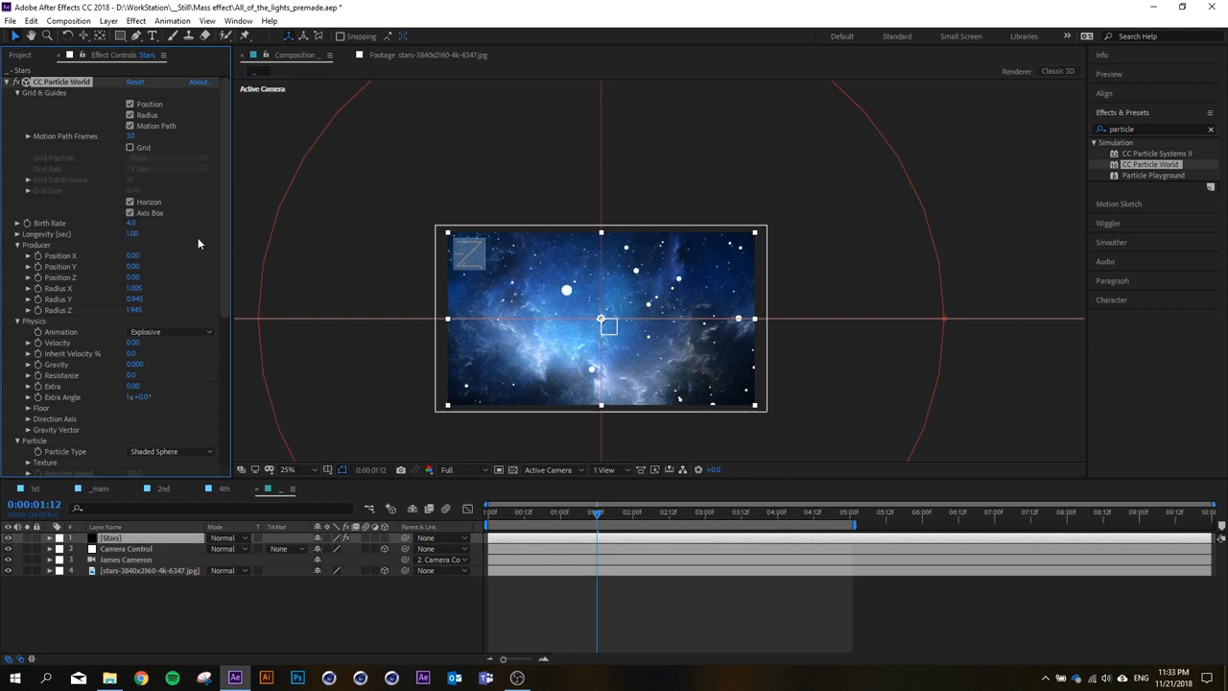
left_click(133, 234)
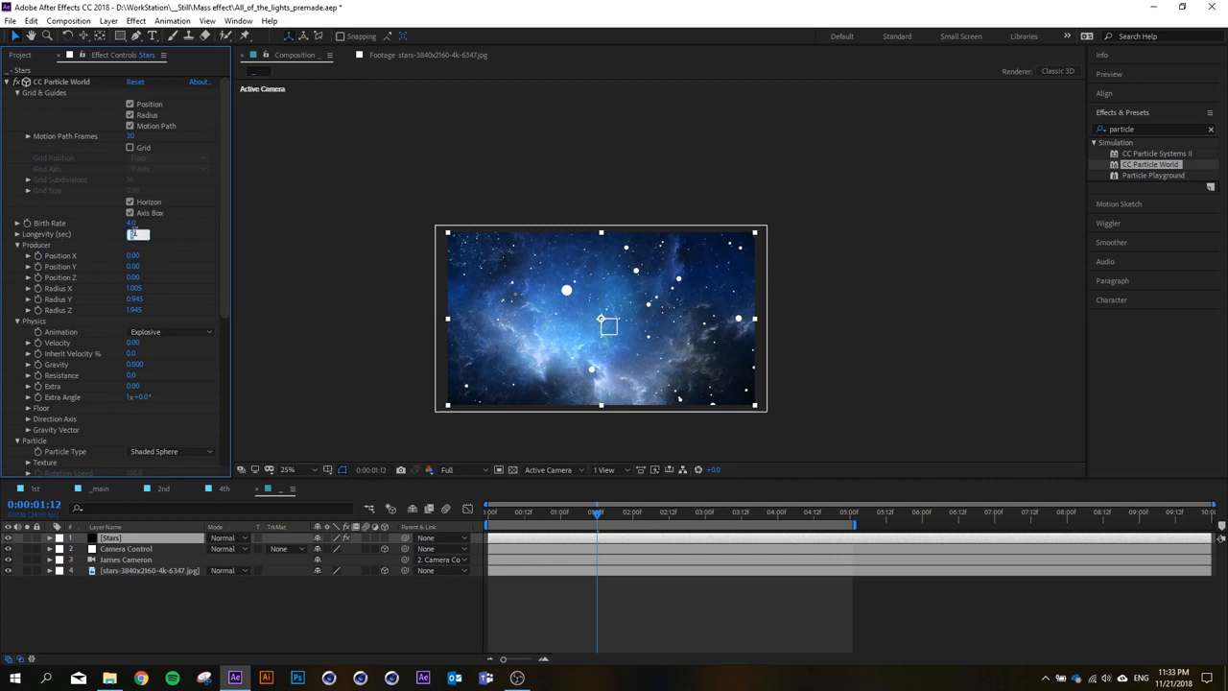
key("Return")
scroll(576, 398, "down", 1)
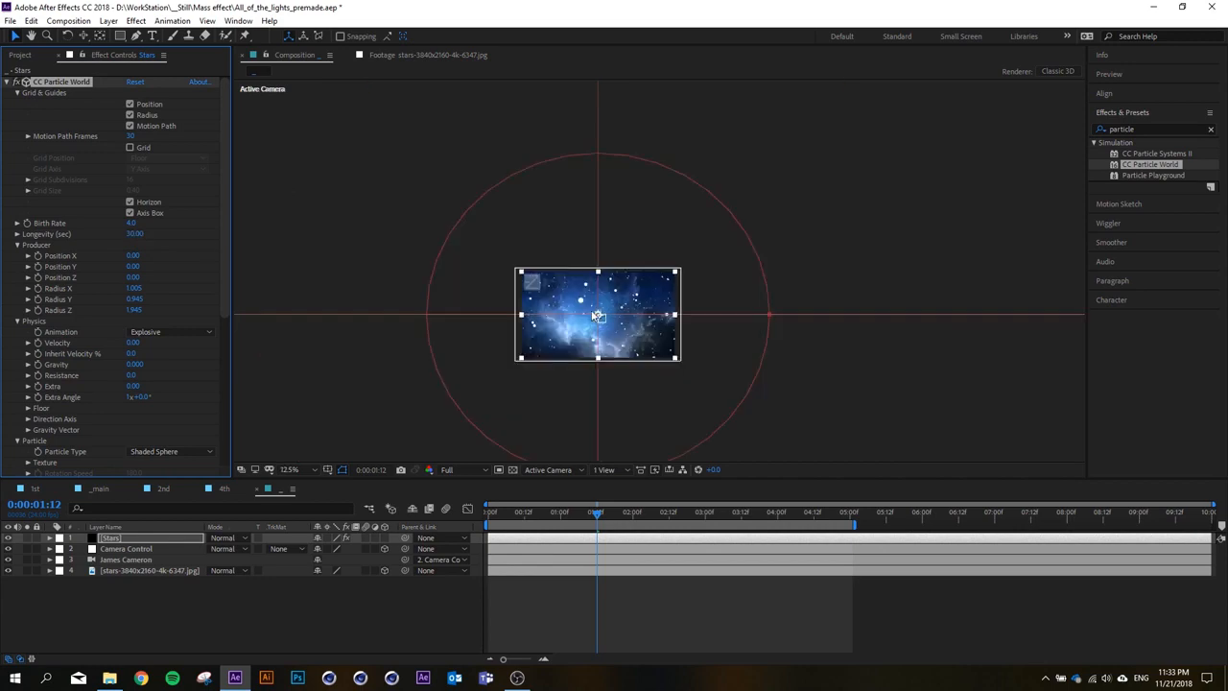
scroll(576, 399, "up", 2)
Keyframe the Birth Rate at 4 on 0:00:03:13 and at 0 one frame after it, on 0:00:03:14.
left_click_drag(611, 520, 746, 516)
scroll(646, 331, "down", 1)
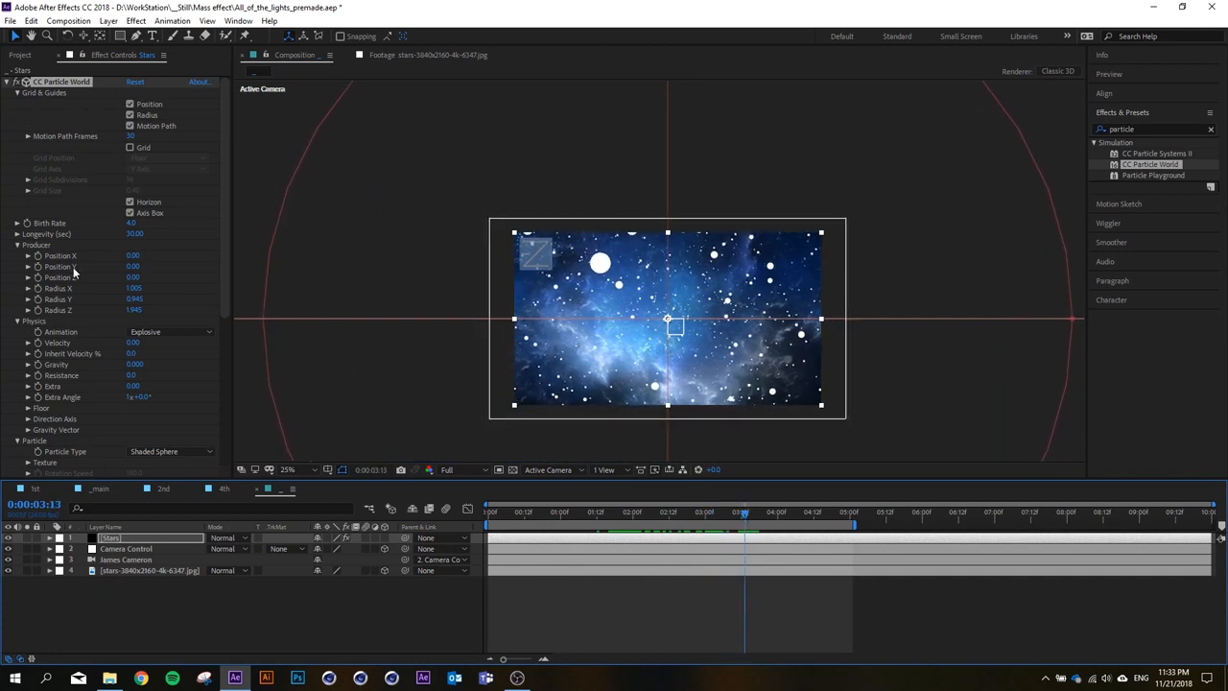
left_click(29, 227)
key("u")
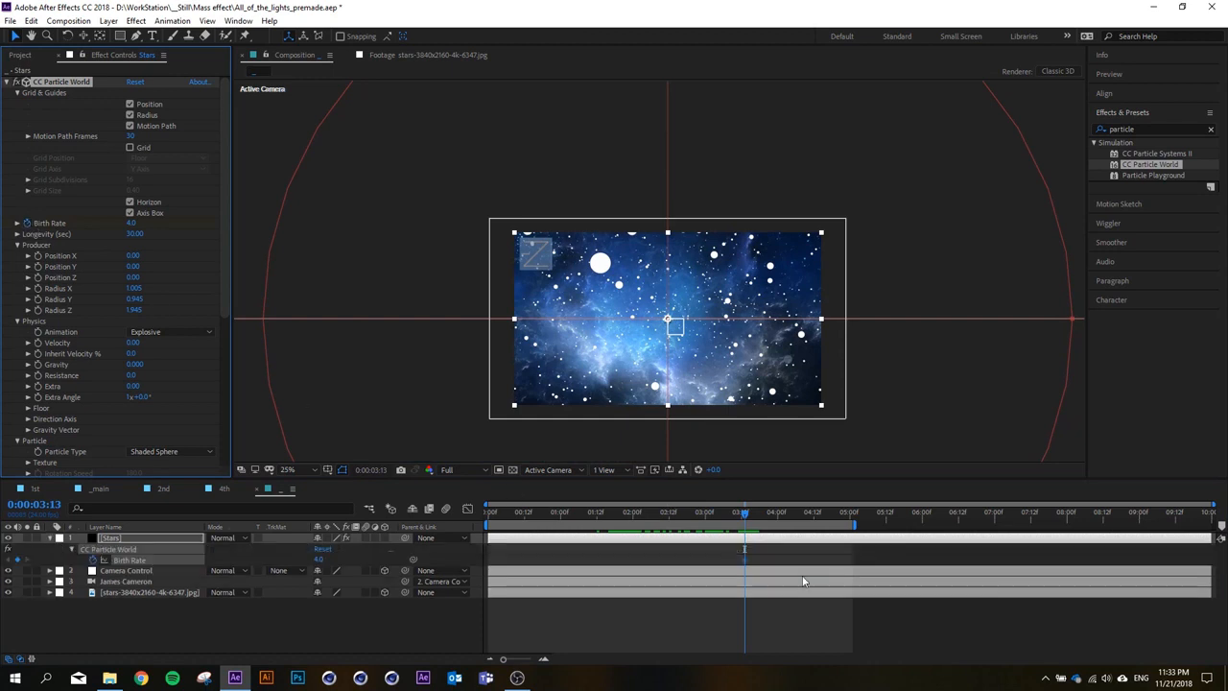
scroll(724, 552, "up", 2)
key("Page_Down")
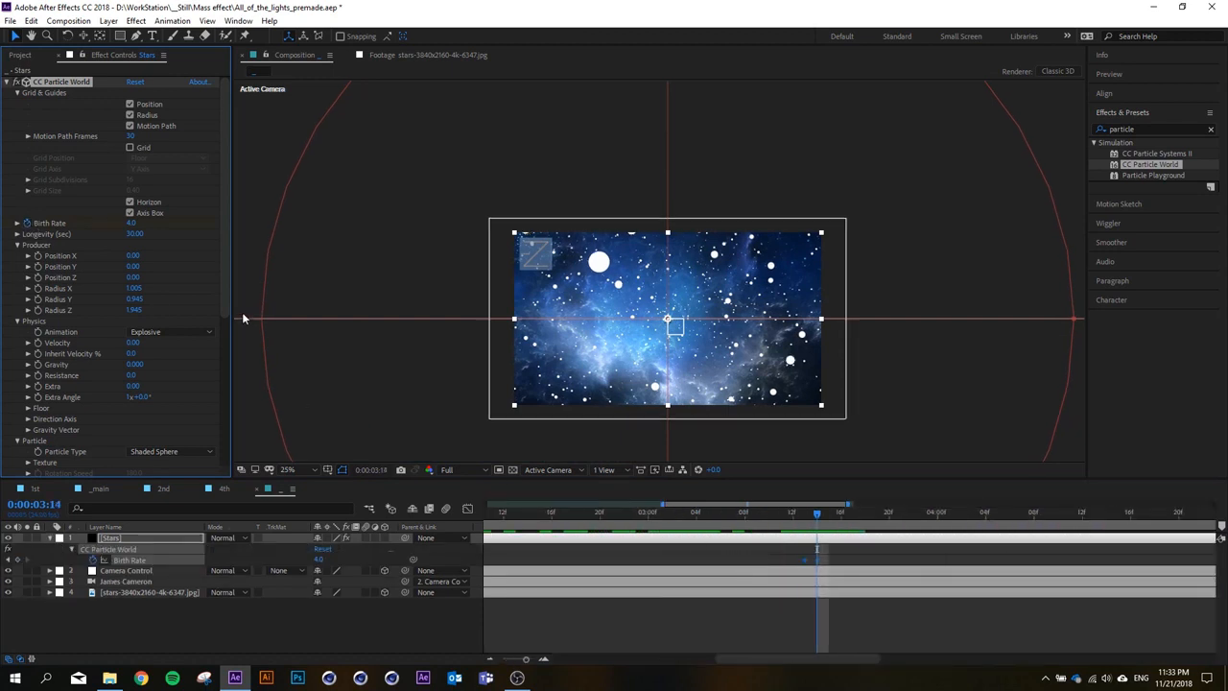
key("Return")
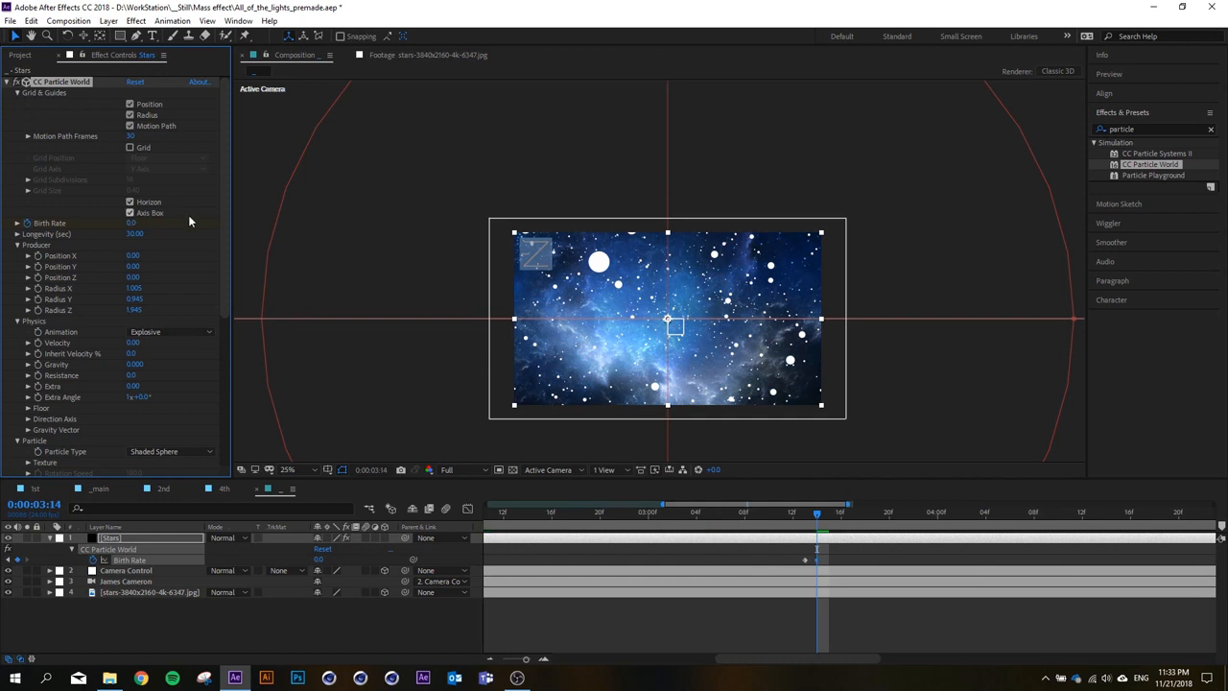
Shift the Stars layer earlier so both Birth Rate keyframes sit at the composition's start, and scrub through the result.
key("space")
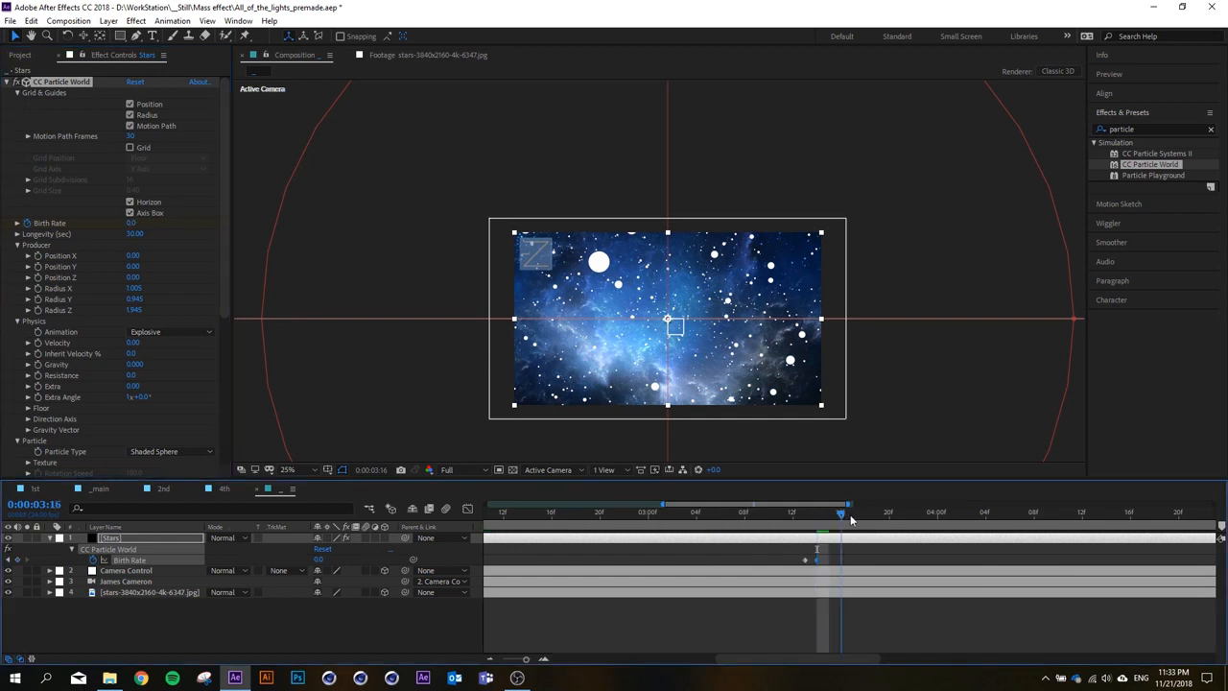
key("space")
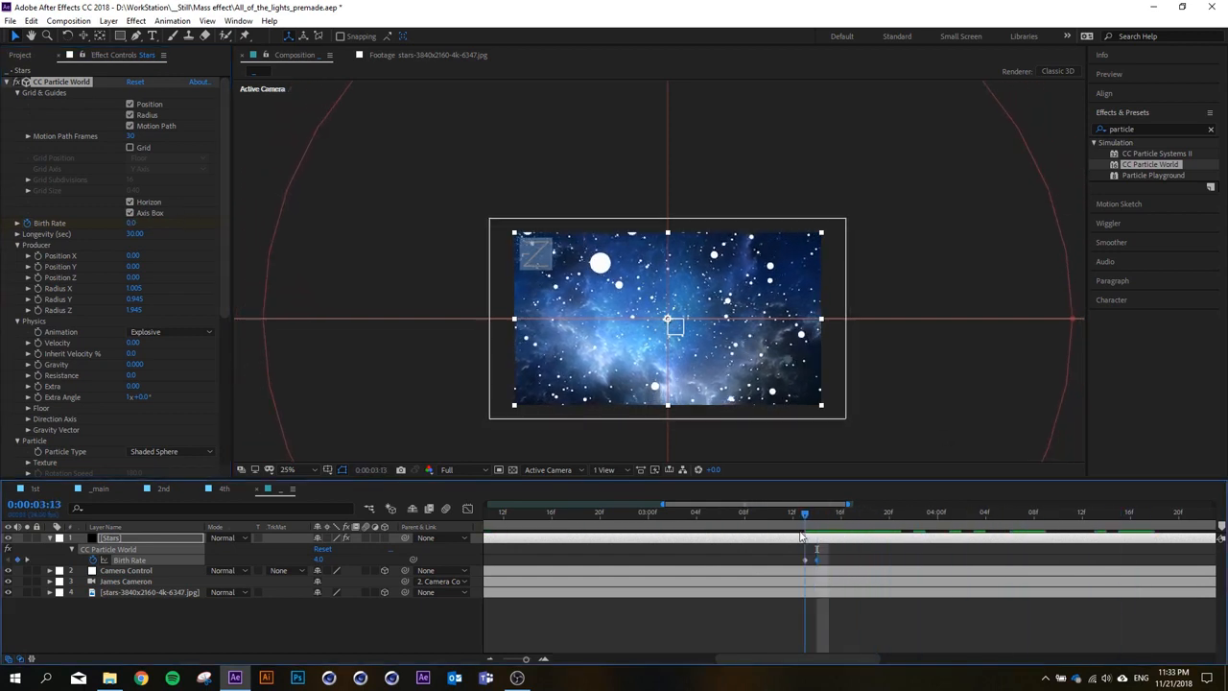
scroll(803, 560, "down", 4)
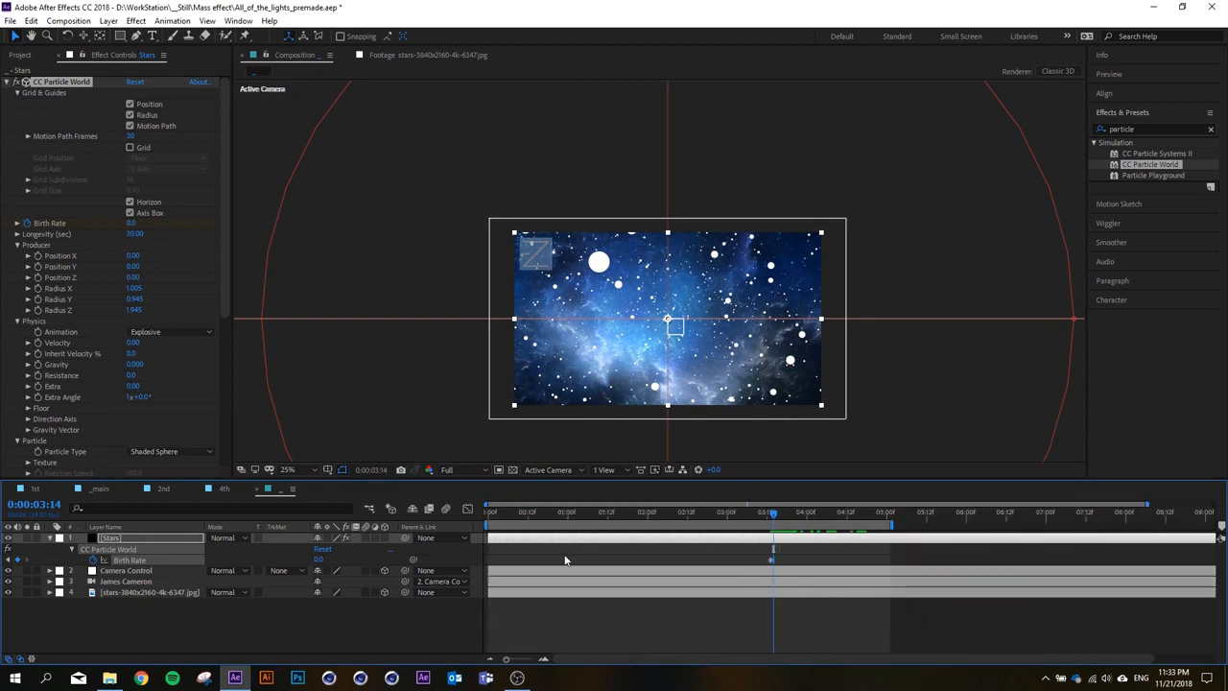
mouse_move(490, 538)
left_mouse_down()
mouse_move(773, 539)
mouse_move(495, 540)
left_mouse_up()
left_click(487, 522)
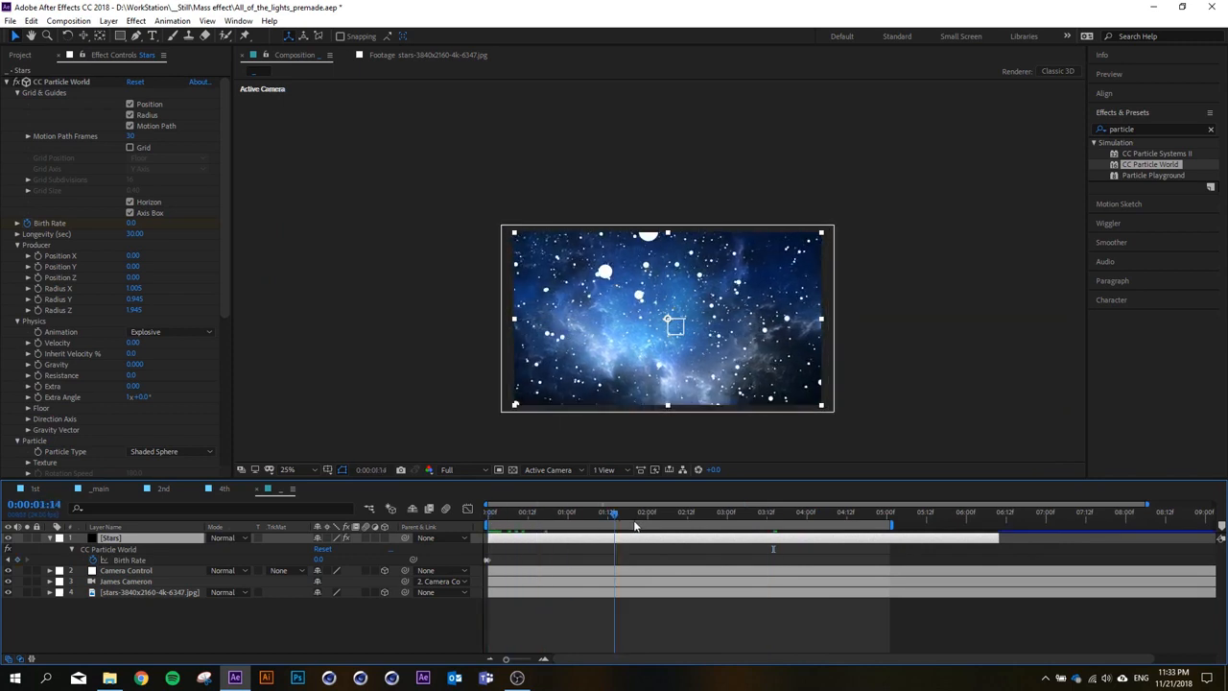
left_click_drag(489, 519, 714, 528)
Collapse the Stars layer's keyframes and widen the Producer radius to X 1.235, Y 1.155 and Z 2.115.
left_click(216, 630)
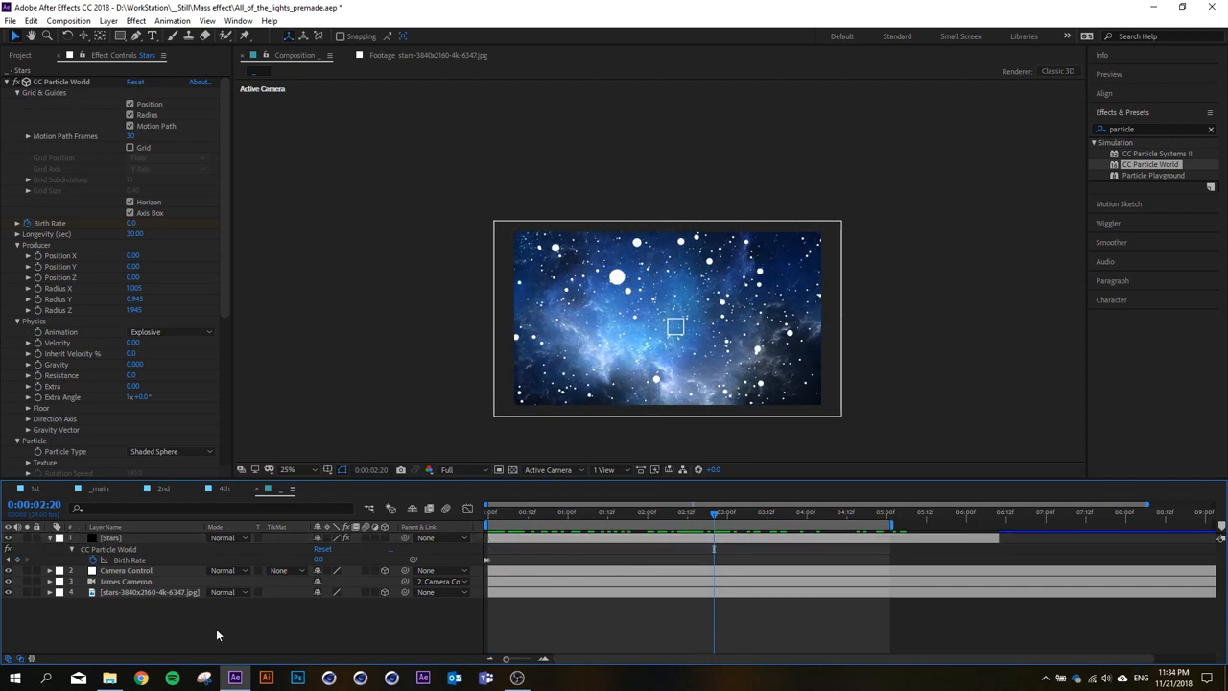
key("u")
left_click(139, 539)
left_click_drag(575, 412, 562, 429)
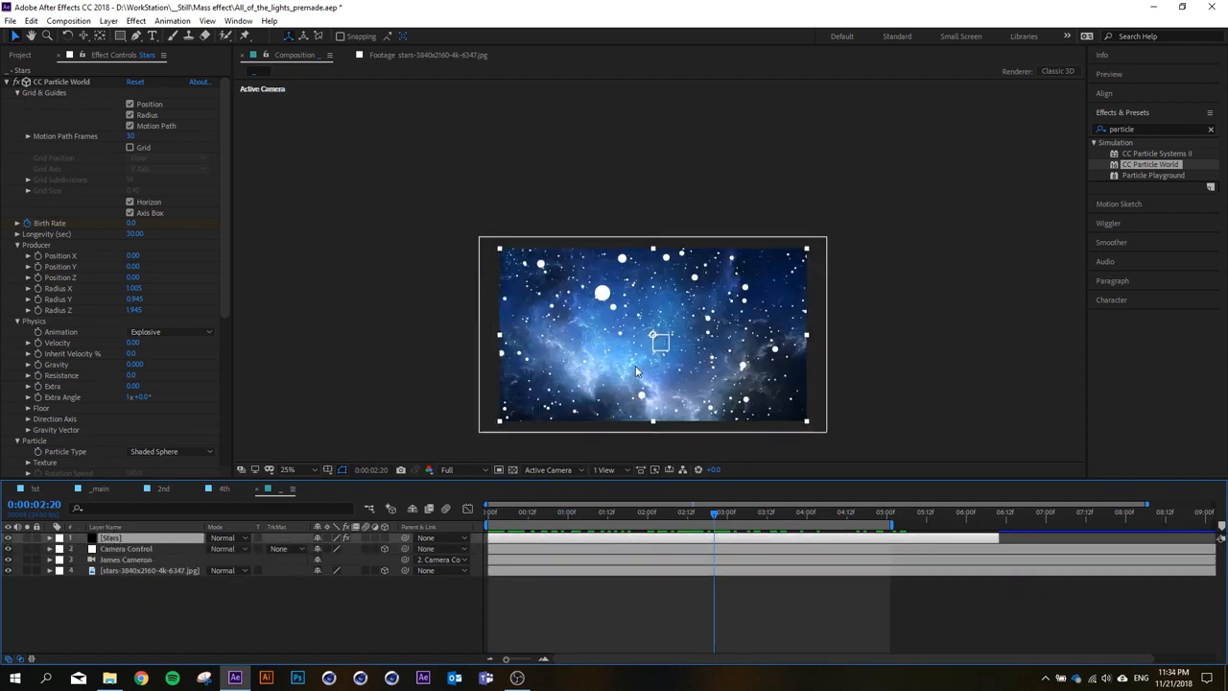
left_click_drag(226, 270, 224, 323)
scroll(652, 329, "down", 1)
scroll(652, 329, "up", 1)
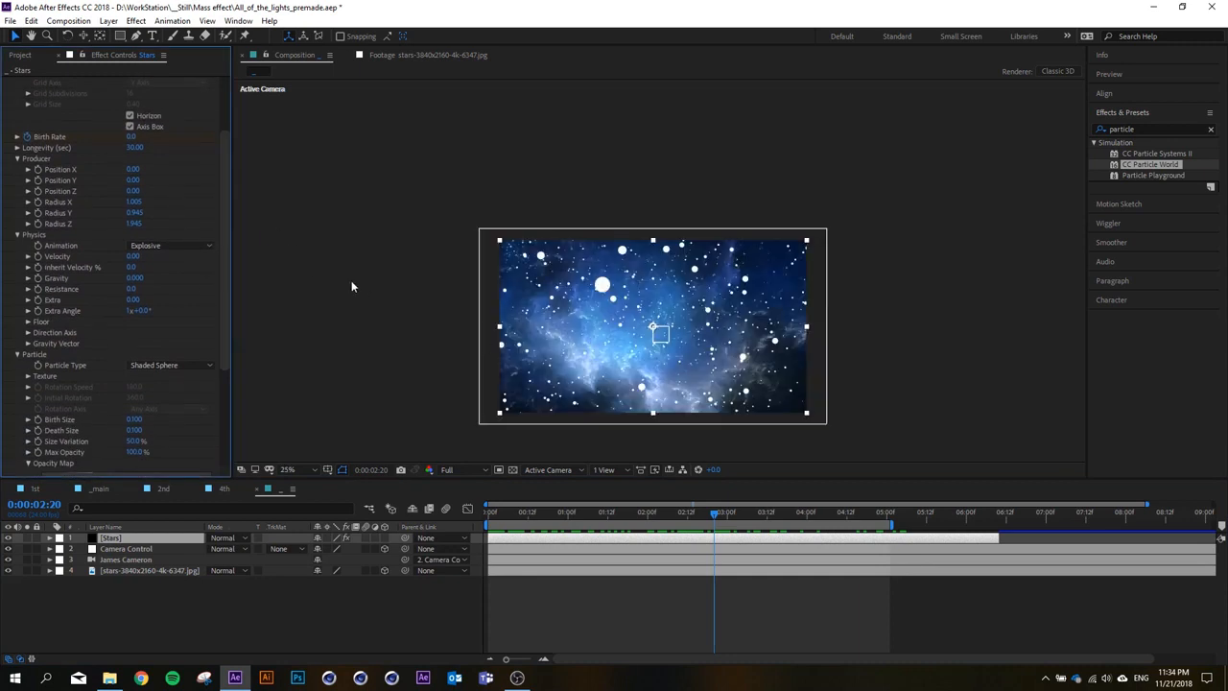
left_click_drag(134, 222, 146, 204)
scroll(106, 173, "down", 1)
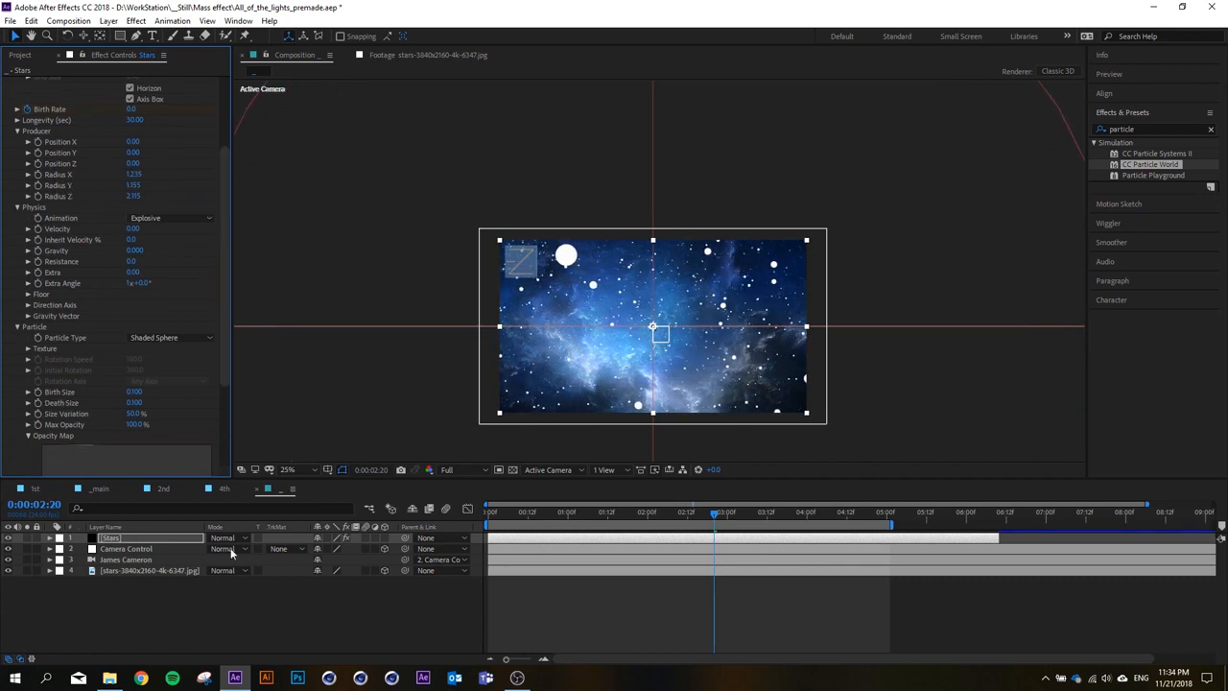
Review the preset, dimensions and frame rate in the Composition Settings without changing them.
left_click(263, 610)
key("ctrl+k")
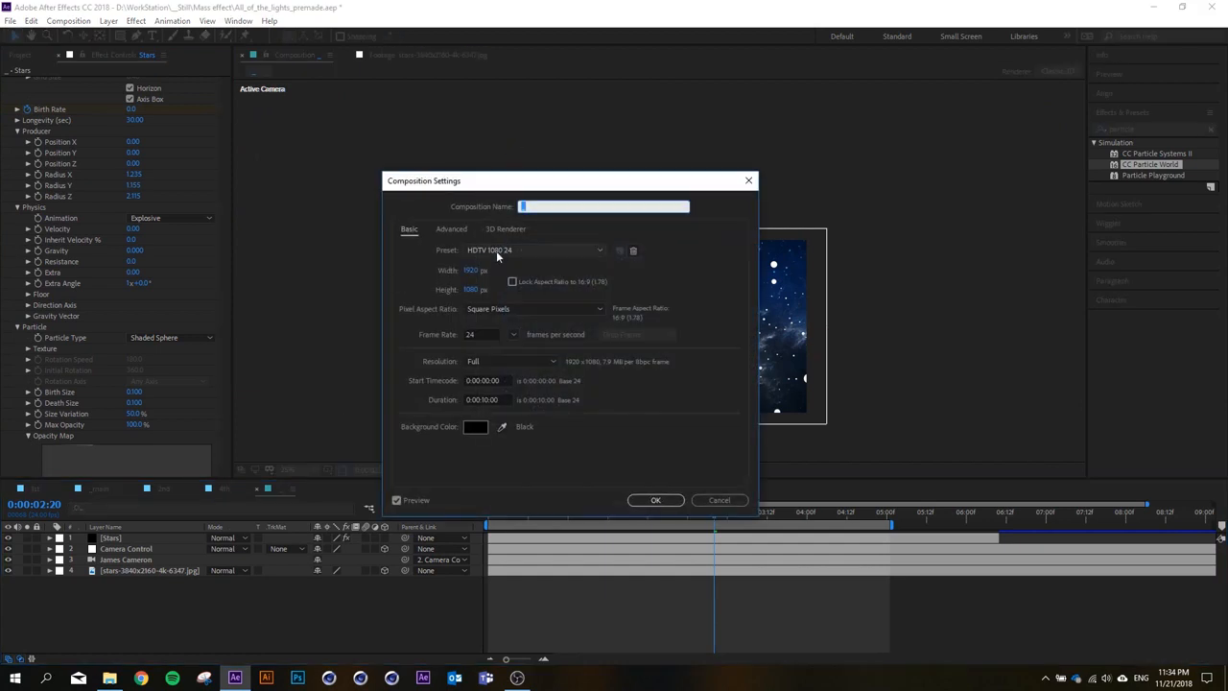
left_click(719, 500)
Try a Birth Size of 0.03 and a Death Size of 0 for the particles, checking the stars along the timeline.
left_click_drag(225, 167, 221, 243)
scroll(223, 196, "down", 1)
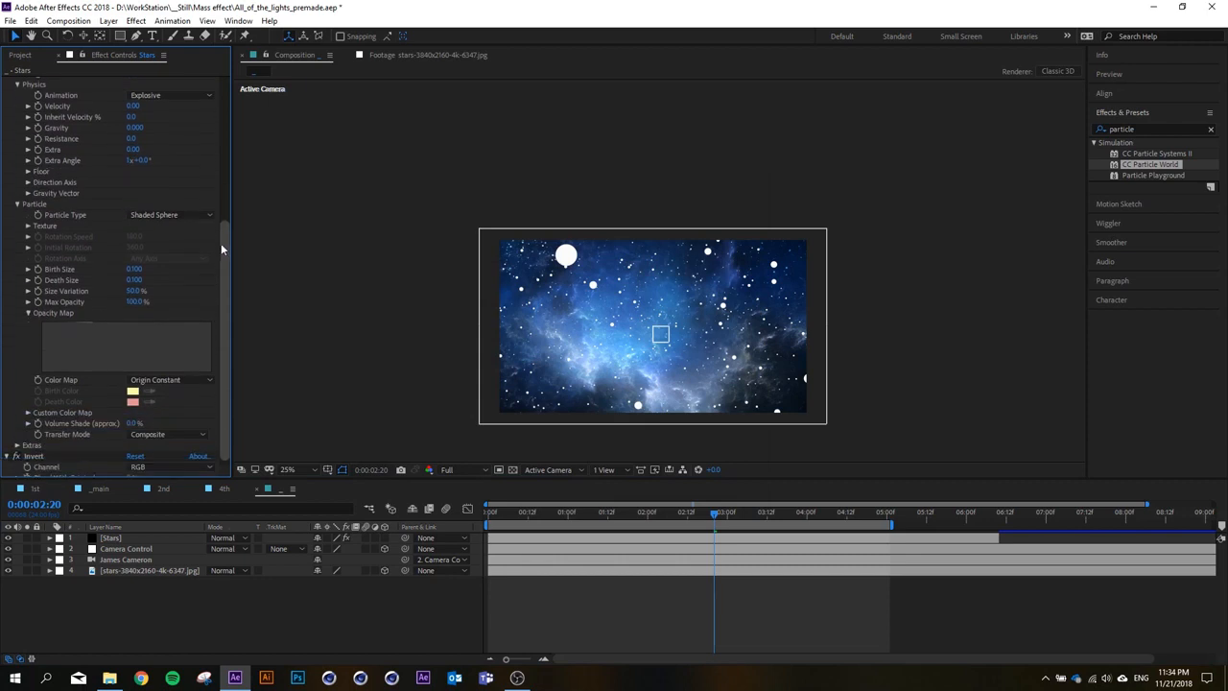
left_click(135, 262)
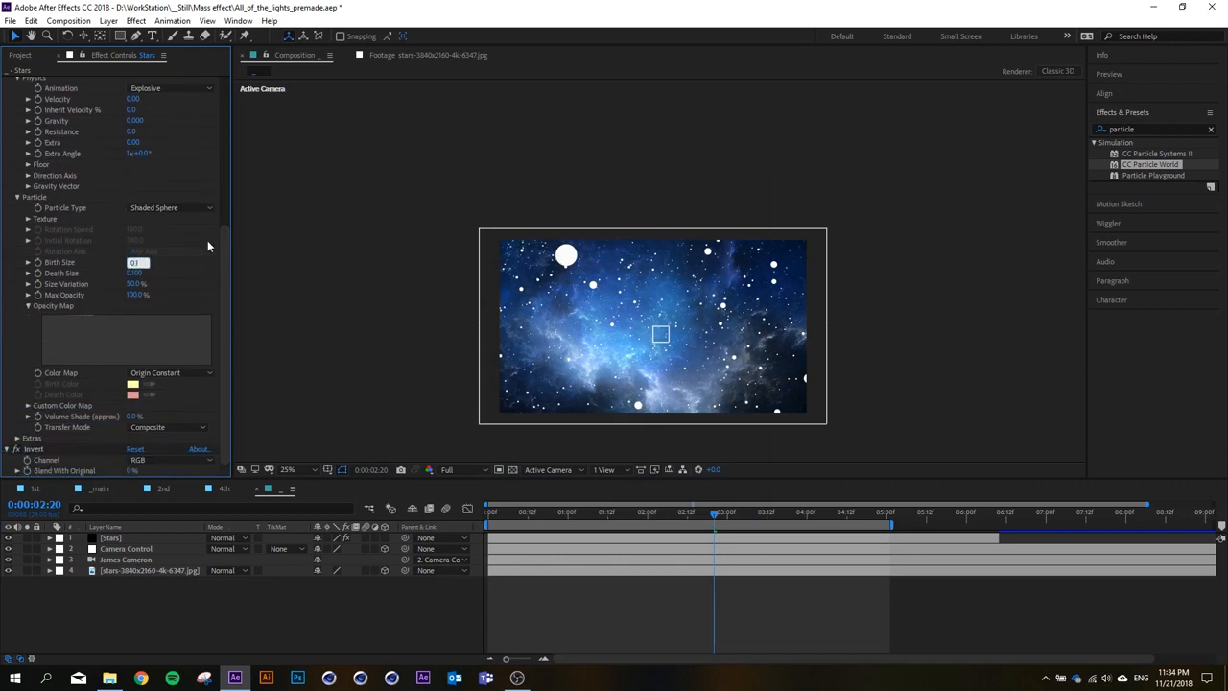
type("0.05")
left_click(136, 272)
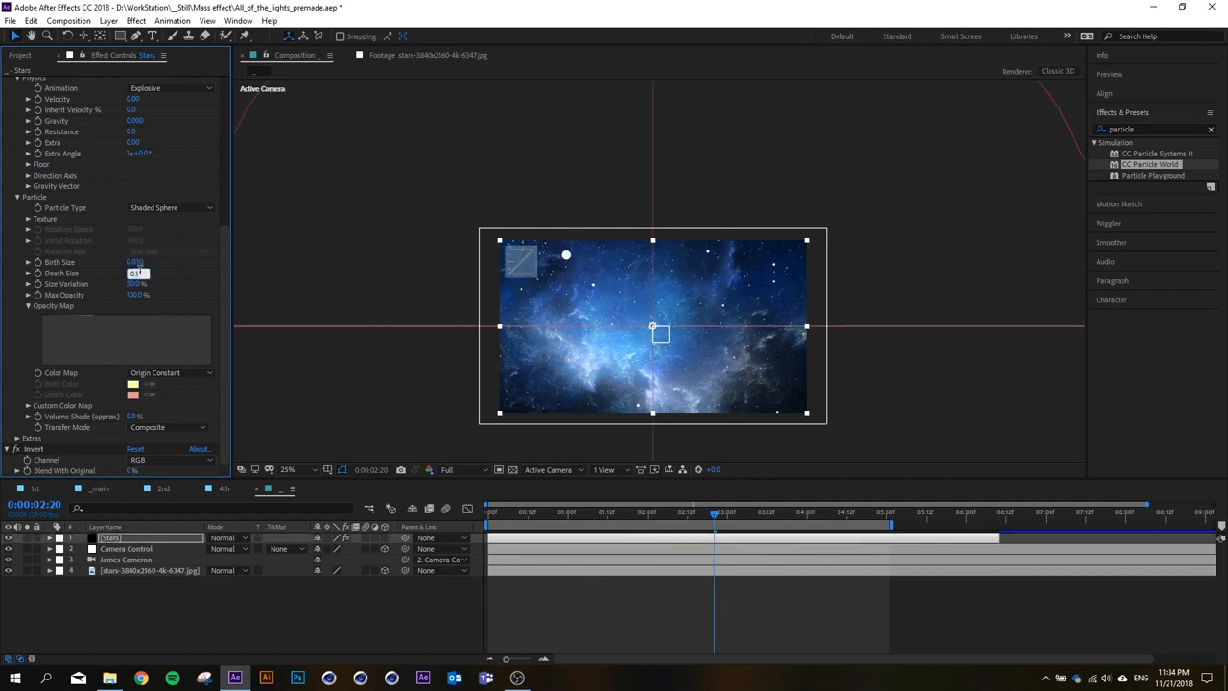
type("0.0")
key("Return")
left_click_drag(658, 337, 659, 329)
left_click_drag(578, 515, 668, 526)
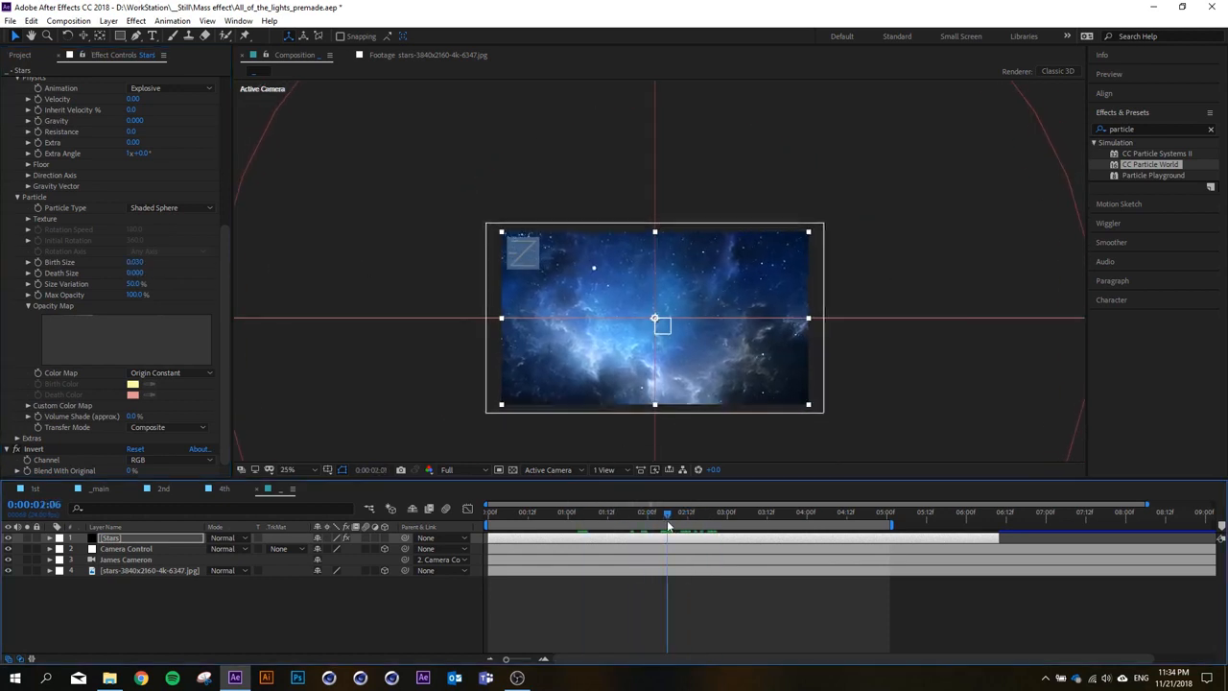
left_click(136, 262)
left_click(91, 269)
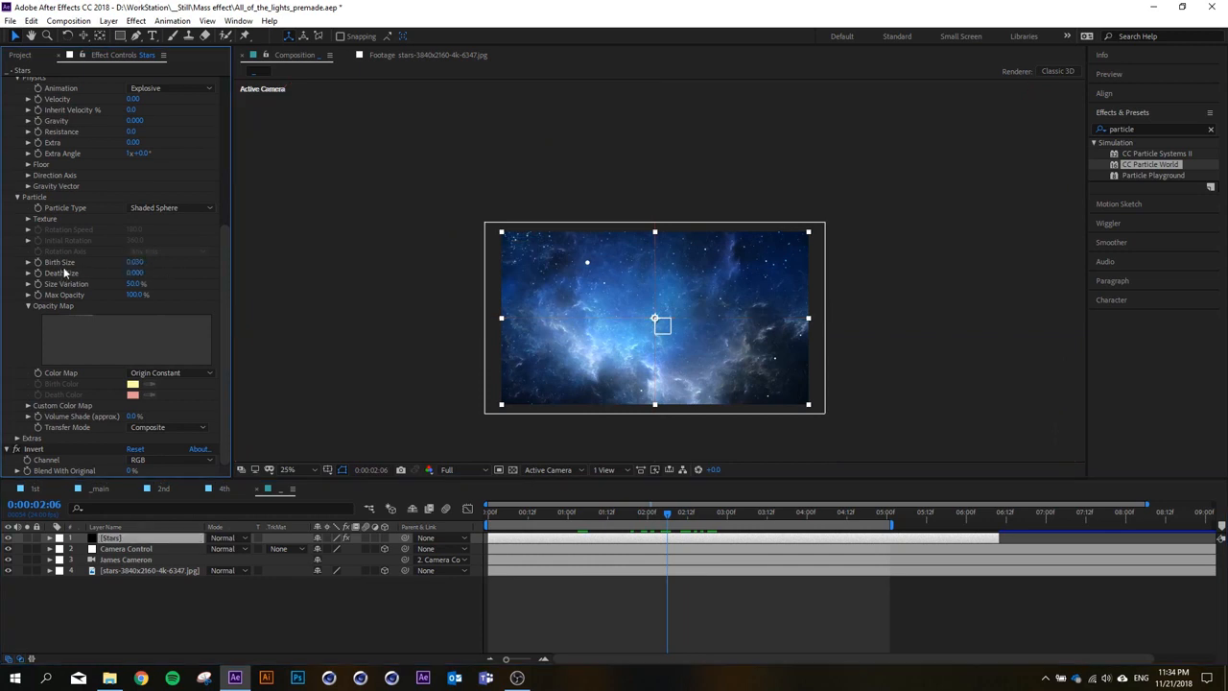
Set both the Birth Size and the Death Size of the particles to 0.04.
left_click(136, 262)
type("0.040")
key("Return")
left_click(137, 273)
type("0.04")
key("Return")
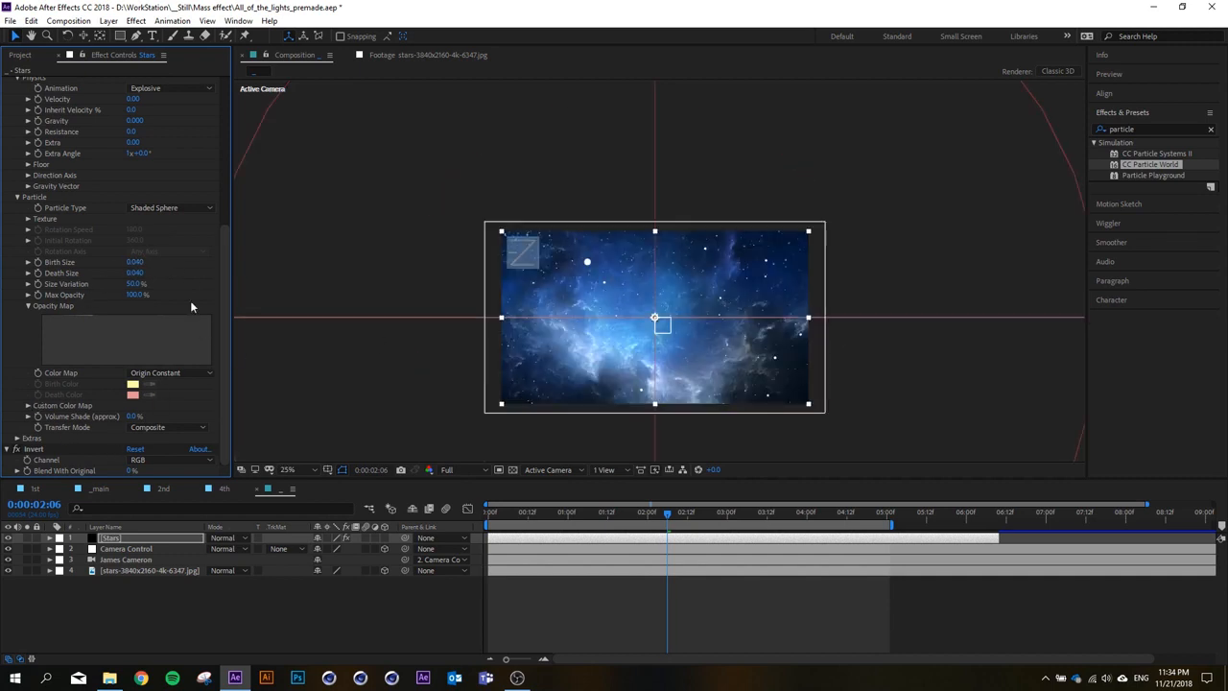
left_click_drag(631, 296, 634, 292)
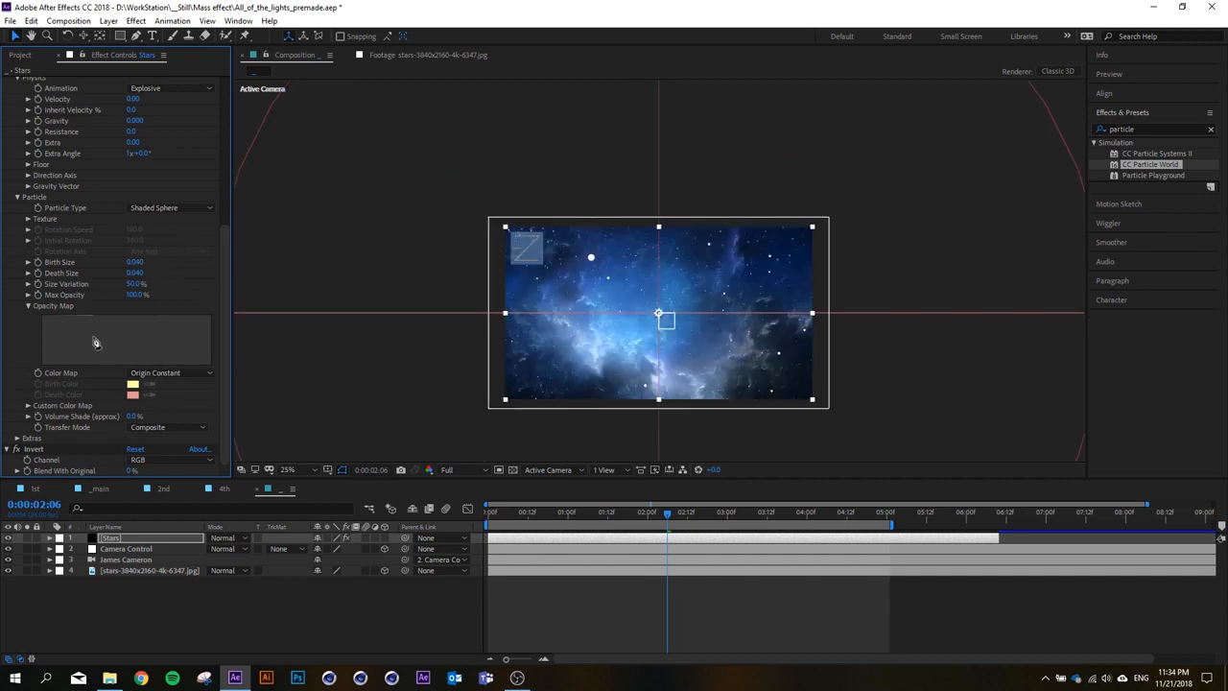
Try a Random Seed of 50 for the Stars particles and check their distribution along the timeline.
left_click(34, 438)
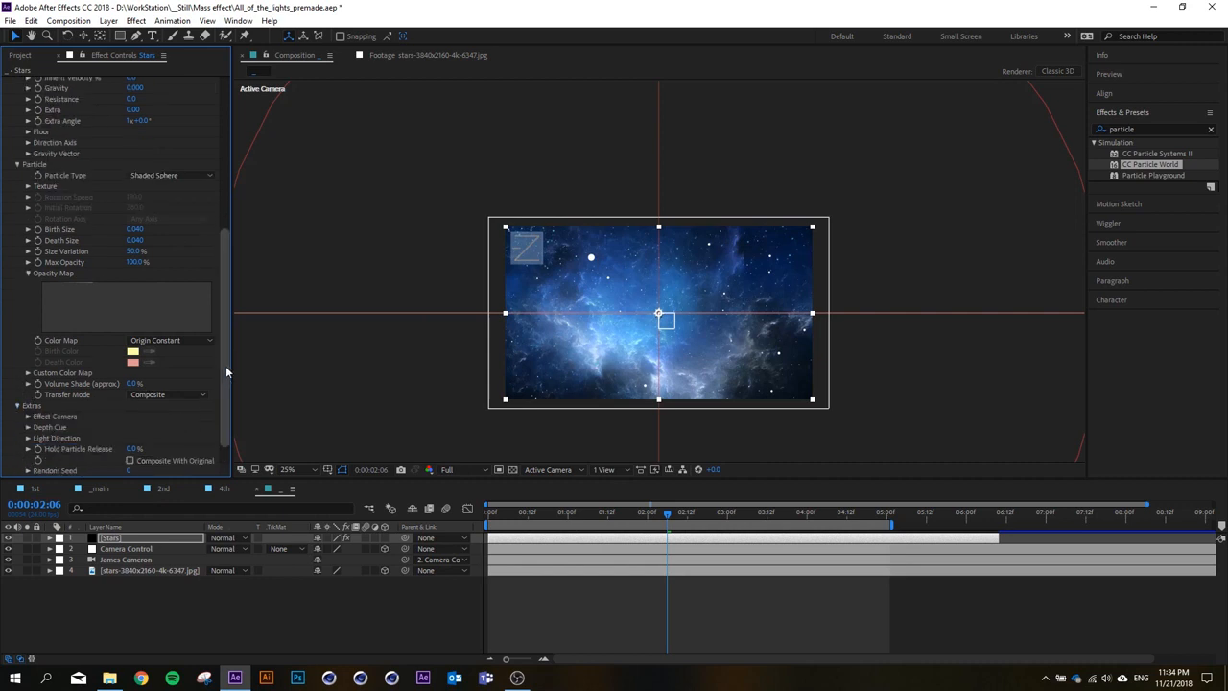
scroll(224, 372, "down", 3)
left_click(139, 438)
key("shift+Up")
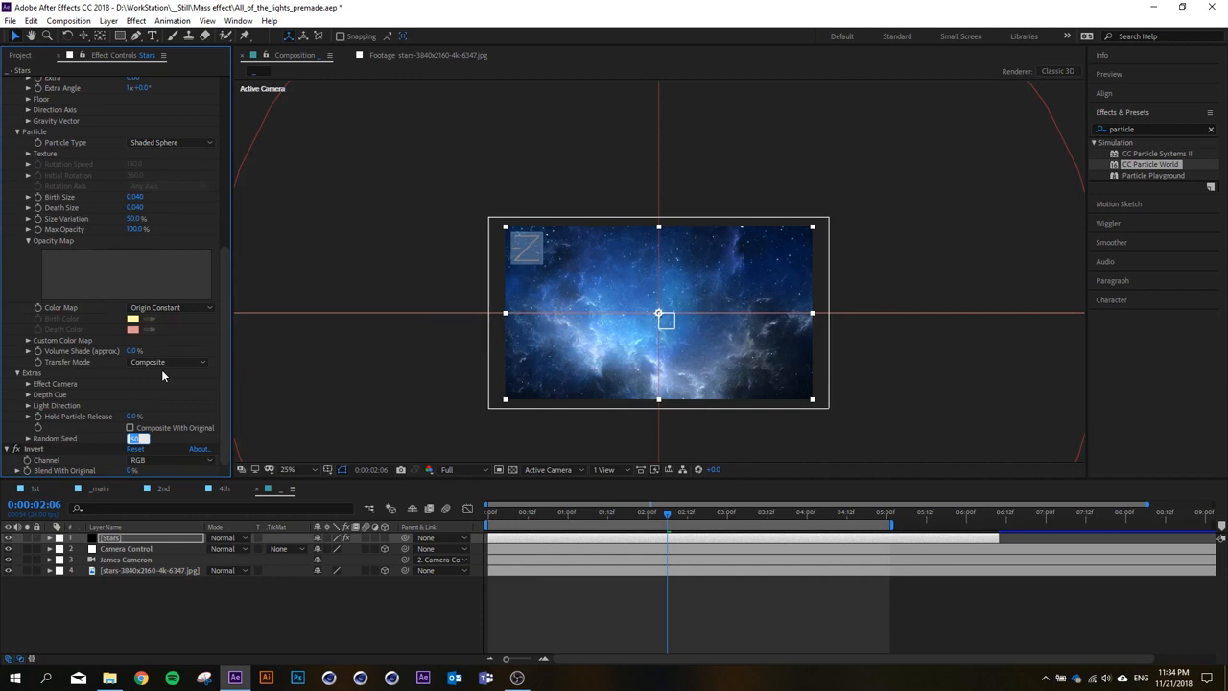
key("Return")
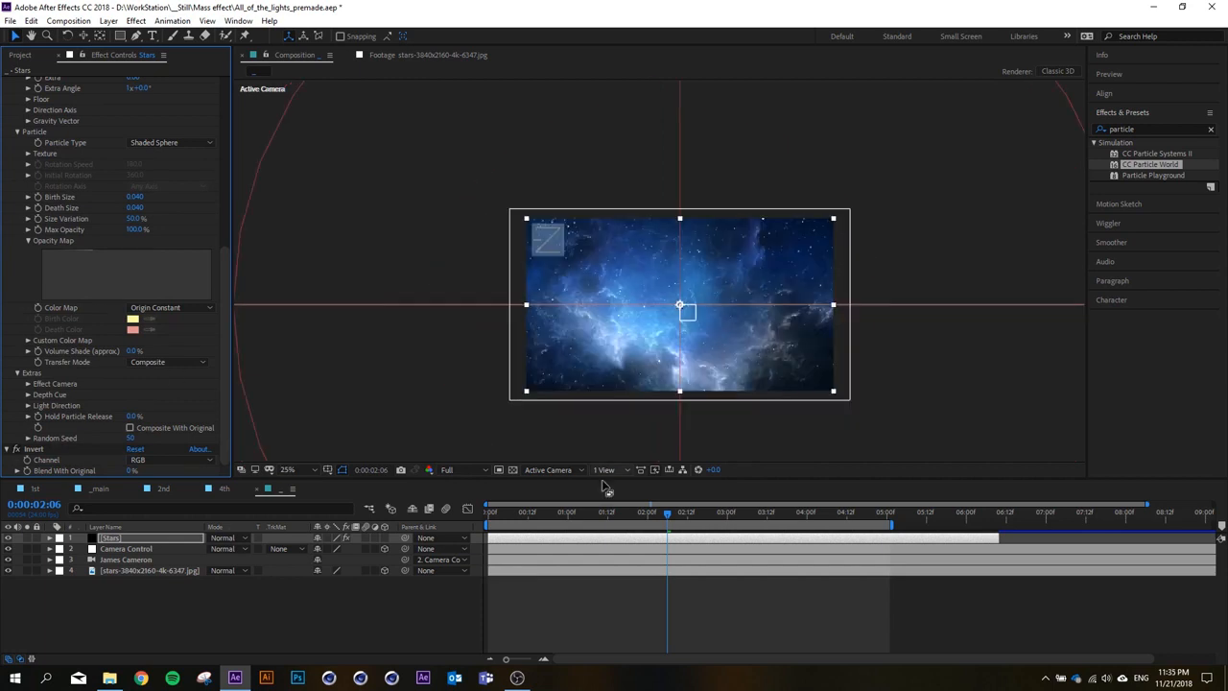
left_click_drag(532, 514, 489, 514)
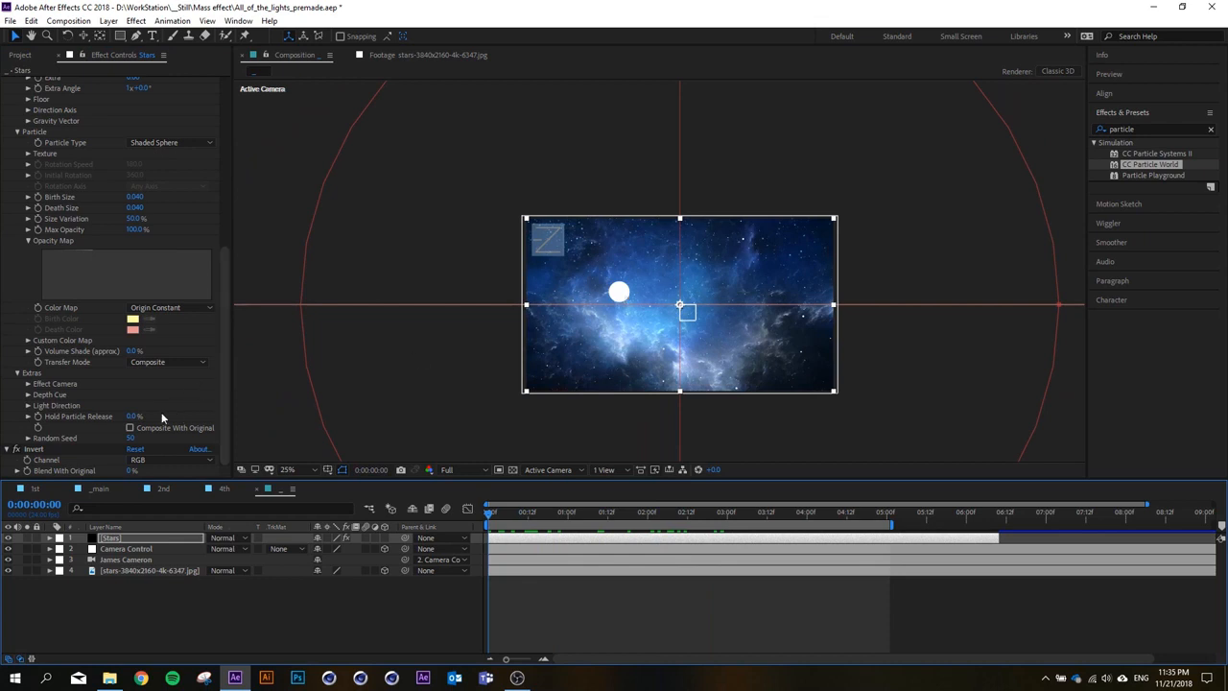
Set the particles' Random Seed to 60 and check the stars up to about the 2-second mark.
left_click(132, 437)
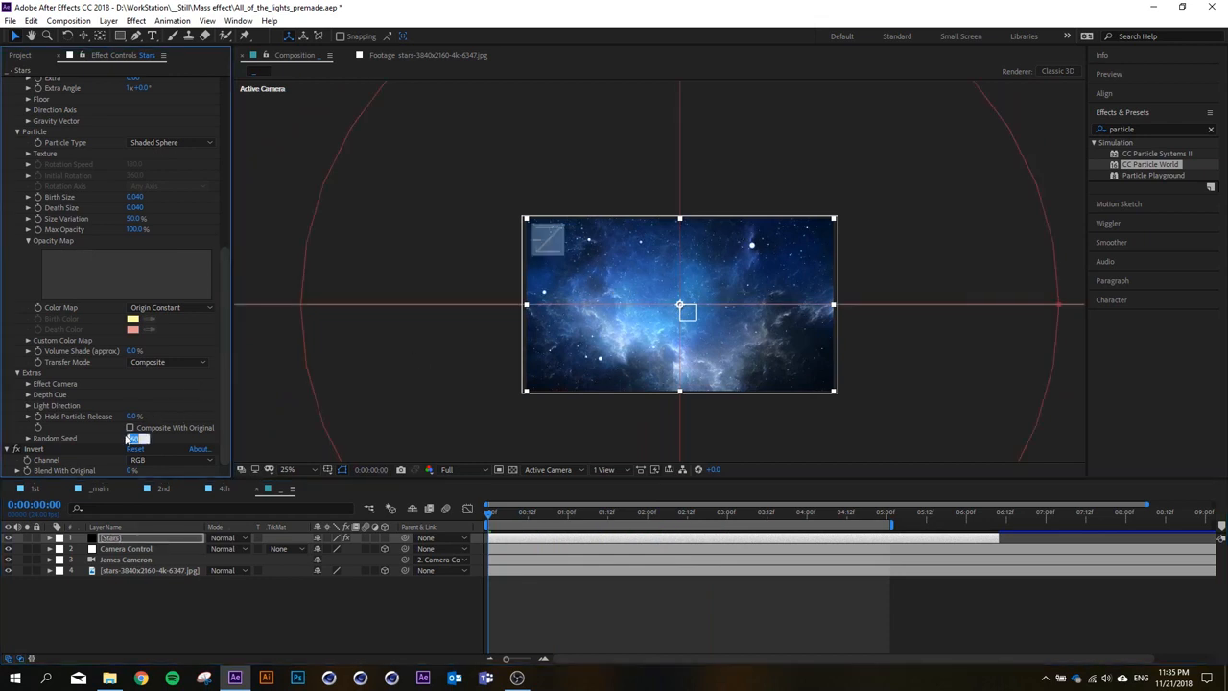
key("Return")
left_click_drag(508, 519, 650, 515)
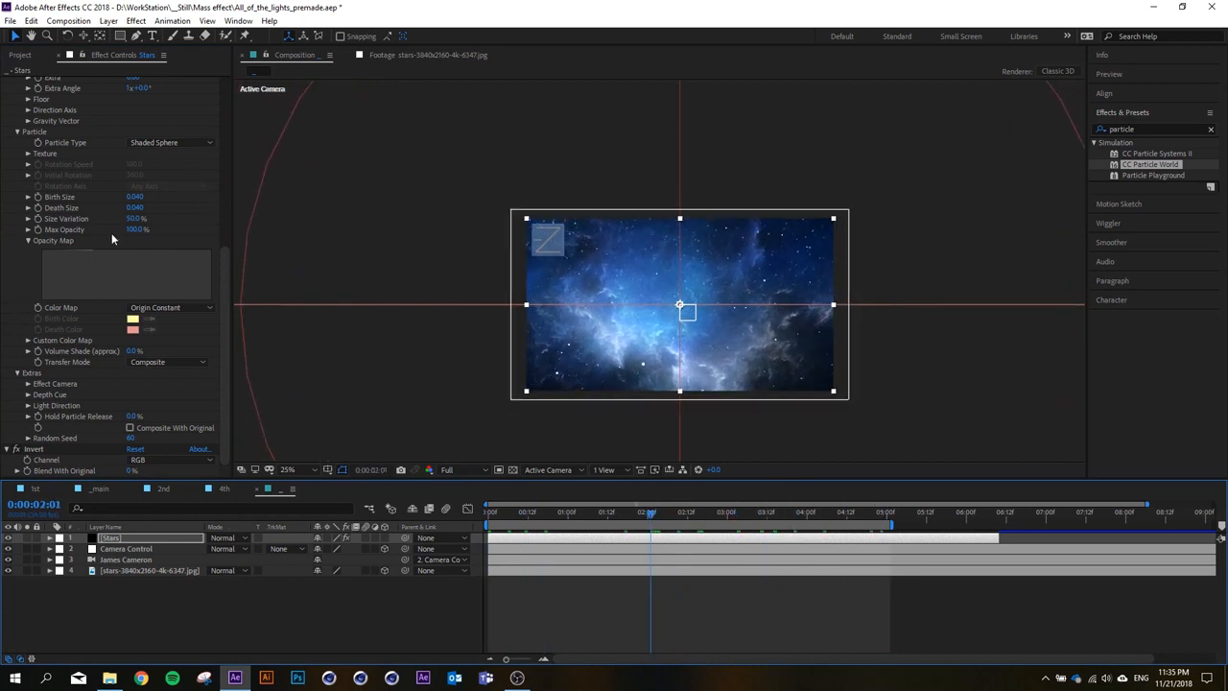
Set the first Birth Rate keyframe to 6, shifting the Stars layer one frame to reach it and restoring its timing.
left_click_drag(228, 267, 230, 85)
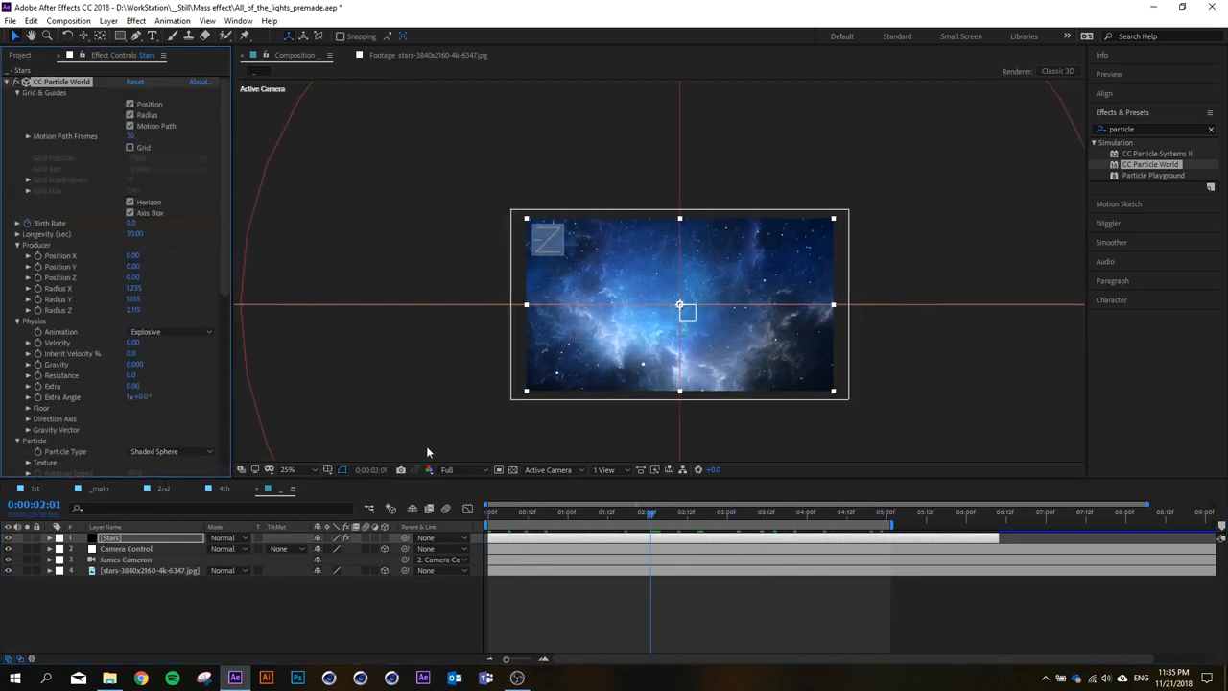
left_click_drag(495, 540, 490, 515)
key("u")
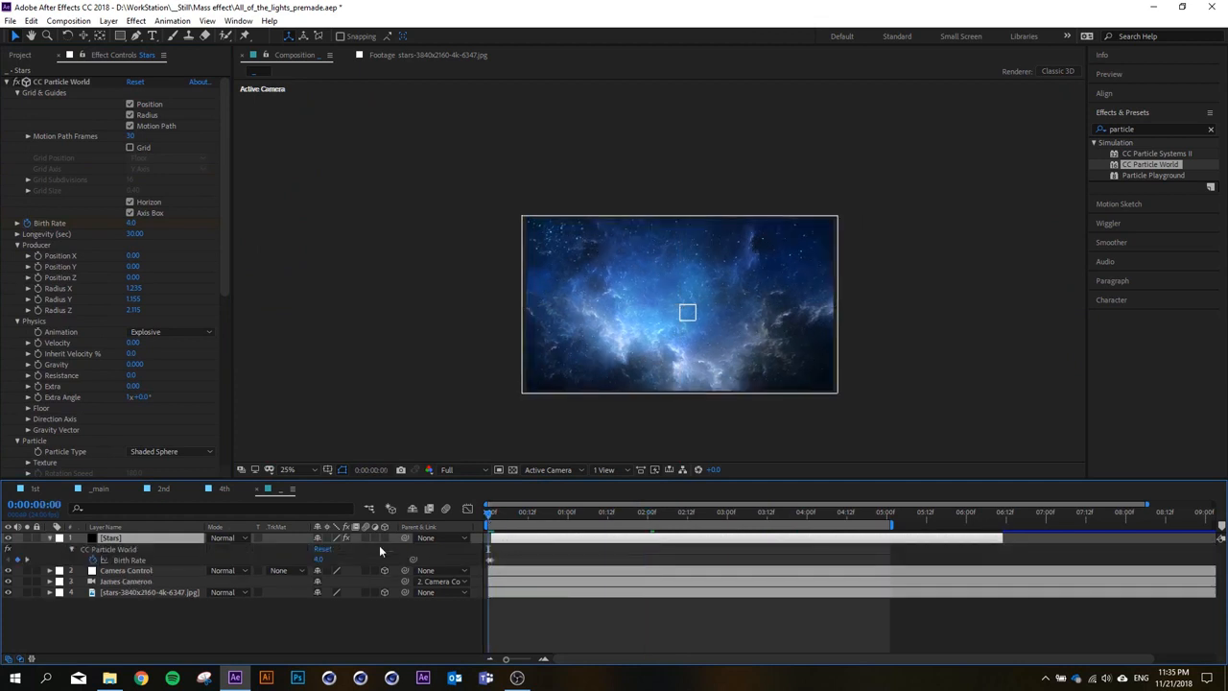
left_click(323, 560)
type("6")
key("Return")
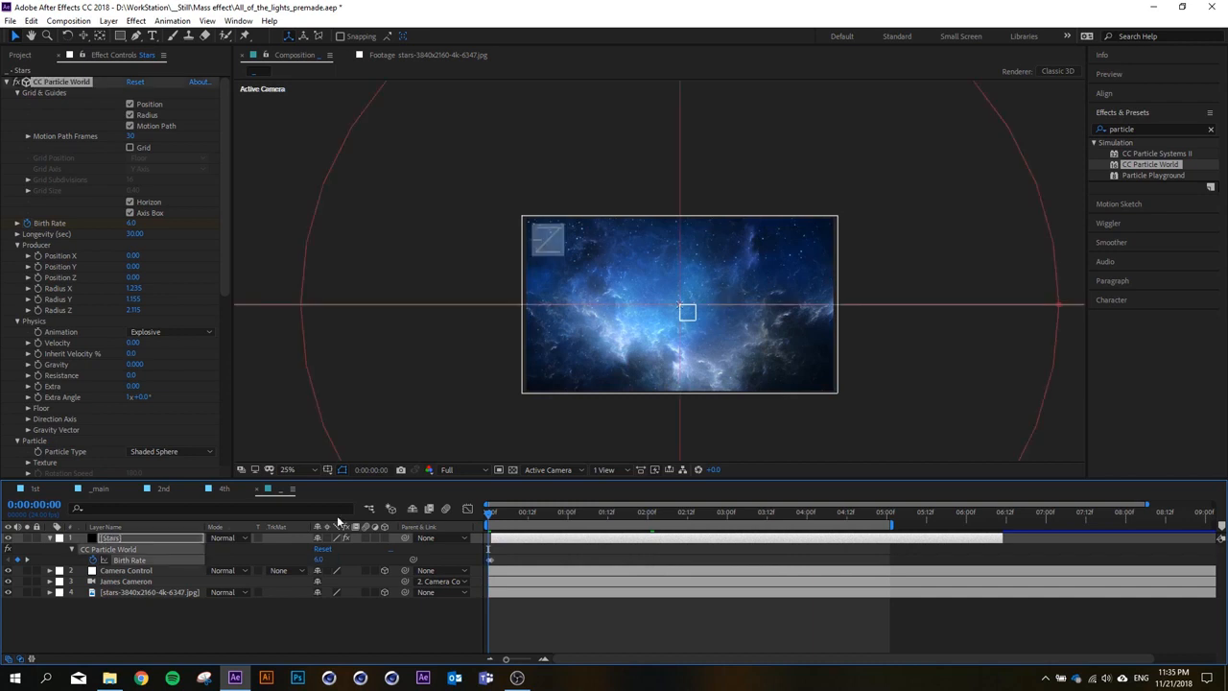
left_click_drag(500, 536, 651, 516)
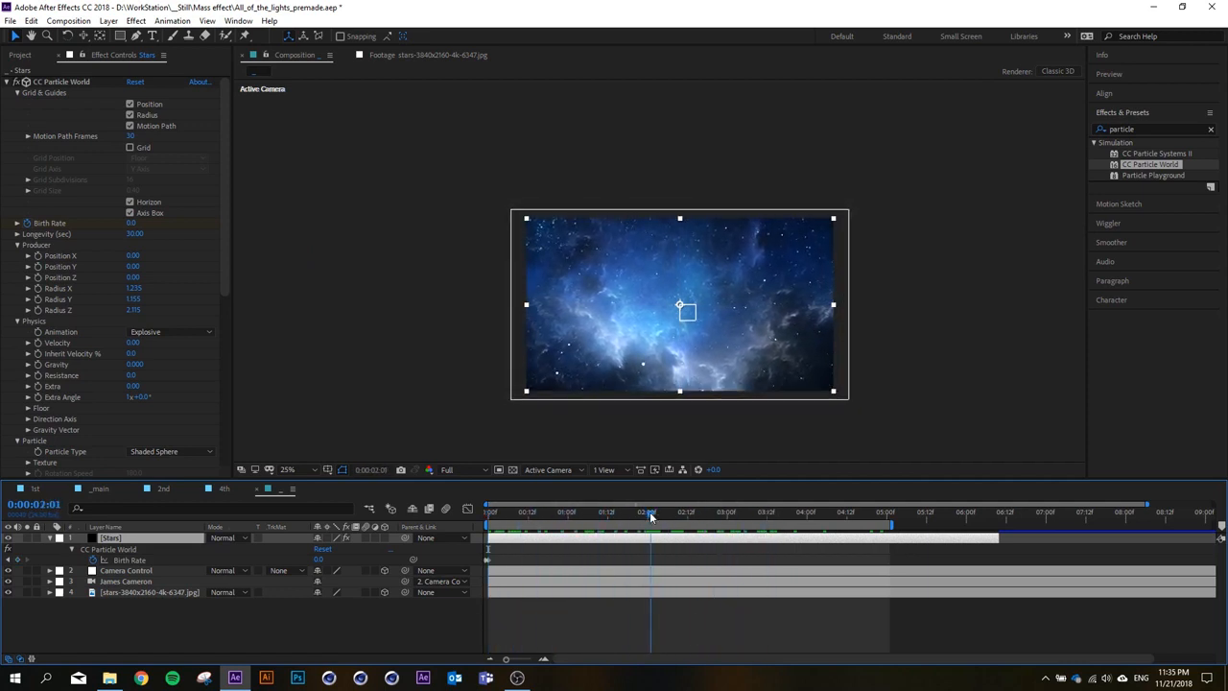
Narrow the Producer radius to X 0.755 and Y 1.115, checking the stars along the timeline.
left_click_drag(137, 290, 126, 295)
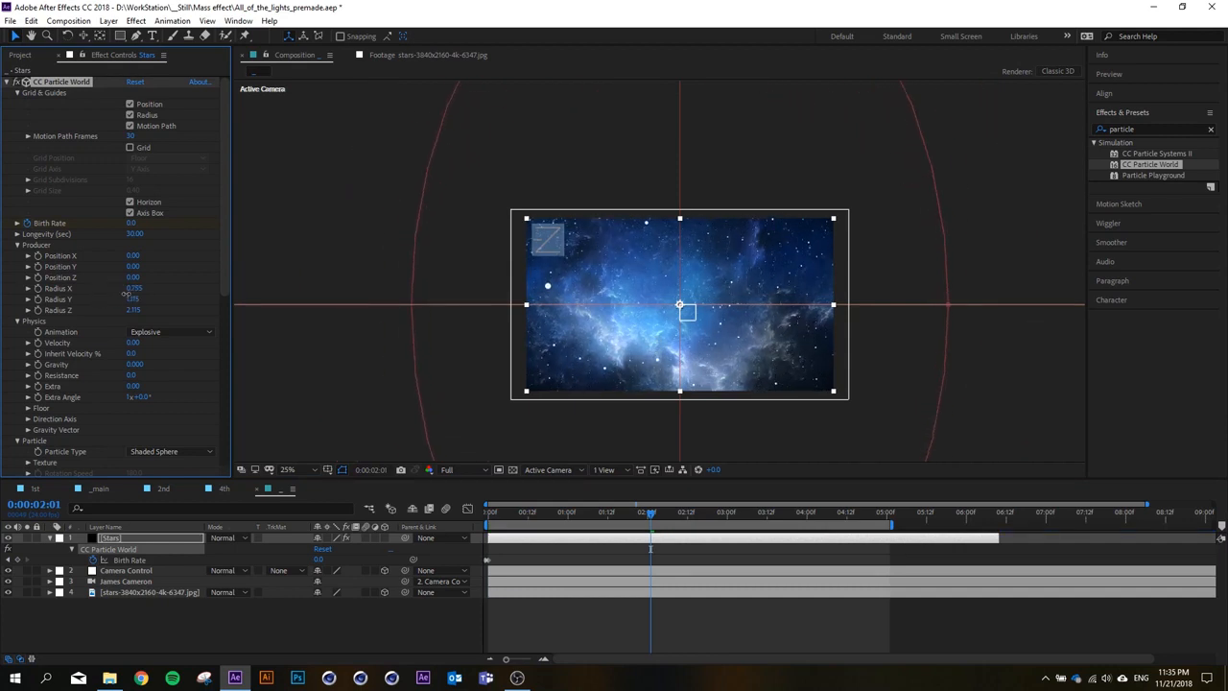
left_click_drag(522, 507, 621, 511)
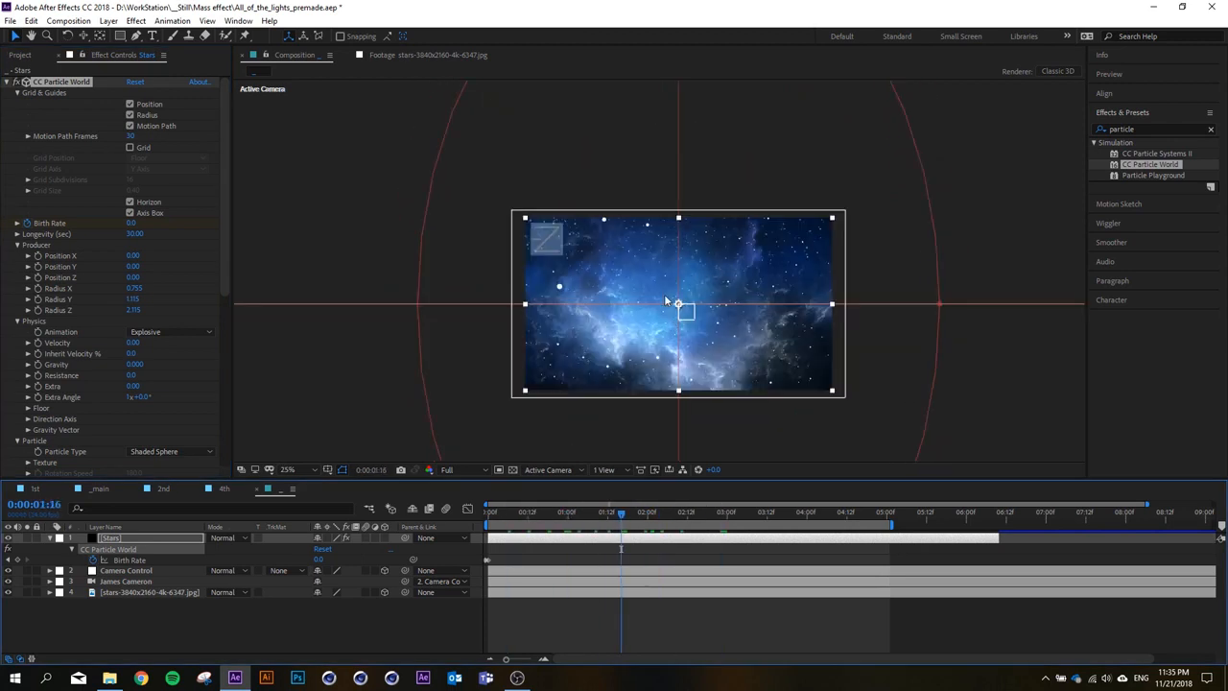
Collapse the CC Particle World settings and apply a Glow effect with a radius of 6 to the Stars layer.
left_click(13, 83)
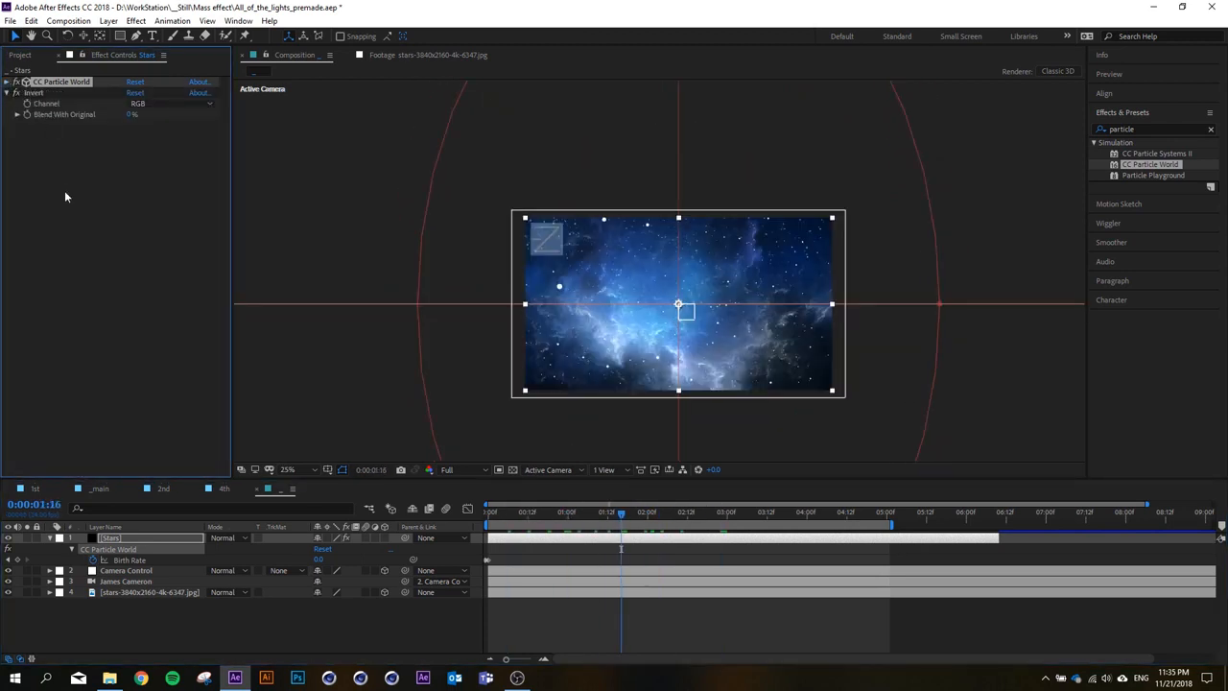
key("ctrl+space")
type("glow")
key("Return")
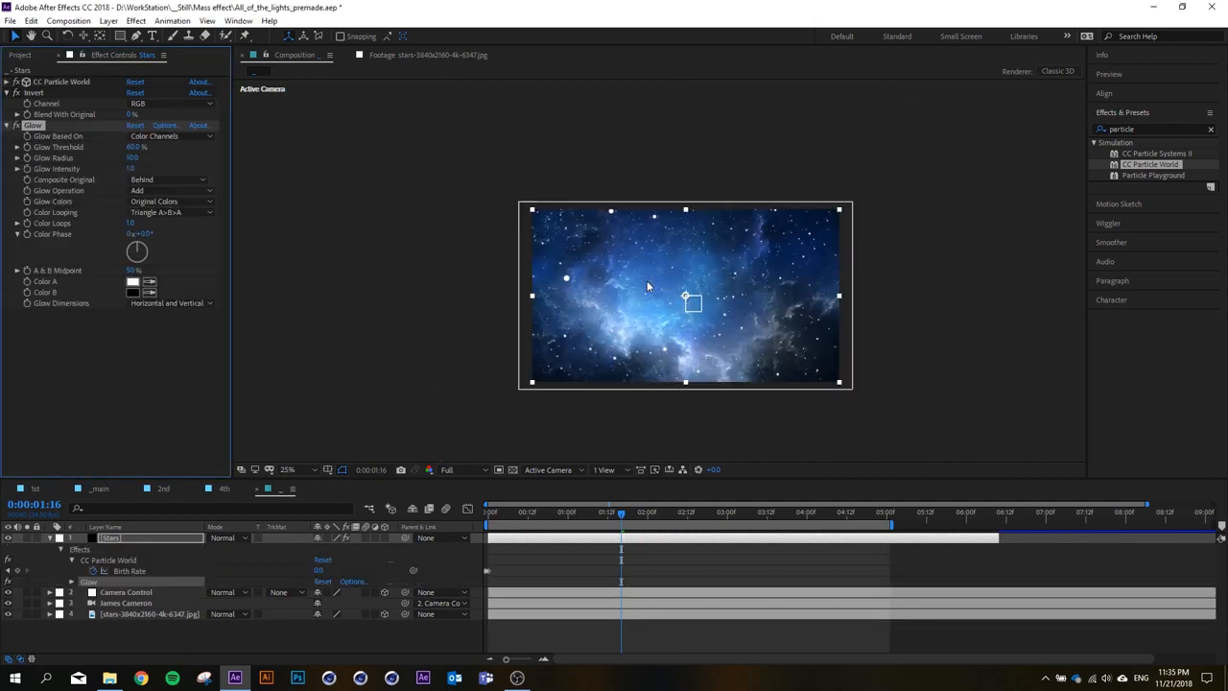
scroll(646, 284, "up", 2)
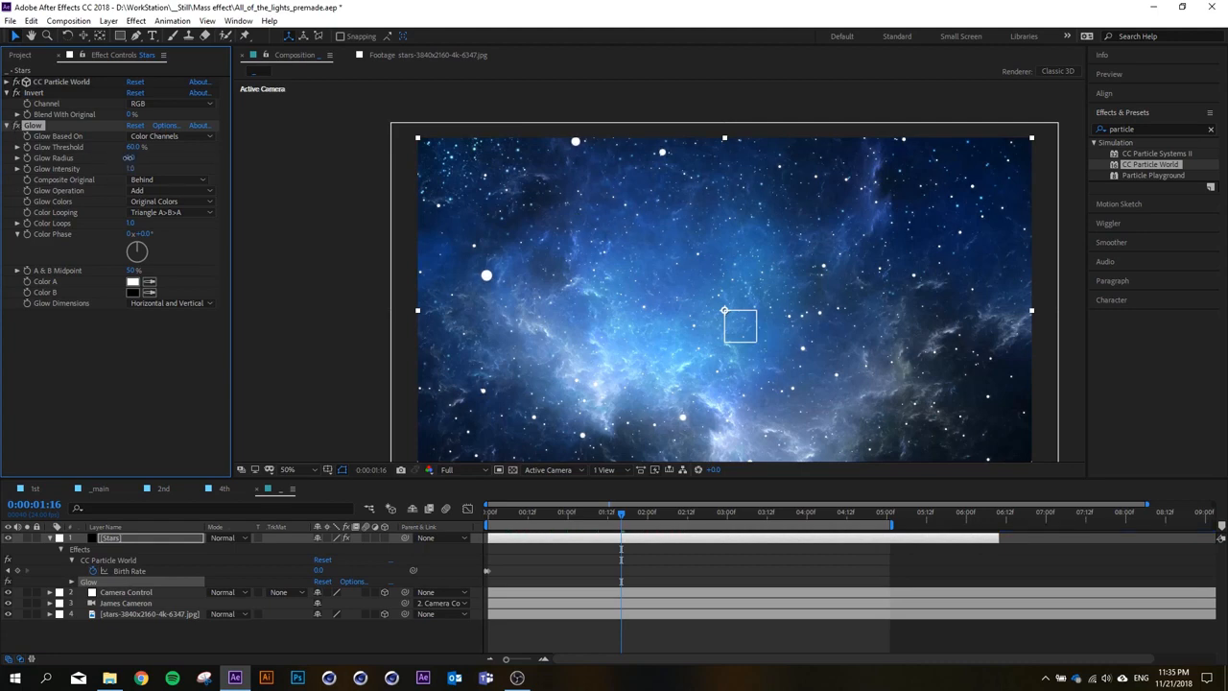
Duplicate the Glow effect, set the copy's Glow Radius to 96 and collapse both Glow effects.
key("ctrl+d")
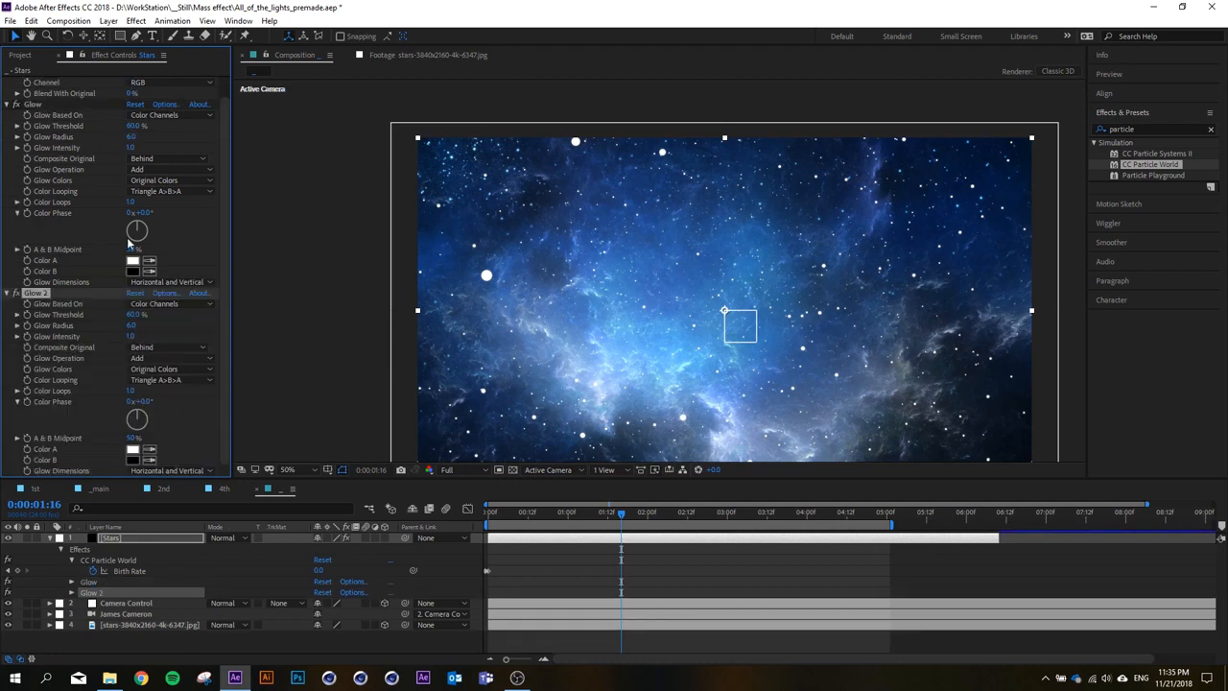
left_click_drag(154, 325, 166, 322)
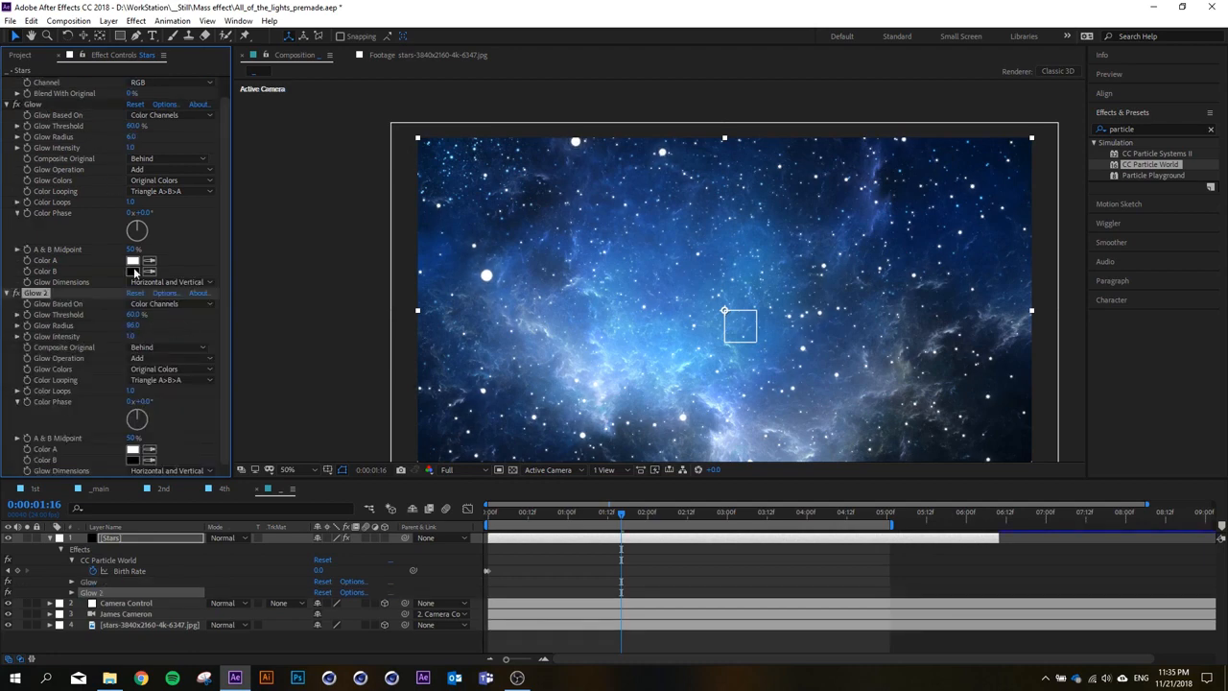
left_click(7, 104)
left_click(9, 137)
left_click(47, 204)
Preview the glowing star field at different frames and zoom levels, collapsing the Stars layer's properties.
scroll(681, 265, "down", 2)
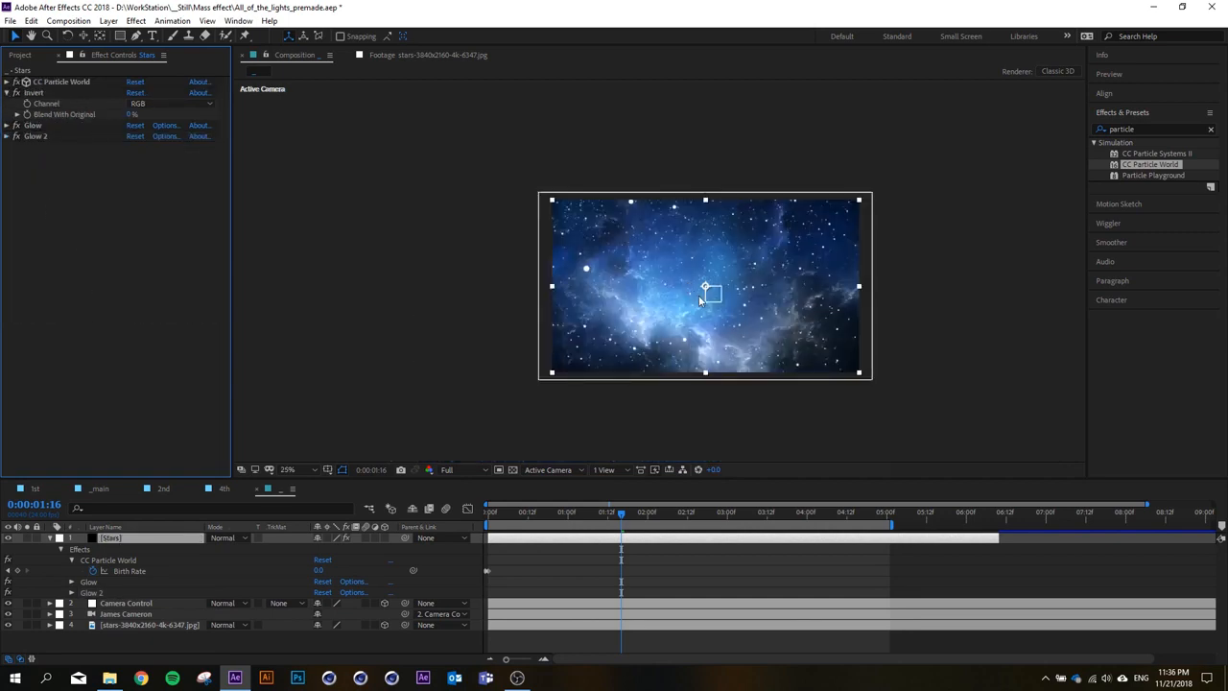
scroll(699, 300, "up", 2)
key("space")
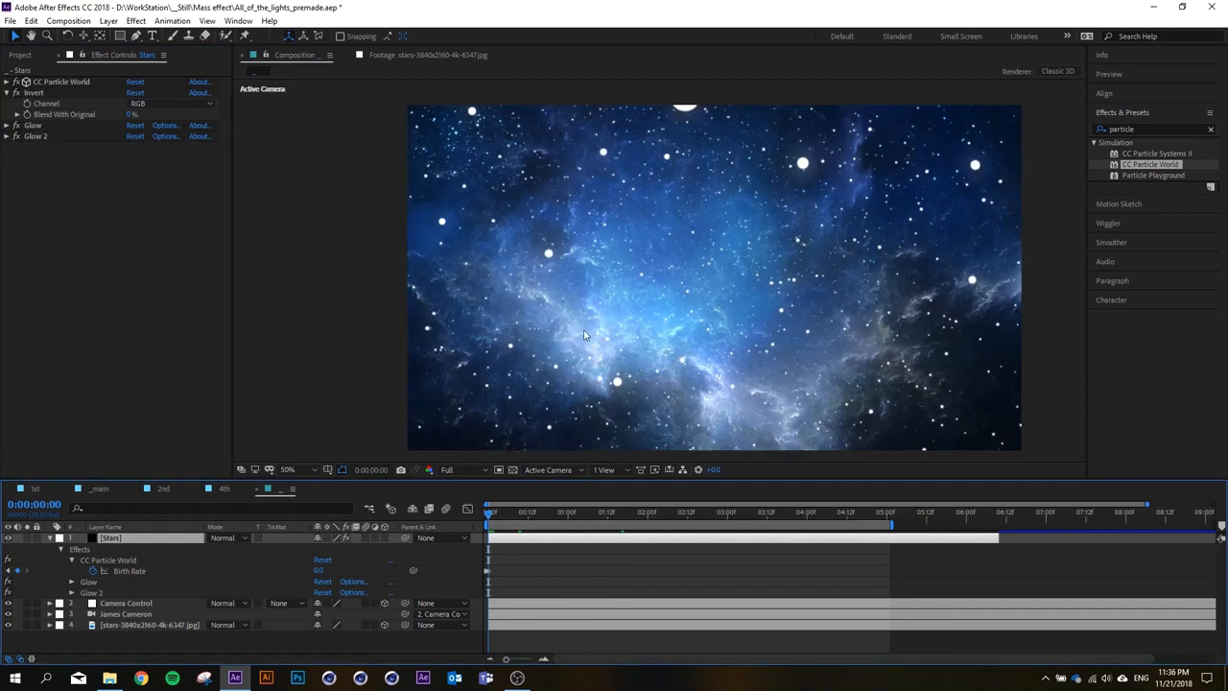
scroll(608, 309, "down", 2)
scroll(651, 322, "up", 2)
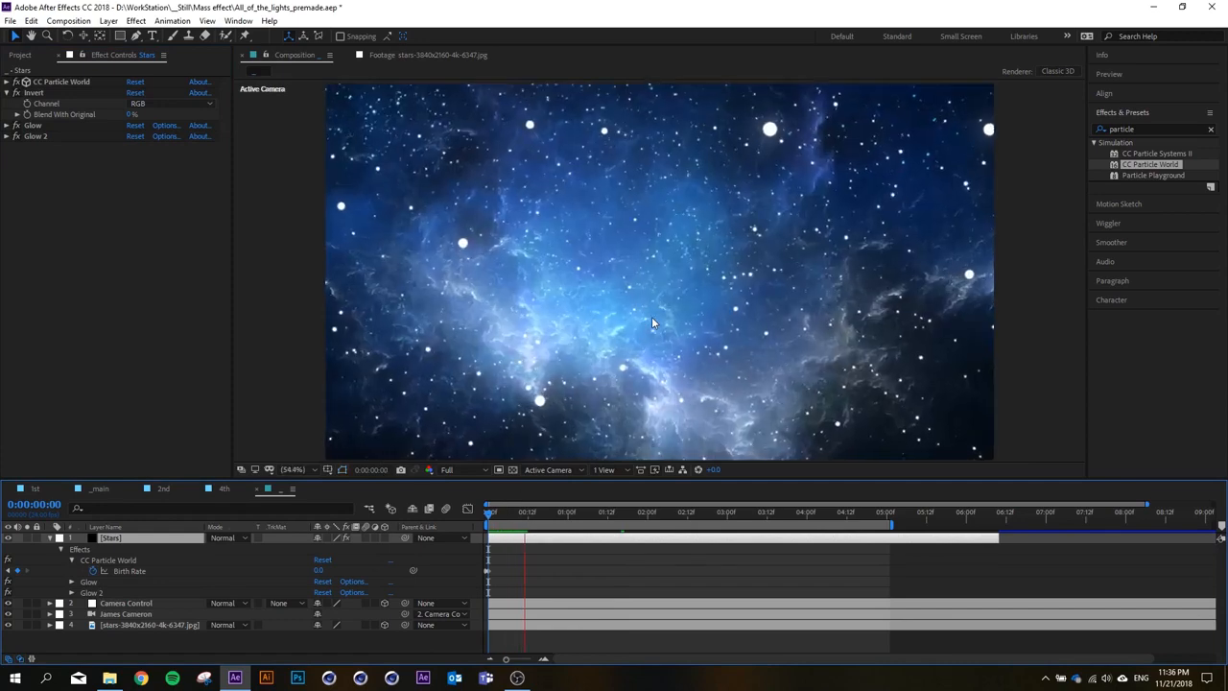
left_click_drag(573, 515, 644, 518)
key("u")
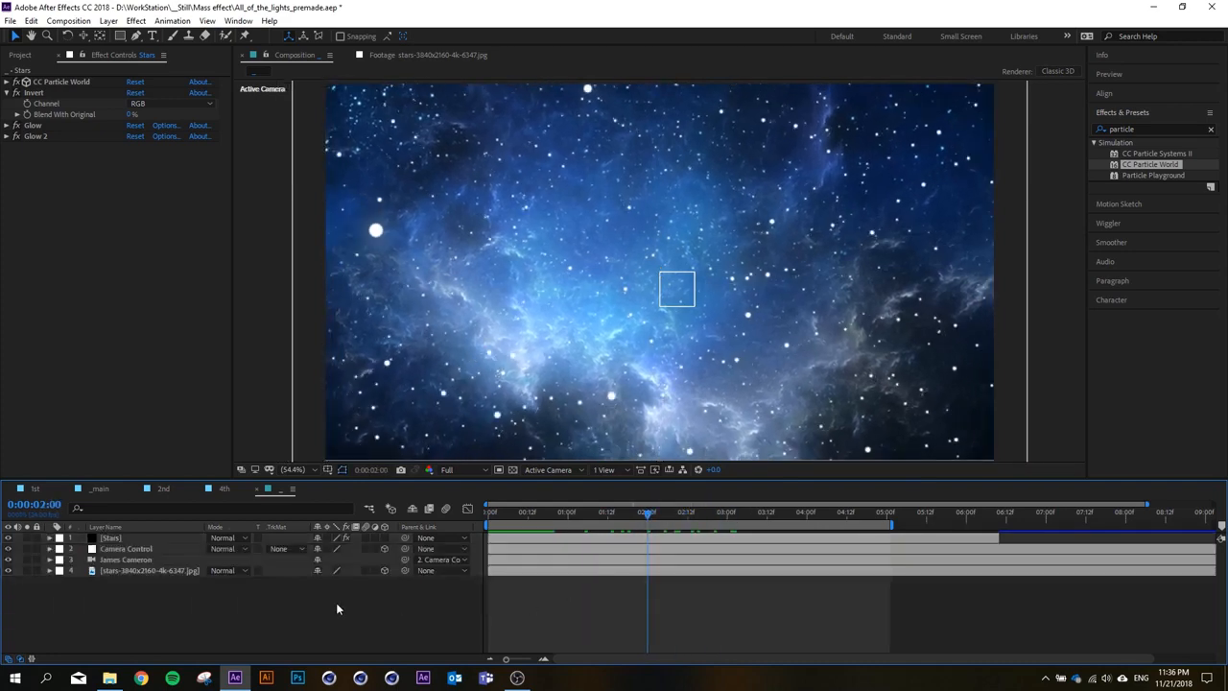
left_click_drag(524, 514, 614, 515)
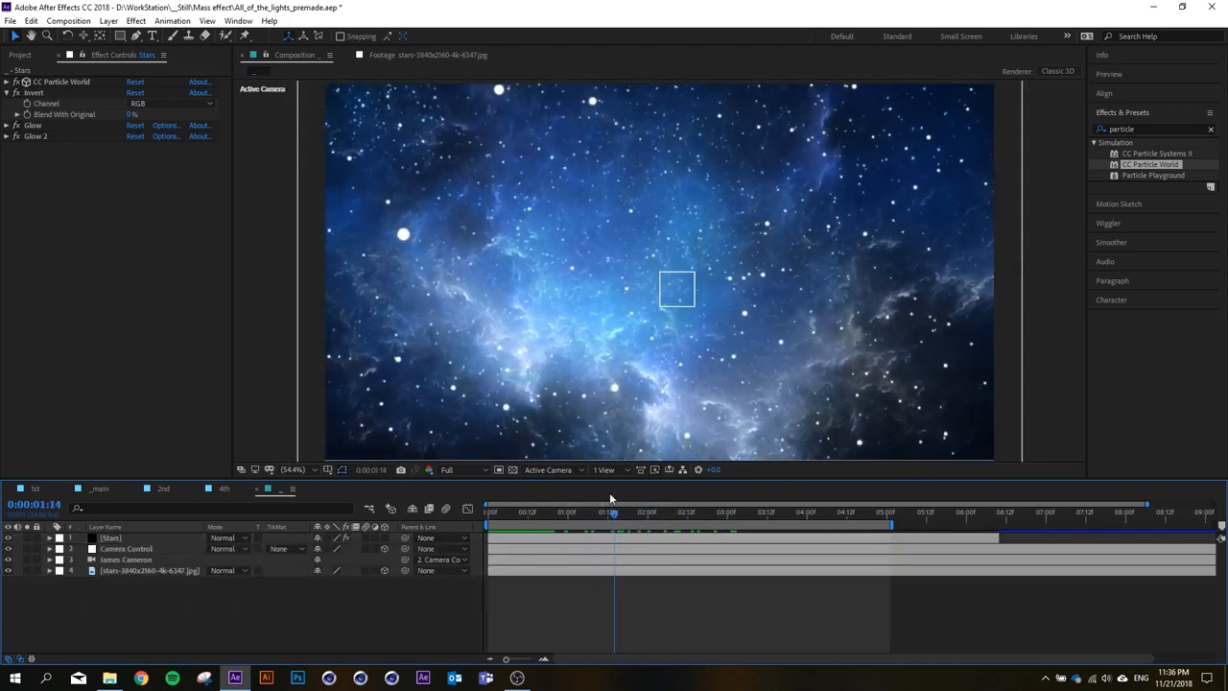
scroll(621, 318, "down", 1)
scroll(620, 316, "down", 2)
scroll(618, 309, "up", 2)
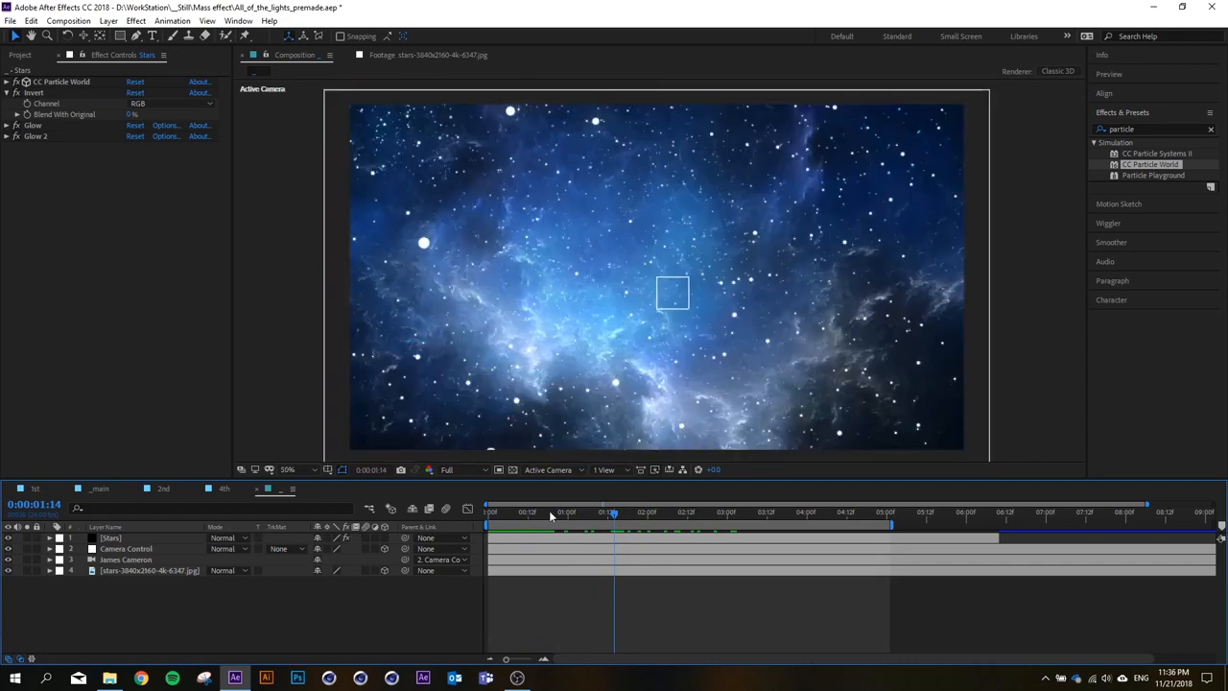
left_click(562, 513)
left_click_drag(576, 518, 640, 518)
Duplicate the stars-3840x2160-4k-6347.jpg layer once.
left_click(134, 569)
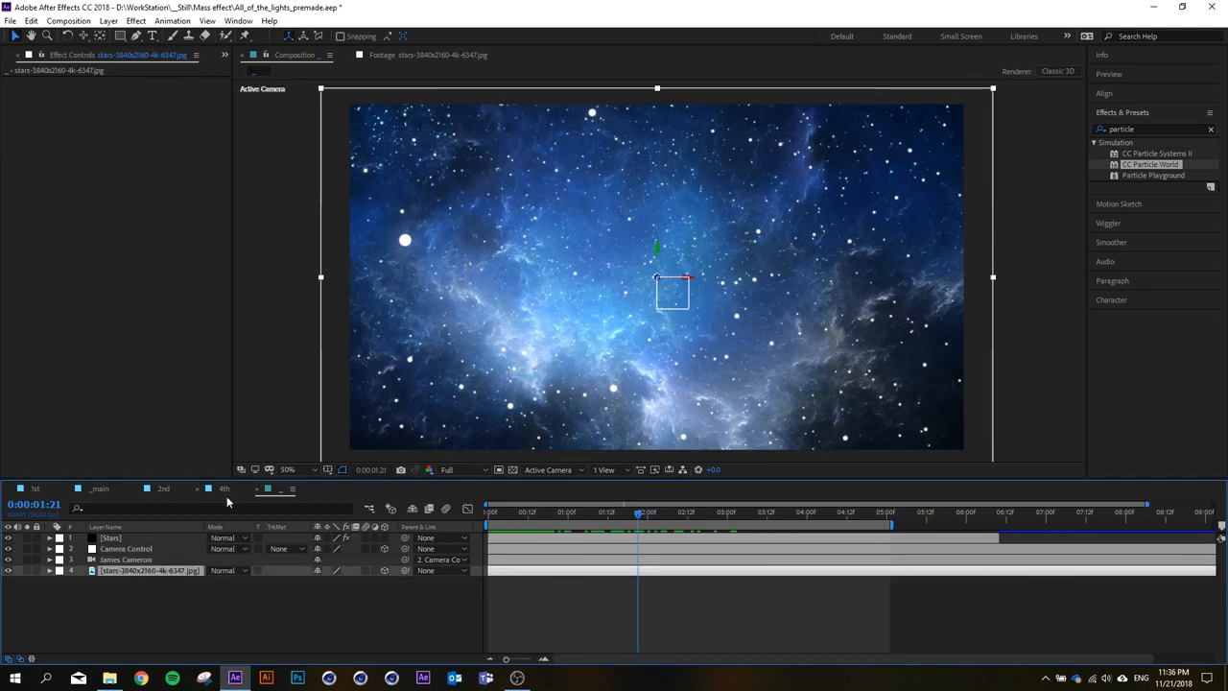
left_click(158, 577)
left_click(161, 572)
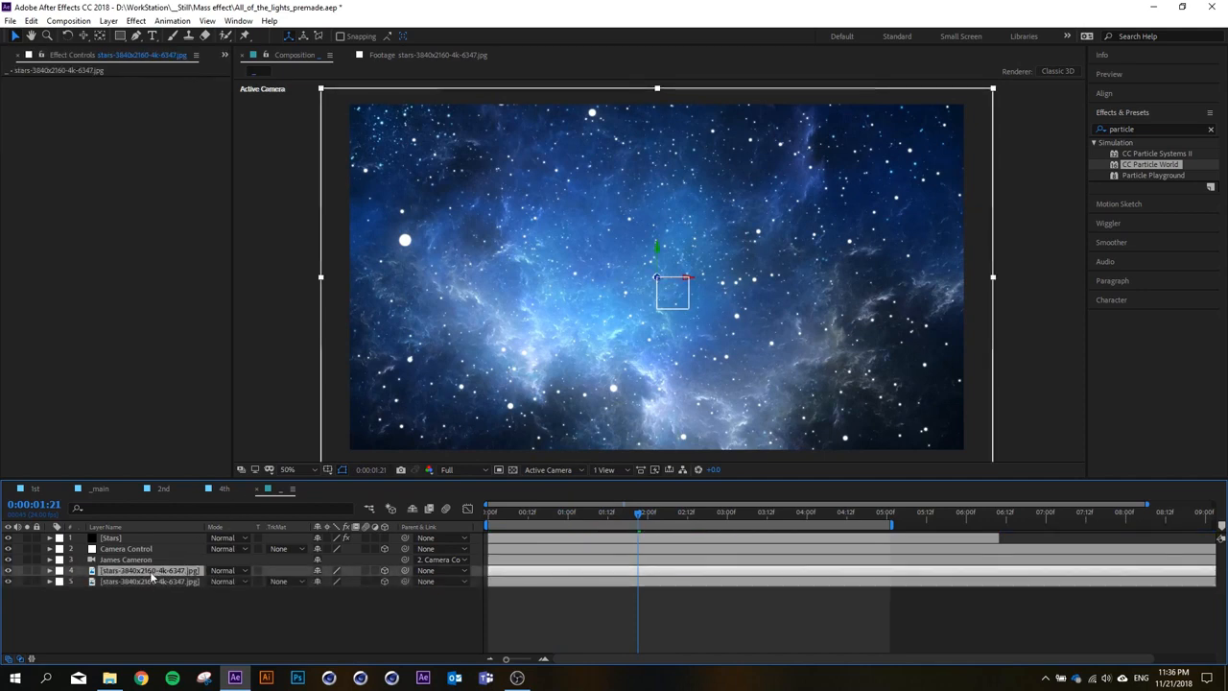
key("ctrl+d")
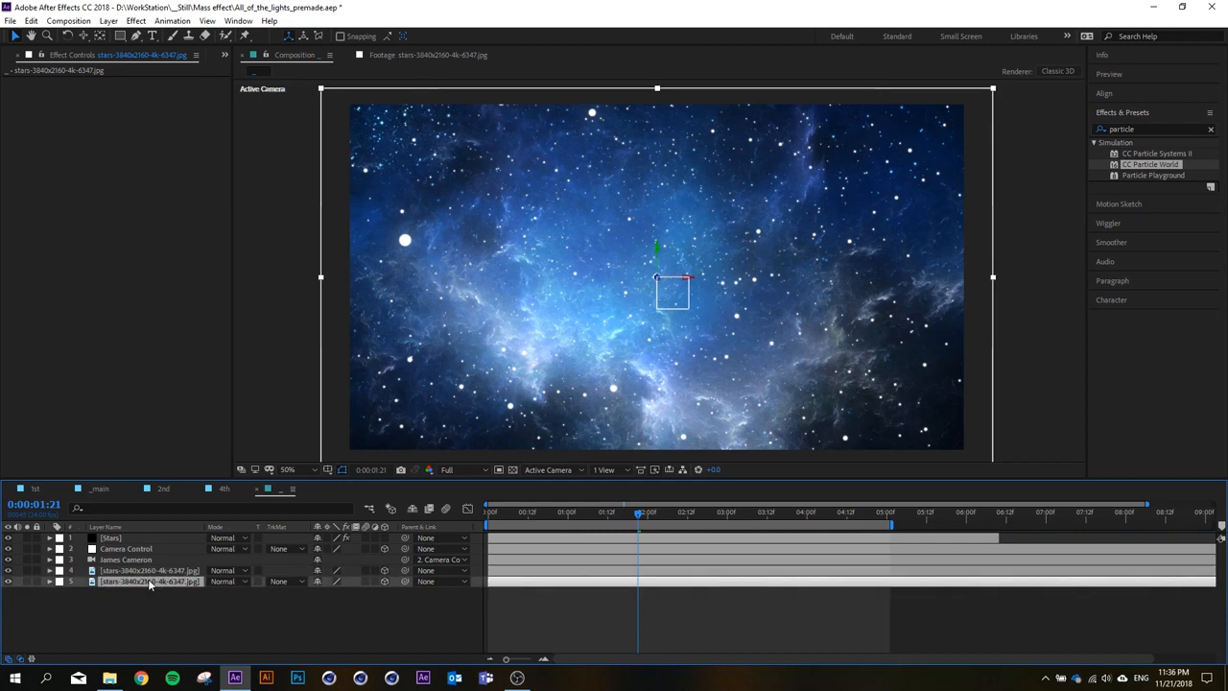
left_click(152, 570)
left_click(146, 581)
left_click(39, 23)
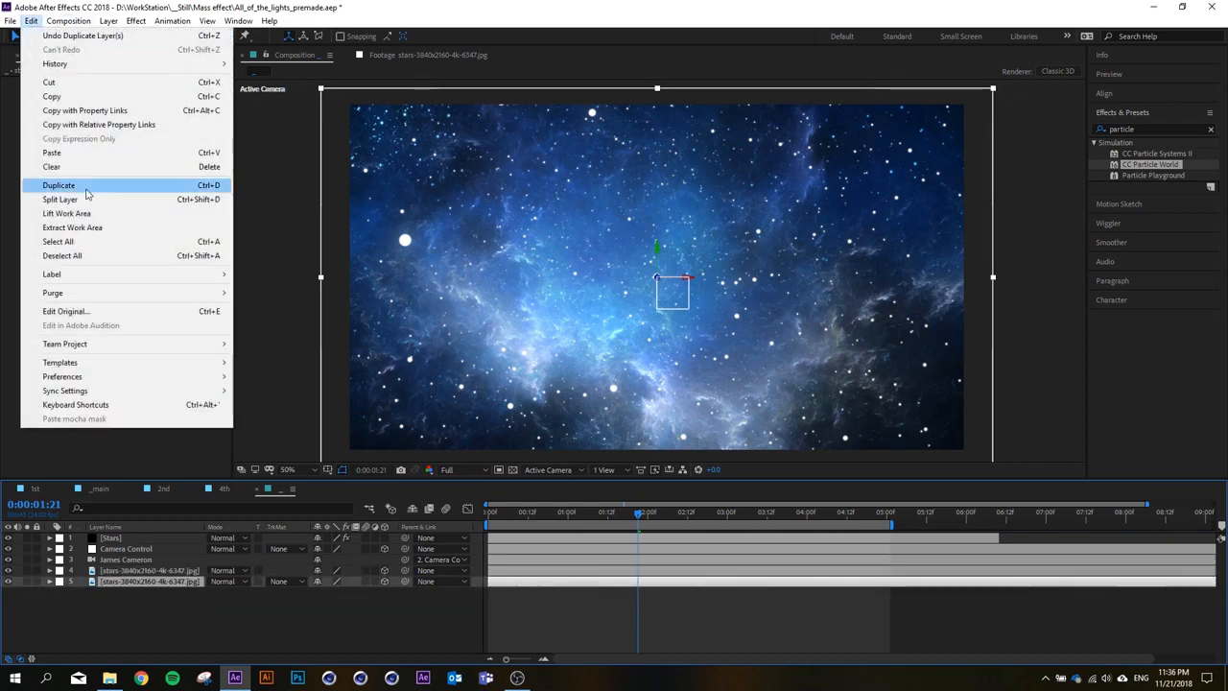
left_click(156, 599)
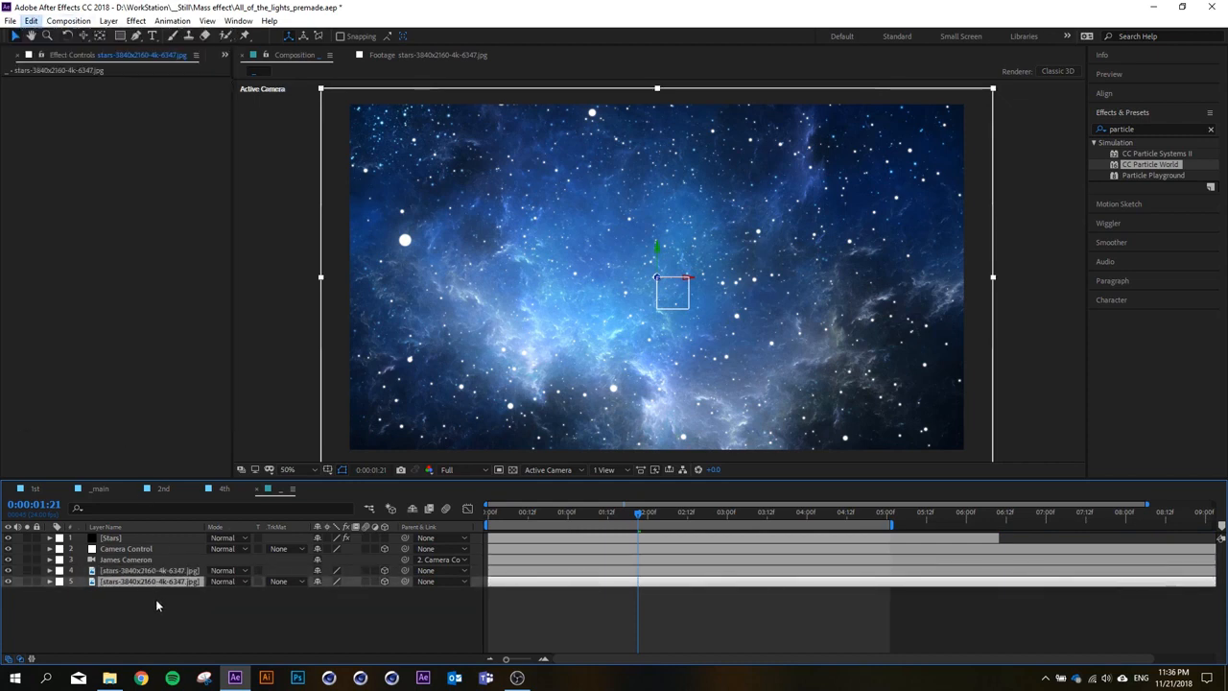
Draw a closed, curved Pen mask around the bright nebula cloud left of centre on the upper copy of the image.
left_click(152, 570)
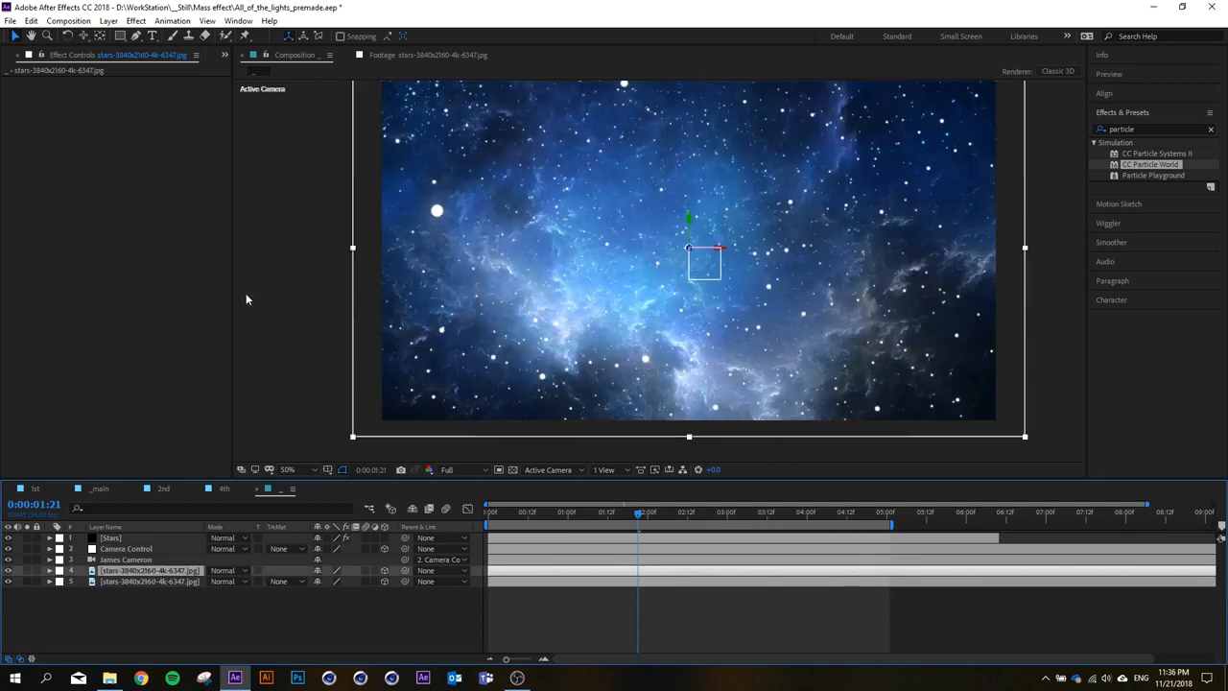
left_click(137, 37)
scroll(738, 235, "down", 2)
scroll(739, 235, "up", 2)
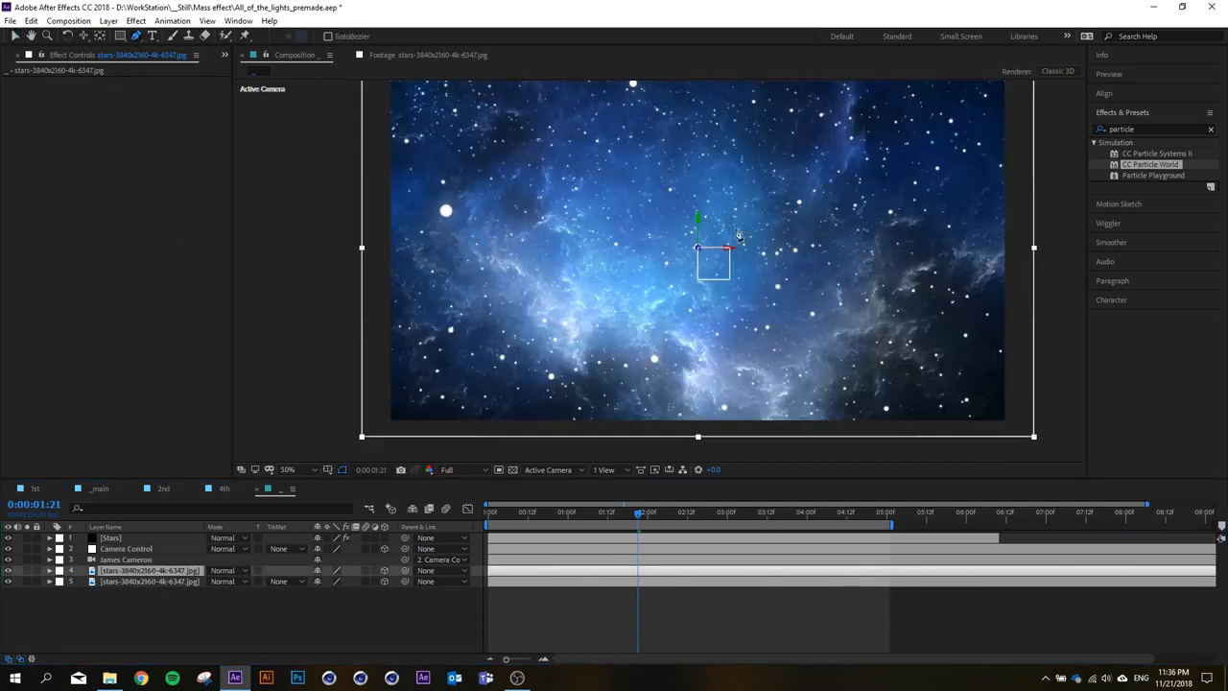
scroll(633, 199, "down", 2)
scroll(680, 198, "up", 2)
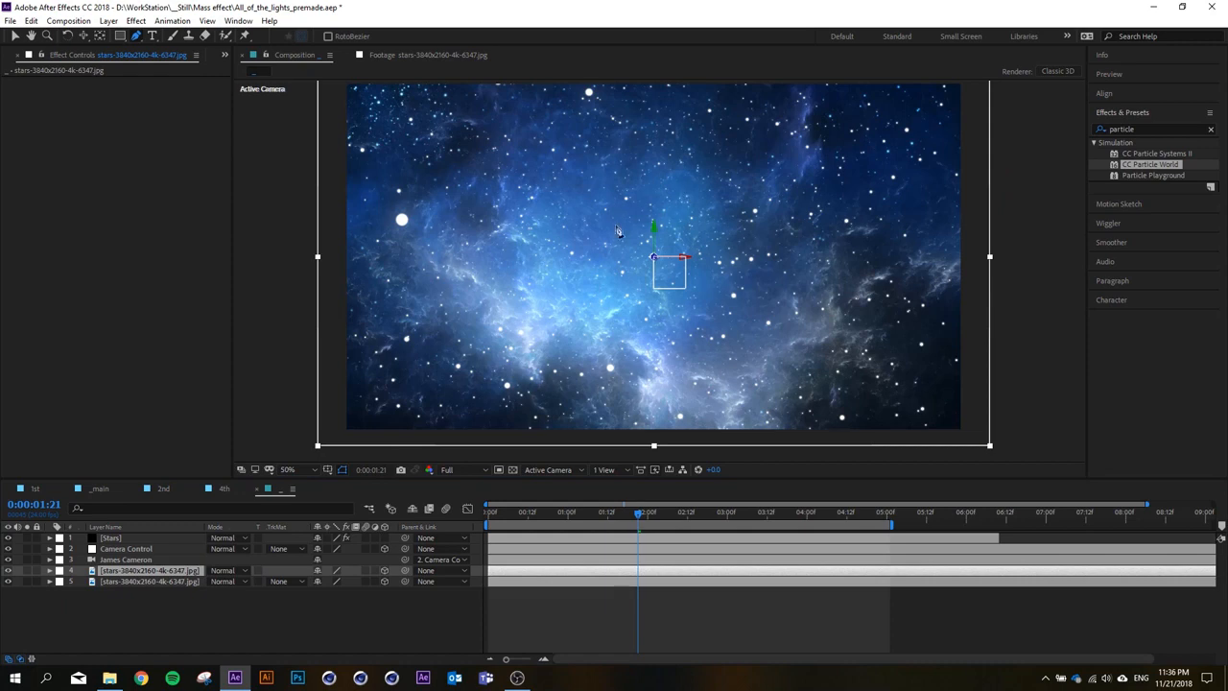
left_click(456, 193)
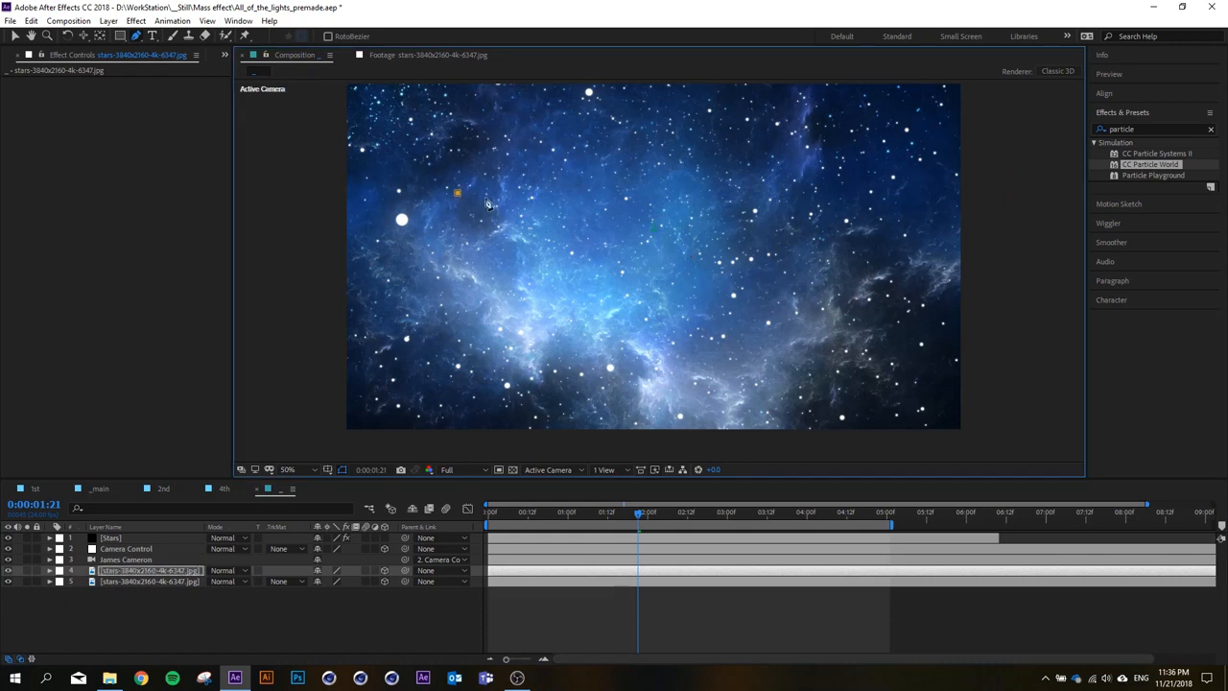
left_click_drag(551, 223, 621, 270)
left_click_drag(521, 379, 492, 361)
left_click_drag(447, 293, 447, 280)
left_click_drag(437, 218, 433, 201)
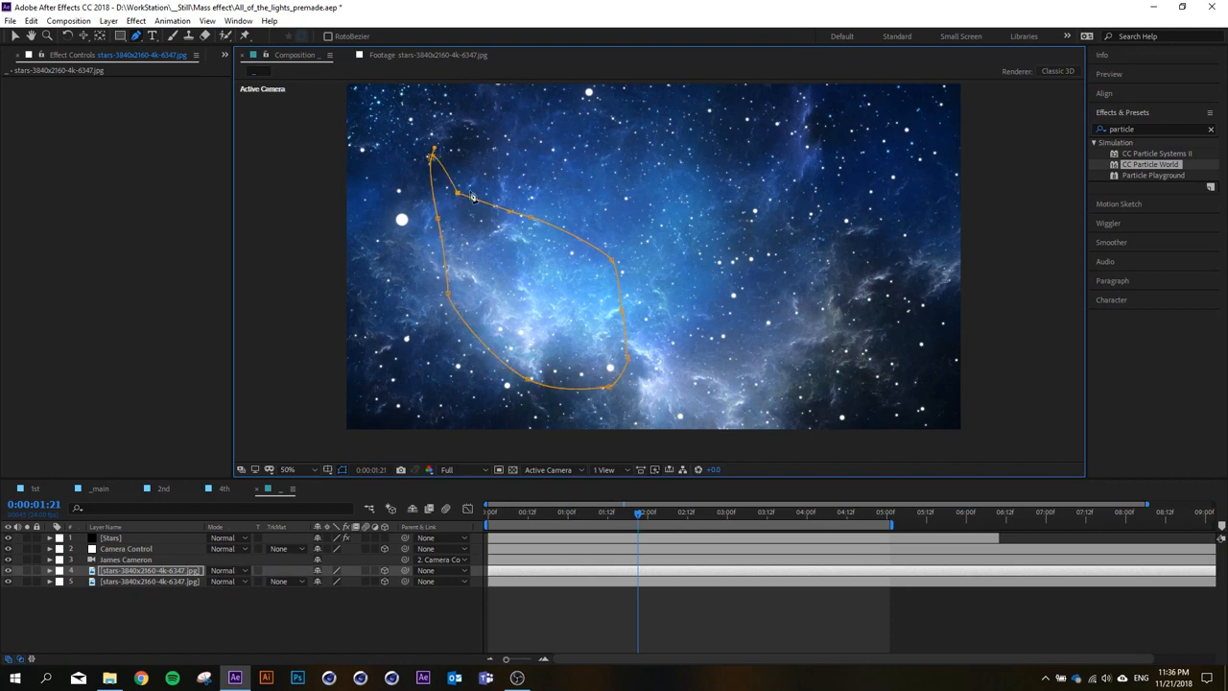
scroll(472, 197, "down", 2)
scroll(484, 223, "up", 2)
Set the masked nebula copy's Z position to 500 and scale it down to about its original size in the frame.
left_click(174, 572)
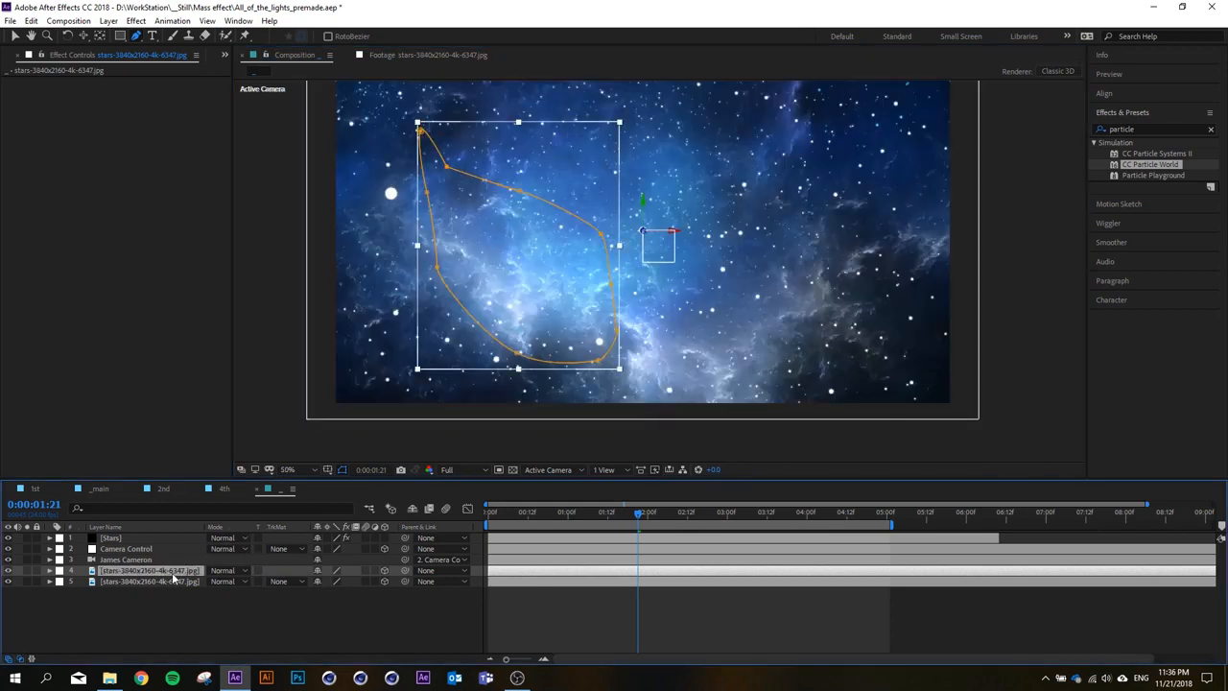
key("p")
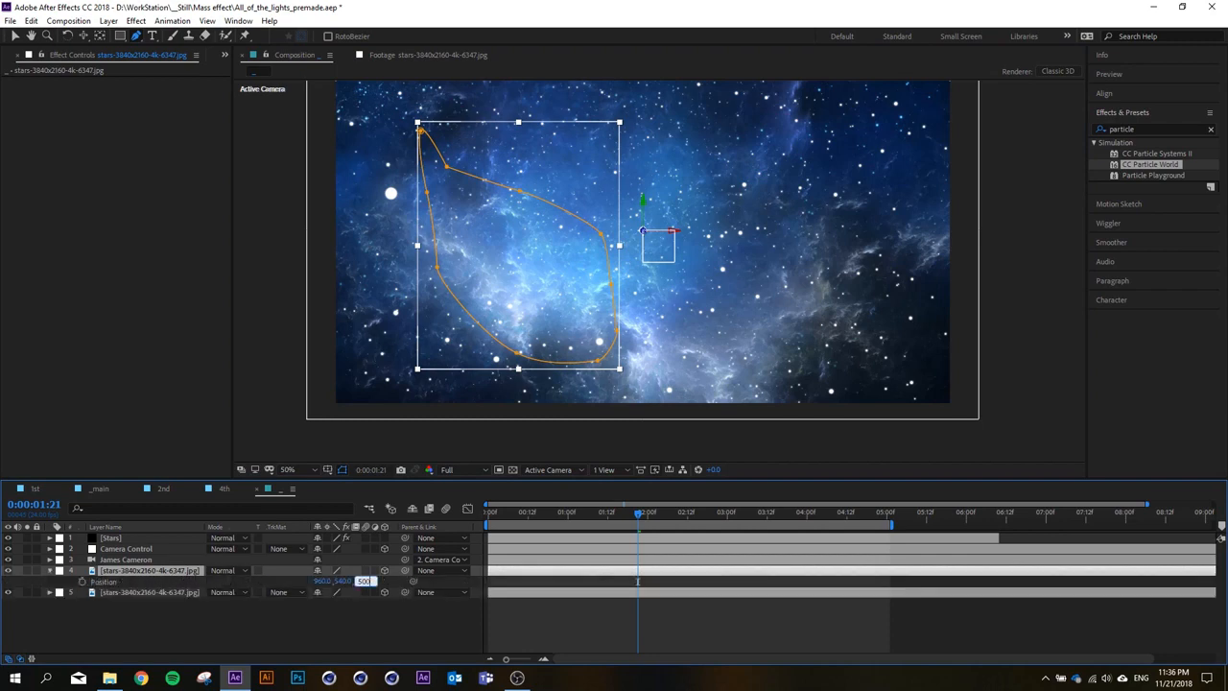
key("Return")
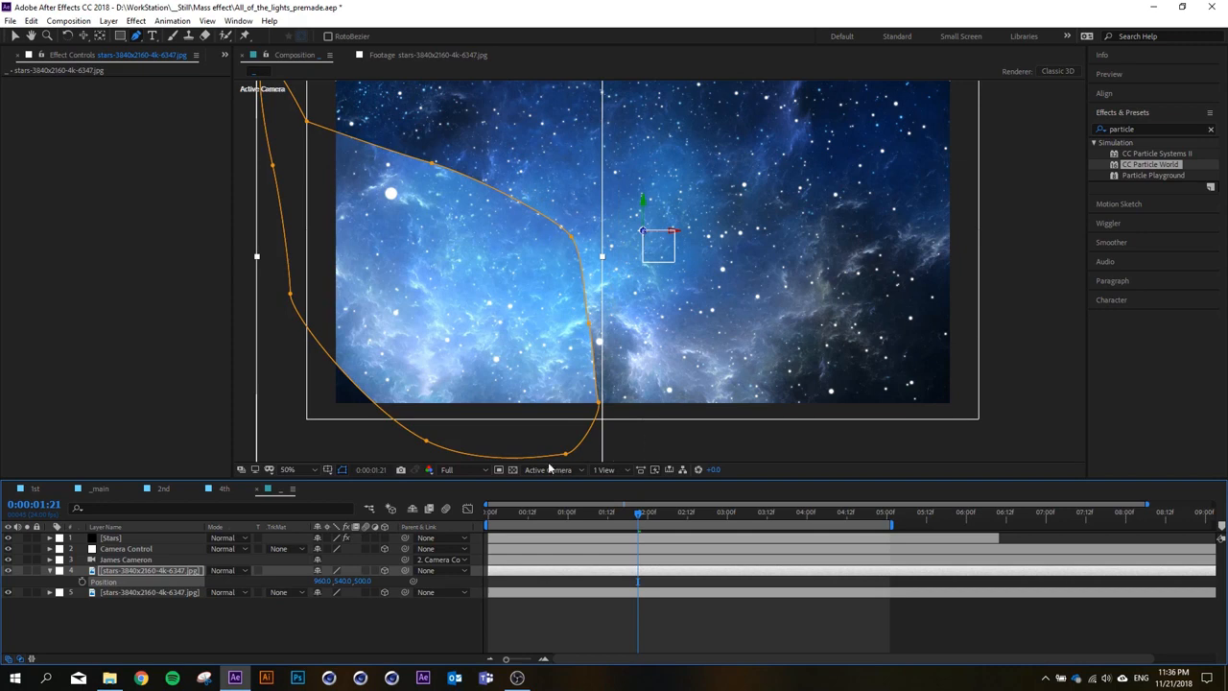
key("s")
left_click_drag(365, 581, 108, 581)
left_click(140, 572)
left_click(50, 572)
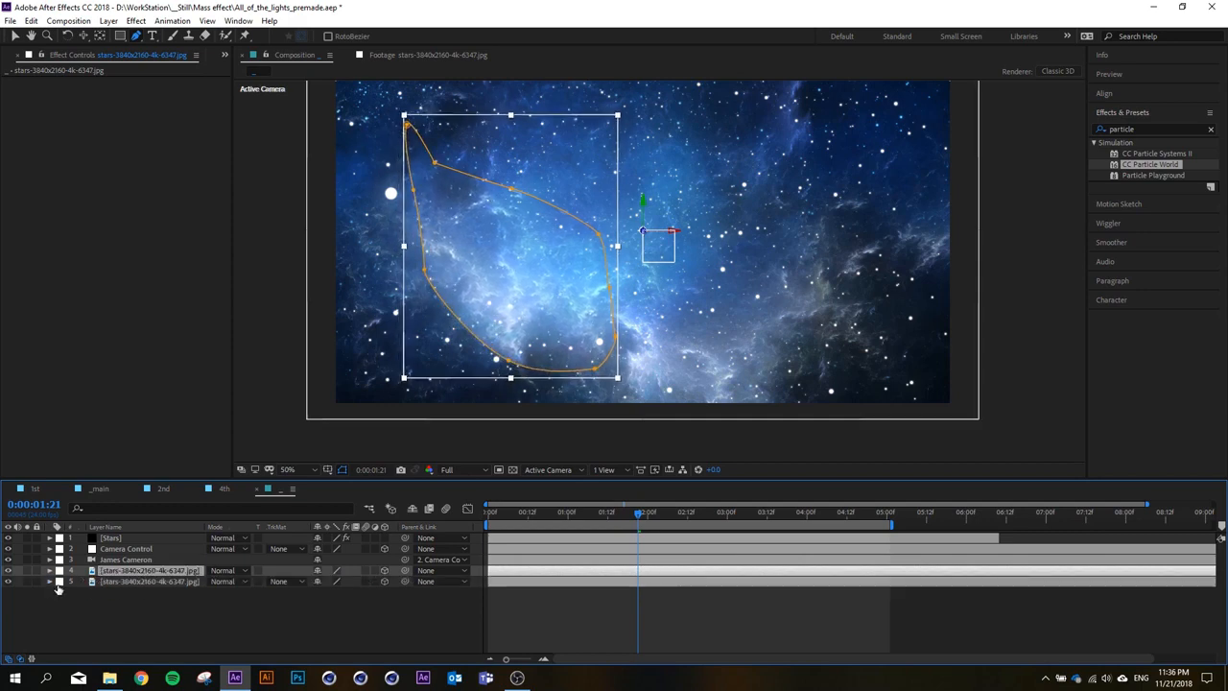
Expand the masked copy's Mask 1 settings and set its Mask Feather to 275 pixels.
left_click(50, 571)
left_click(61, 561)
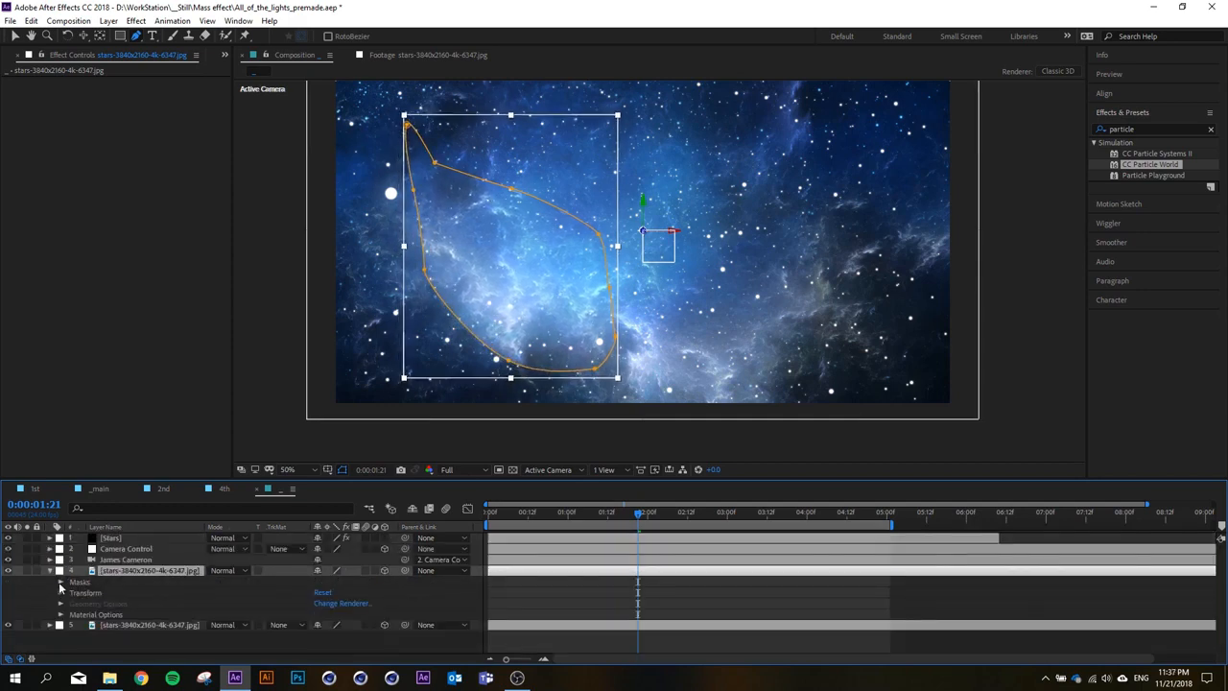
left_click(60, 582)
left_click(72, 593)
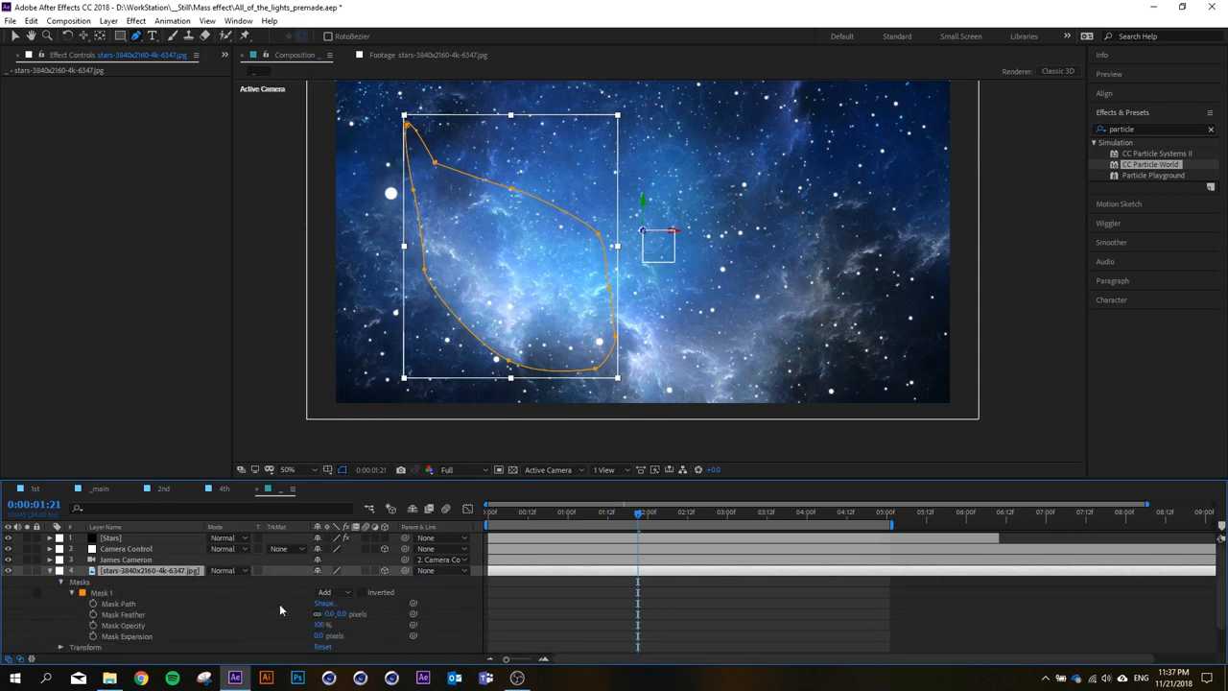
left_click_drag(340, 616, 355, 613)
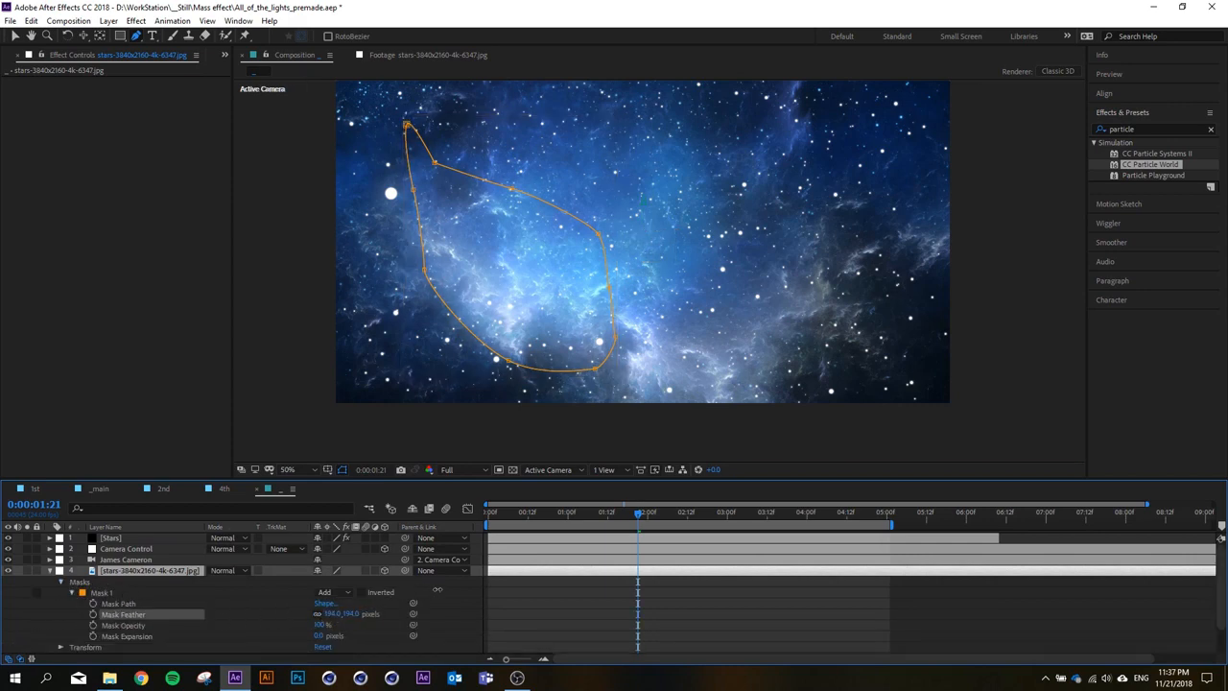
left_click(350, 614)
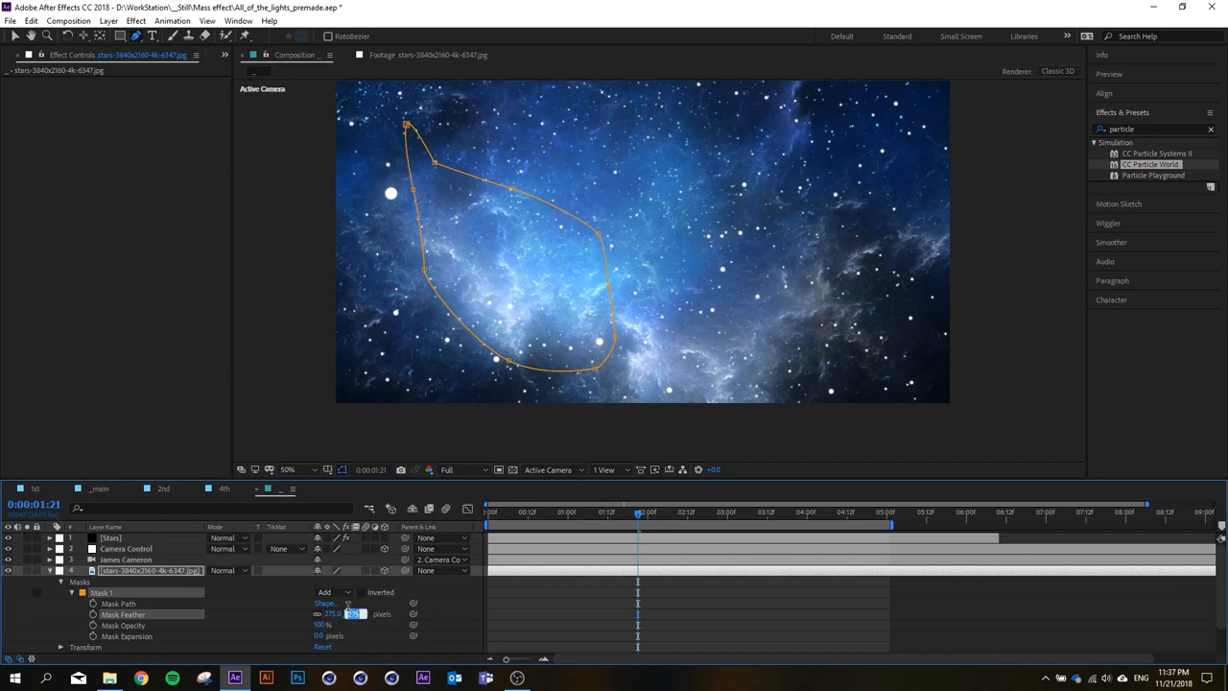
Inspect the feathered copy's depth in front of the background image in Custom View 1.
left_click(549, 469)
left_click(556, 605)
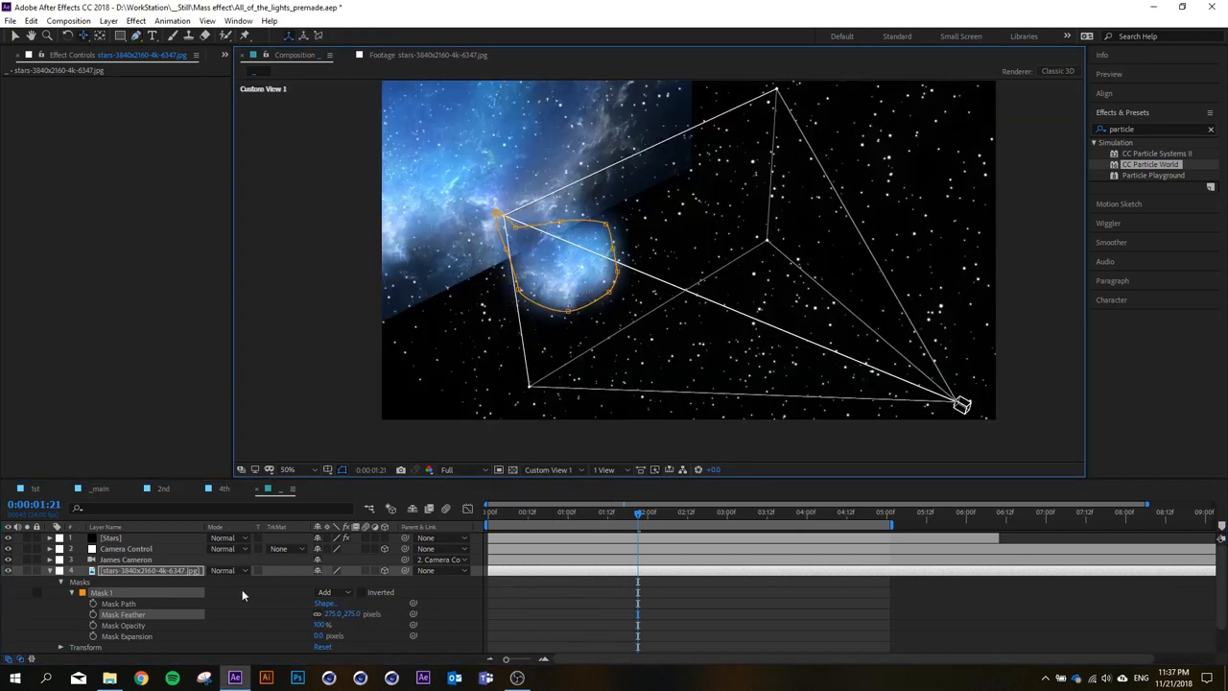
left_click(165, 569)
key("ctrl+d")
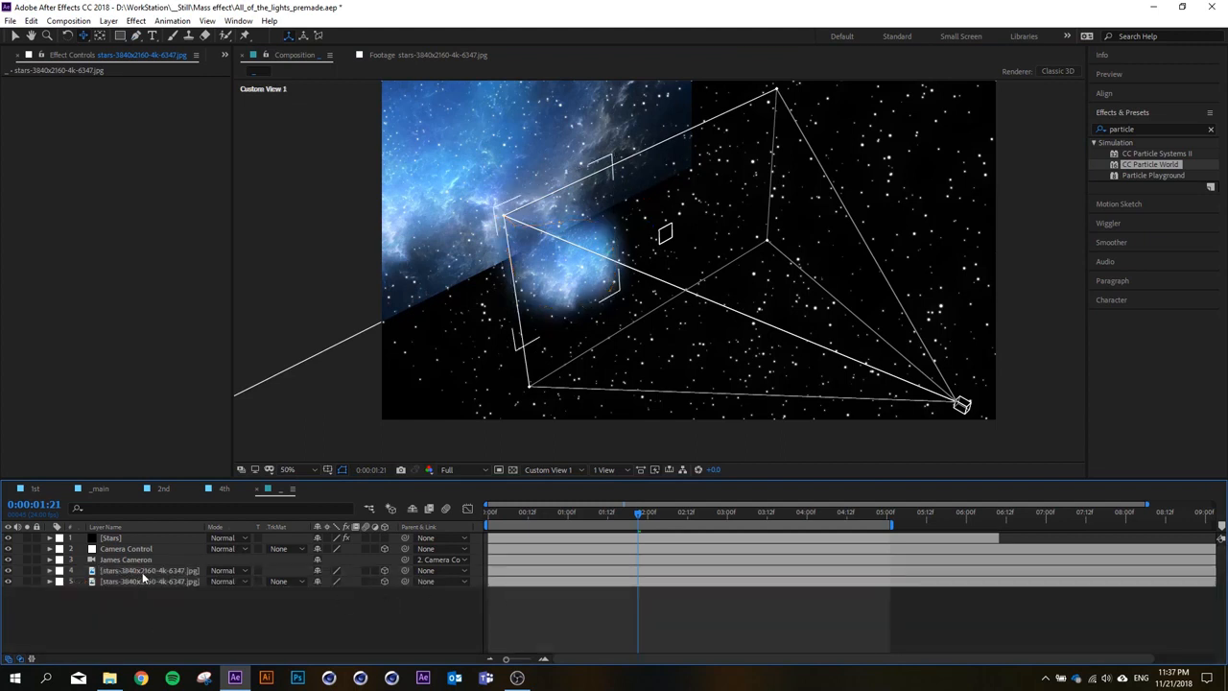
left_click(144, 571)
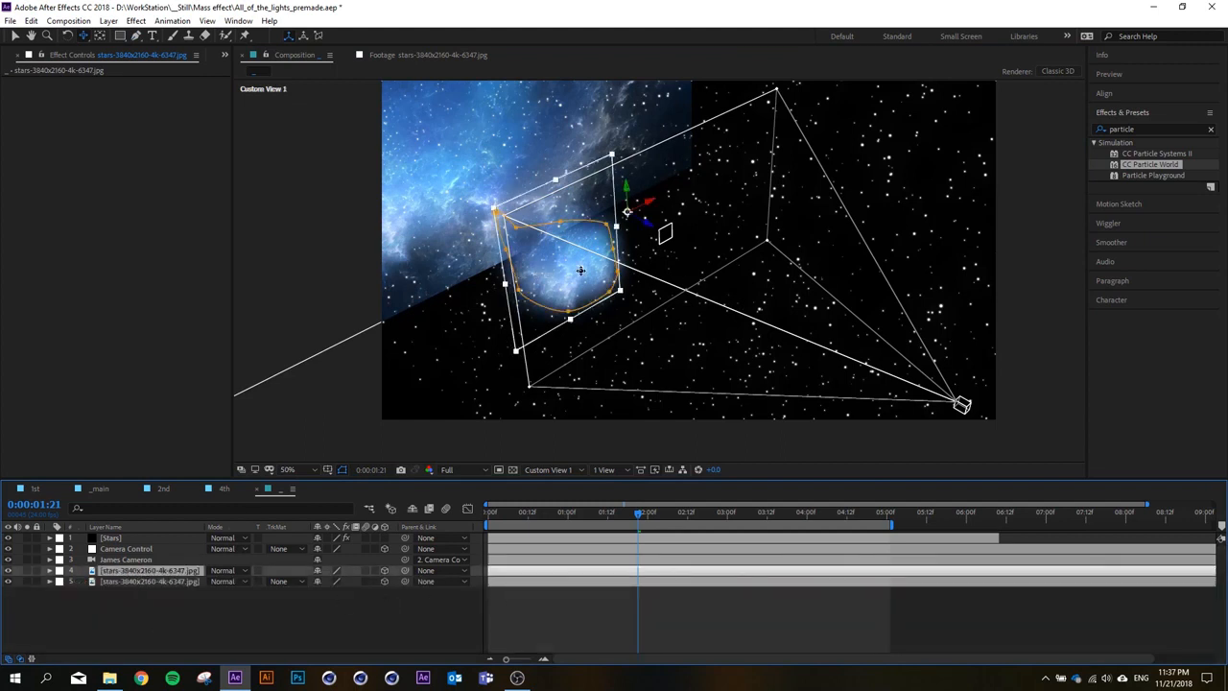
Check the parallax of the masked copy at different frames and zoom levels through the Active Camera.
key("v")
left_click(500, 513)
left_click_drag(503, 513, 675, 511)
left_click(545, 470)
left_click(552, 491)
left_click(535, 513)
scroll(580, 305, "down", 2)
scroll(580, 305, "up", 1)
scroll(589, 297, "down", 2)
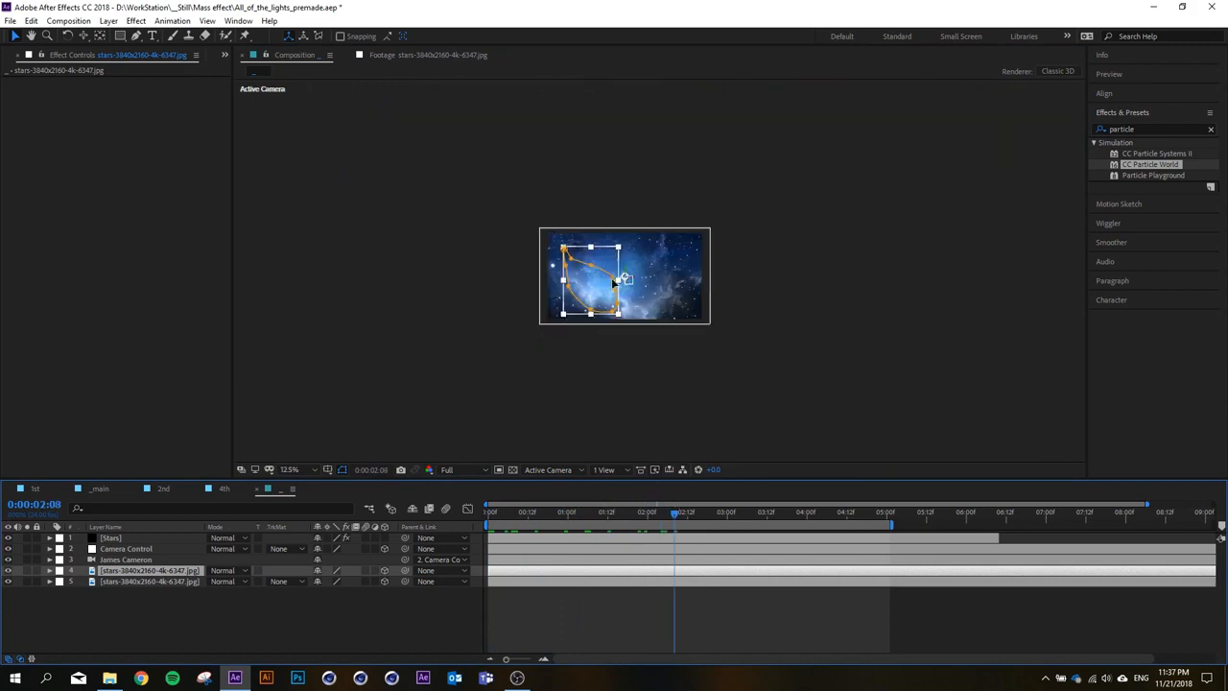
scroll(611, 278, "up", 1)
left_click_drag(533, 515, 584, 516)
scroll(652, 264, "down", 1)
scroll(661, 257, "up", 2)
Rotate the masked copy to X 6.2°, Y -19.1° and Z 33.6°, and shift it slightly left in the frame.
key("r")
left_click_drag(334, 617, 231, 598)
left_click(198, 569)
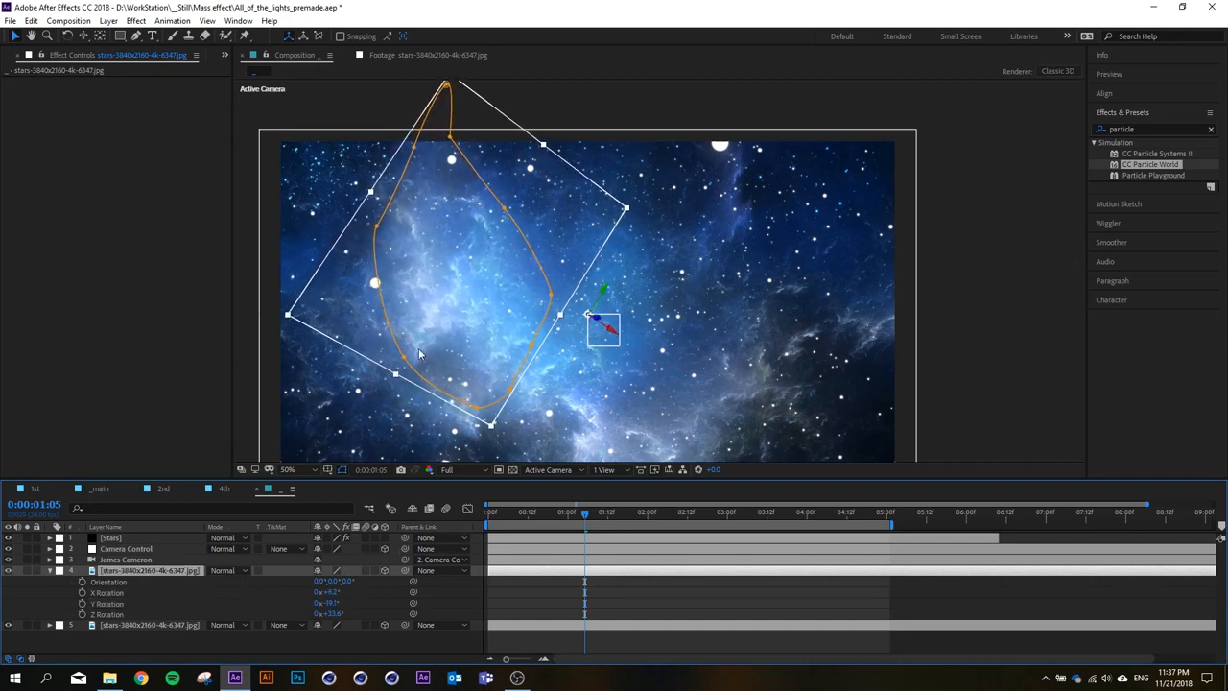
left_click_drag(467, 315, 437, 311)
Set the masked copy's Z Rotation to 51.6° and nudge it down and left over the nebula edge.
key("r")
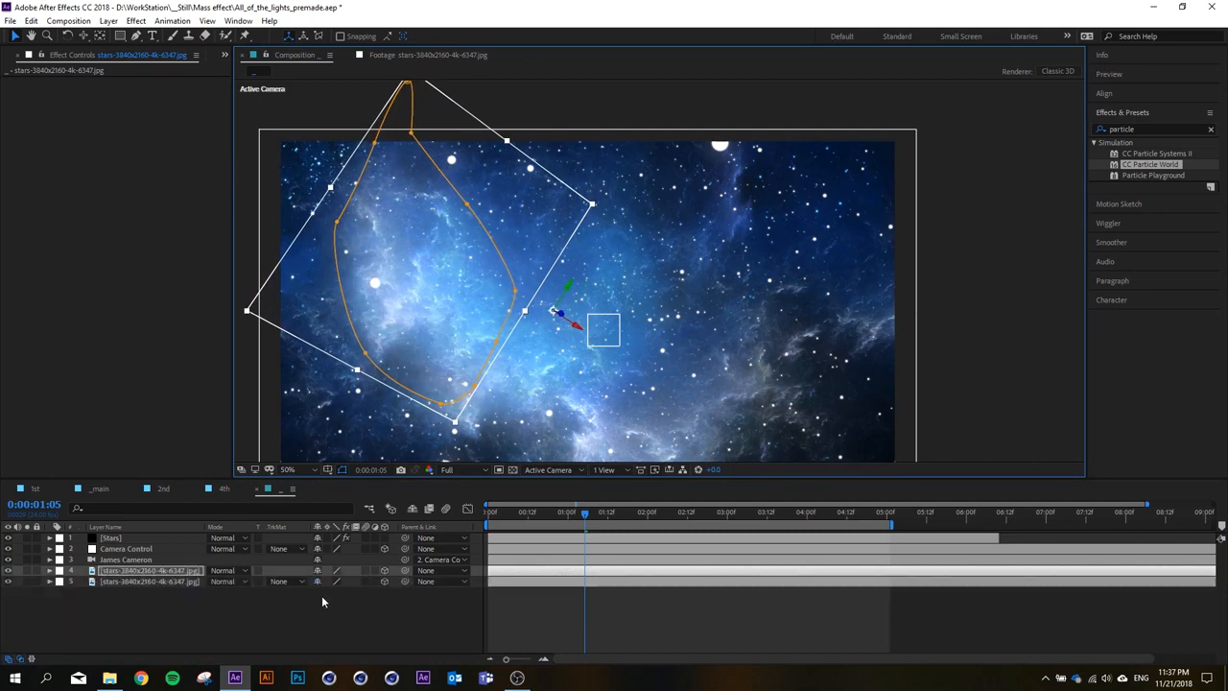
key("r")
left_click_drag(330, 613, 449, 575)
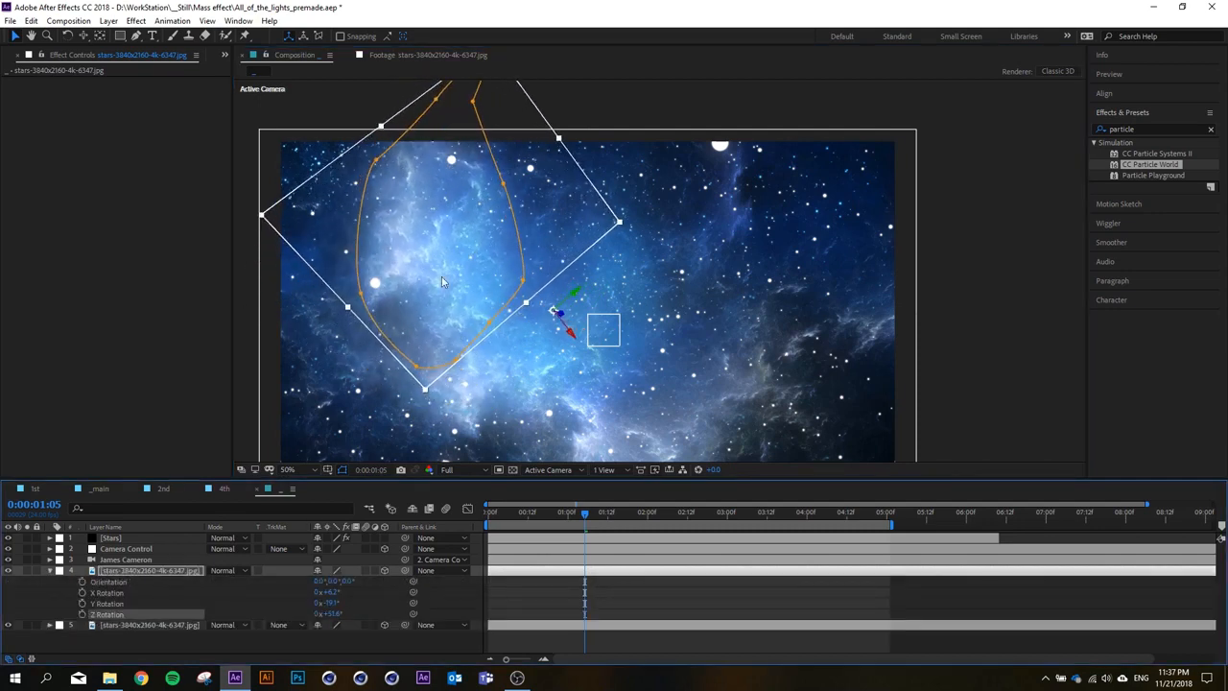
left_click_drag(436, 225, 417, 244)
scroll(460, 249, "down", 2)
scroll(459, 254, "down", 1)
scroll(461, 258, "up", 1)
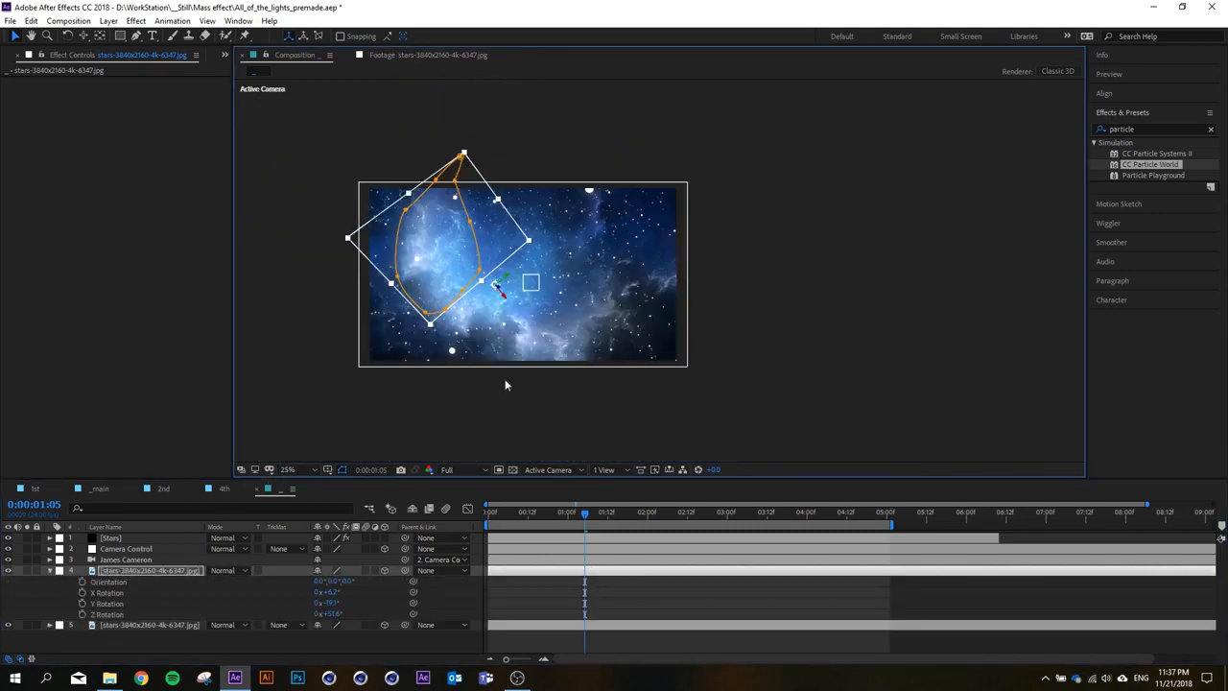
left_click_drag(509, 516, 627, 515)
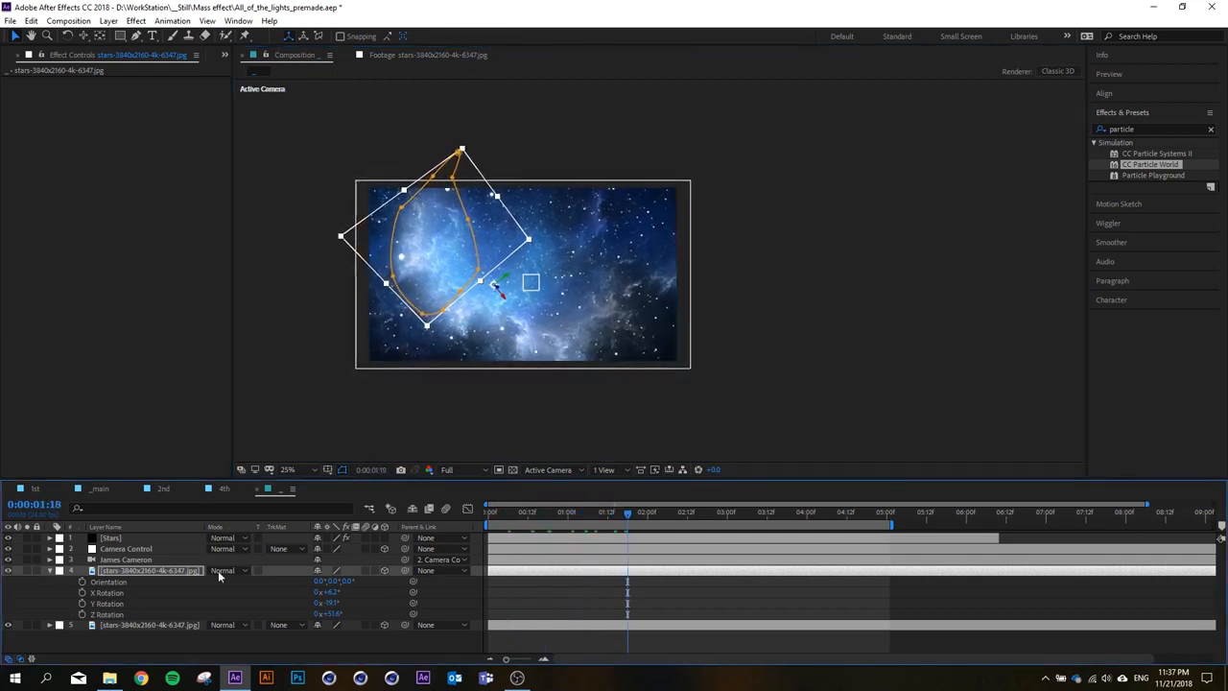
Set the masked copy's Z position to 222 and its scale to 62.8%.
key("p")
left_click_drag(326, 582, 293, 581)
left_click_drag(106, 571, 148, 573)
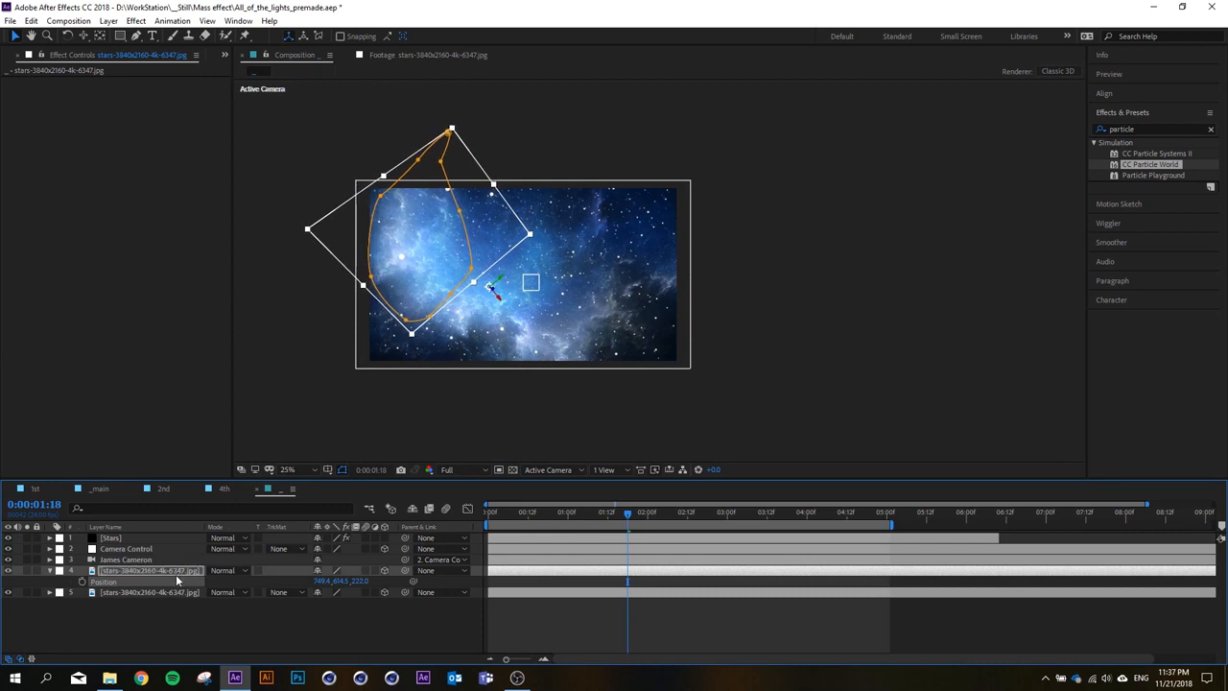
left_click(140, 571)
key("s")
left_click_drag(355, 581, 340, 581)
left_click(366, 616)
Preview the camera move from the first frame to check how the nebula copy blends.
left_click_drag(492, 515, 470, 519)
scroll(395, 261, "up", 2)
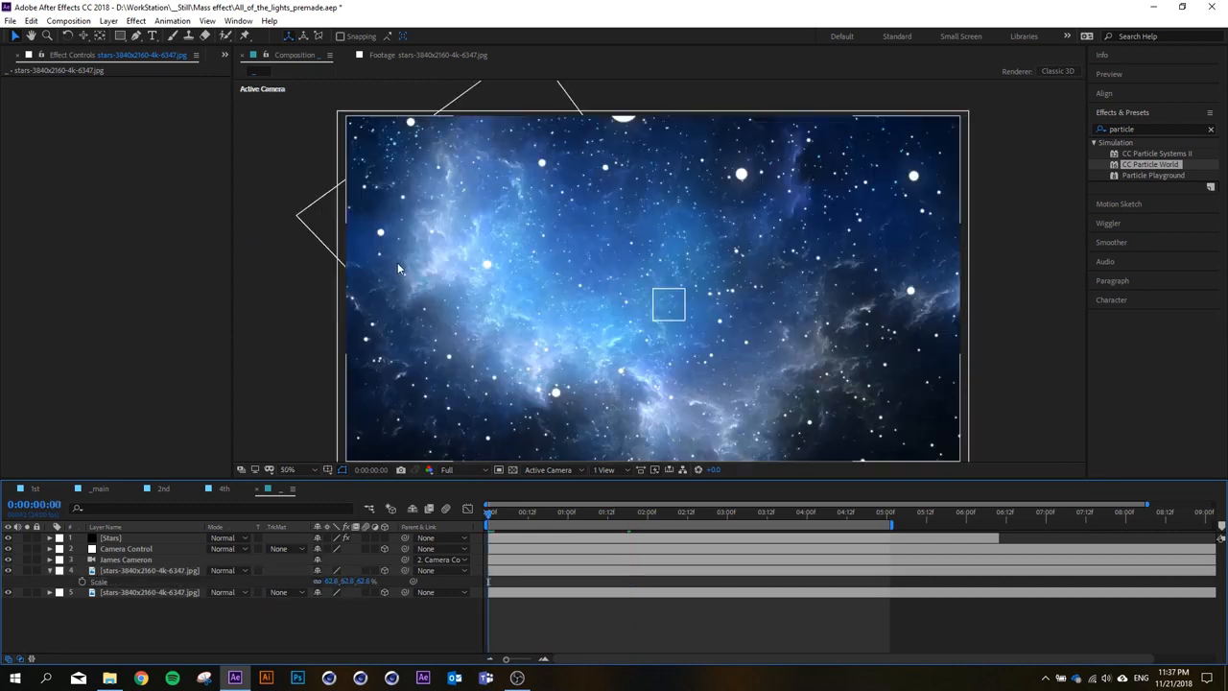
key("space")
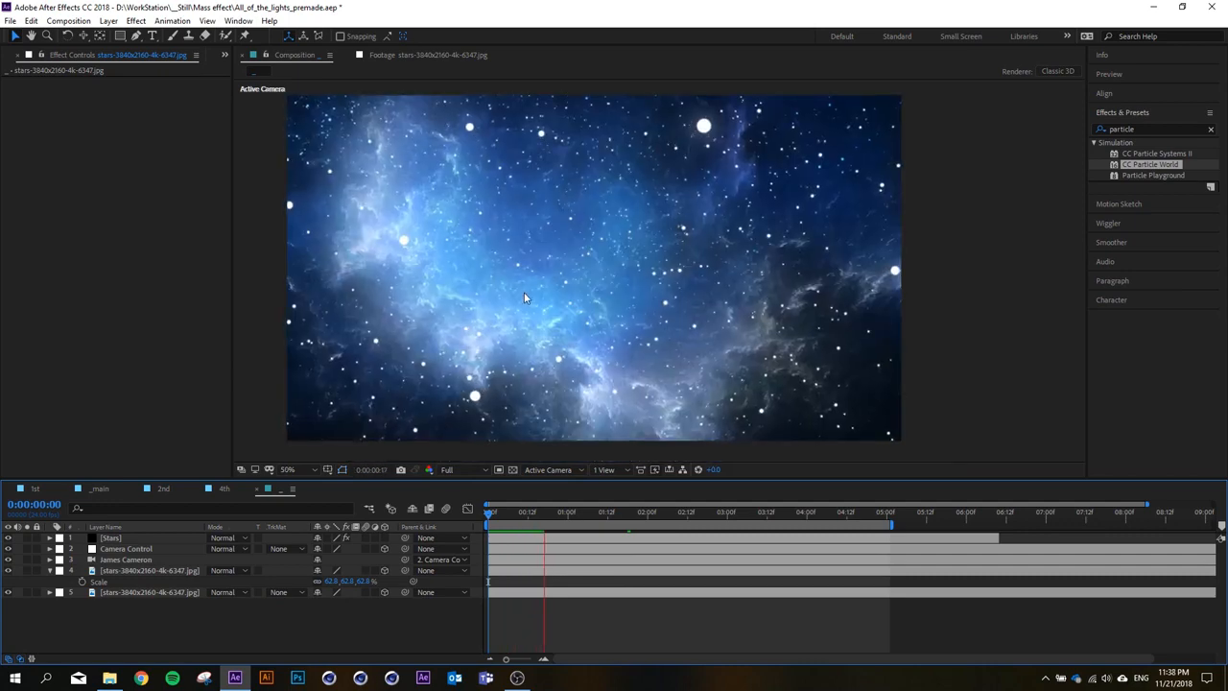
key("space")
left_click_drag(503, 513, 473, 515)
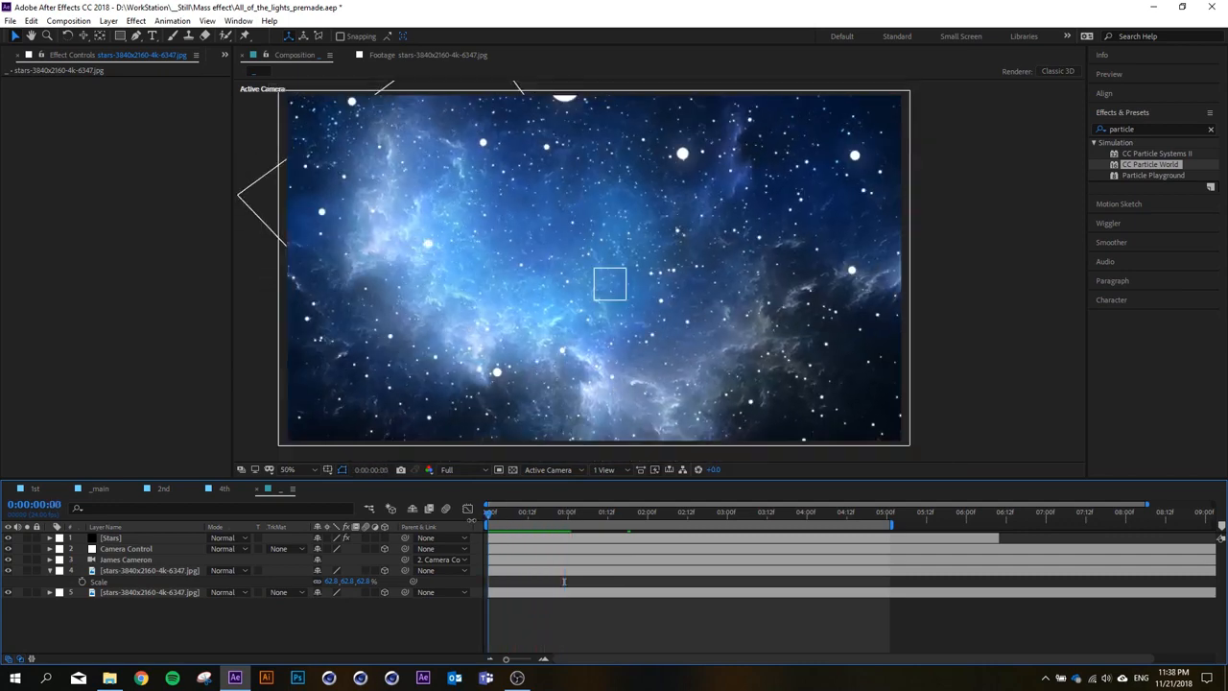
key("space")
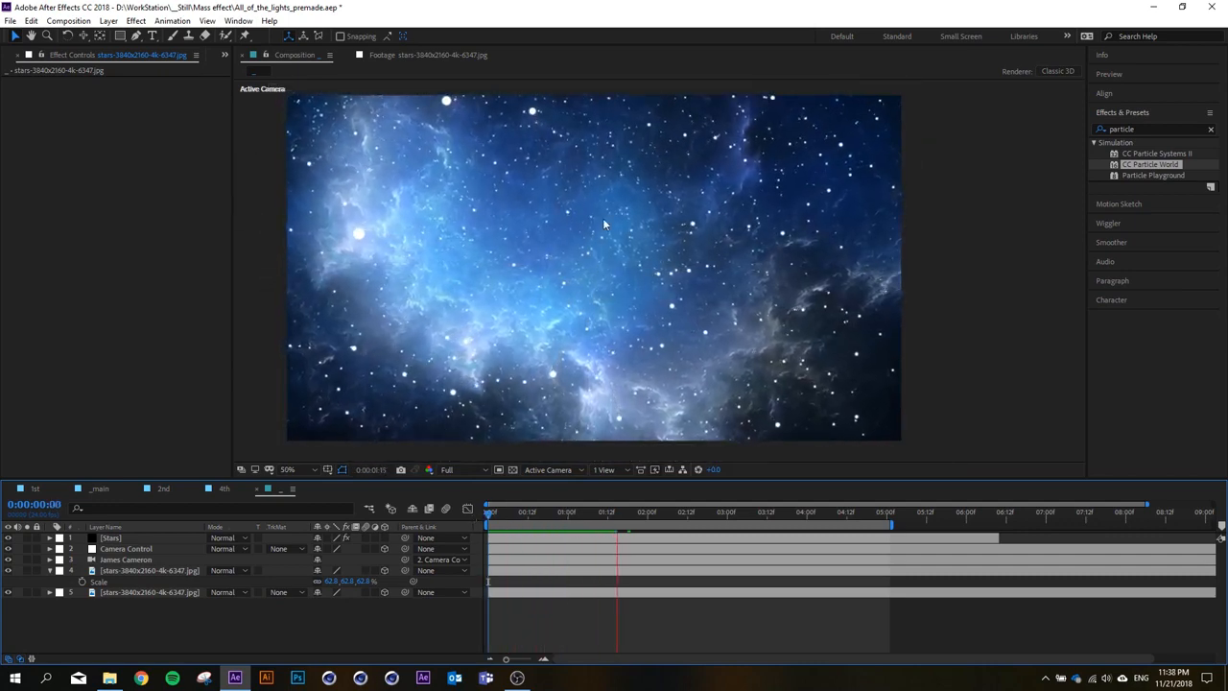
key("space")
Increase the masked nebula copy's Mask Feather to about 440 pixels and check it at an earlier frame.
left_click(157, 569)
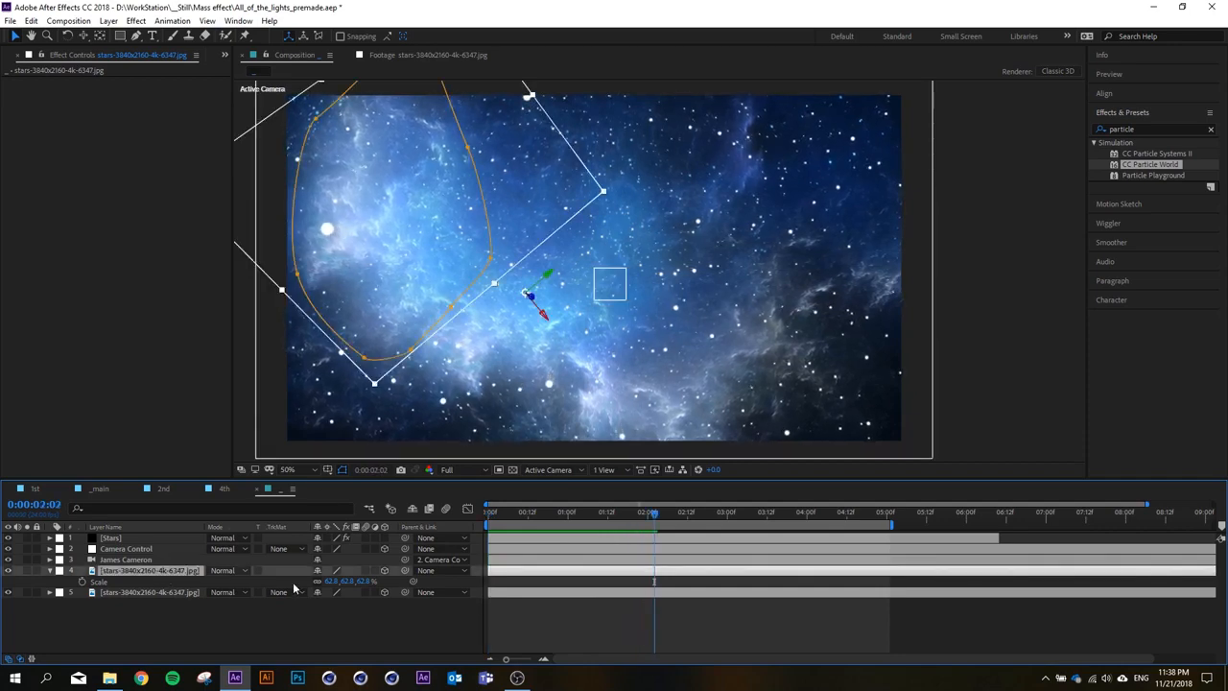
key("r")
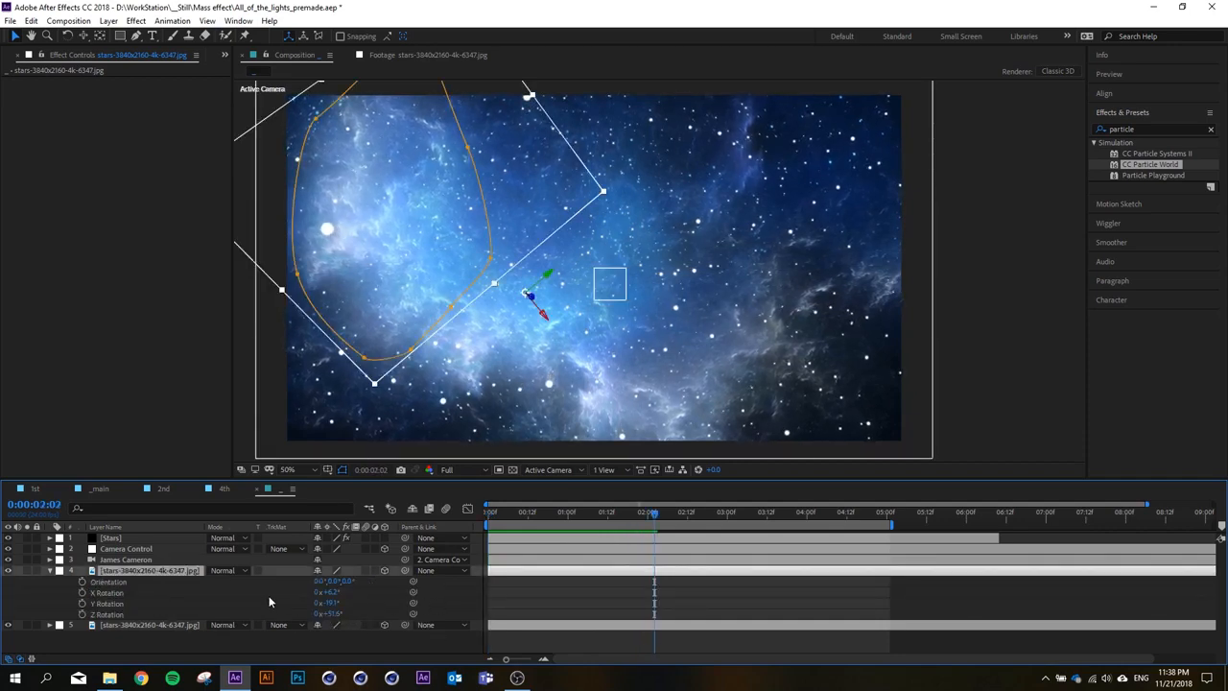
key("f")
left_click_drag(353, 592, 446, 591)
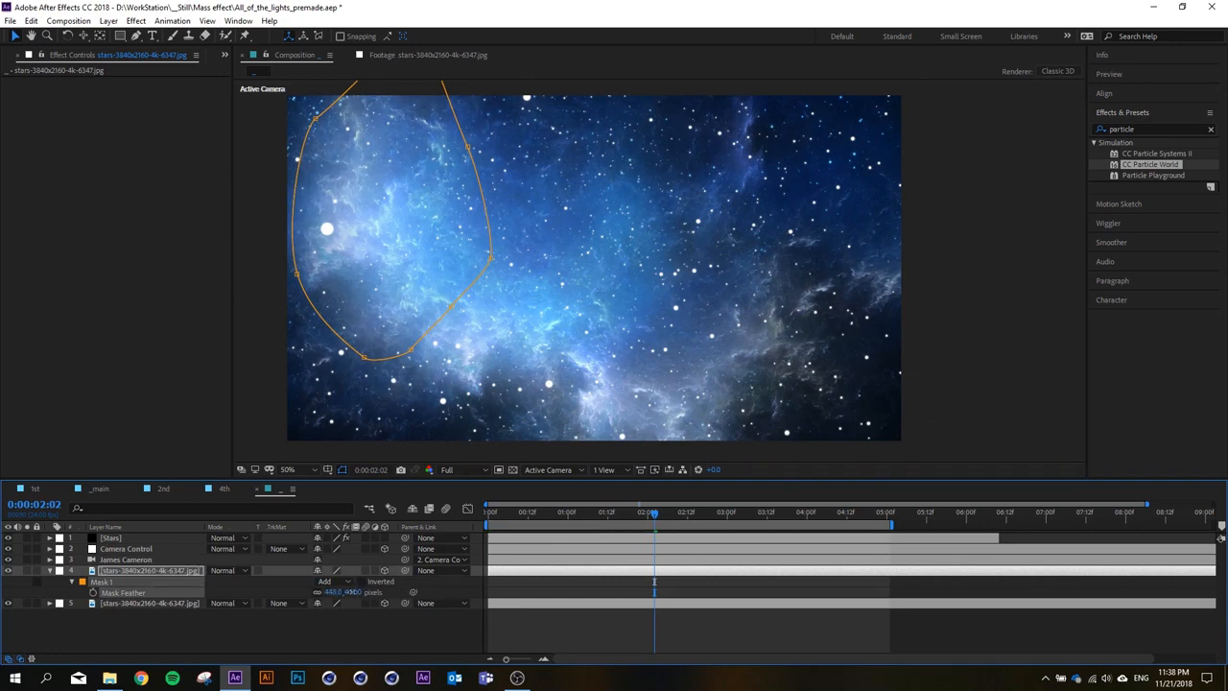
left_click_drag(532, 511, 564, 511)
Push the masked nebula copy farther back to a Z position of 319.
left_click(156, 570)
key("r")
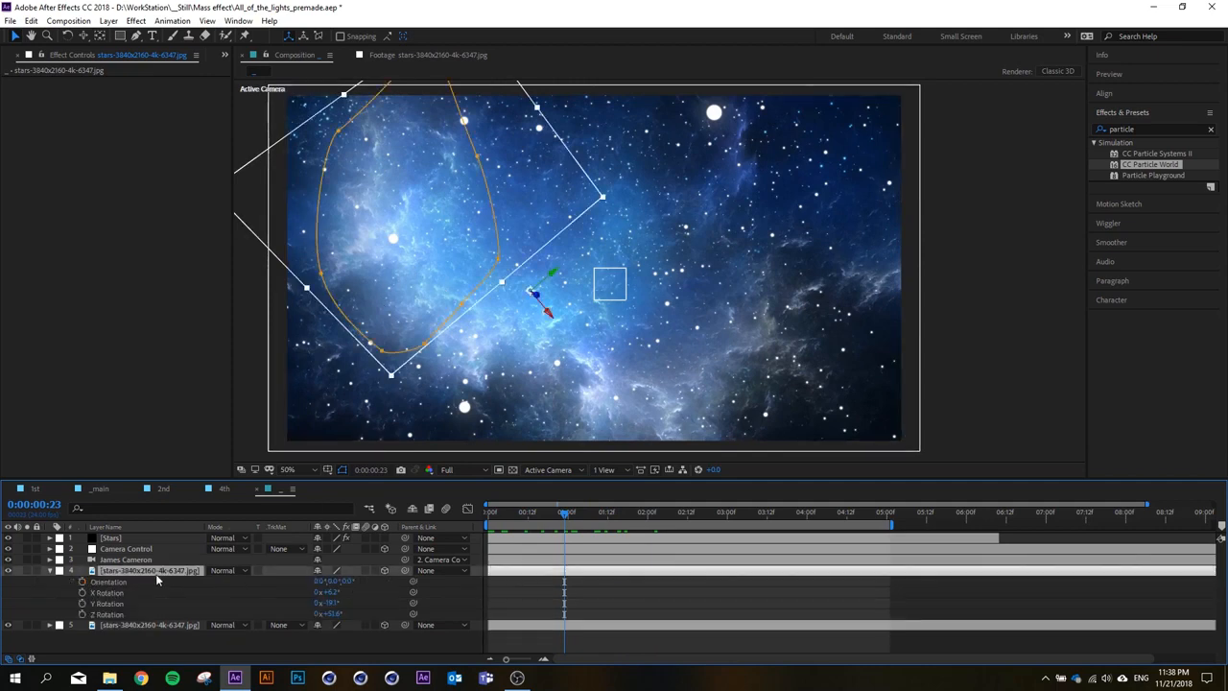
key("p")
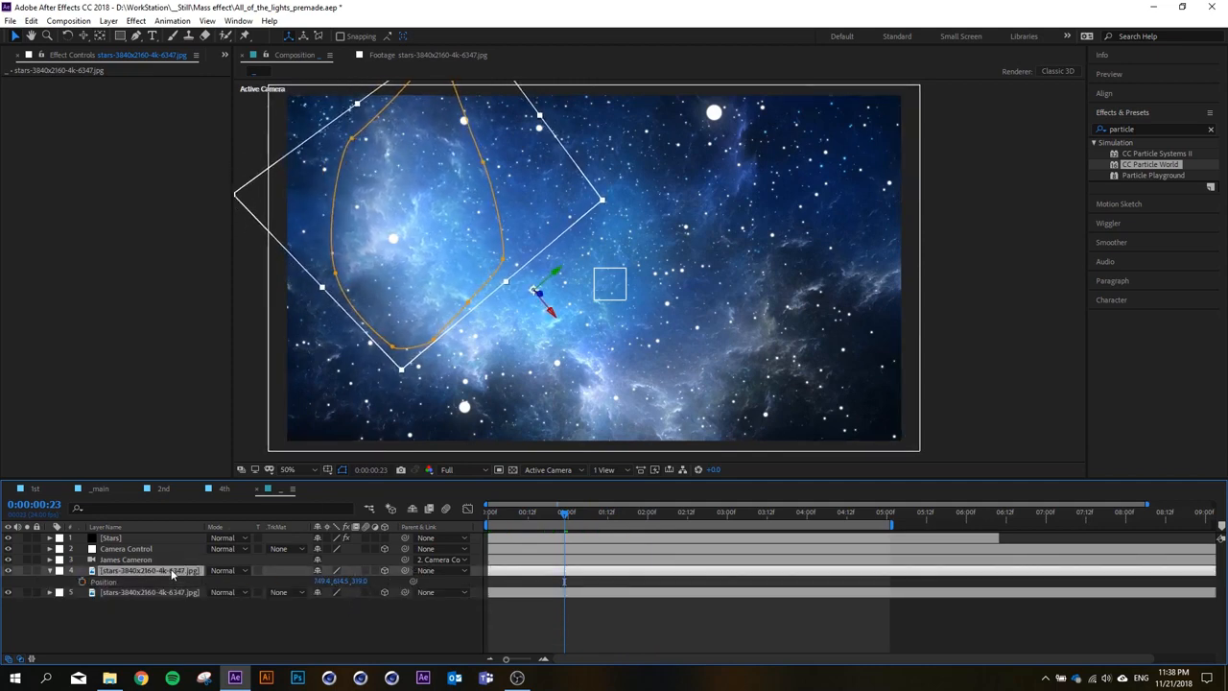
Set the masked copy's Z Rotation to about 62° and nudge it slightly up and left in the frame.
key("r")
left_click_drag(334, 613, 380, 583)
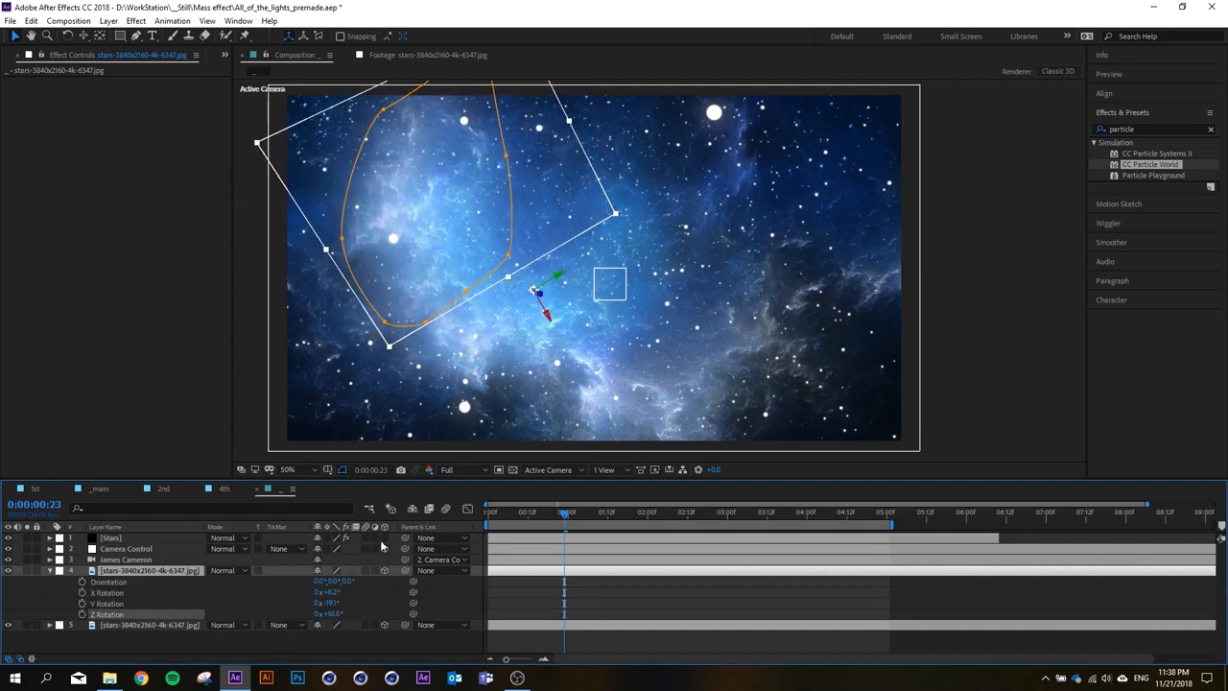
left_click_drag(430, 261, 413, 257)
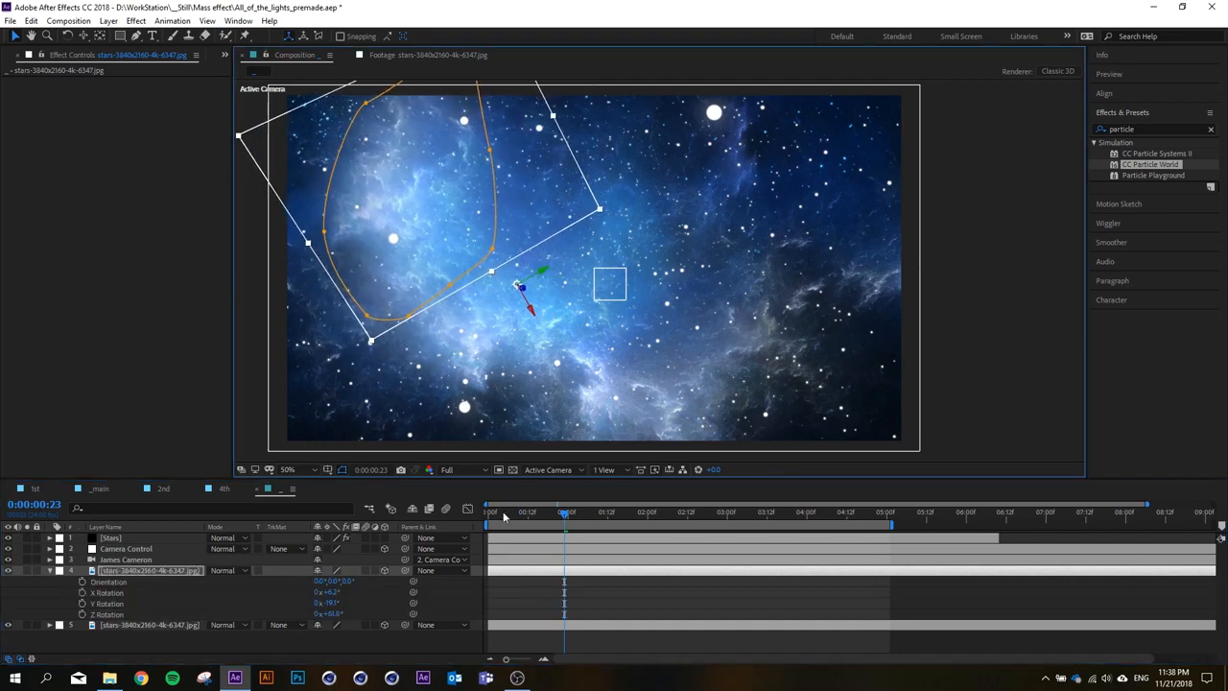
left_click_drag(503, 517, 478, 500)
scroll(764, 317, "down", 2)
scroll(754, 345, "up", 2)
Duplicate the unmasked background stars-3840x2160-4k-6347.jpg layer.
left_click(173, 637)
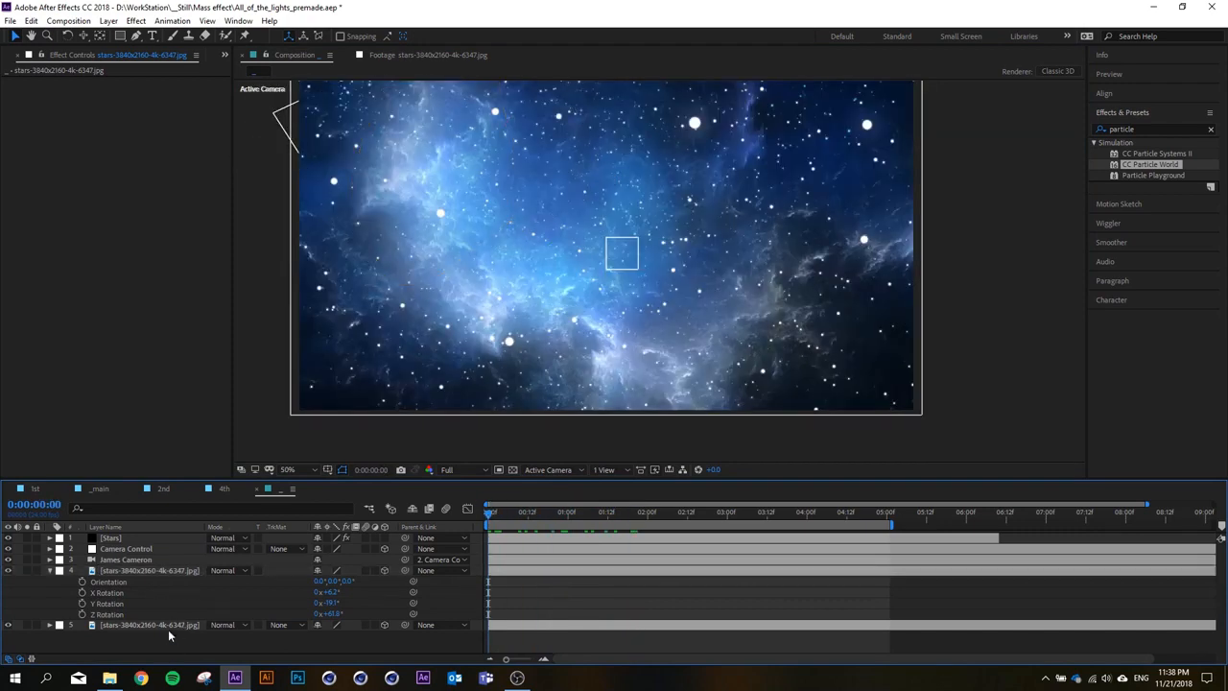
left_click(169, 630)
key("ctrl+d")
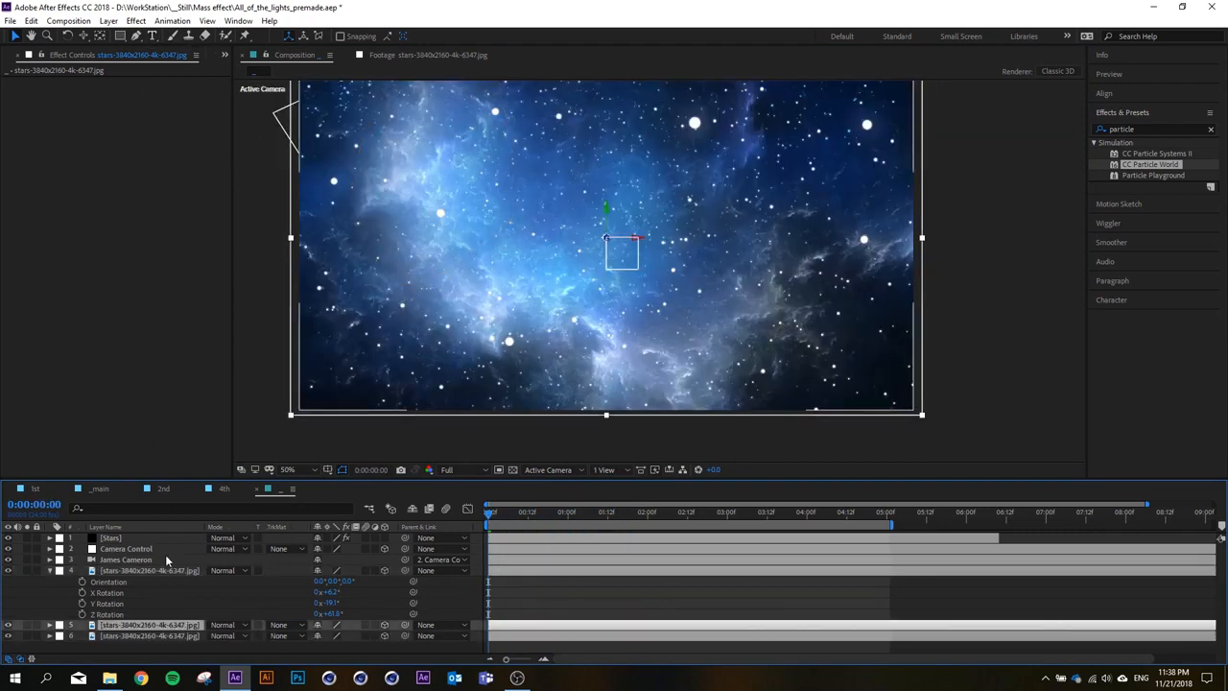
Draw a closed, curved Pen mask around the faint nebula at the image's right side on the new copy, and hide the Stars layer.
left_click(138, 37)
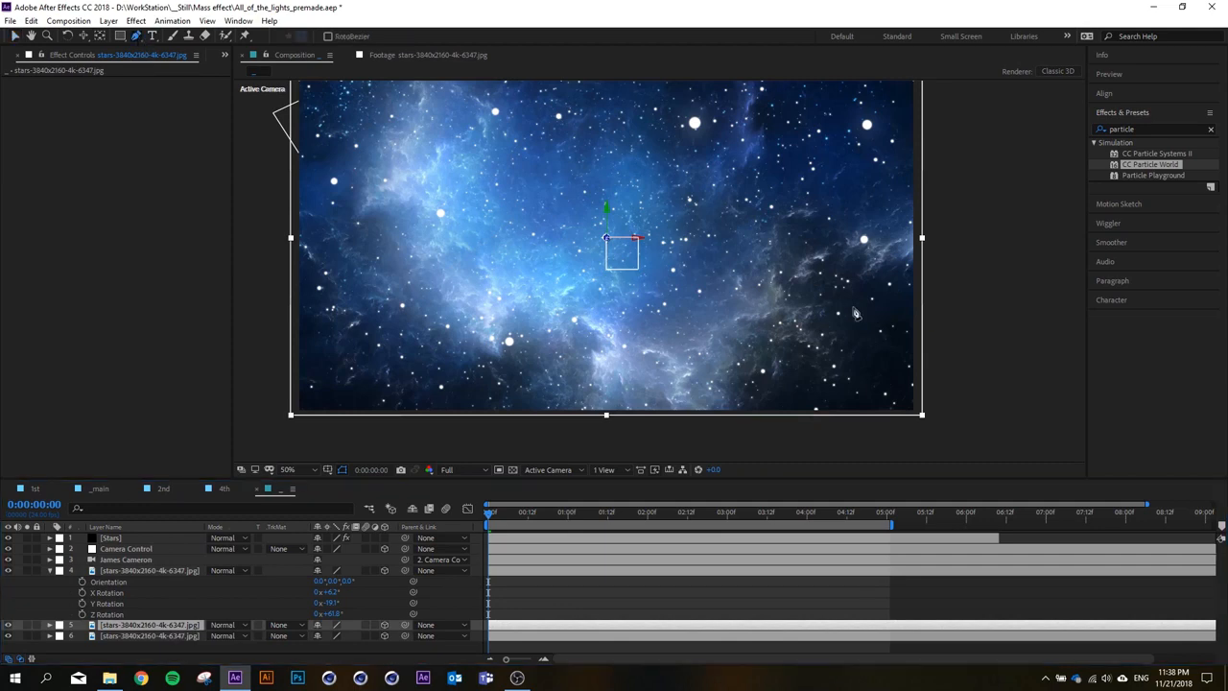
left_click(789, 226)
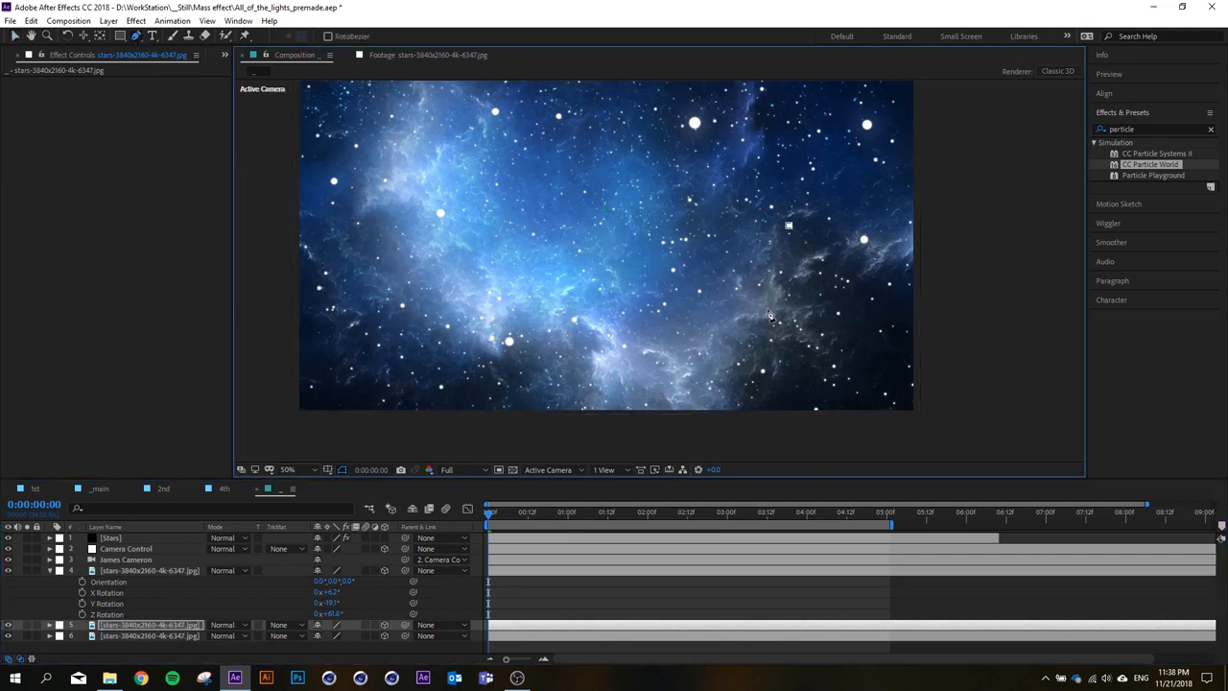
left_click(771, 401)
left_click(861, 365)
left_click(888, 297)
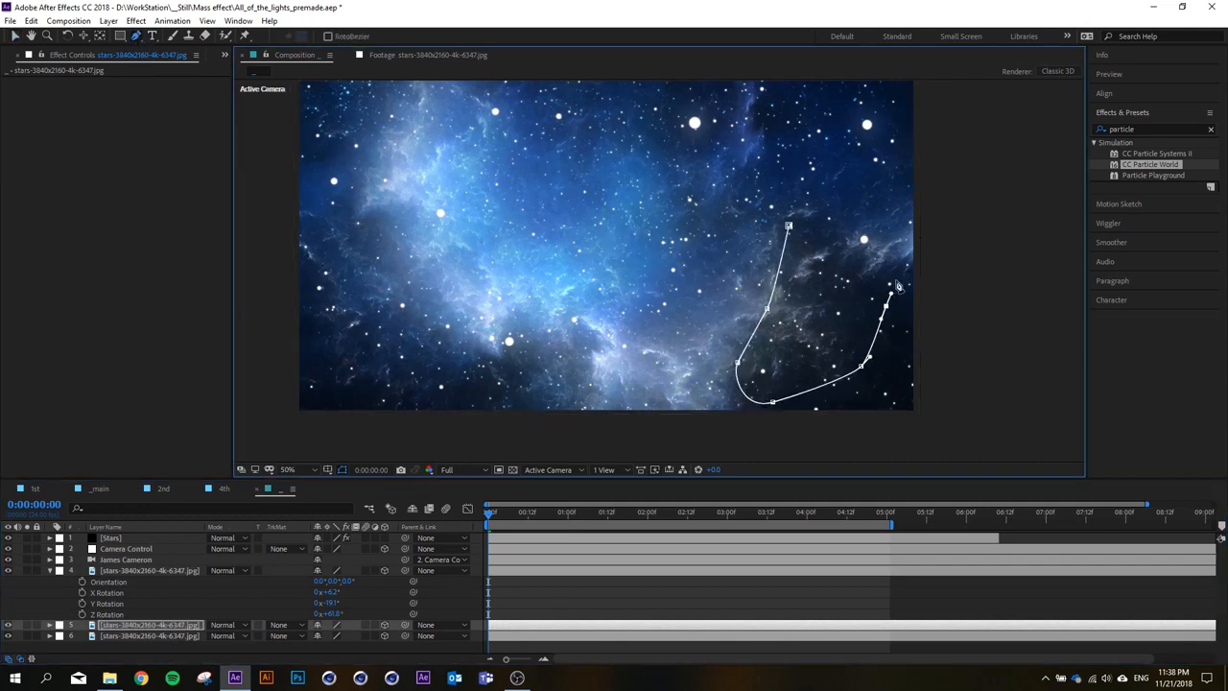
left_click(788, 226)
left_click(8, 538)
key("v")
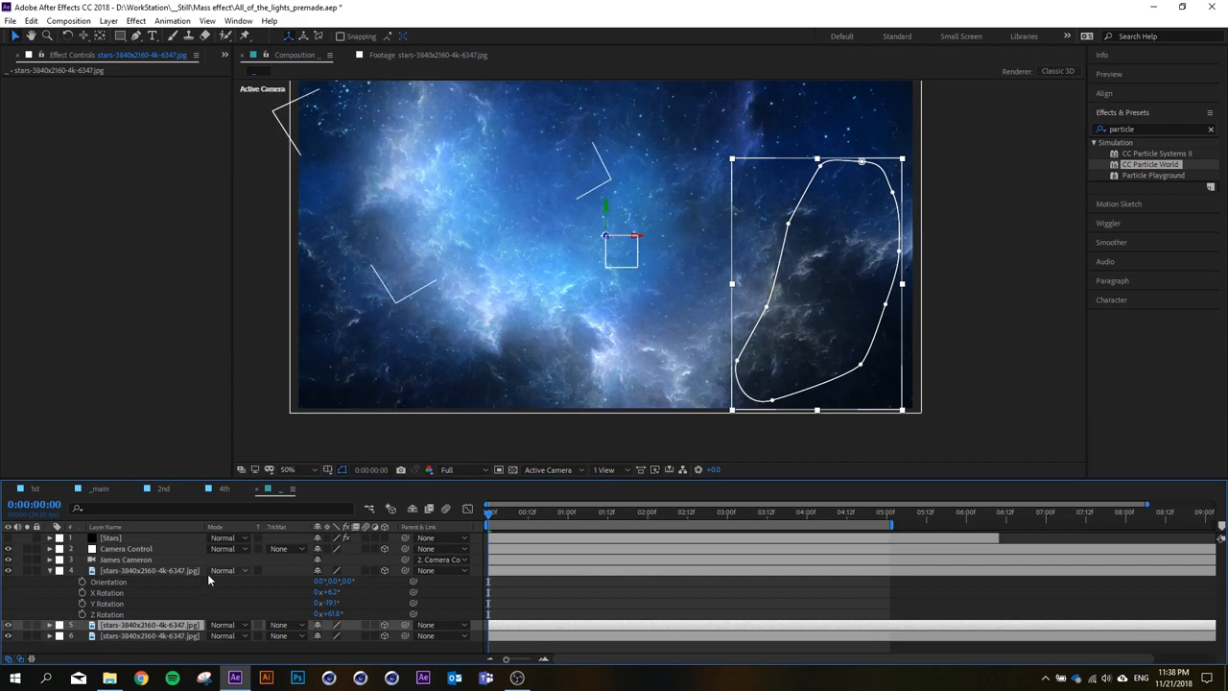
Check depth in Custom View 1 while bringing the newly masked nebula copy forward to a Z position of -400, and return to Active Camera.
key("p")
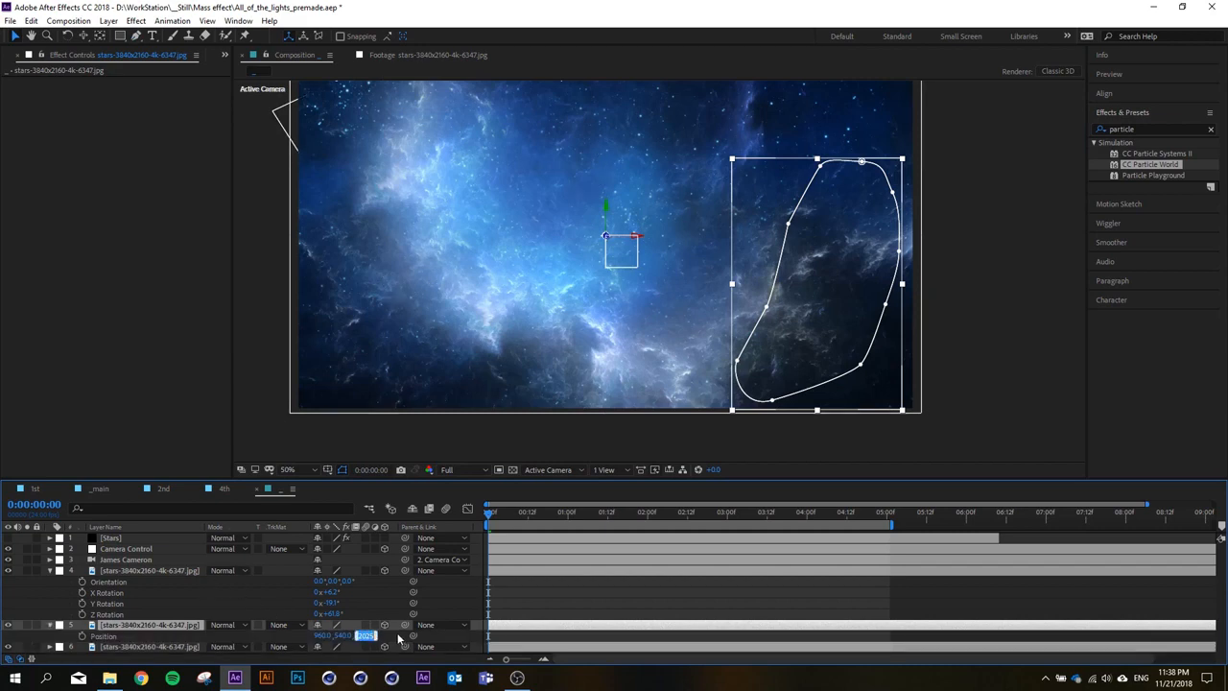
left_click(398, 635)
left_click(548, 472)
left_click(556, 604)
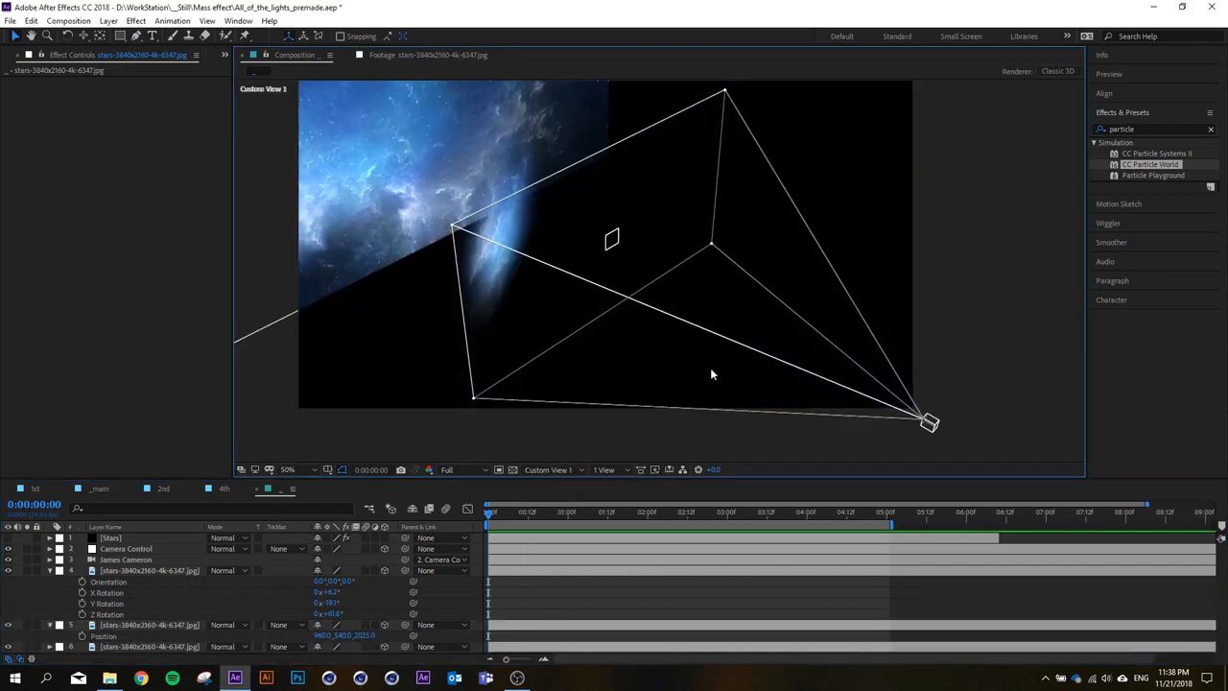
left_click_drag(367, 639, 554, 376)
left_click_drag(611, 238, 678, 337)
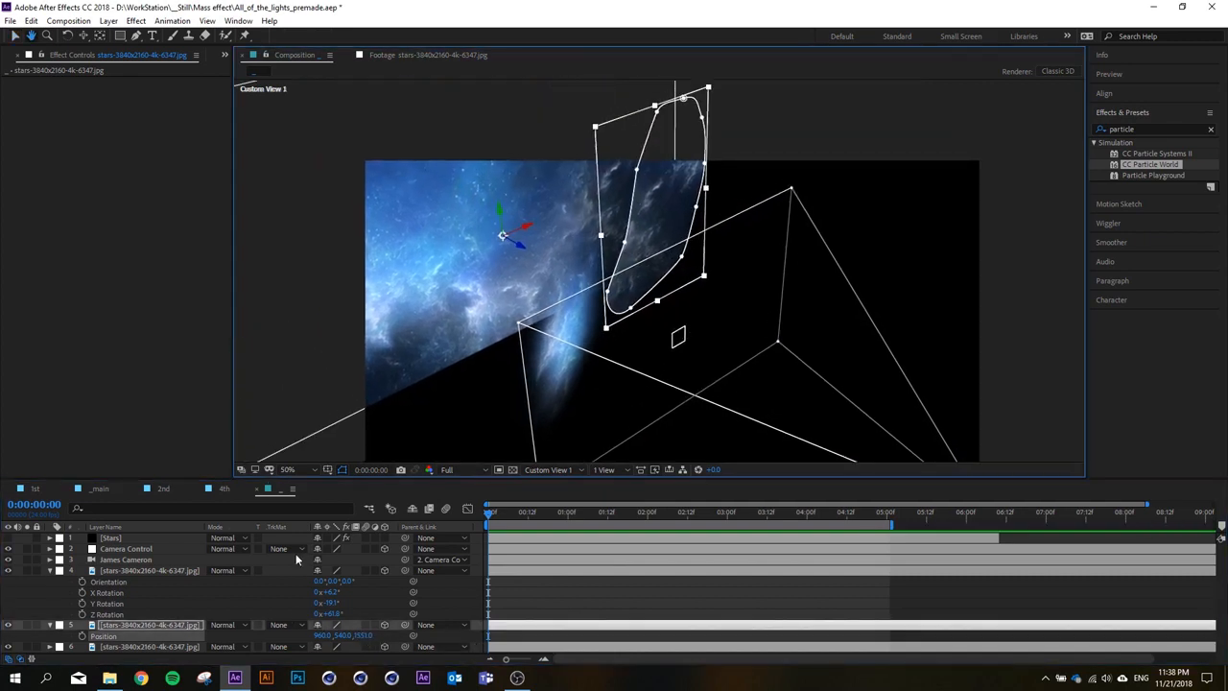
left_click_drag(290, 626, 240, 624)
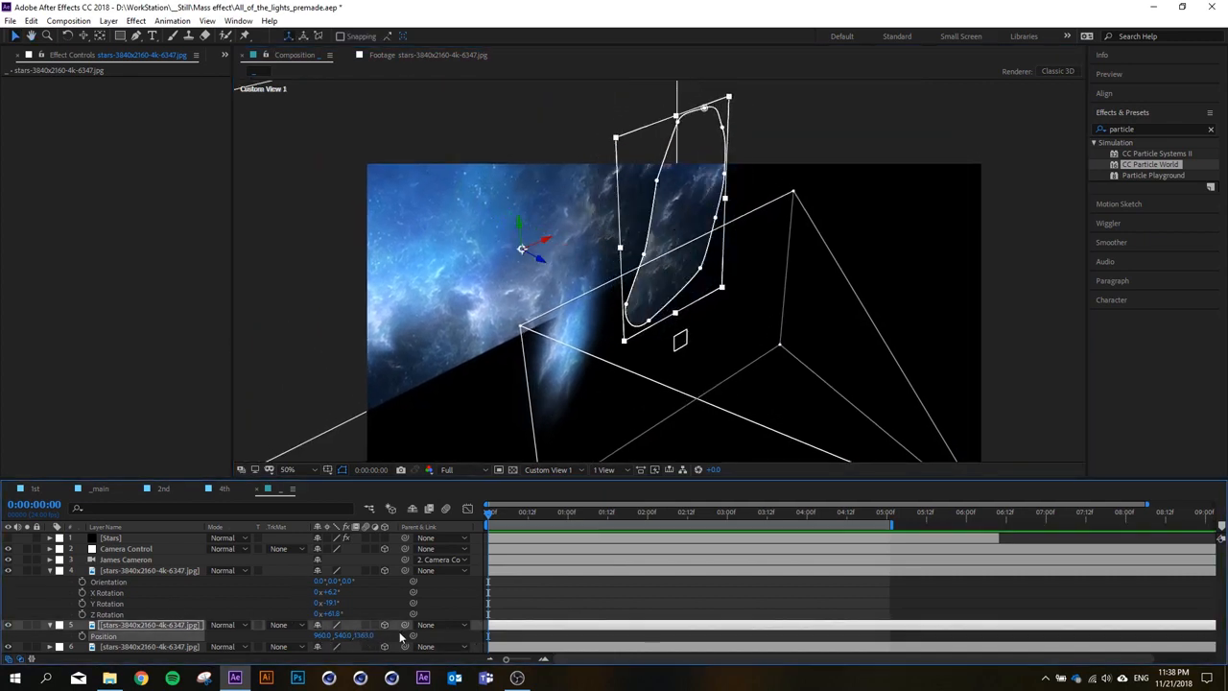
left_click_drag(362, 636, 261, 633)
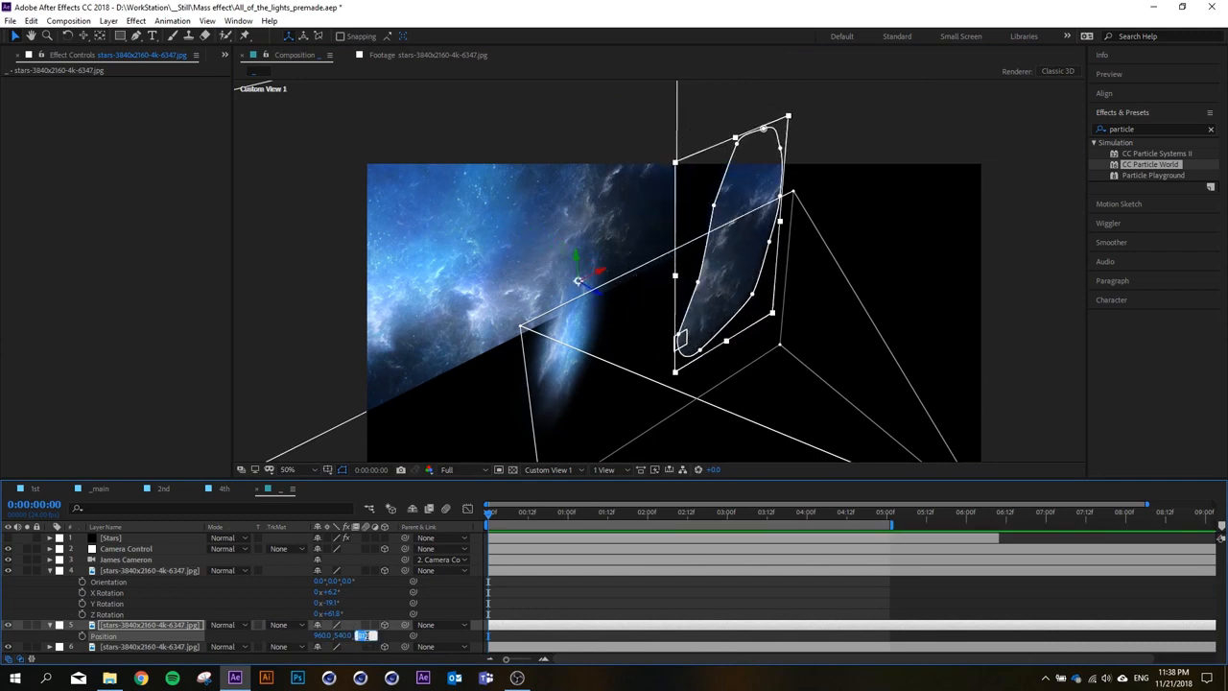
type("0")
key("Return")
left_click(525, 469)
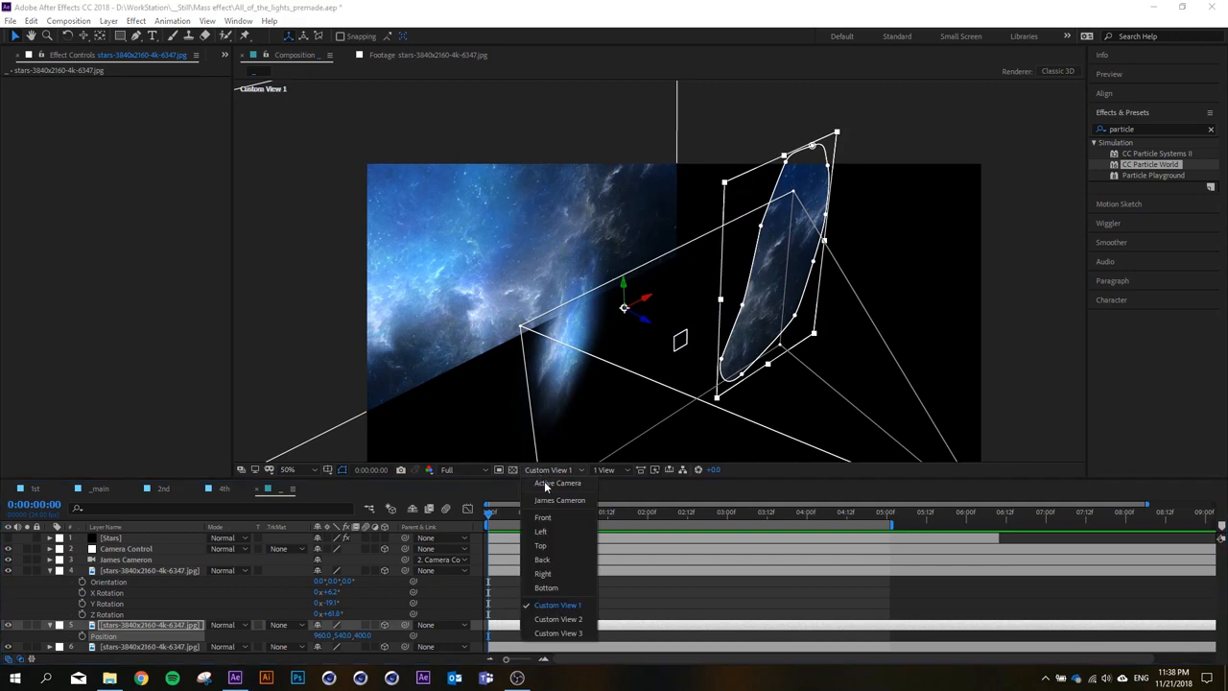
left_click(546, 493)
Scale the masked copy down to fit inside the frame's right side, and set its Mask Feather to 300 pixels.
scroll(639, 314, "down", 4)
scroll(690, 331, "up", 2)
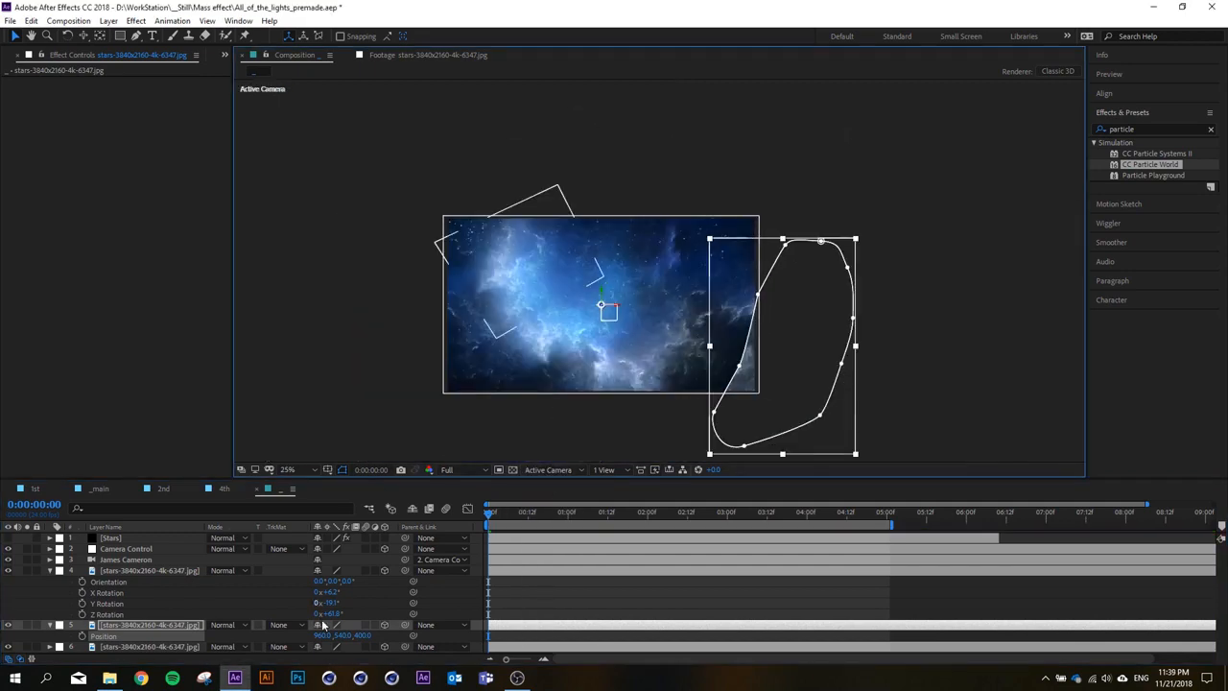
key("s")
left_click_drag(345, 635, 311, 626)
key("f")
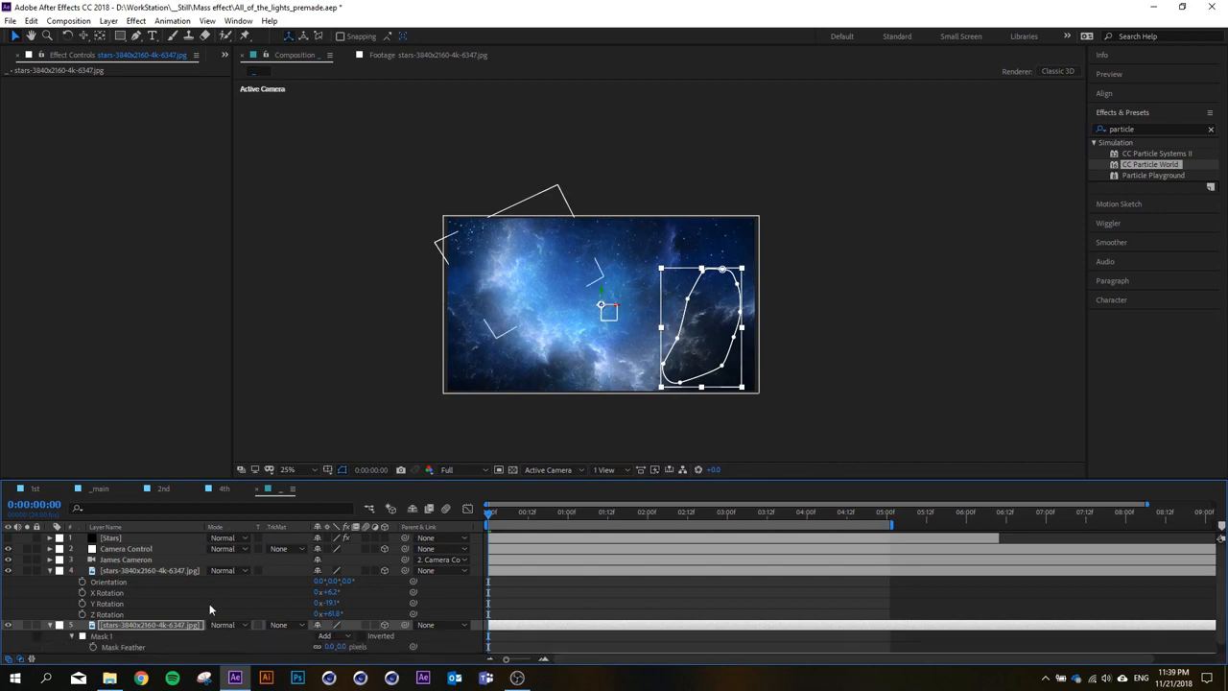
scroll(210, 609, "down", 1)
left_click(105, 626)
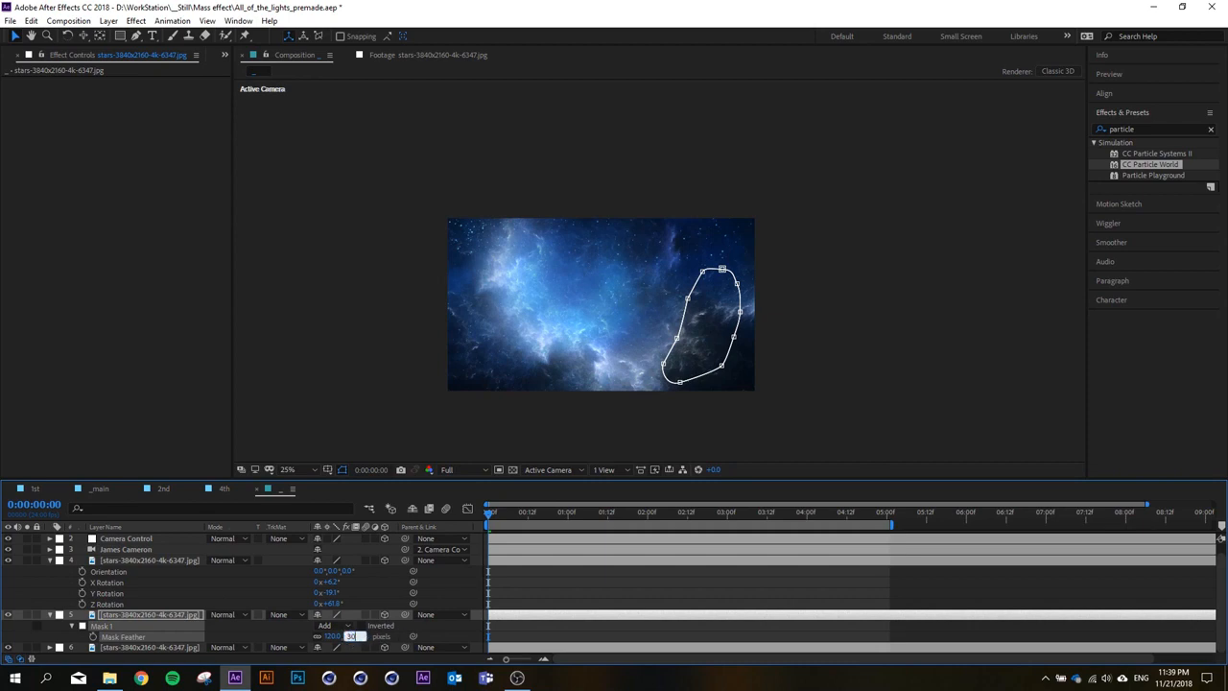
Set the masked copy's Y Rotation to about 23.5° and move it slightly up and left in the frame.
key("r")
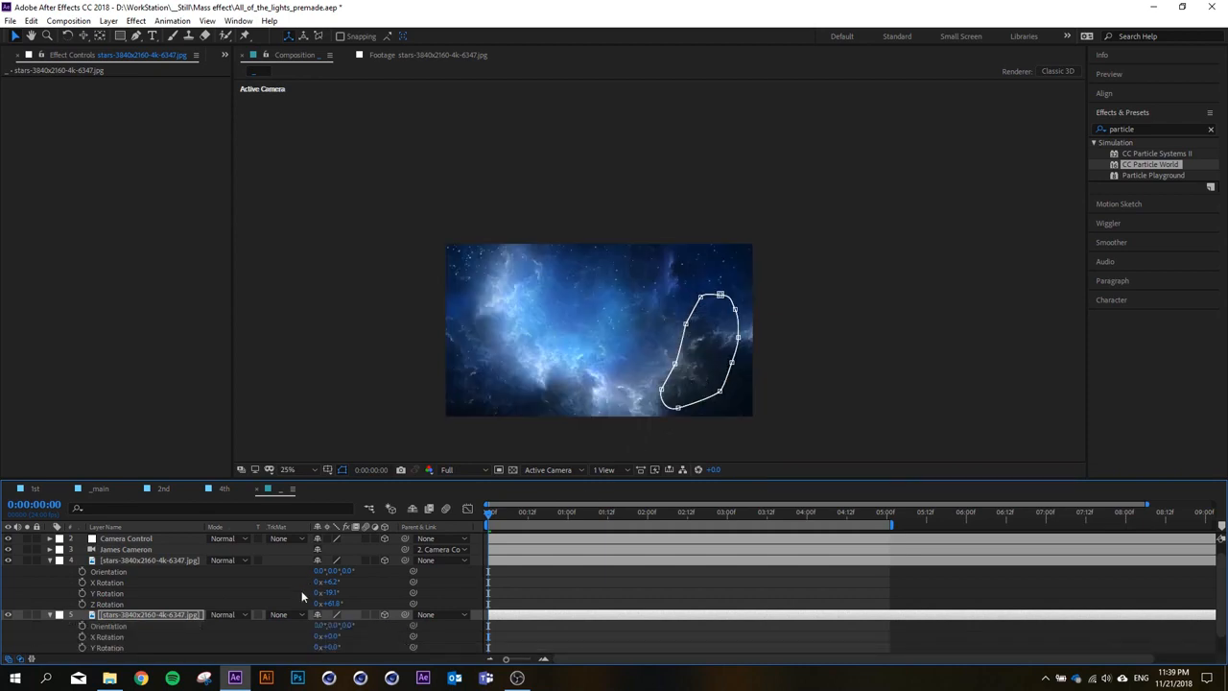
scroll(719, 336, "down", 1)
scroll(715, 352, "up", 1)
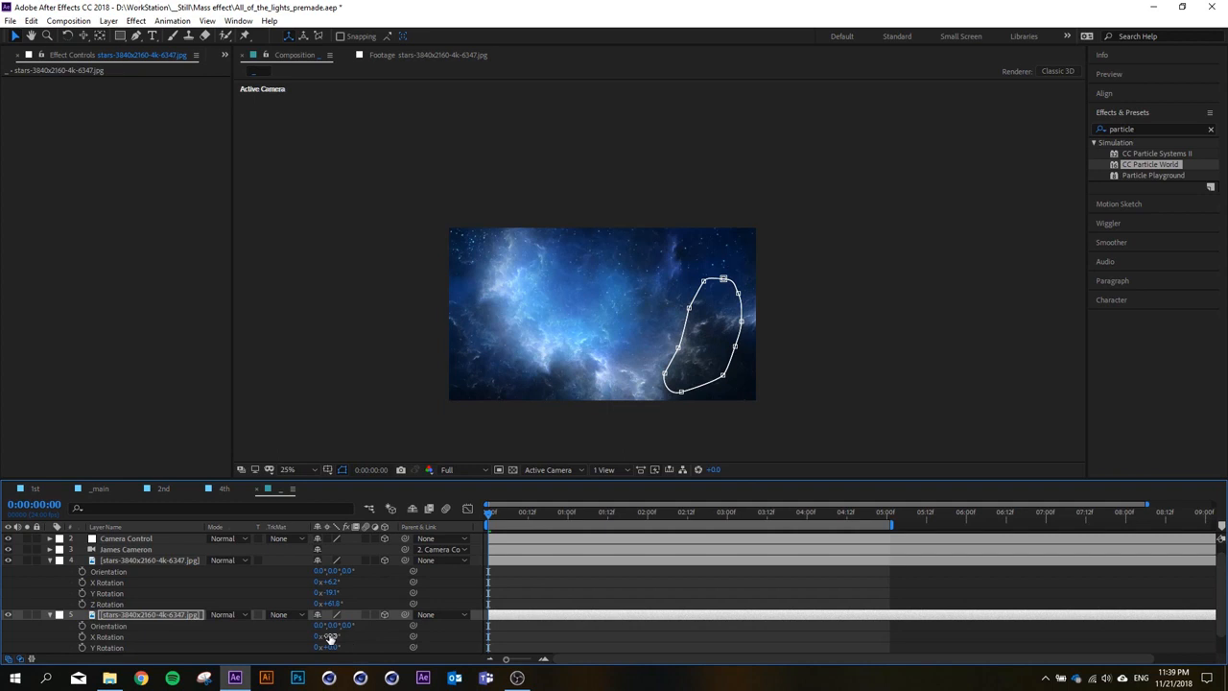
left_click_drag(330, 637, 456, 618)
key("ctrl+z")
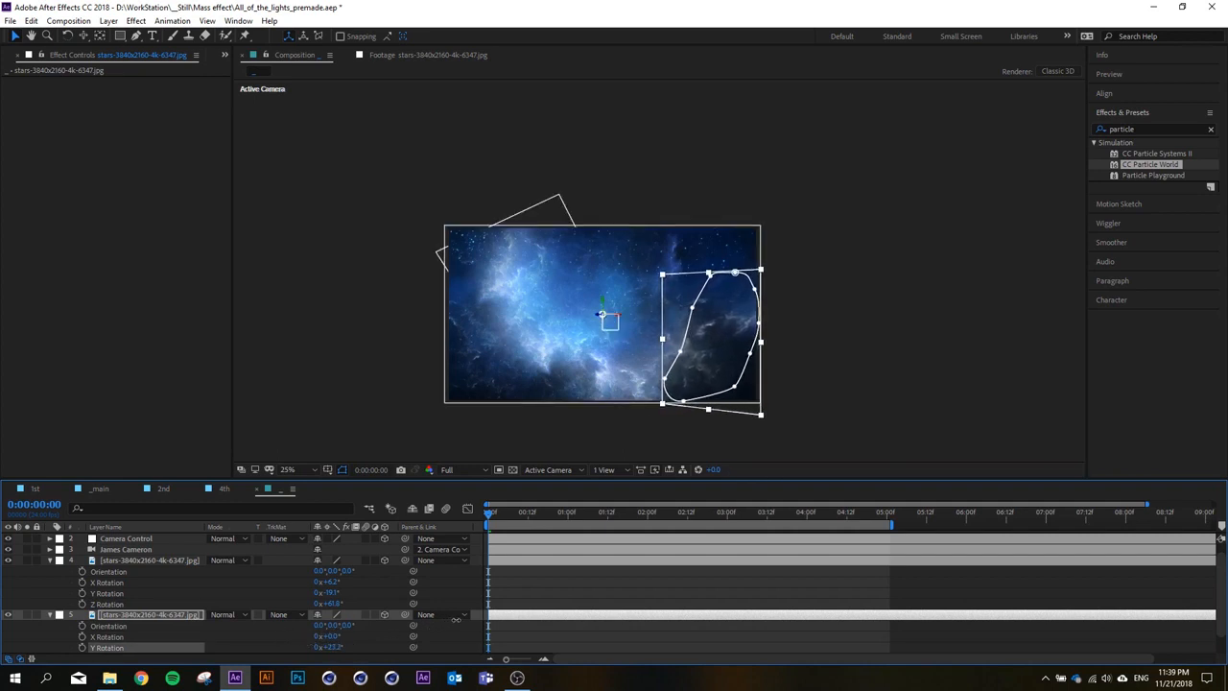
scroll(719, 350, "up", 1)
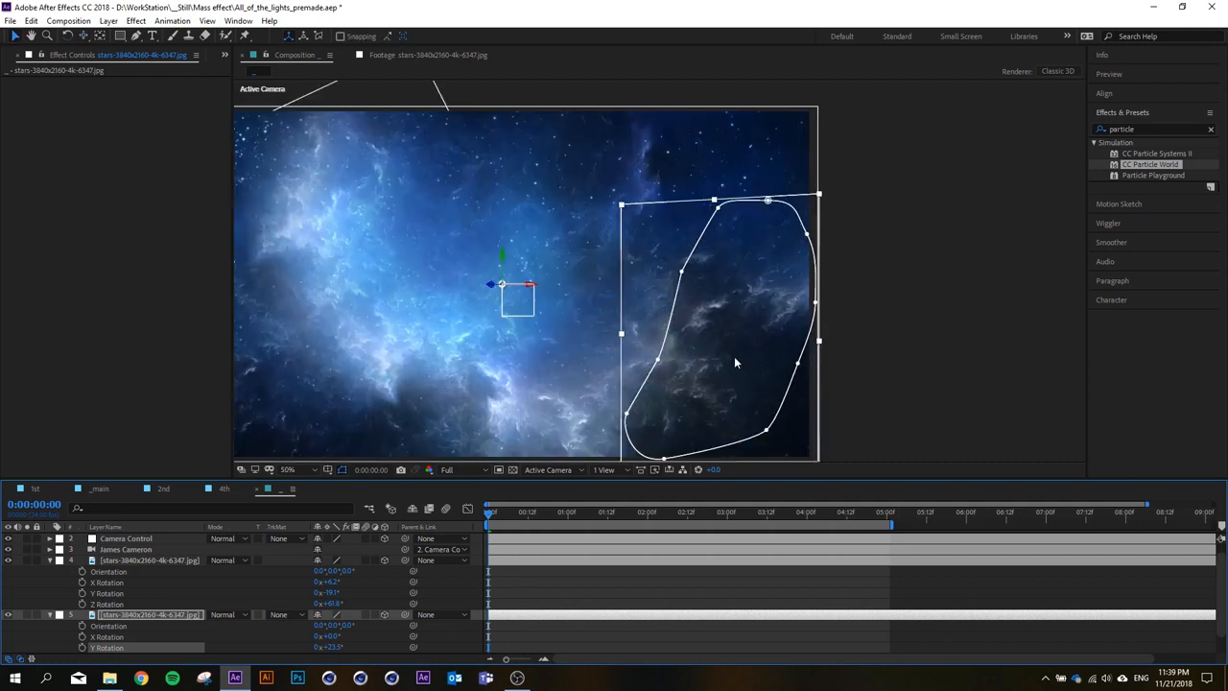
left_click_drag(733, 362, 695, 347)
scroll(779, 268, "down", 1)
scroll(781, 276, "up", 1)
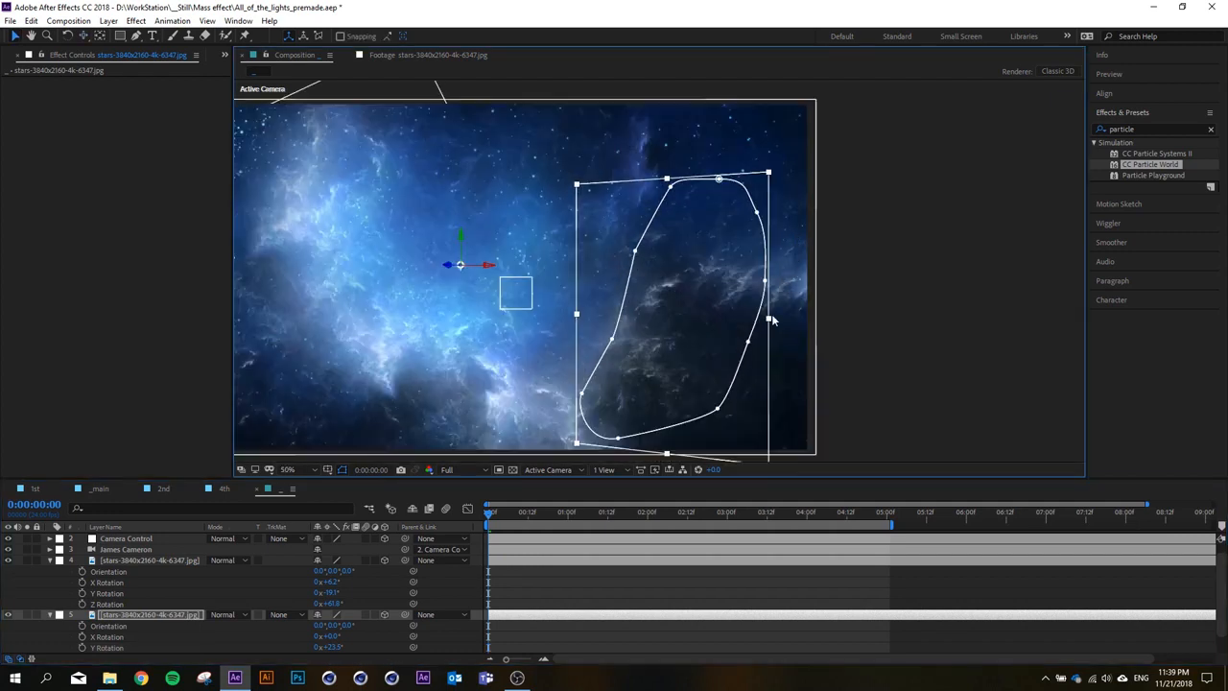
Reveal both masked copies' feather settings, set the newer copy's Mask Feather to 195 pixels, and preview the result.
left_click(161, 561)
key("f")
left_click(166, 593)
key("f")
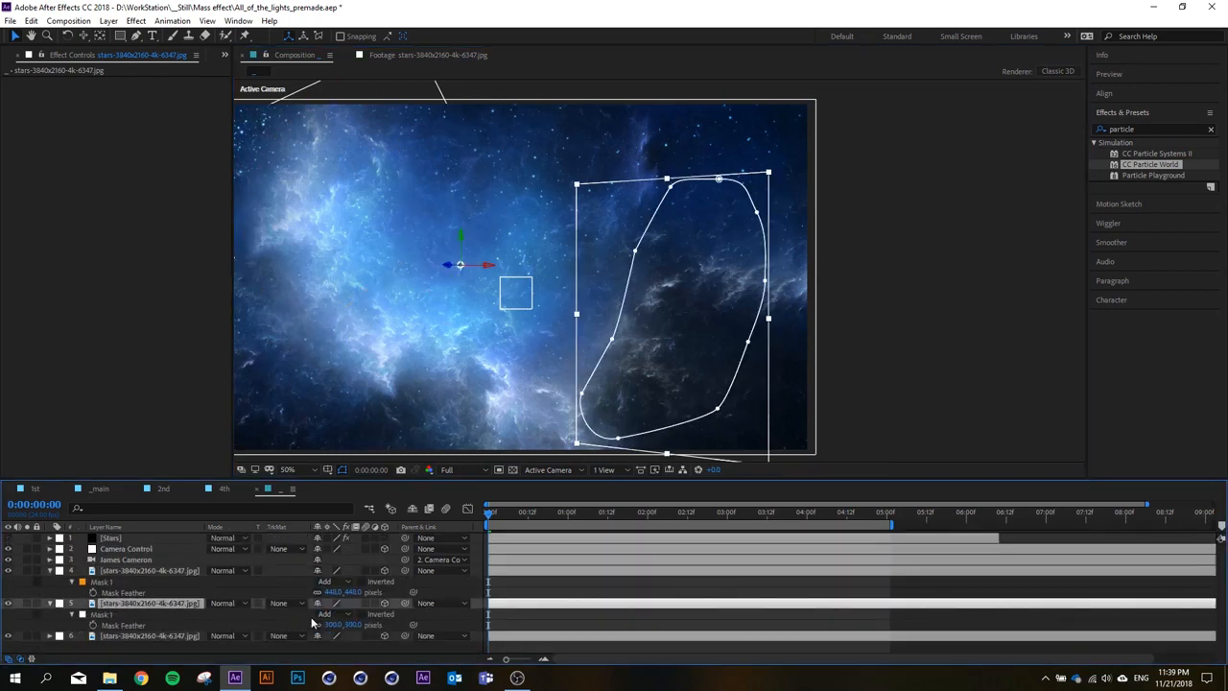
left_click_drag(355, 624, 292, 621)
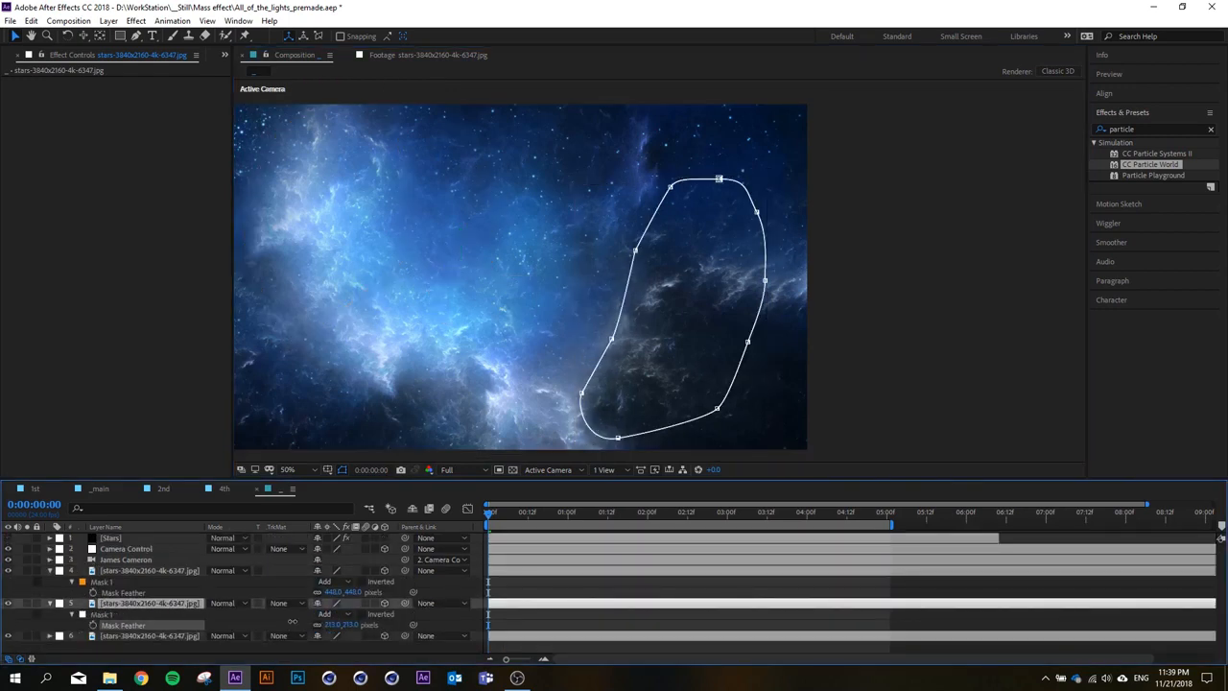
scroll(639, 334, "down", 1)
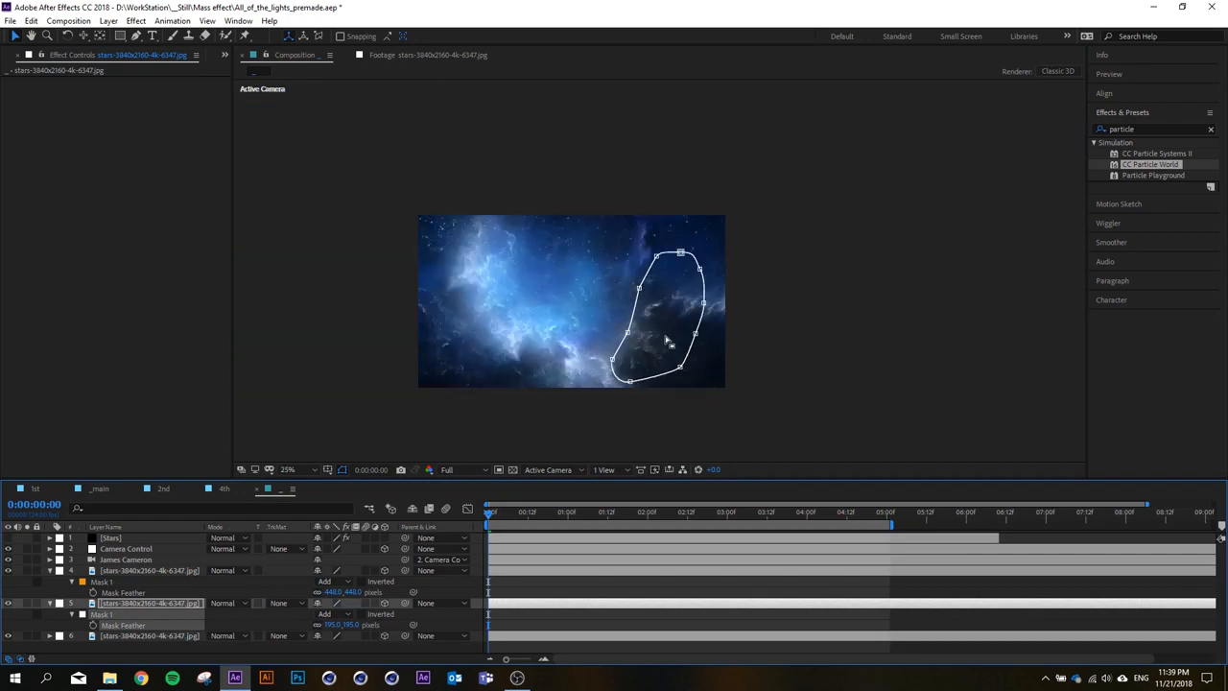
scroll(638, 336, "up", 1)
left_click(633, 351)
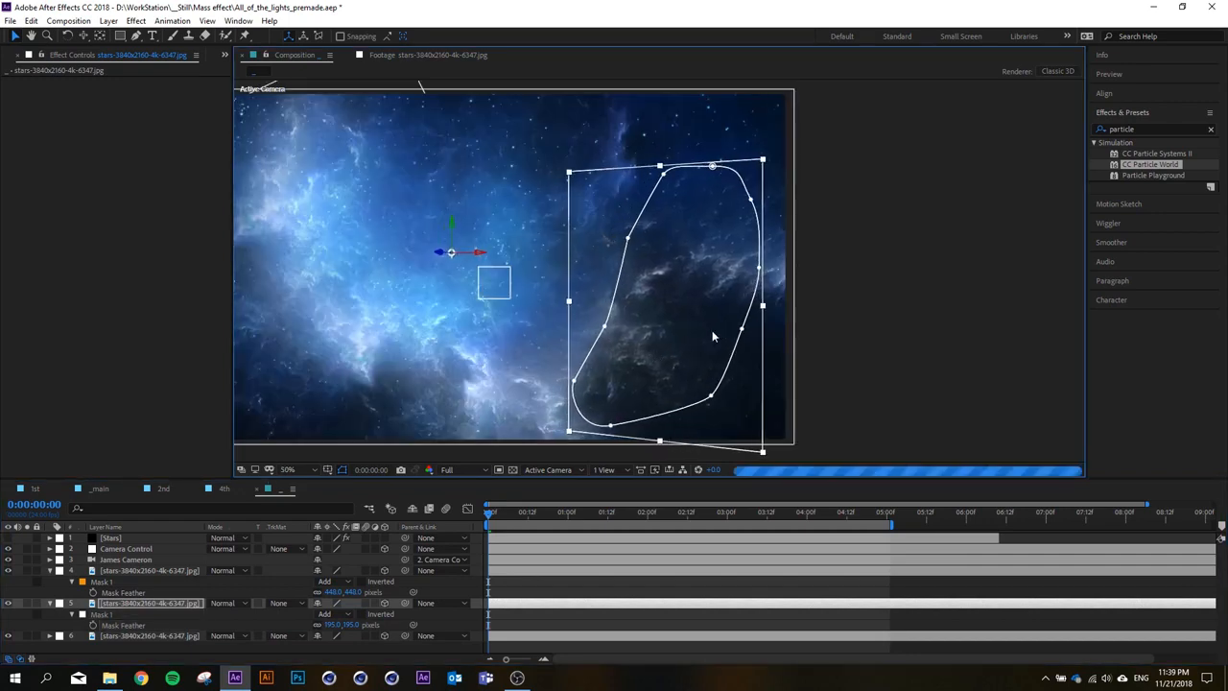
scroll(711, 330, "down", 2)
key("space")
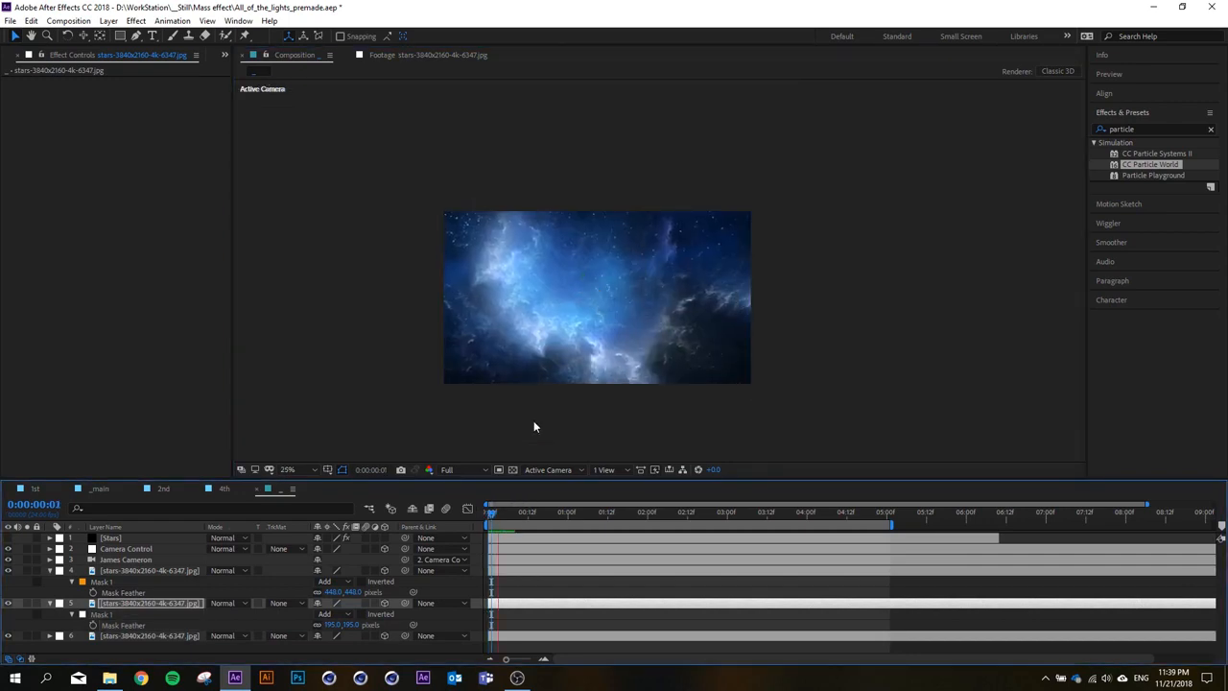
key("space")
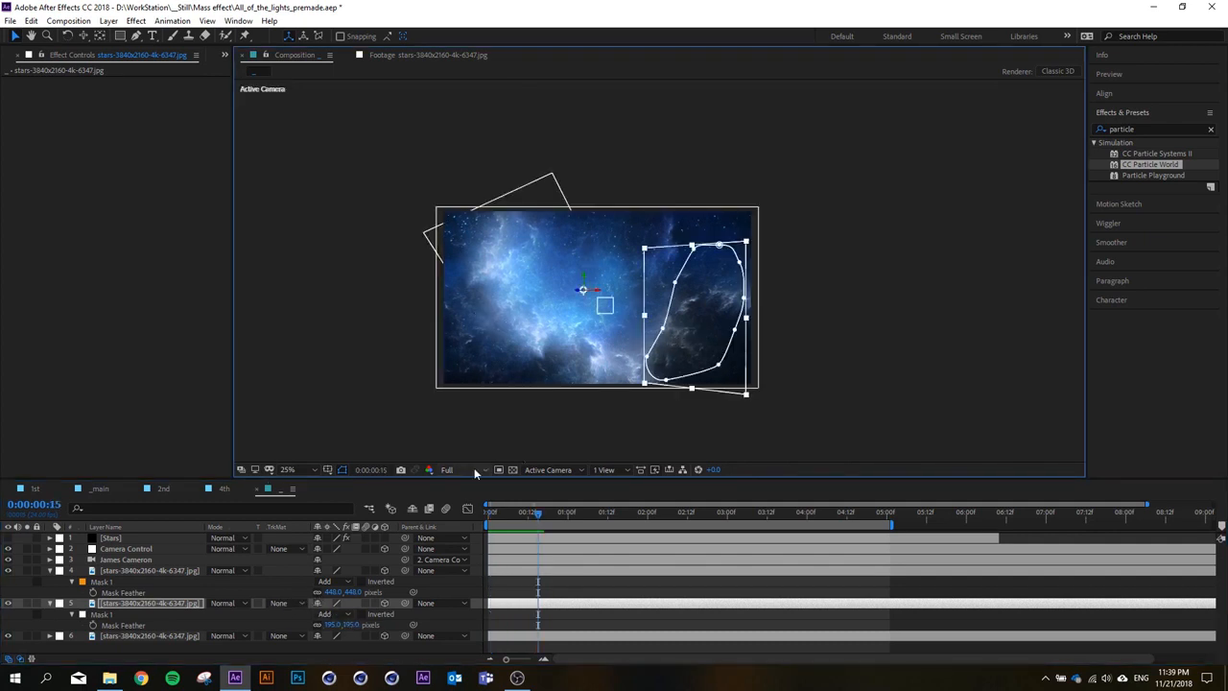
Shift the newer copy's entire mask path slightly left over the nebula.
left_click(107, 616)
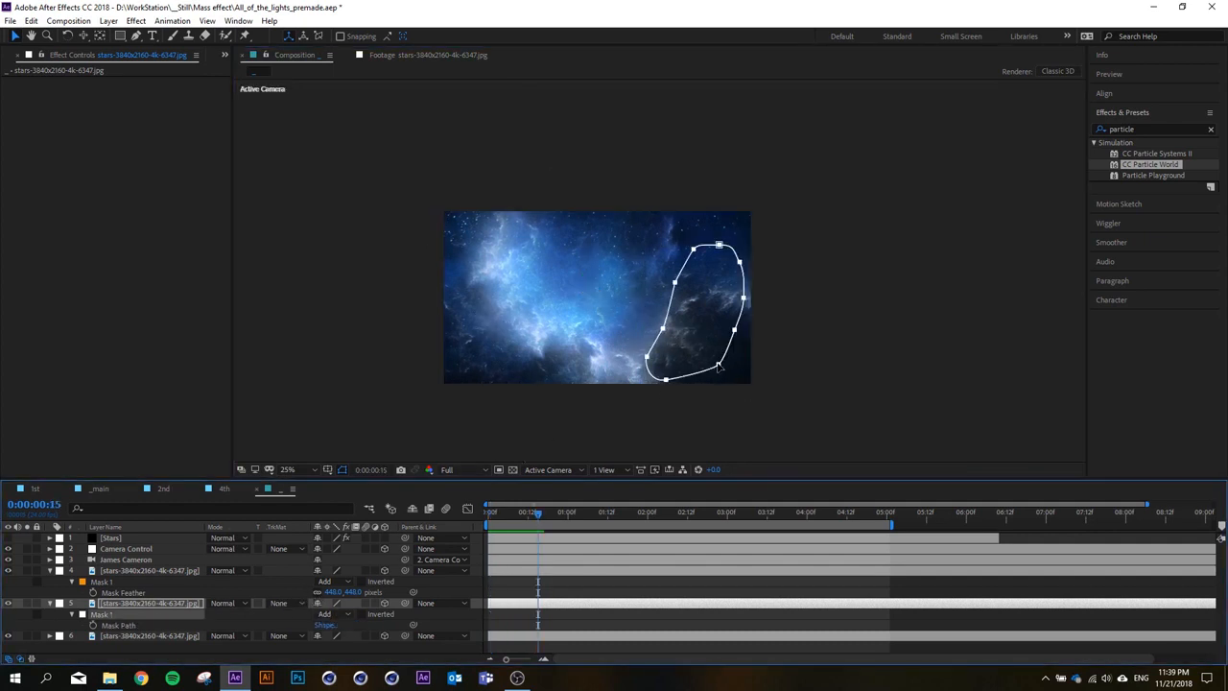
left_click_drag(718, 366, 705, 364)
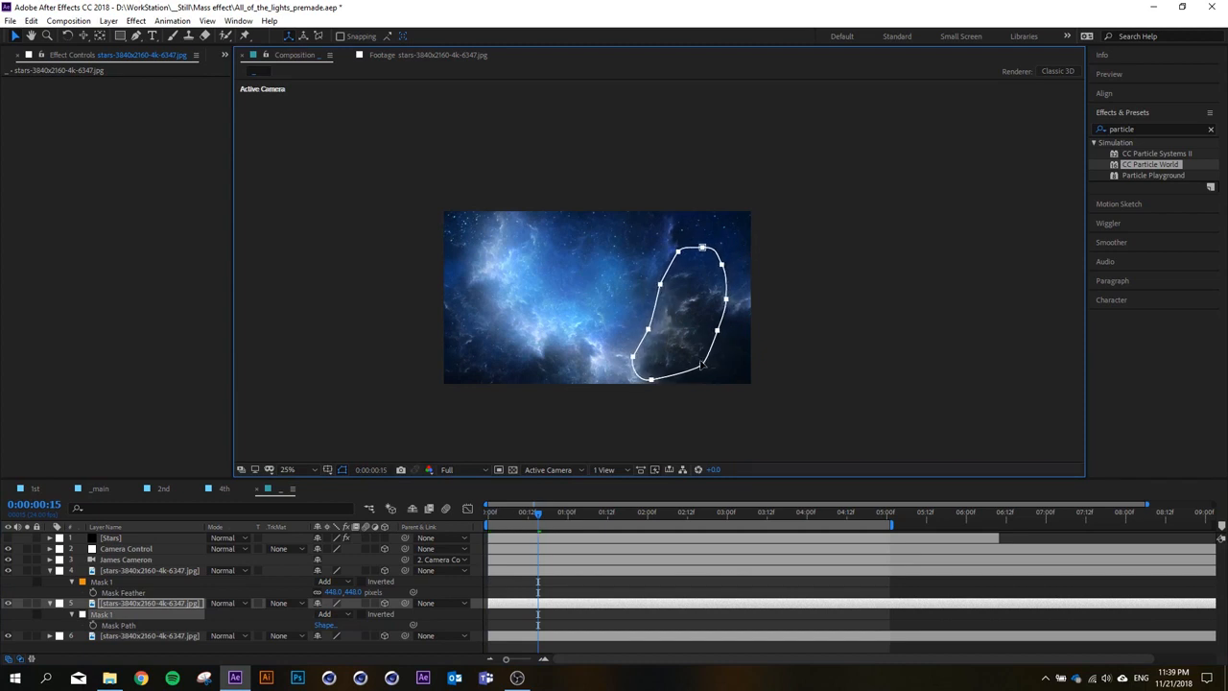
Set the newer copy's Y Rotation to about 36.5° and move the layer slightly right in the frame.
key("r")
left_click_drag(329, 635, 298, 635)
left_click_drag(651, 327, 670, 323)
Play the composition from the first frame and examine the parallax of the nebula layers at different magnifications.
left_click(554, 501)
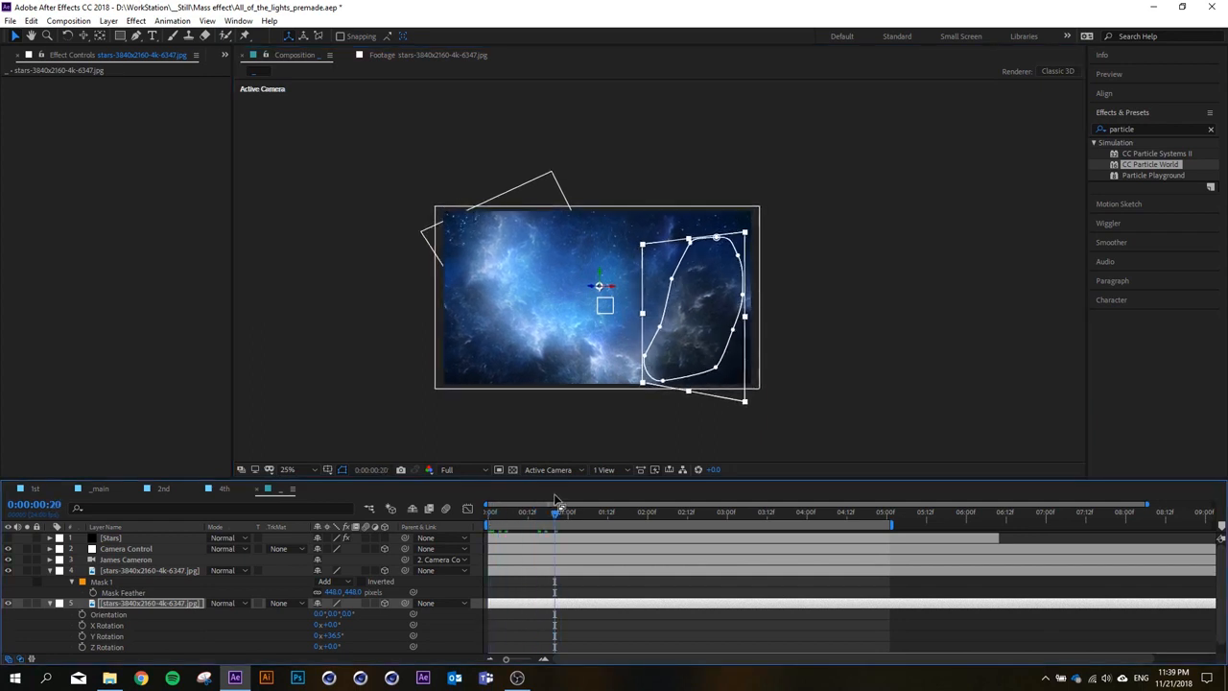
left_click(531, 625)
left_click_drag(528, 515, 470, 516)
key("space")
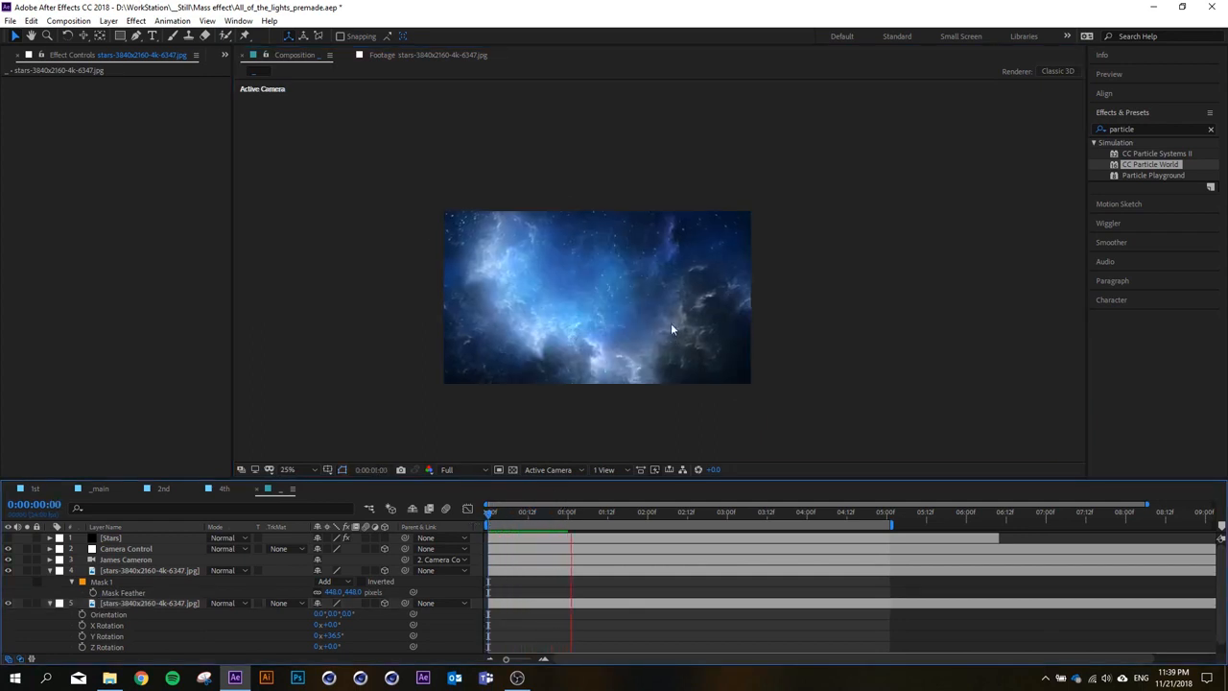
scroll(681, 331, "up", 1)
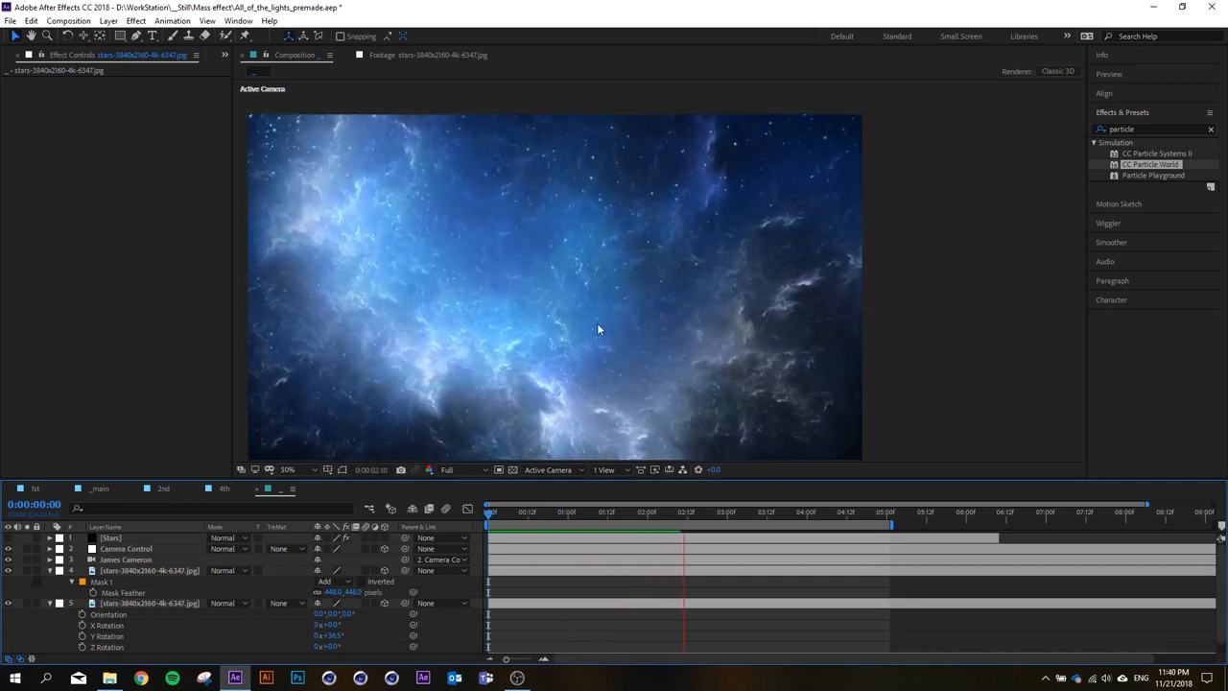
scroll(574, 283, "down", 1)
scroll(566, 310, "up", 1)
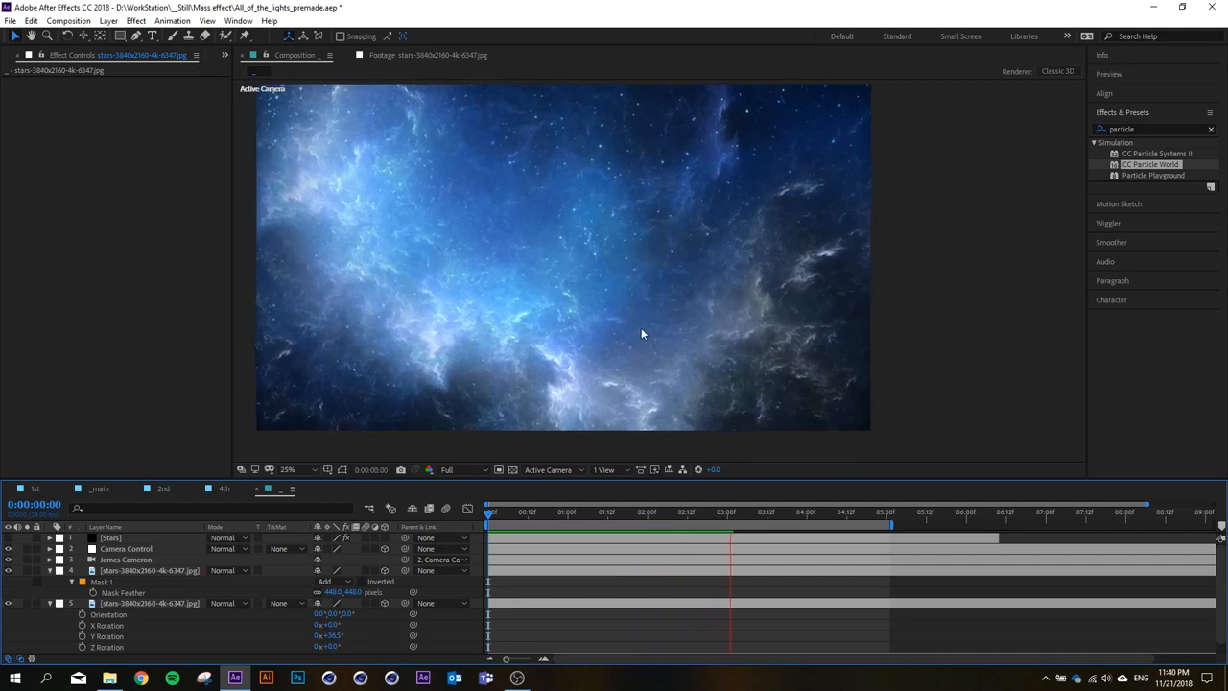
scroll(640, 327, "down", 1)
scroll(618, 316, "up", 1)
scroll(618, 315, "down", 1)
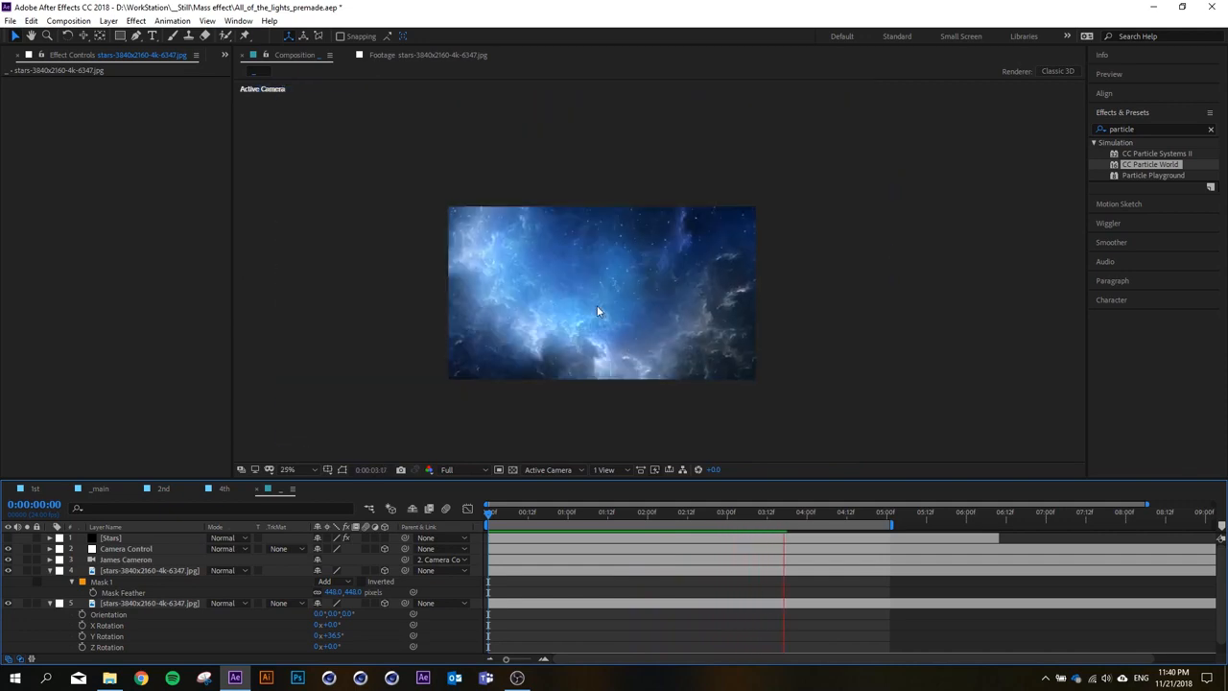
scroll(596, 305, "up", 1)
key("space")
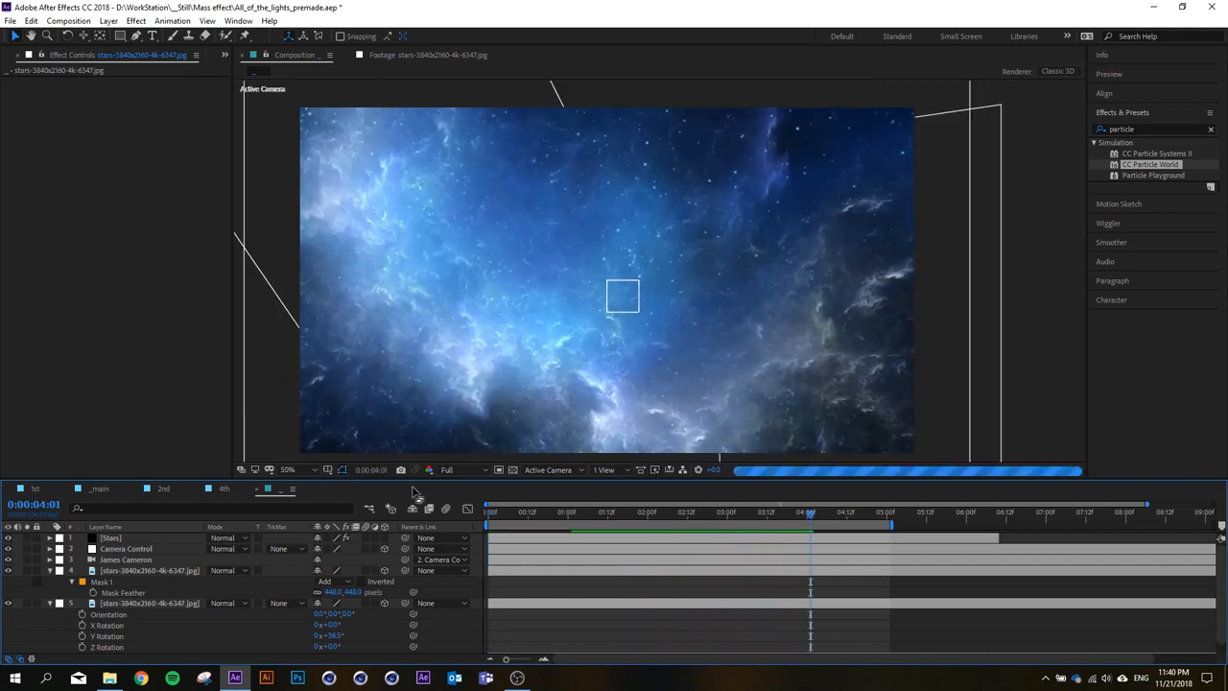
Show the Stars layer again and preview the full scene from the first frame.
key("Home")
scroll(547, 312, "down", 1)
key("space")
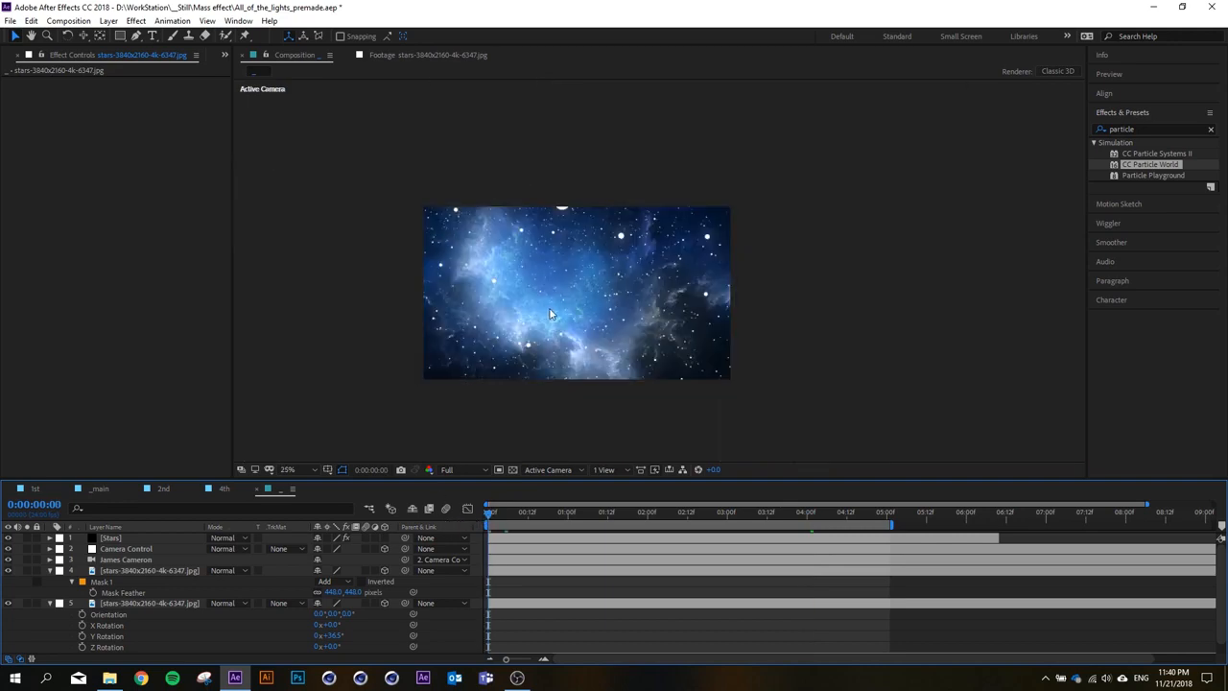
scroll(556, 286, "up", 2)
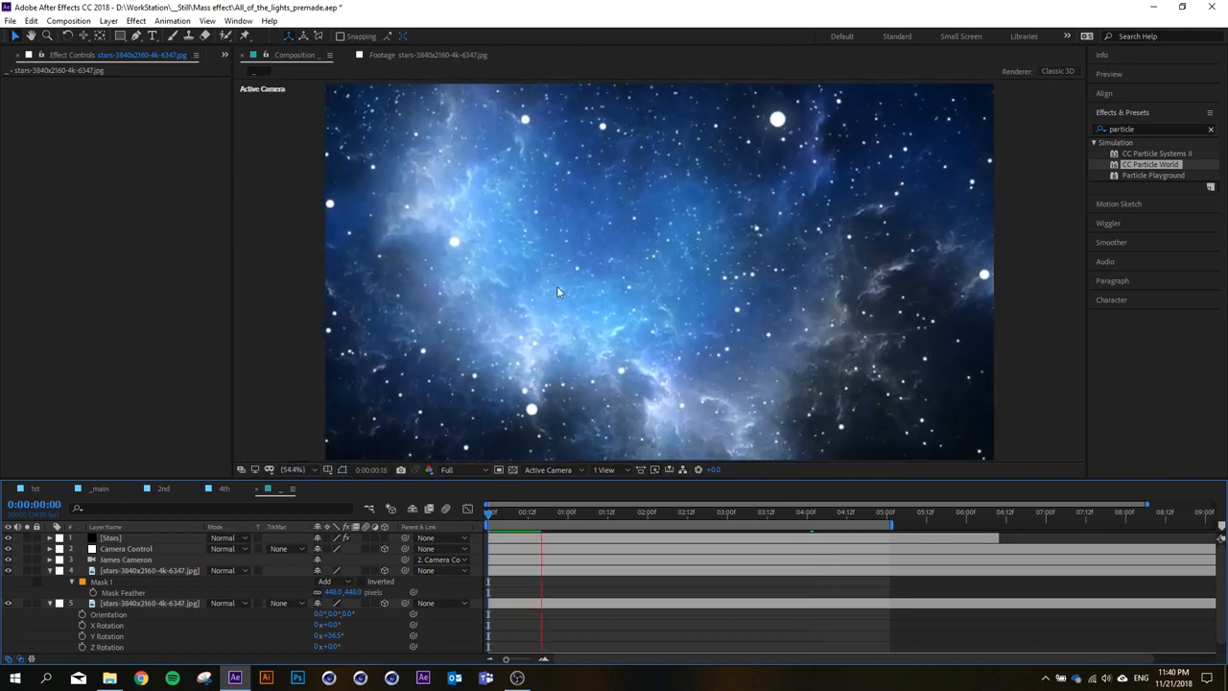
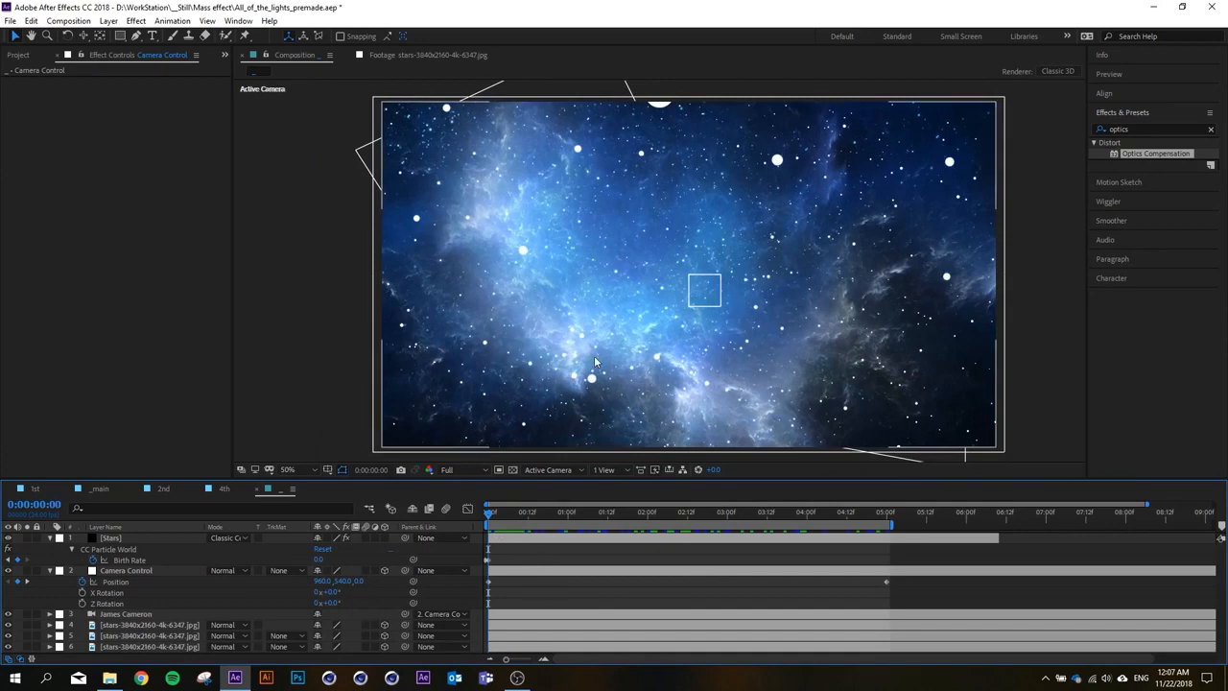
Try keyframing the Camera Control null's X Rotation and Z Rotation at the first frame.
left_click_drag(636, 349, 616, 356)
scroll(615, 355, "up", 1)
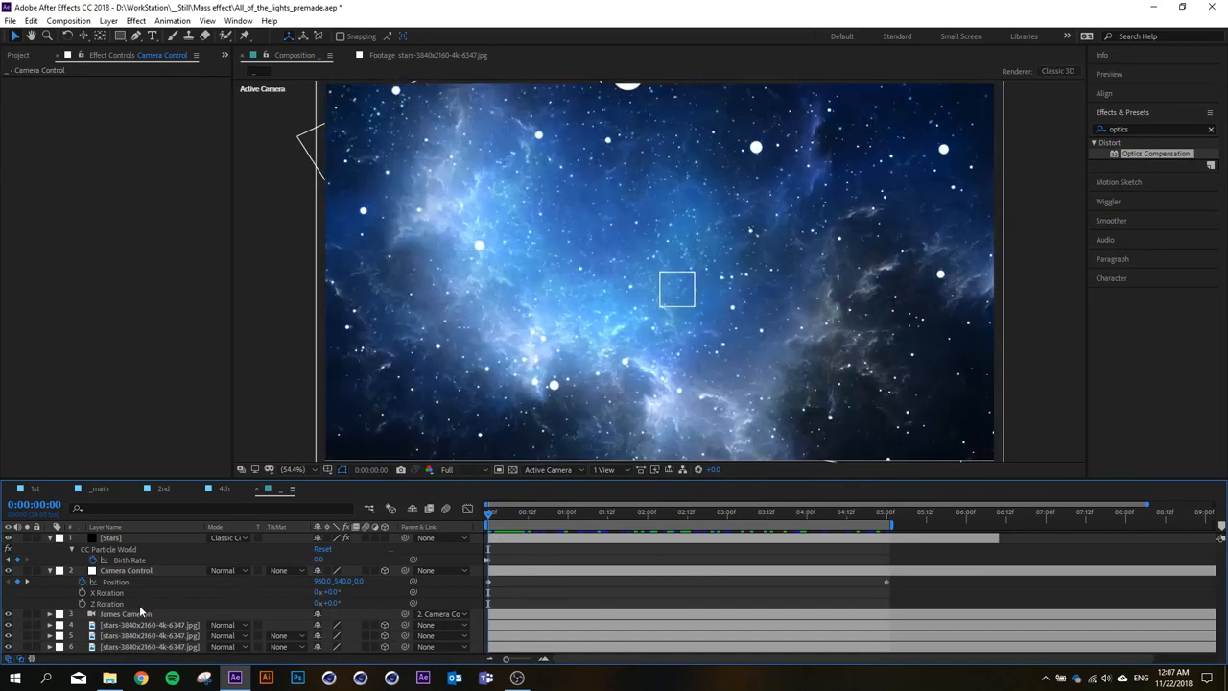
left_click(134, 570)
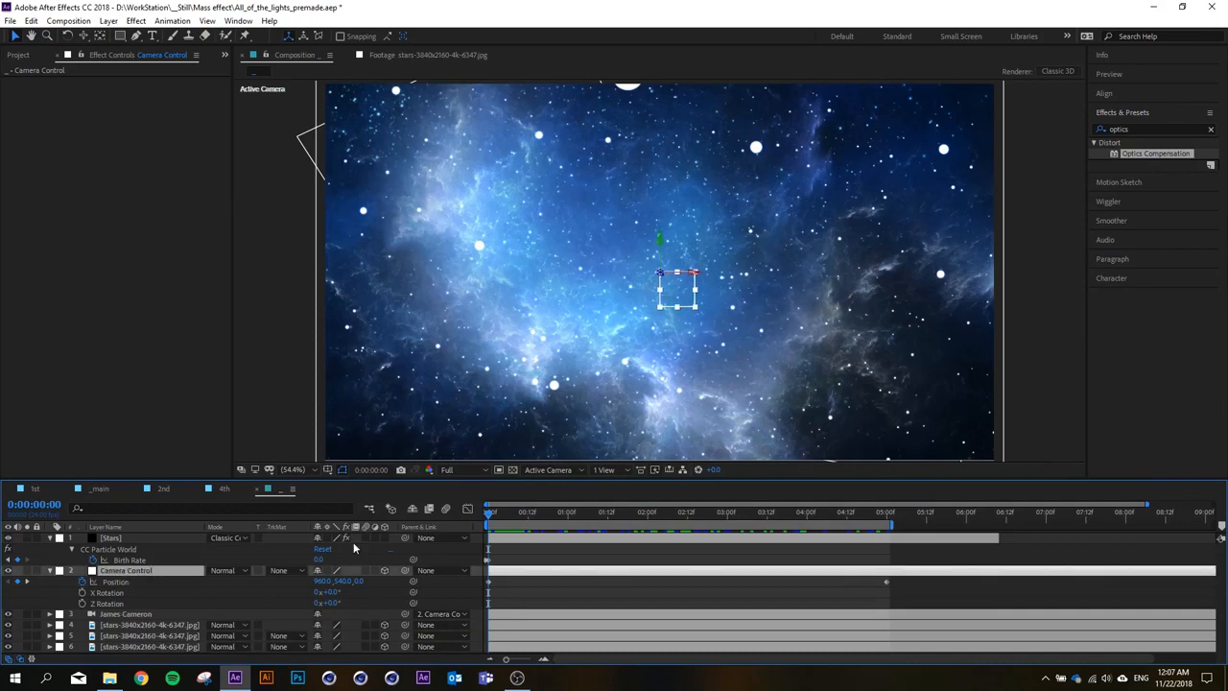
left_click(84, 604)
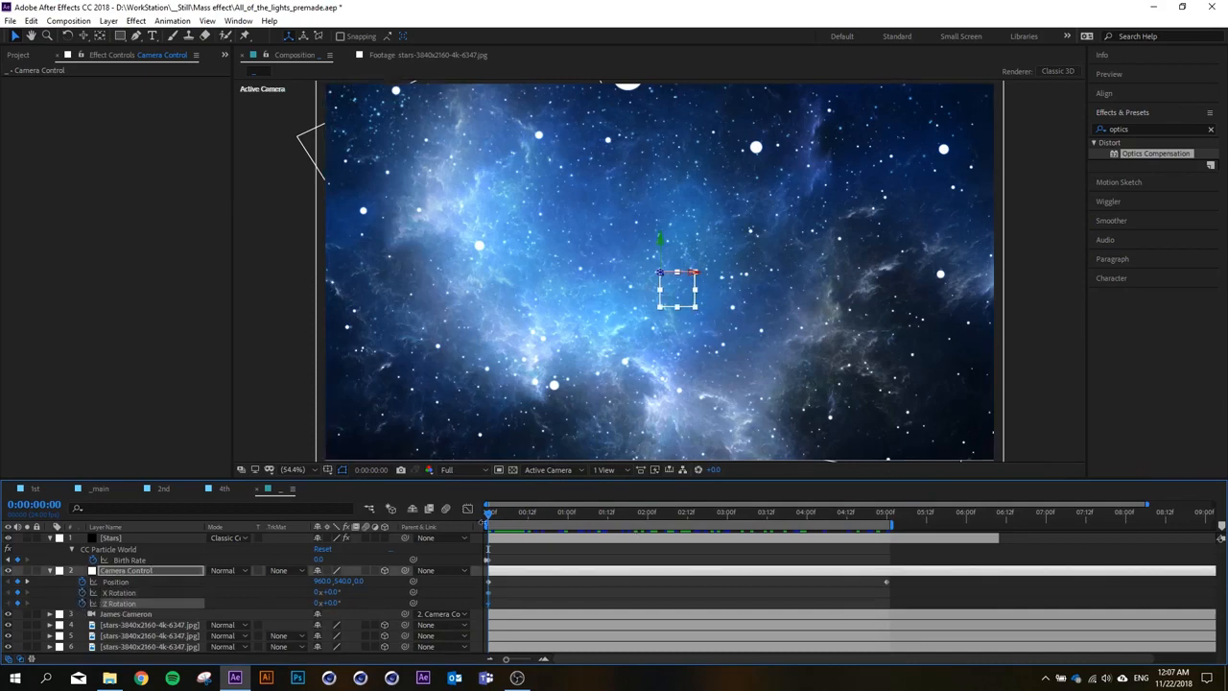
left_click(82, 593)
left_click(83, 603)
Show the Camera Control null's rotation properties and start X Rotation and Z Rotation keyframes at the first frame.
left_click(117, 574)
key("r")
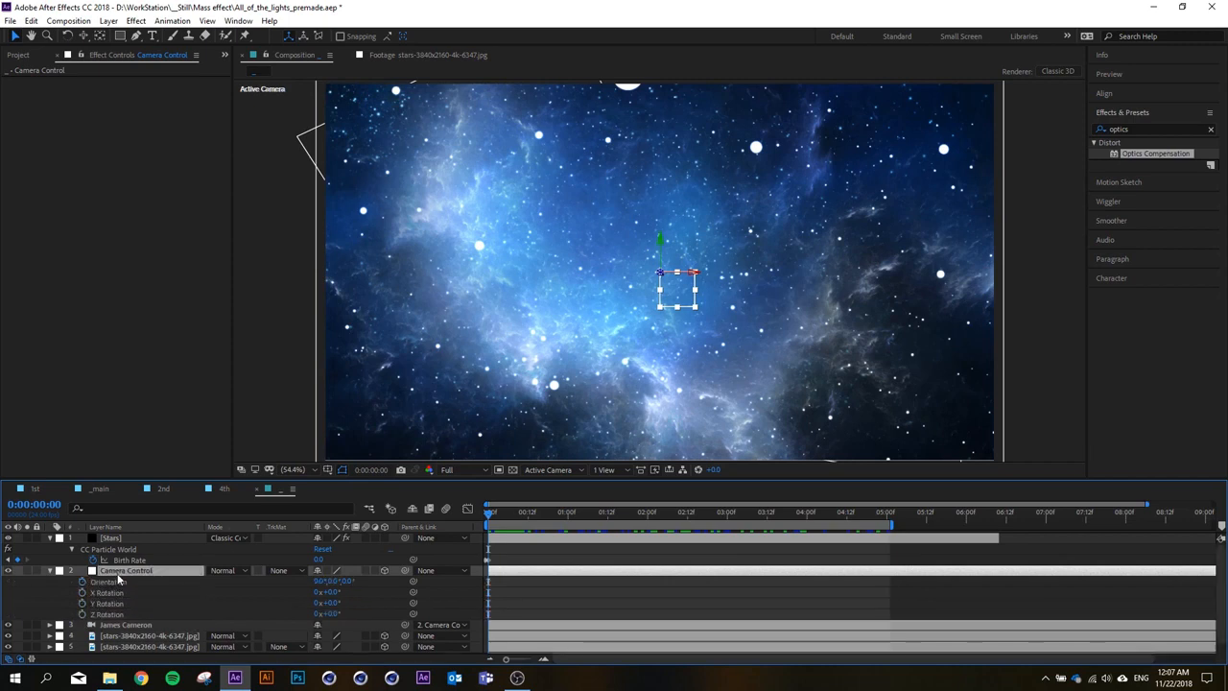
left_click(83, 614)
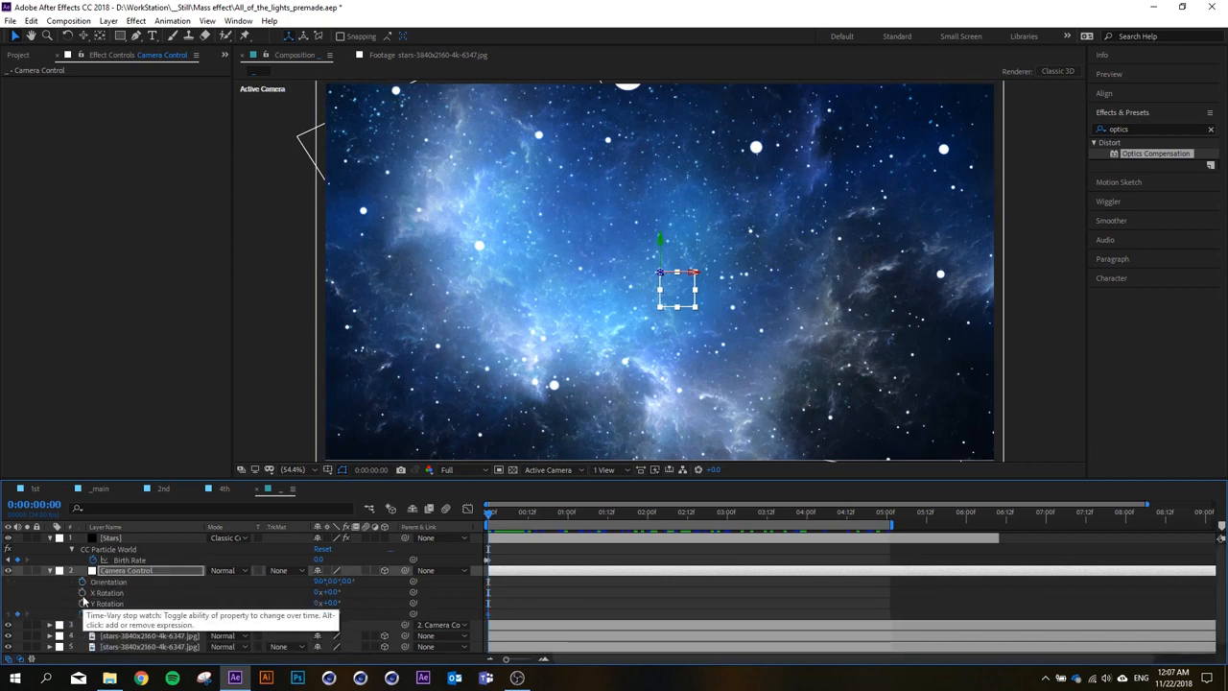
left_click(83, 593)
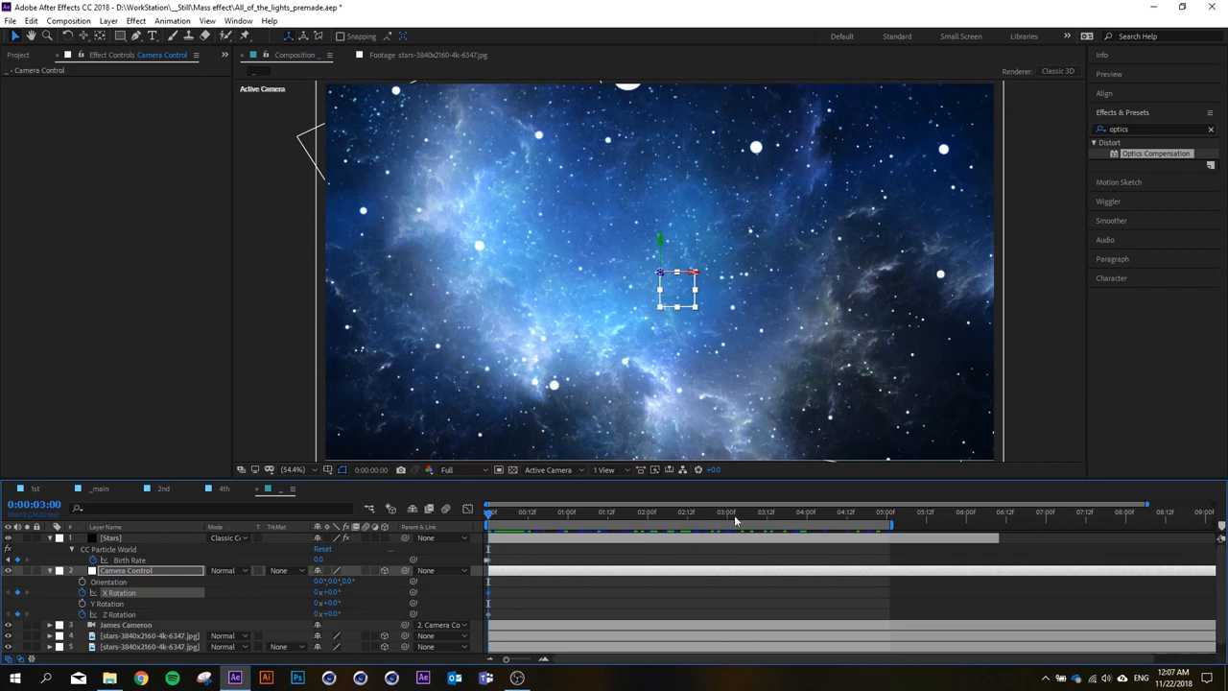
At five seconds, set the Camera Control null's Z Rotation to 4° and its X Rotation to -3°.
left_click_drag(734, 515, 884, 520)
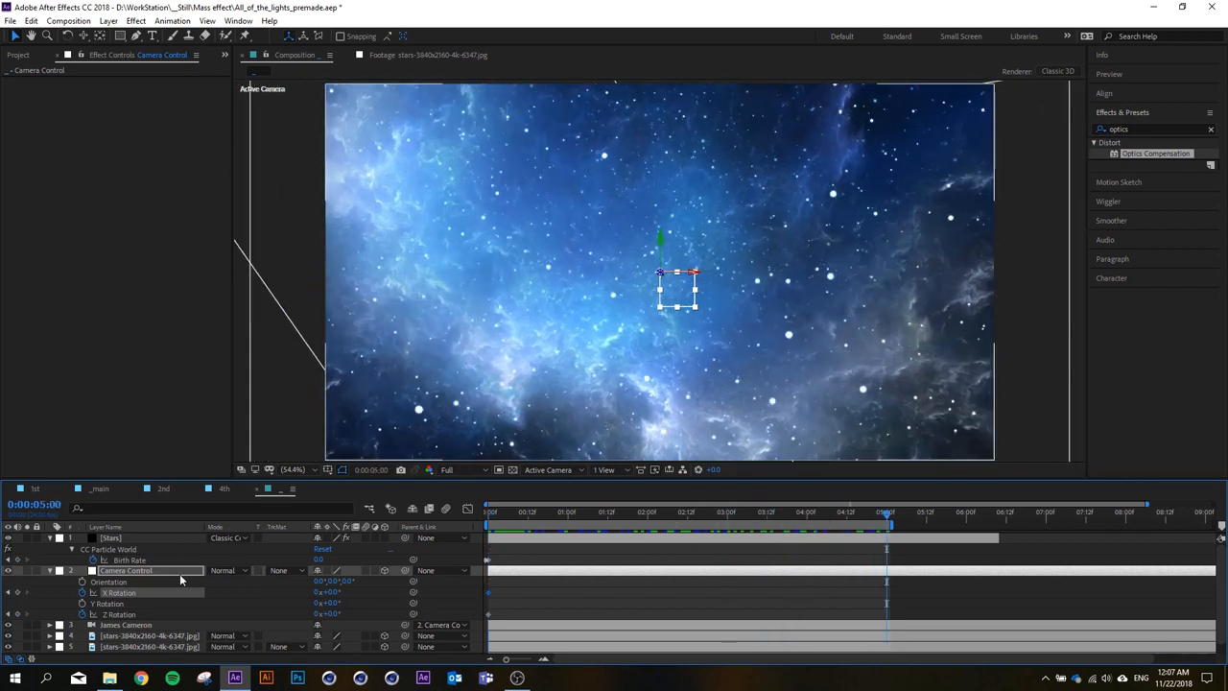
left_click(120, 616)
left_click(123, 593)
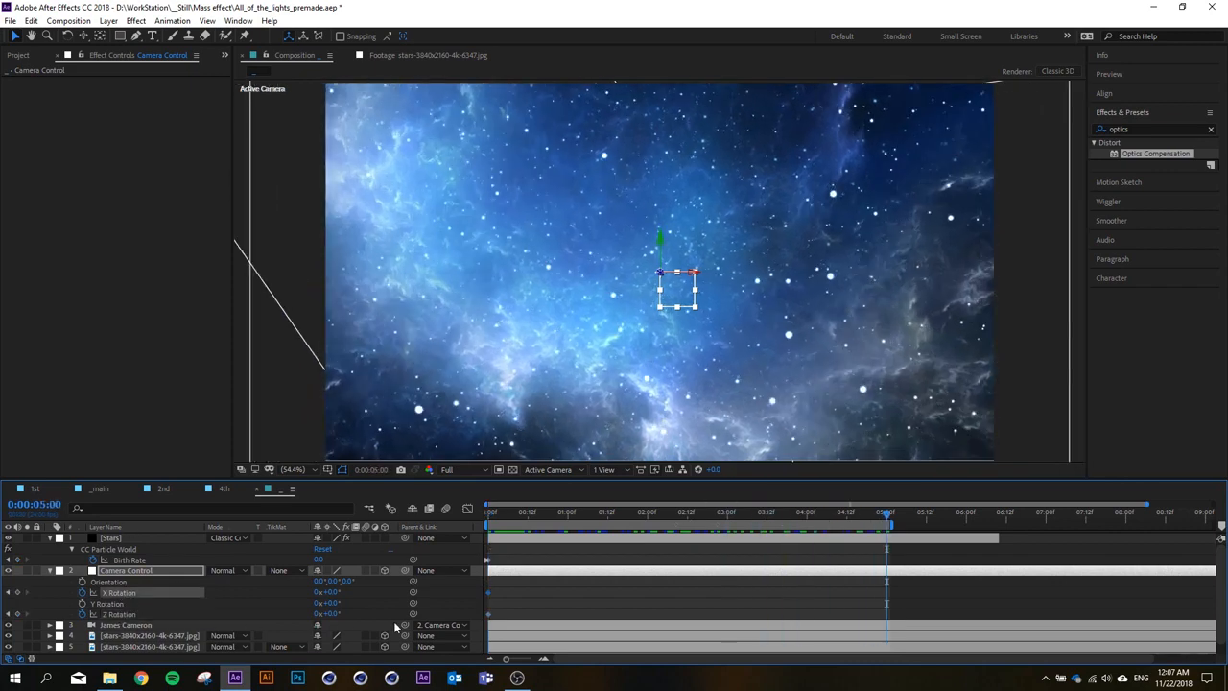
left_click(458, 609)
scroll(664, 359, "down", 3)
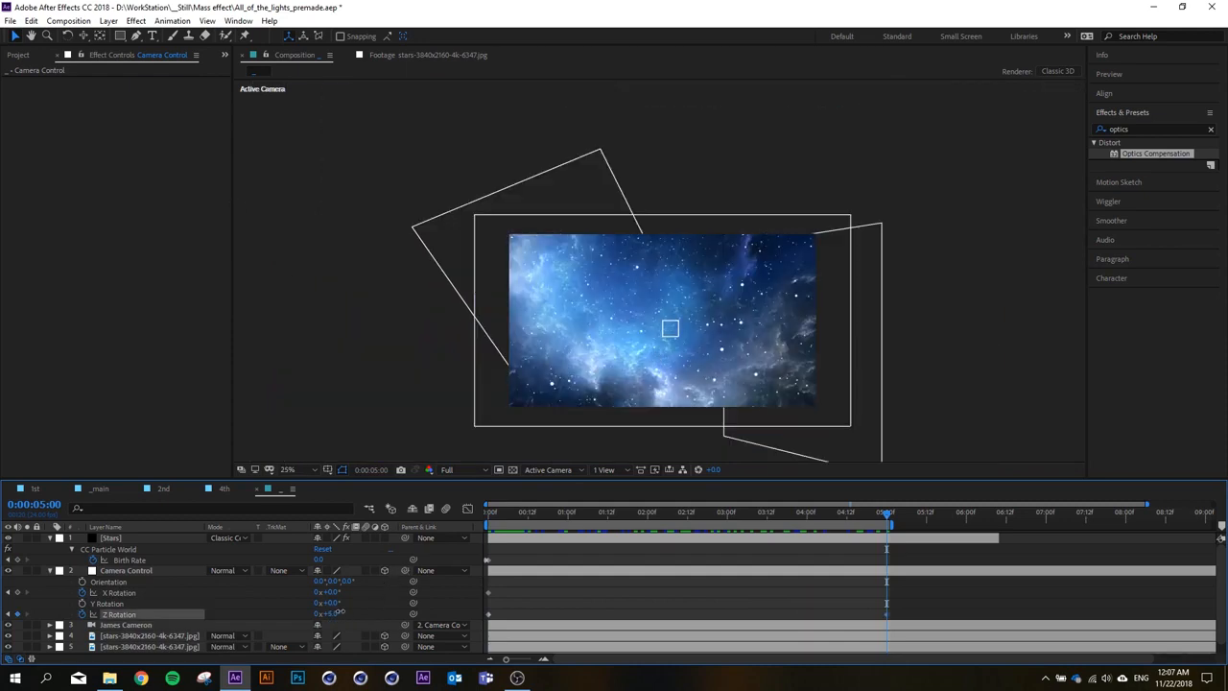
mouse_move(339, 611)
left_mouse_down()
mouse_move(356, 611)
mouse_move(327, 612)
mouse_move(336, 615)
left_mouse_up()
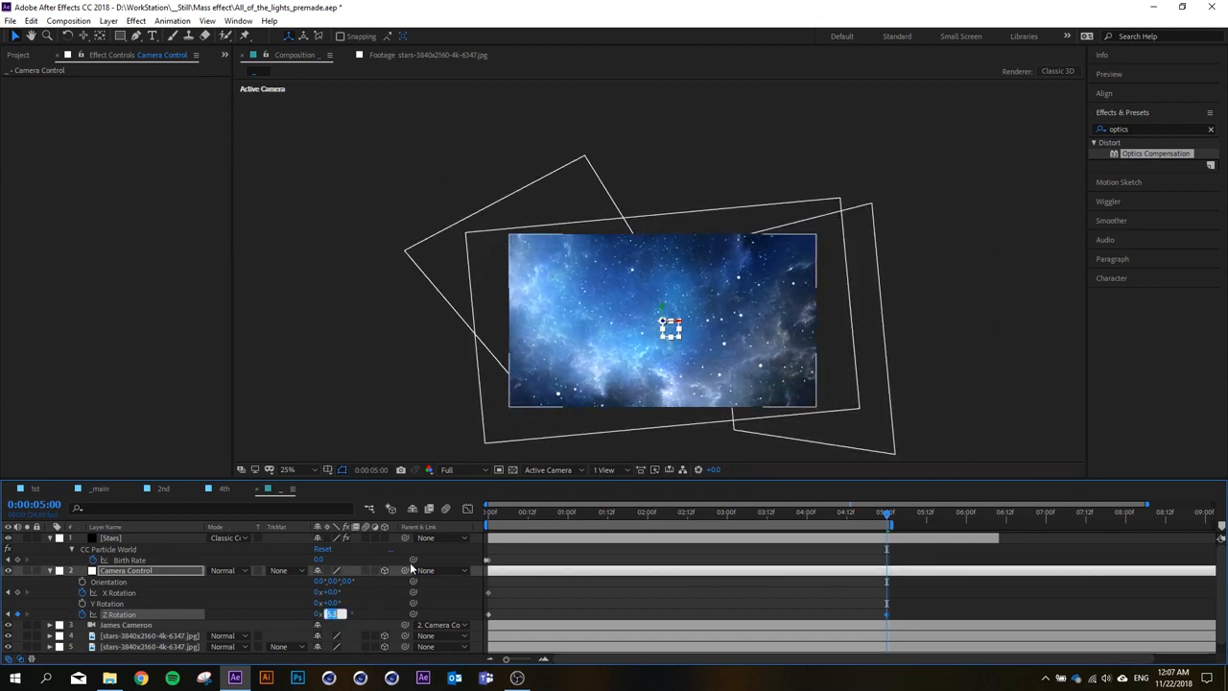
key("Return")
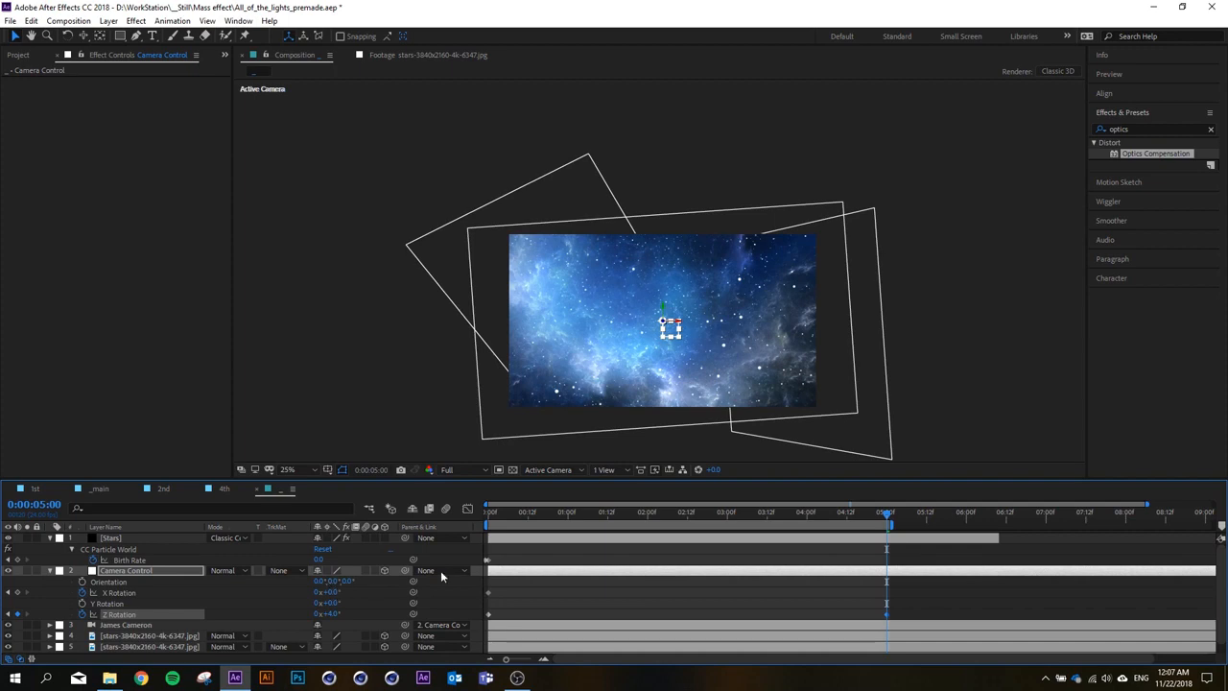
left_click_drag(337, 592, 330, 592)
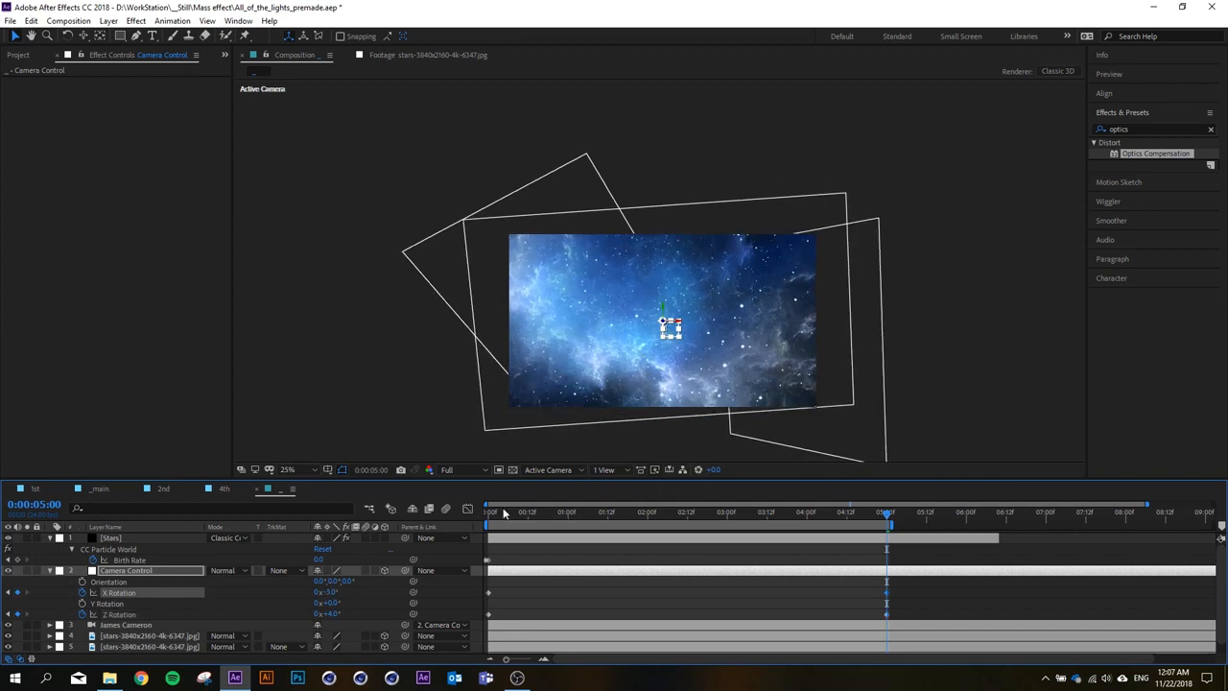
Review the rotating camera move along the timeline and change the null's X Rotation at five seconds to a positive angle.
left_click(494, 515)
left_click_drag(494, 515, 701, 515)
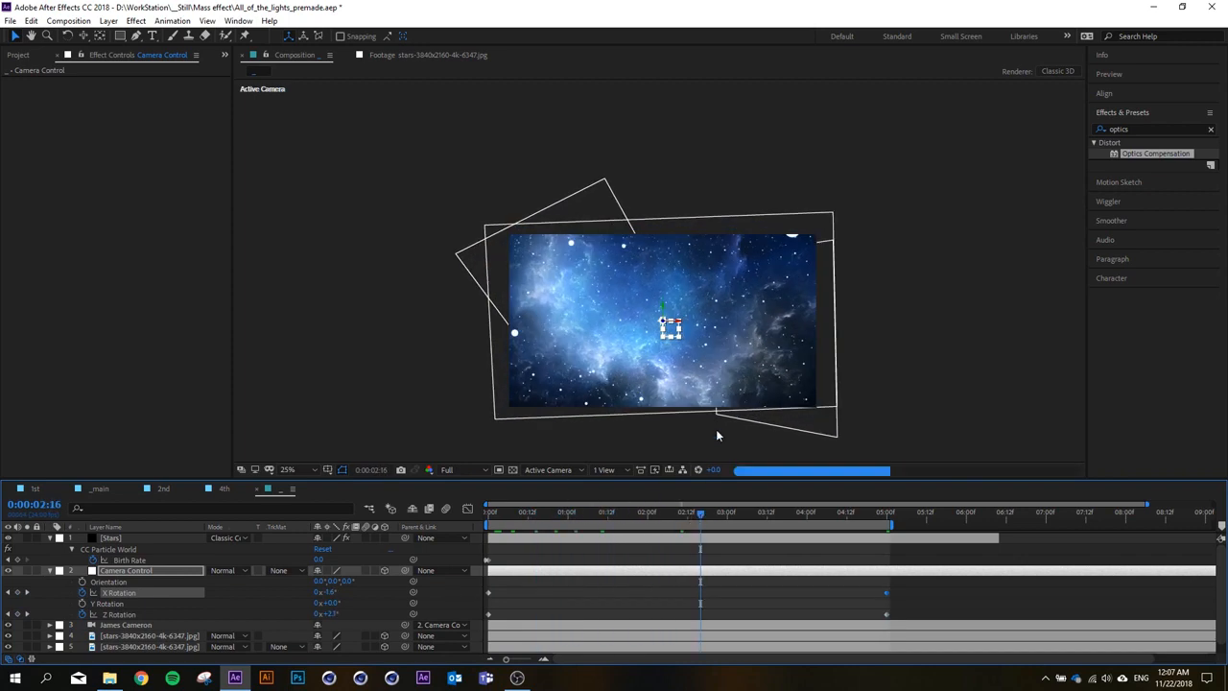
left_click(798, 391)
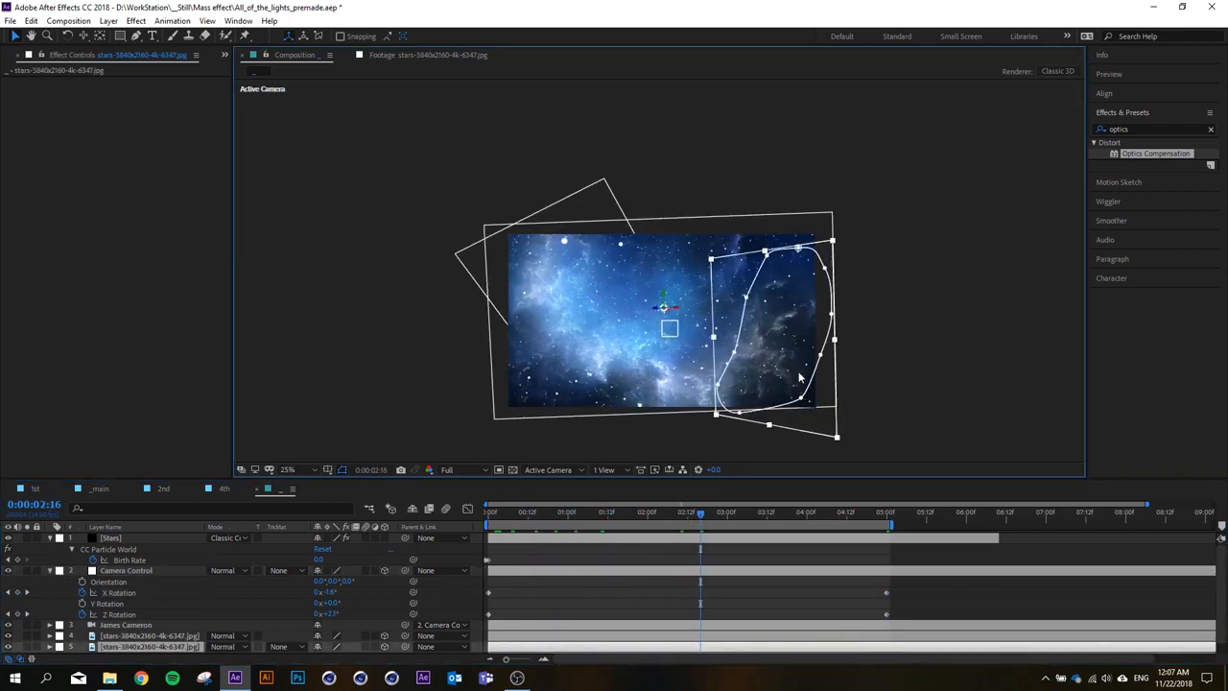
left_click_drag(800, 378, 886, 398)
key("space")
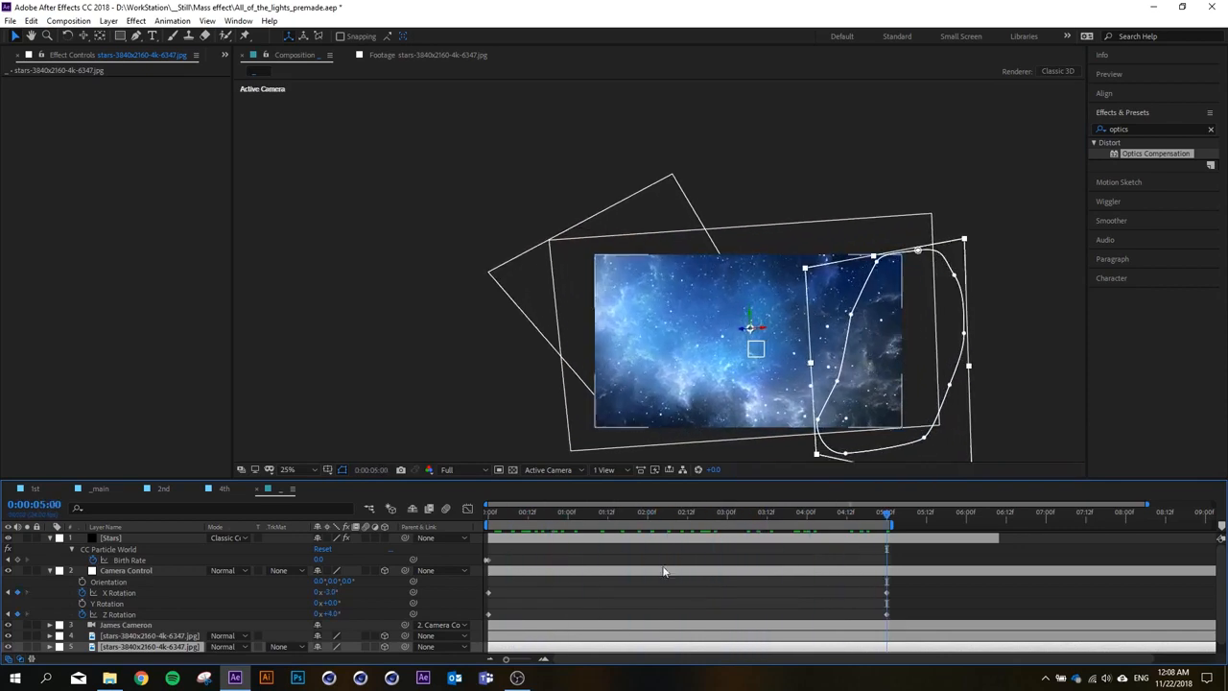
key("Return")
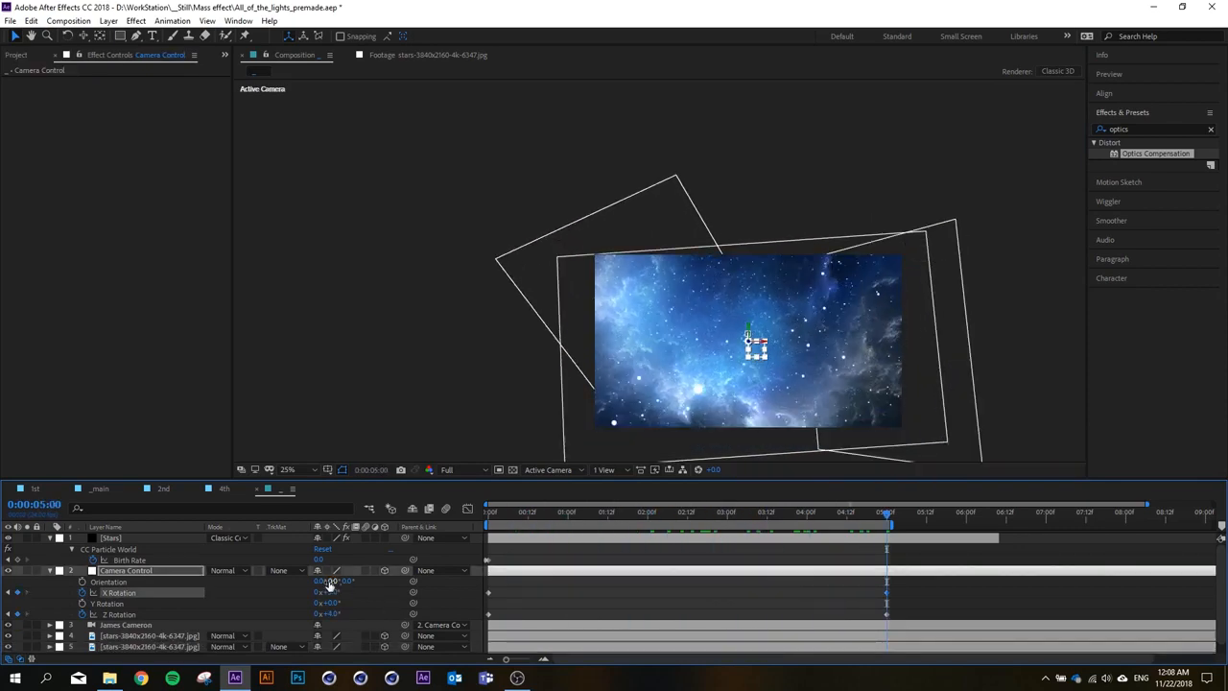
key("space")
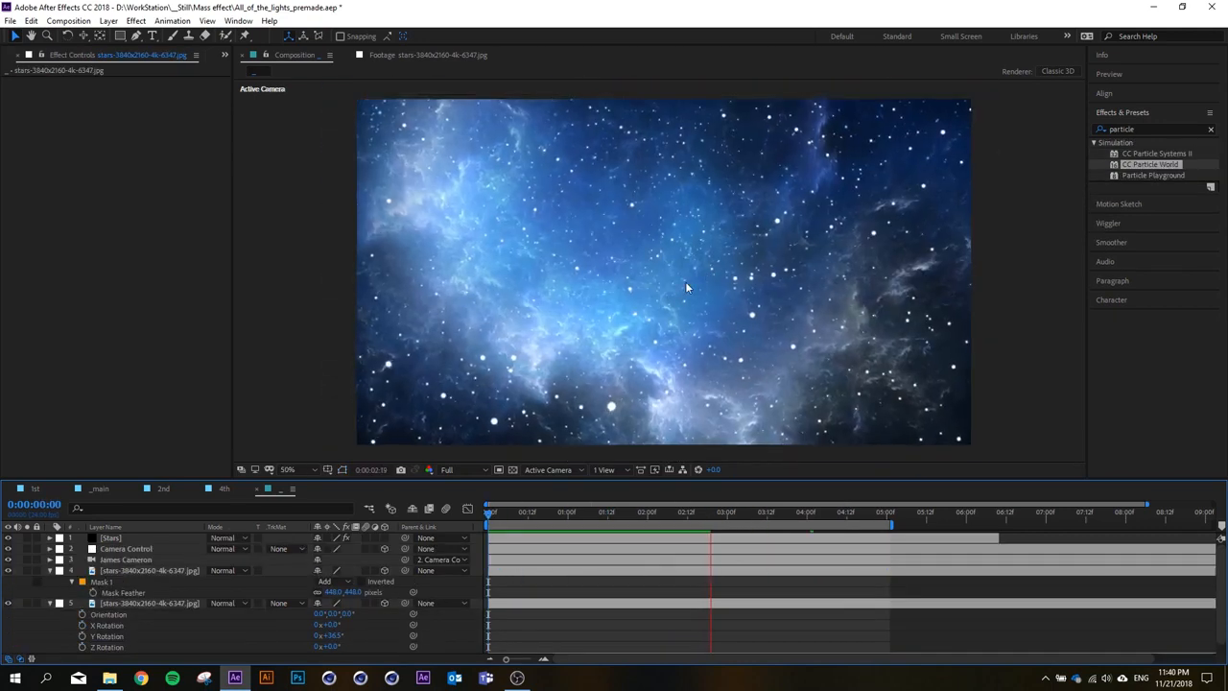
key("space")
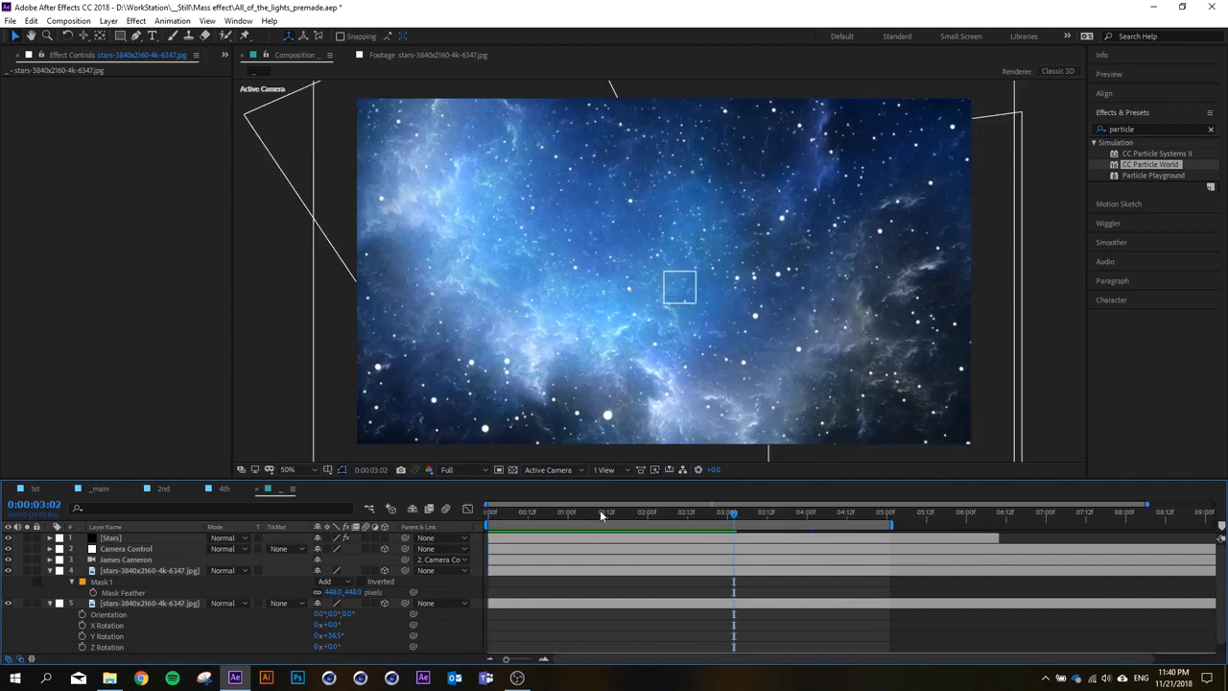
At 0:00:01:09, try the Add blending mode on the Stars layer, and set it to Classic Color Dodge.
mouse_move(600, 512)
left_mouse_down()
mouse_move(519, 515)
mouse_move(667, 514)
mouse_move(565, 518)
mouse_move(598, 514)
left_mouse_up()
left_click(149, 540)
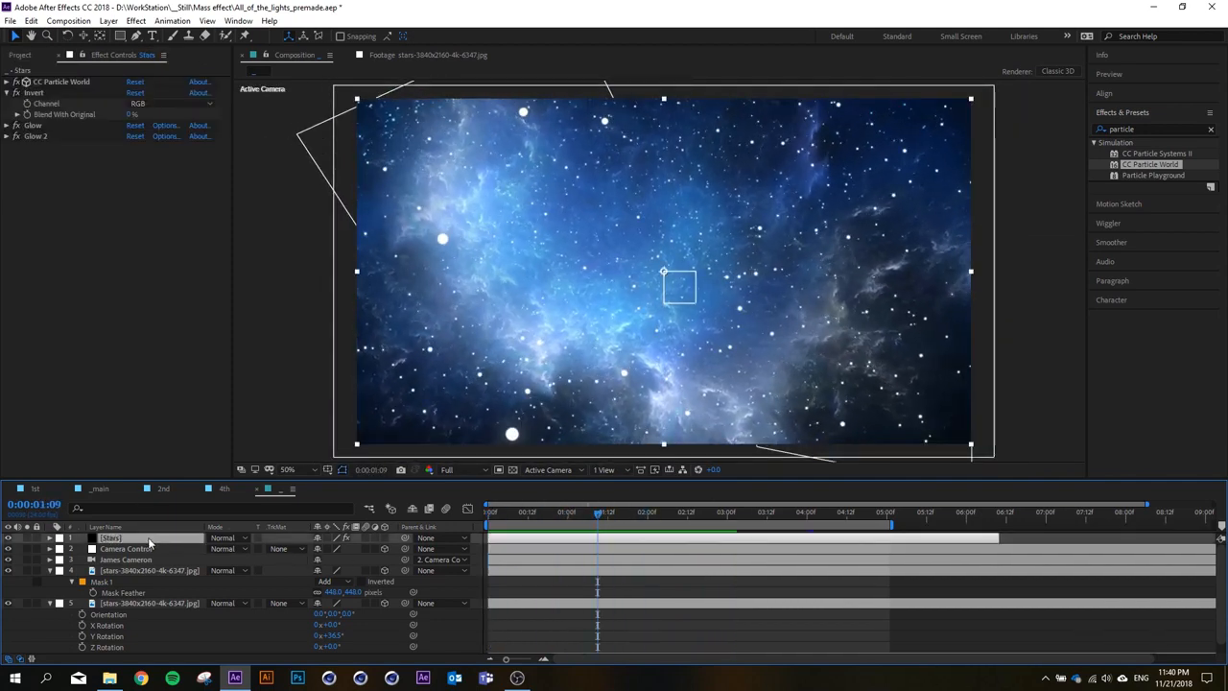
left_click(245, 540)
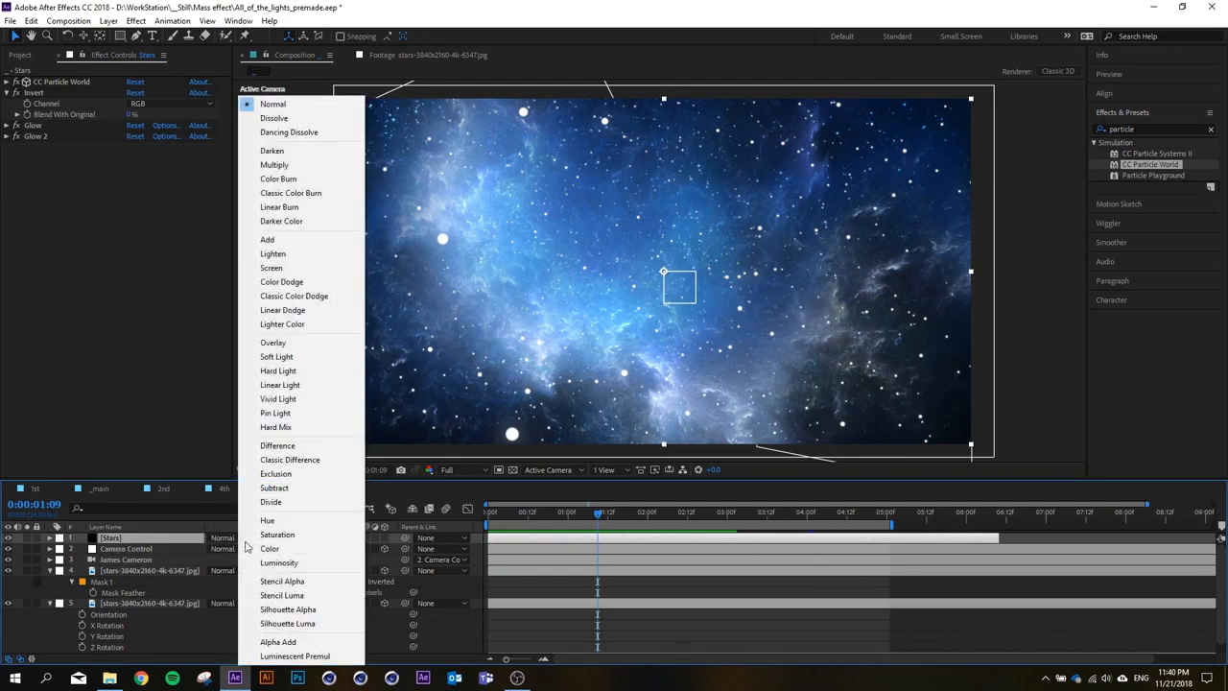
left_click(288, 241)
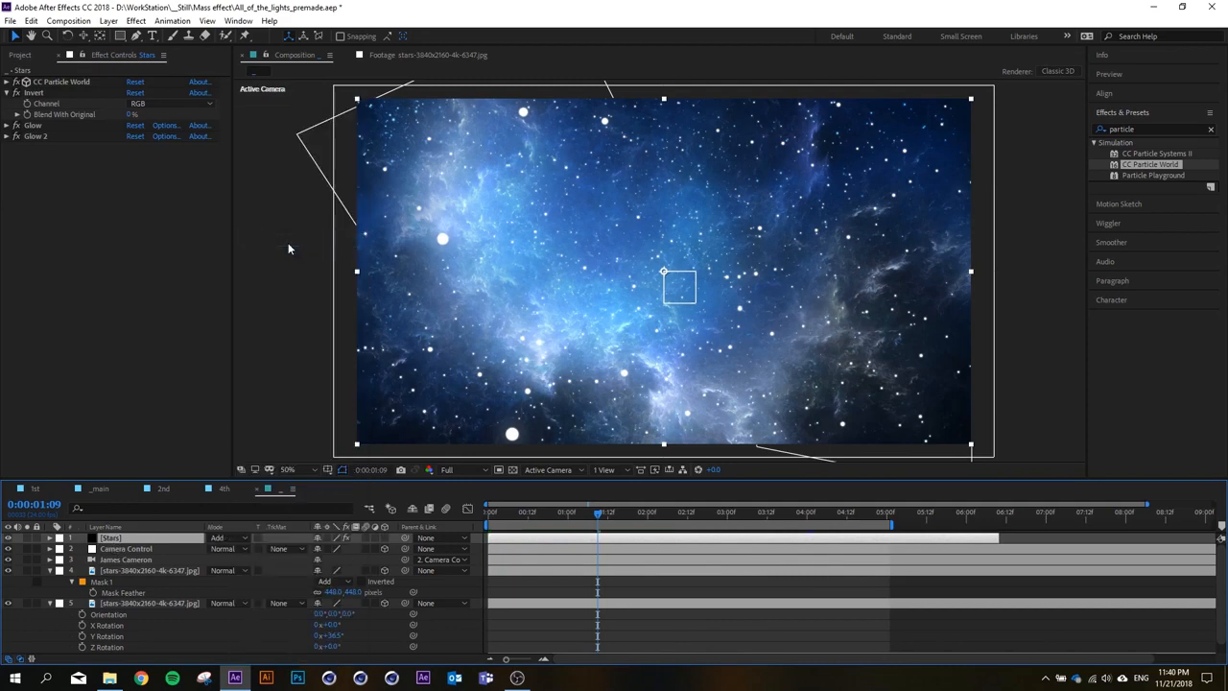
left_click(220, 538)
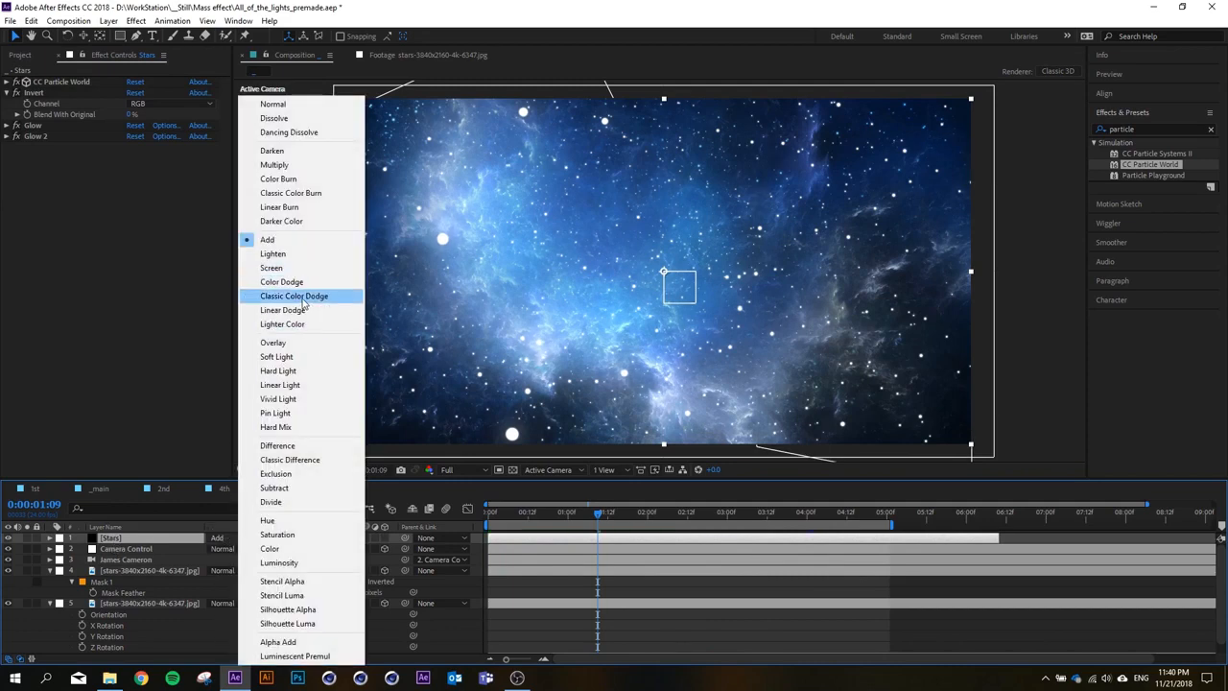
left_click(287, 295)
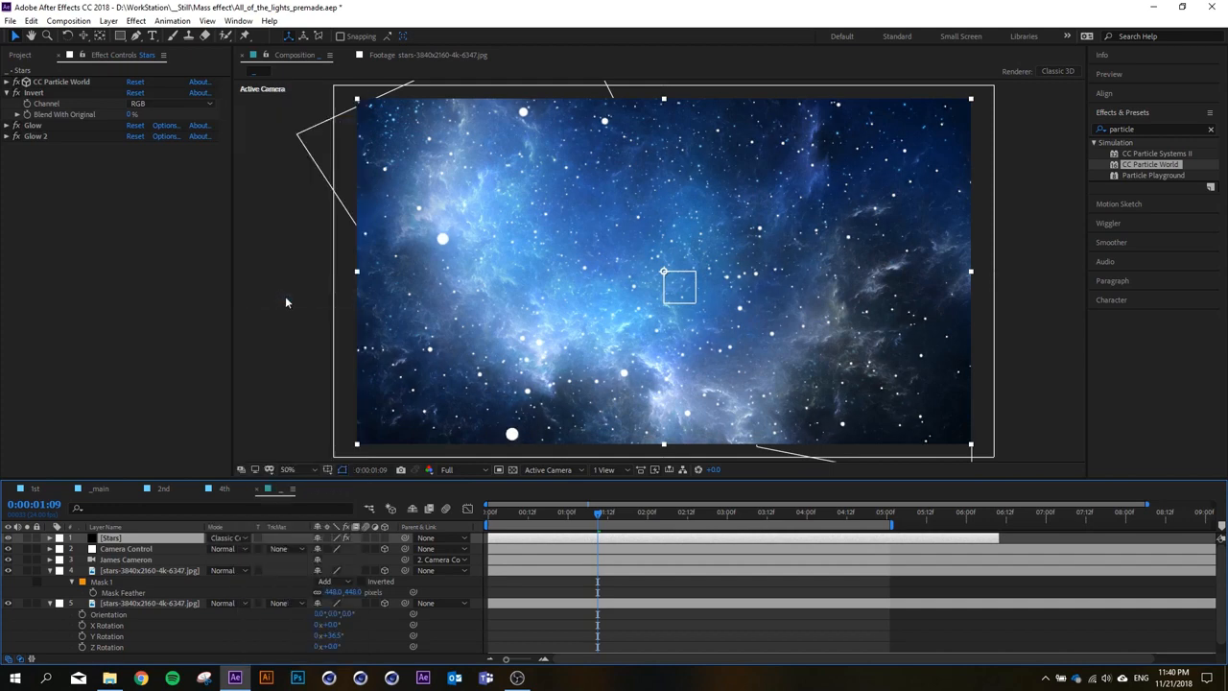
Switch the Stars layer to the Normal blending mode for comparison and undo that change.
left_click(220, 538)
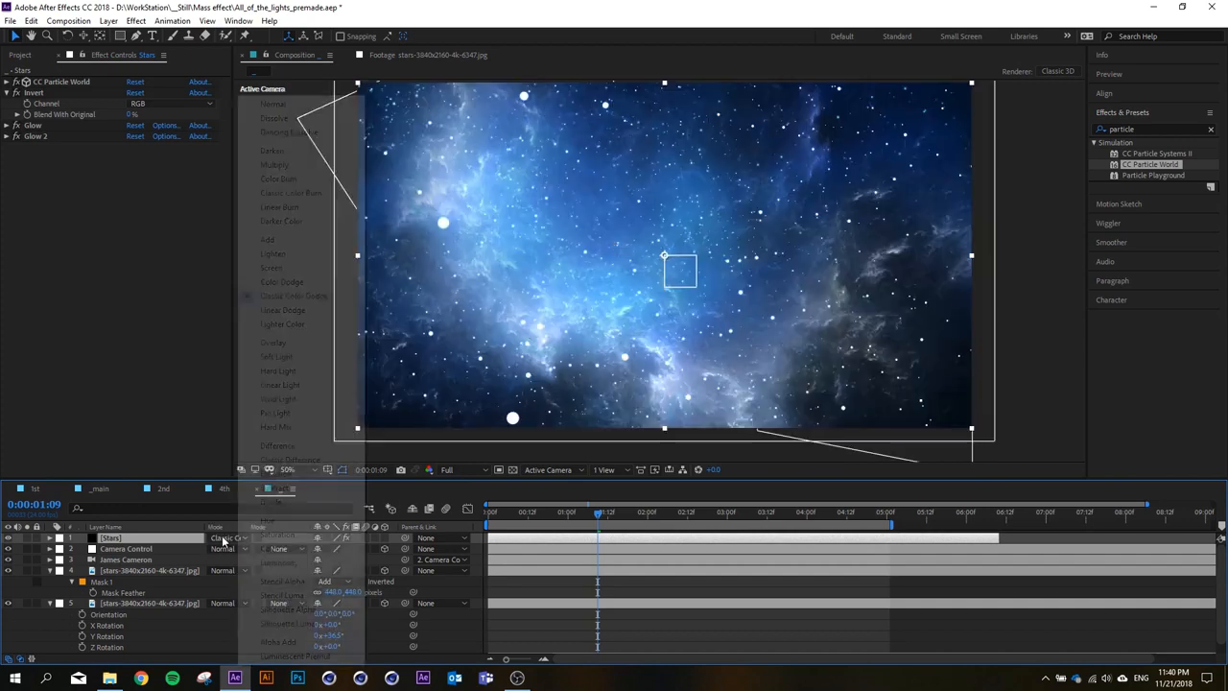
left_click(289, 103)
key("ctrl+z")
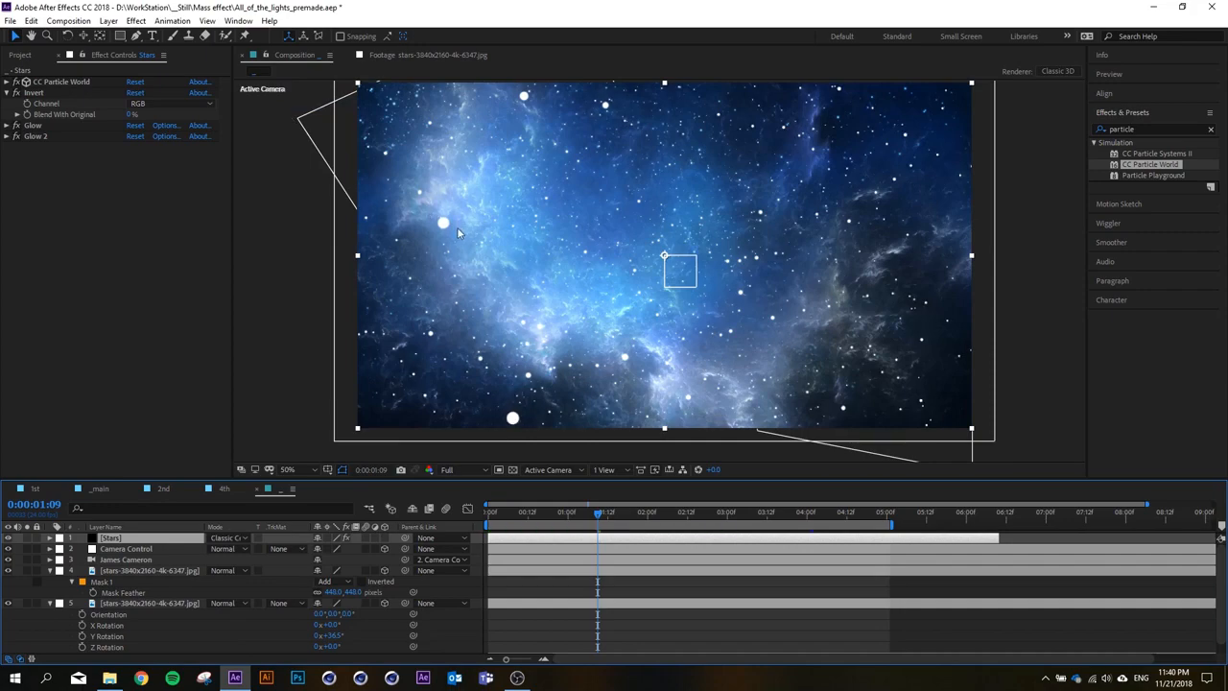
Examine how the stars blend with the nebula at different magnifications and points in time.
scroll(456, 226, "up", 3)
scroll(509, 230, "down", 3)
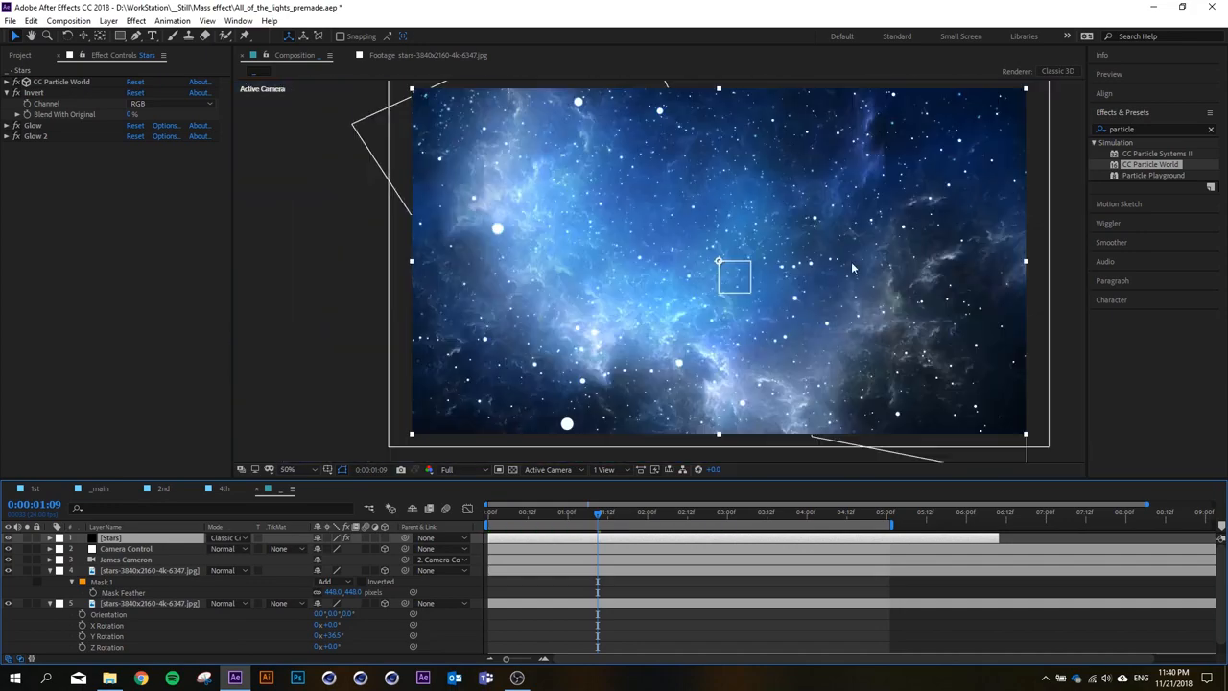
scroll(846, 230, "up", 3)
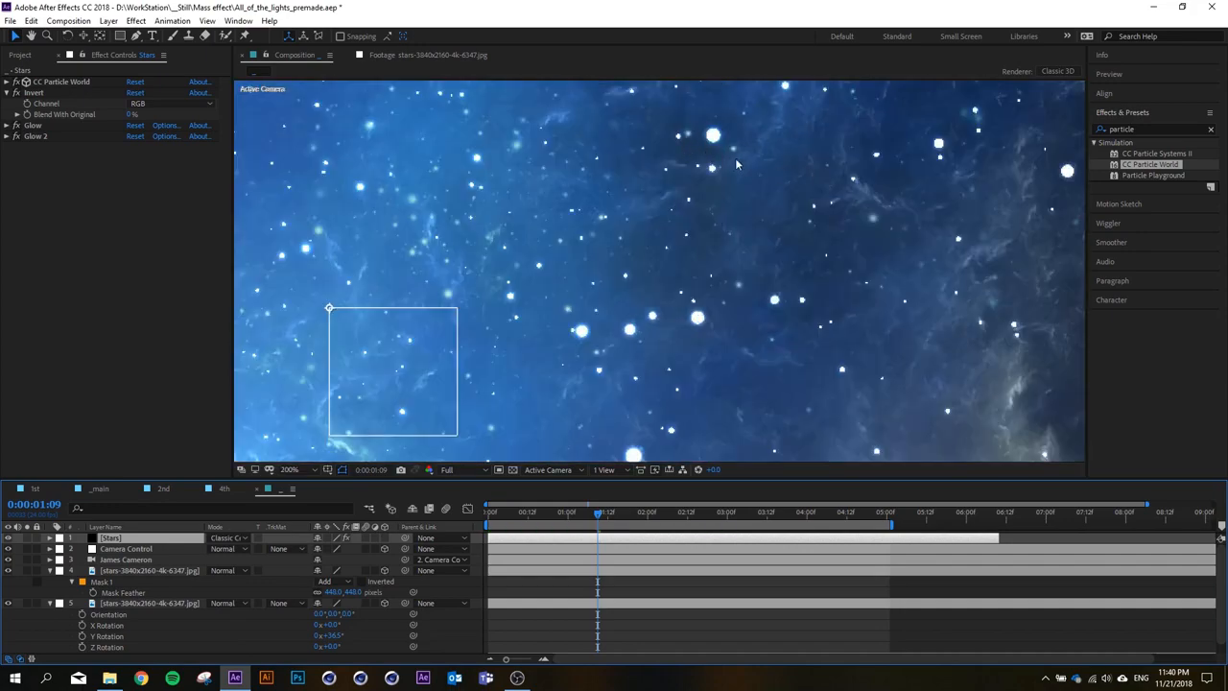
scroll(563, 345, "down", 6)
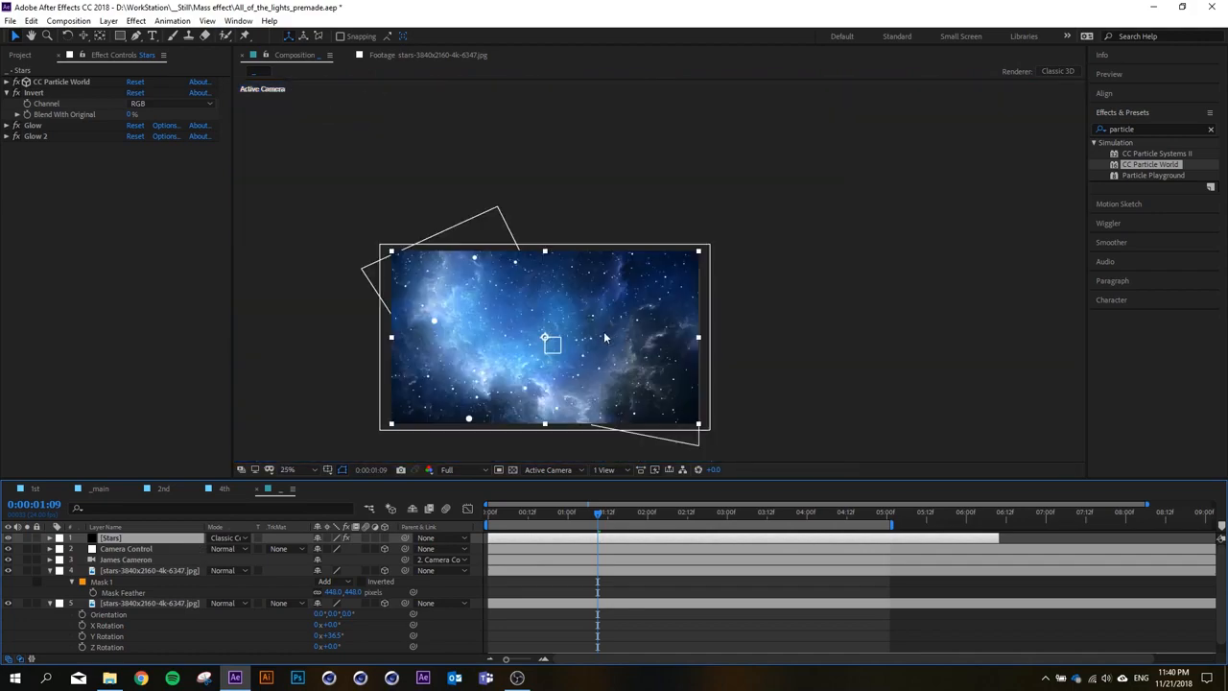
scroll(569, 342, "down", 1)
scroll(563, 355, "up", 1)
scroll(509, 368, "up", 2)
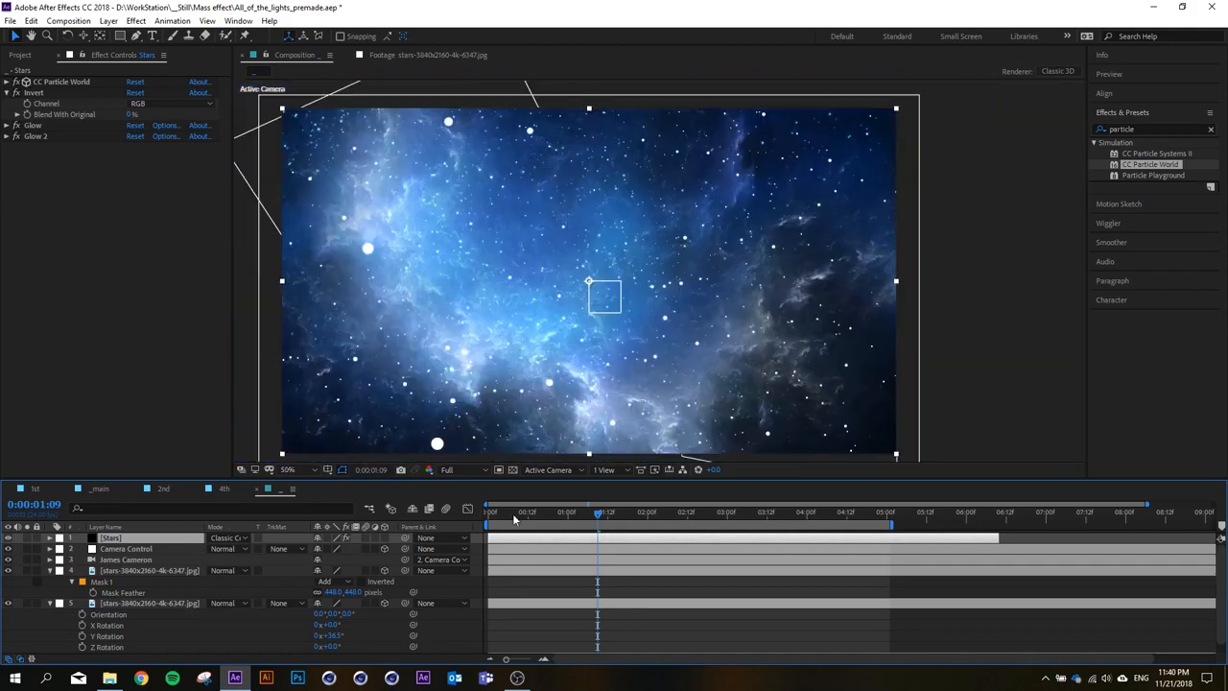
left_click_drag(506, 516, 534, 512)
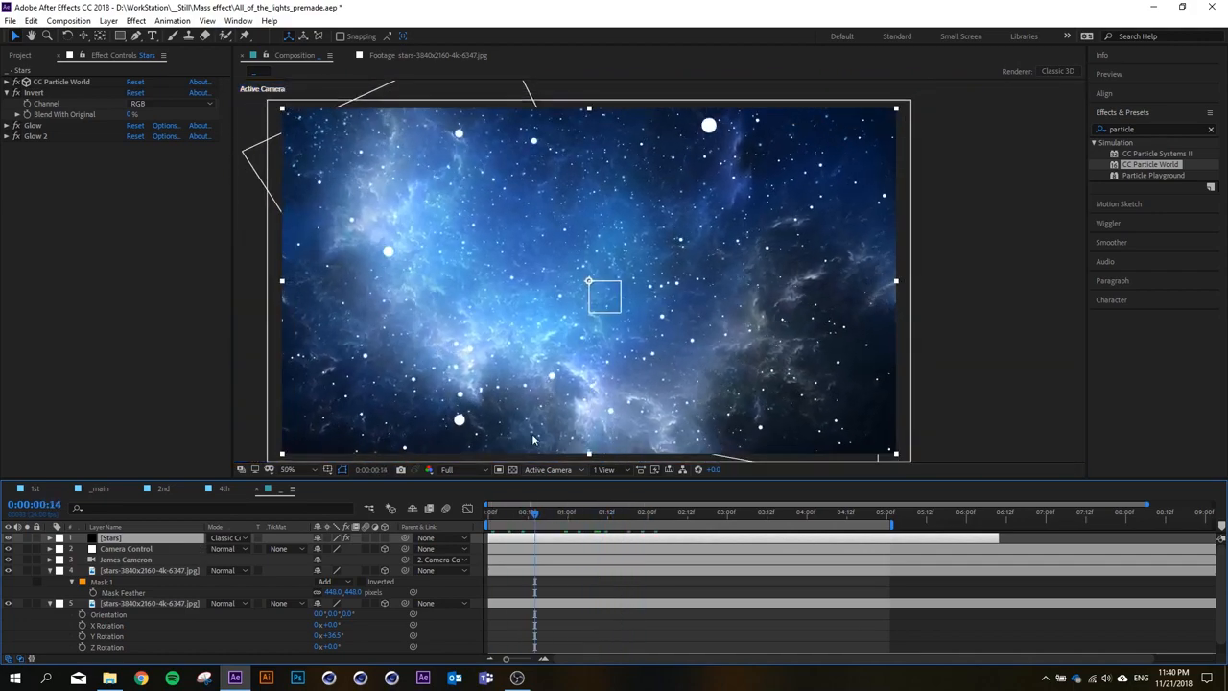
scroll(342, 393, "up", 2)
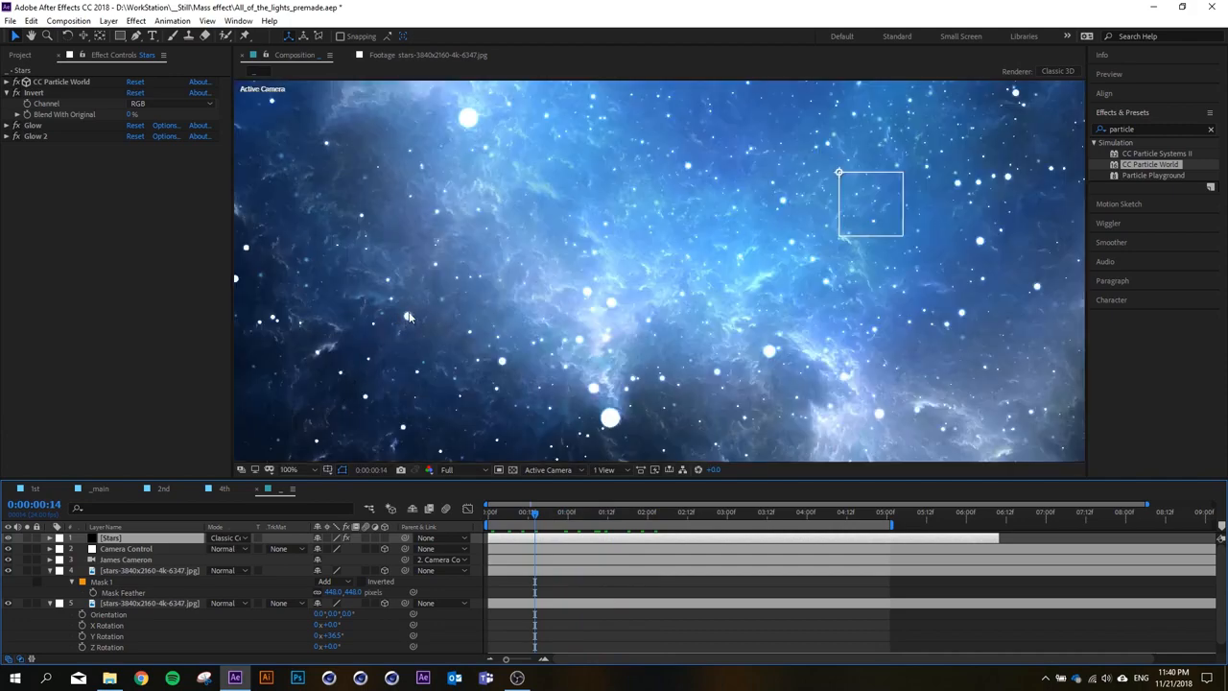
scroll(408, 319, "up", 2)
scroll(455, 314, "down", 6)
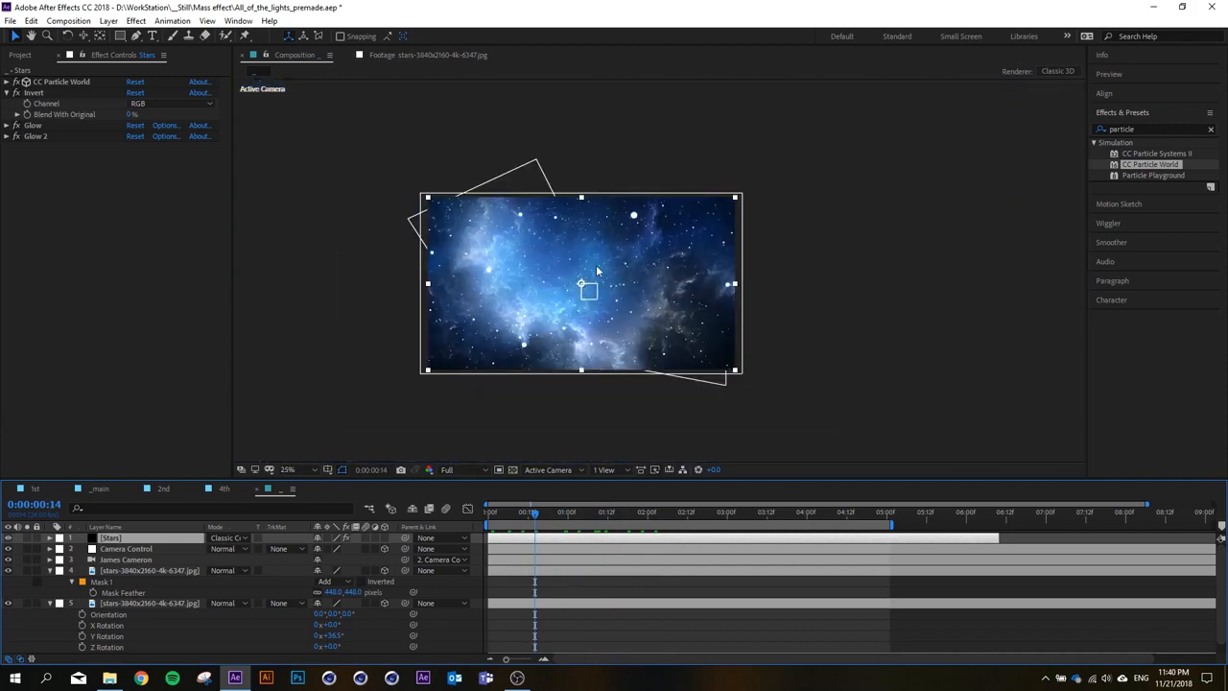
left_click_drag(508, 514, 597, 537)
left_click_drag(740, 553, 769, 553)
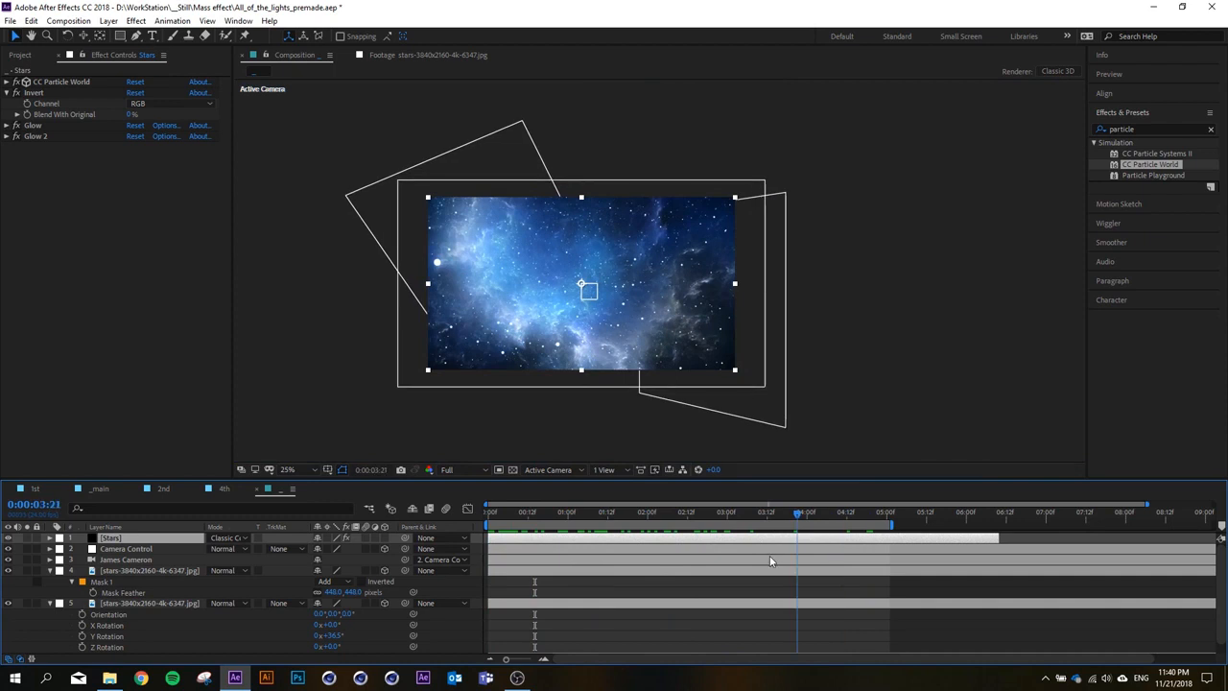
Collapse the Invert effect's settings and the expanded nebula image layers, and deselect all layers.
left_click(17, 92)
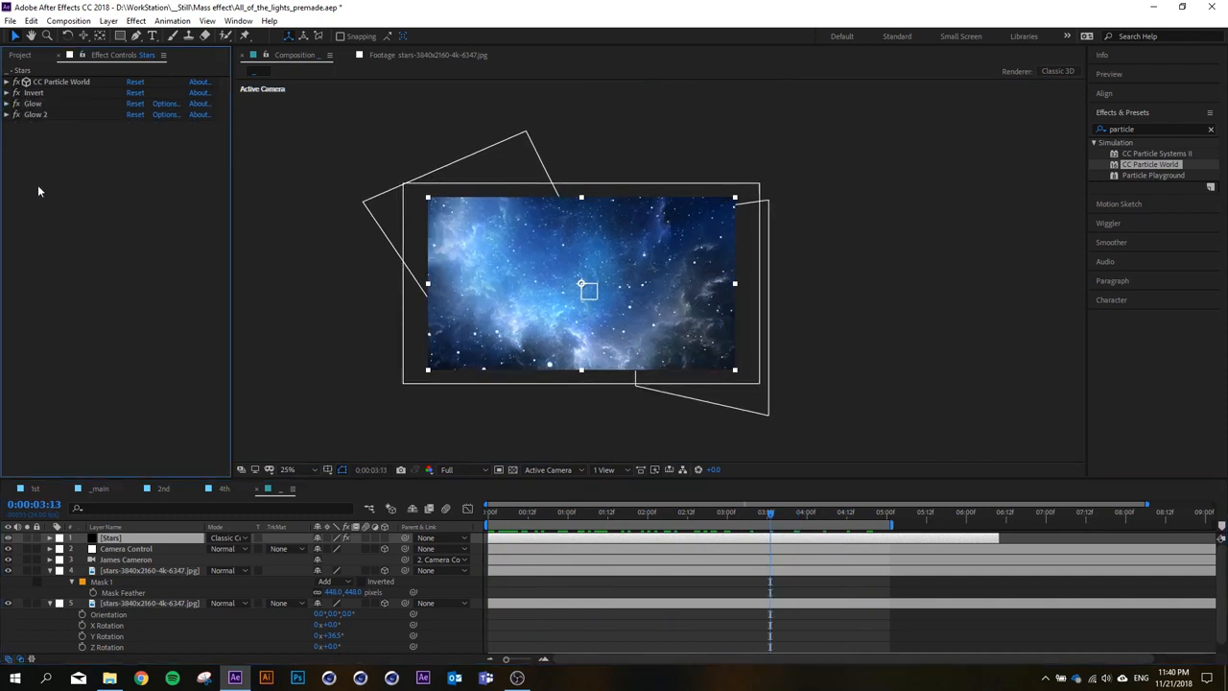
left_click(50, 571)
left_click(51, 581)
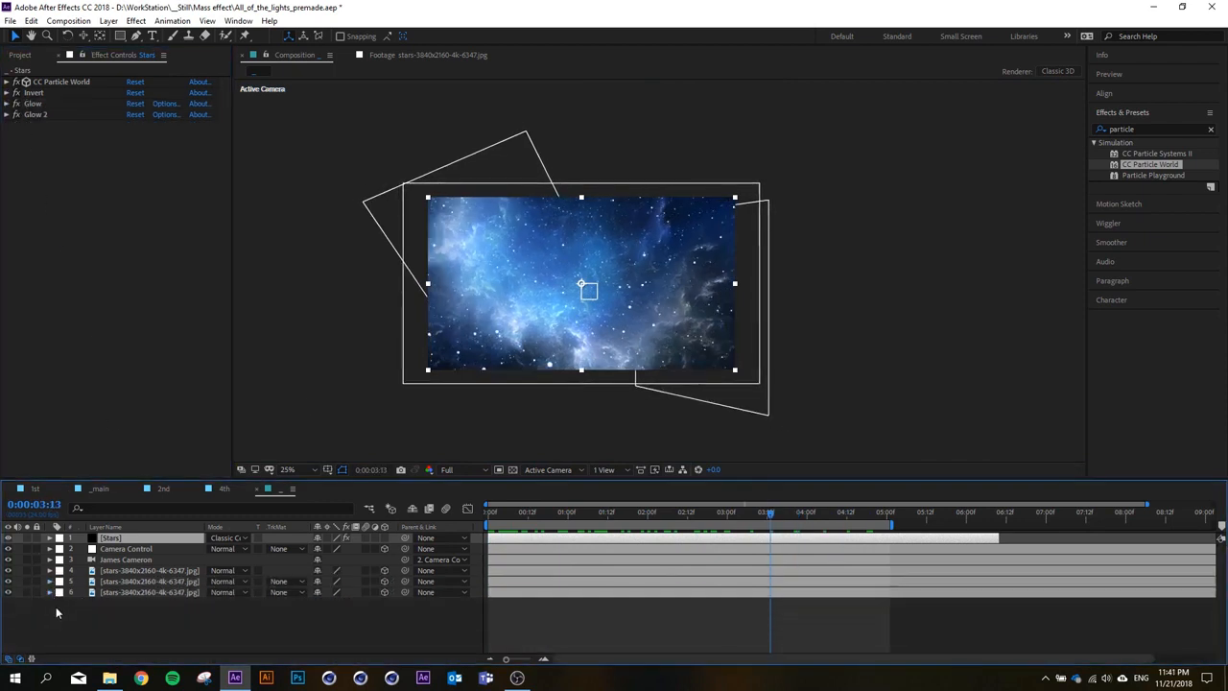
left_click(56, 612)
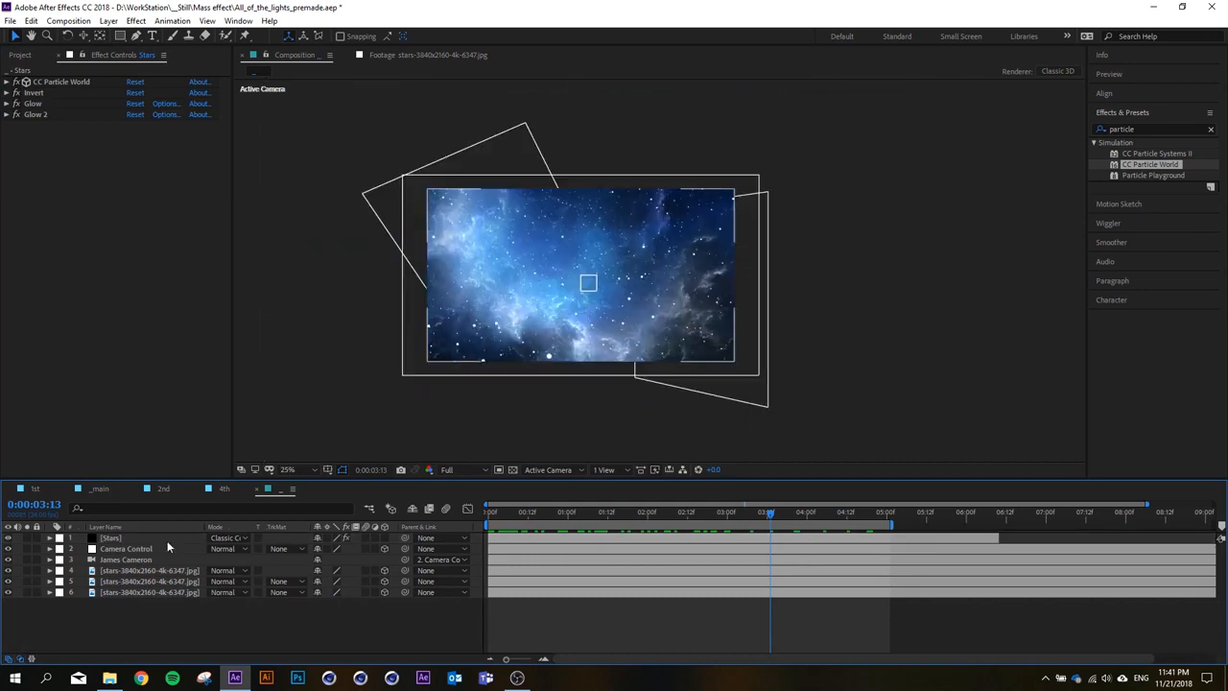
Apply the Starglow effect to the Stars layer.
left_click(137, 539)
scroll(593, 309, "up", 2)
key("ctrl+space")
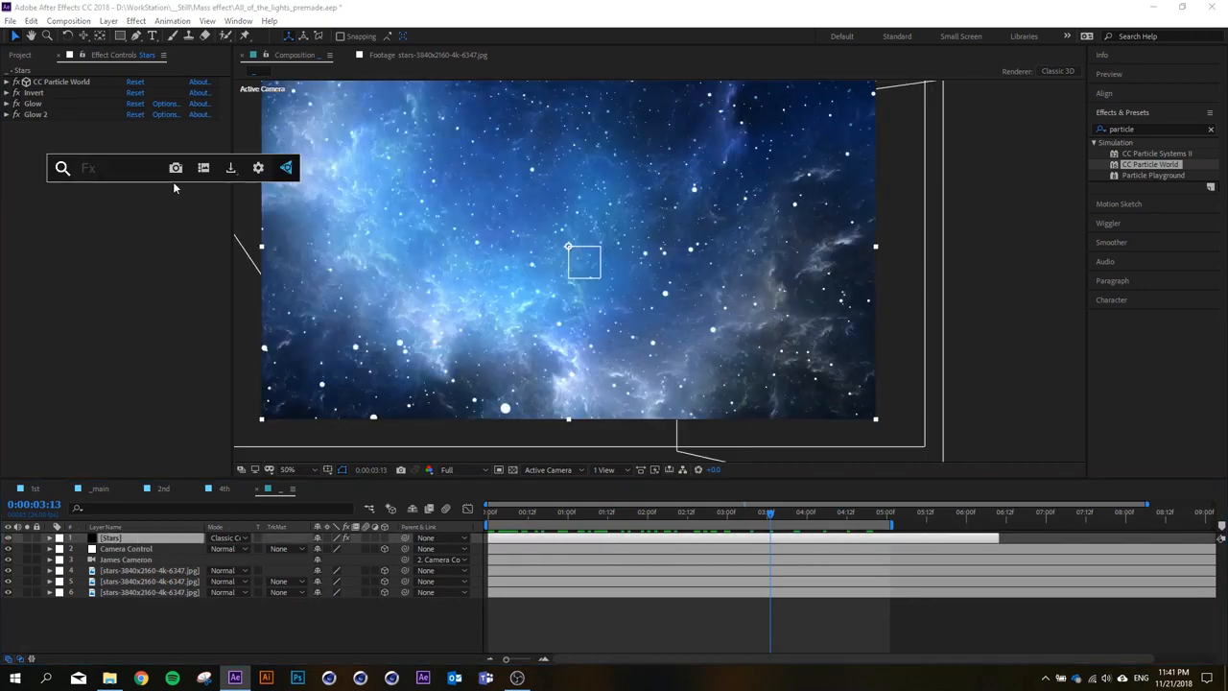
type("starg")
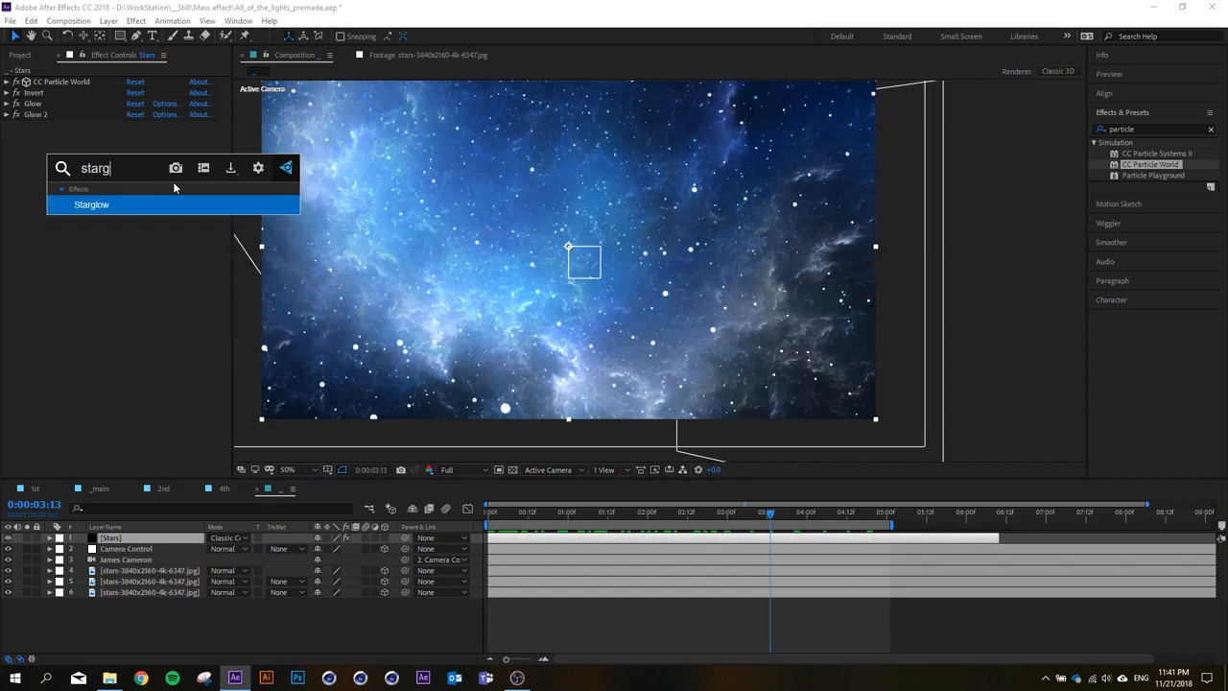
key("BackSpace")
type("glow")
key("BackSpace")
key("Return")
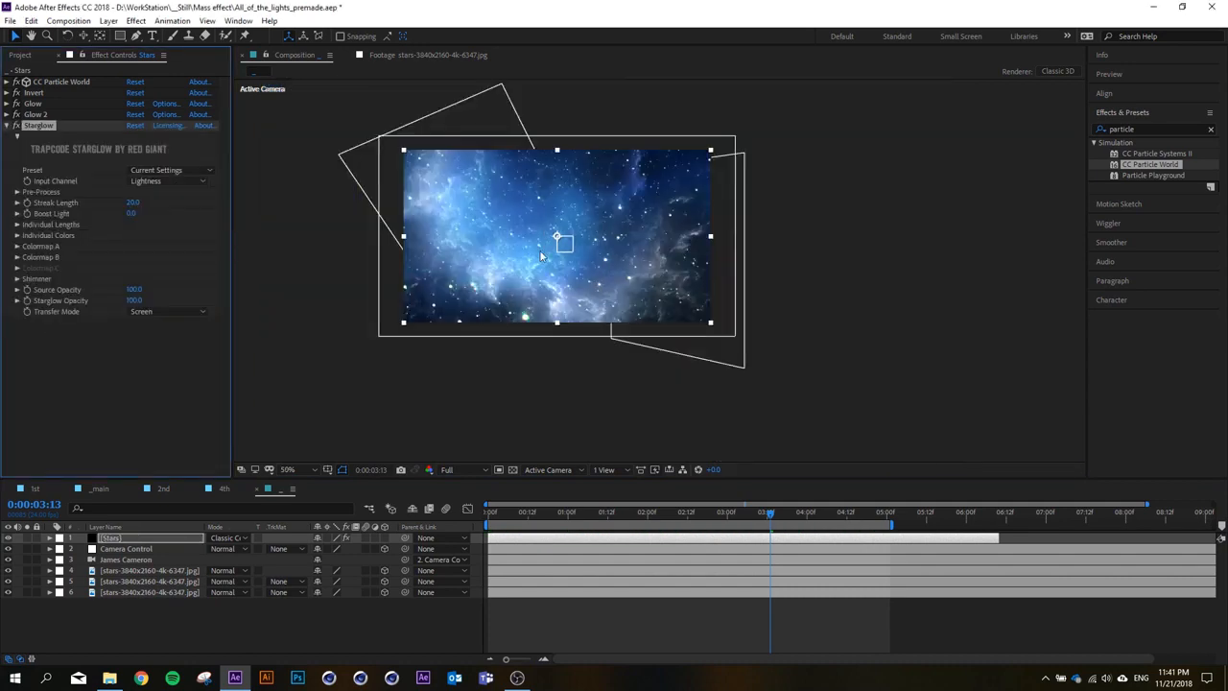
Try the White Y, White X and Xmas Star presets of Starglow on the Stars layer.
left_click(170, 174)
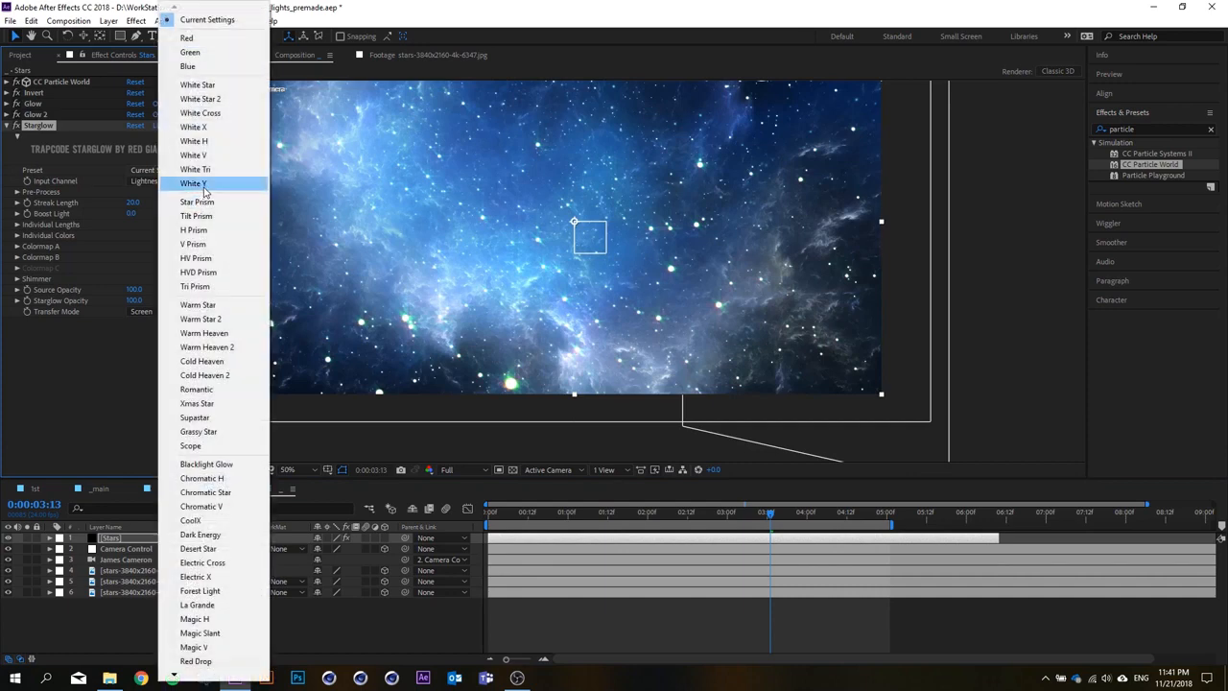
left_click(203, 186)
left_click(197, 170)
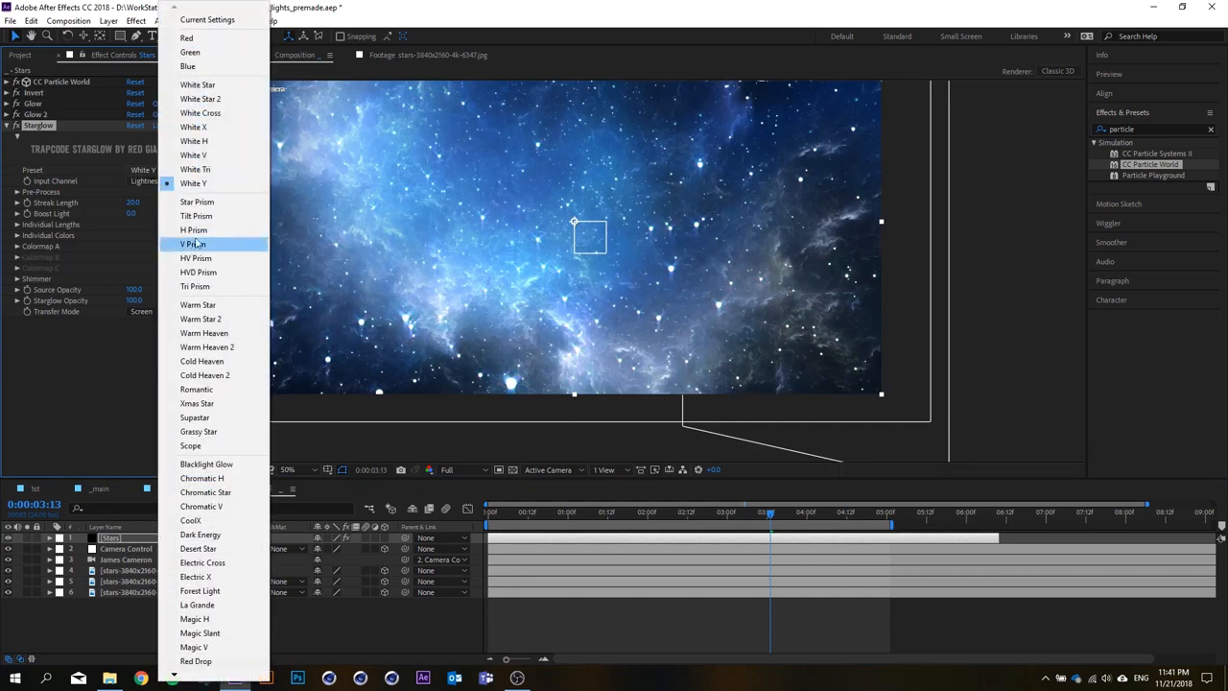
left_click(210, 140)
left_click(187, 169)
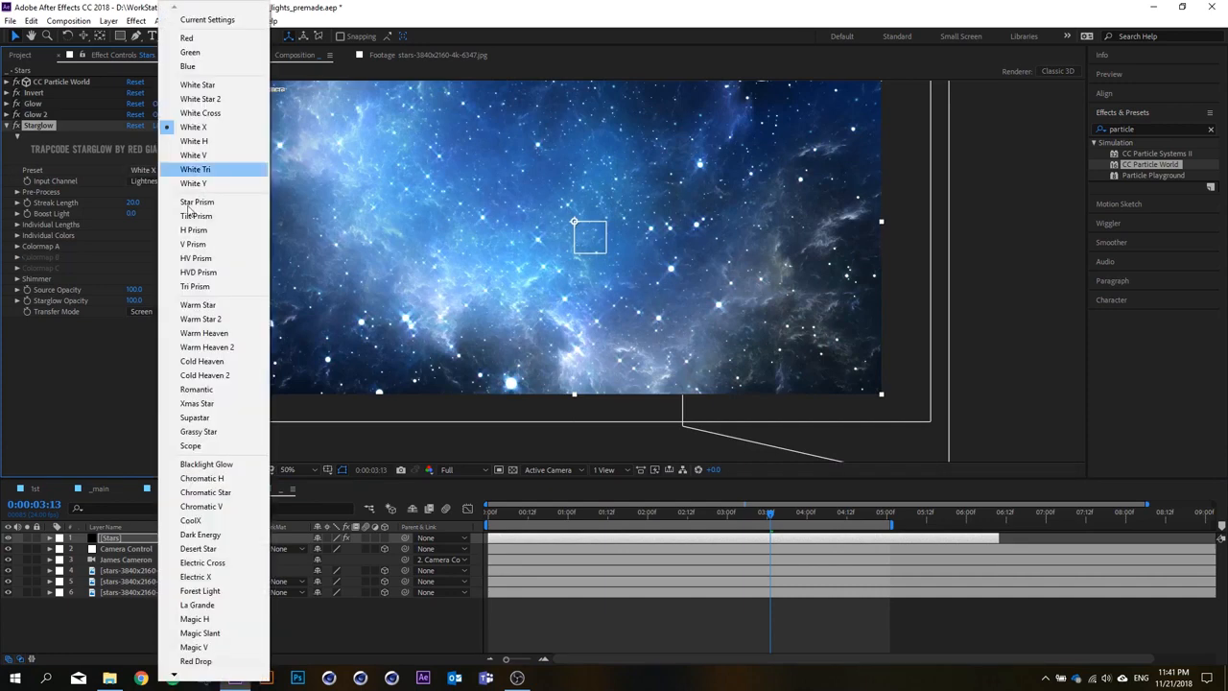
left_click(213, 401)
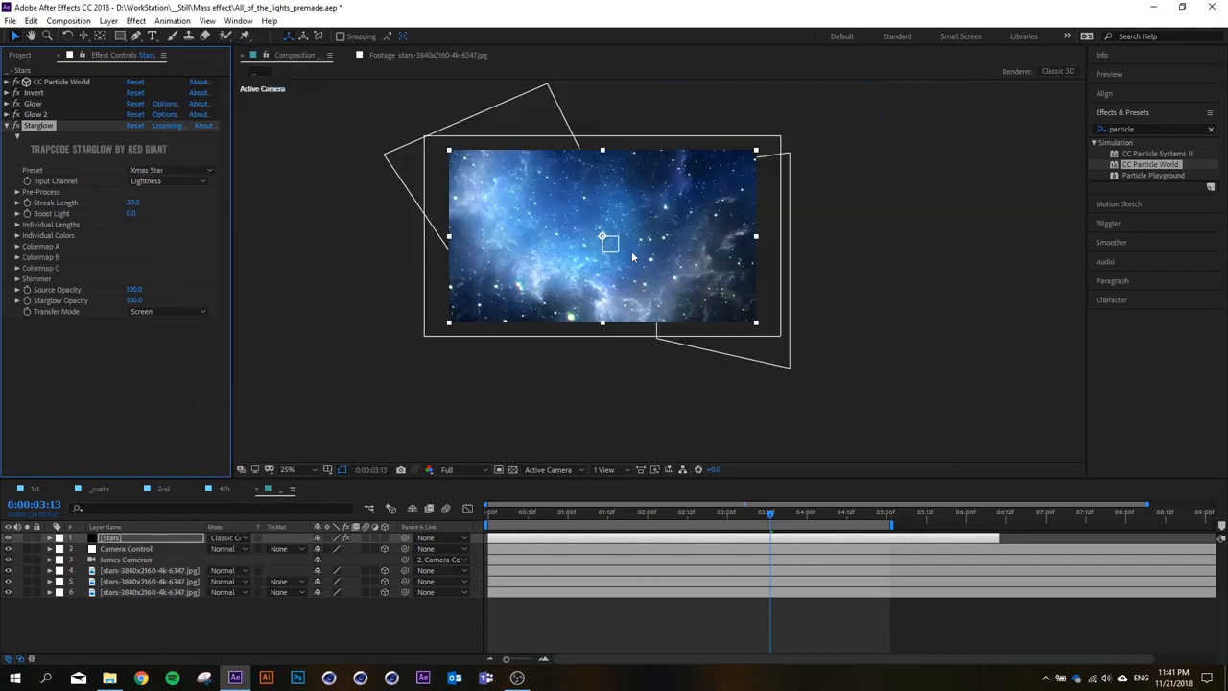
Try Starglow's Scope, Chromatic H and Electric Cross presets, and delete the Starglow effect from the Stars layer.
left_click(167, 170)
left_click(200, 445)
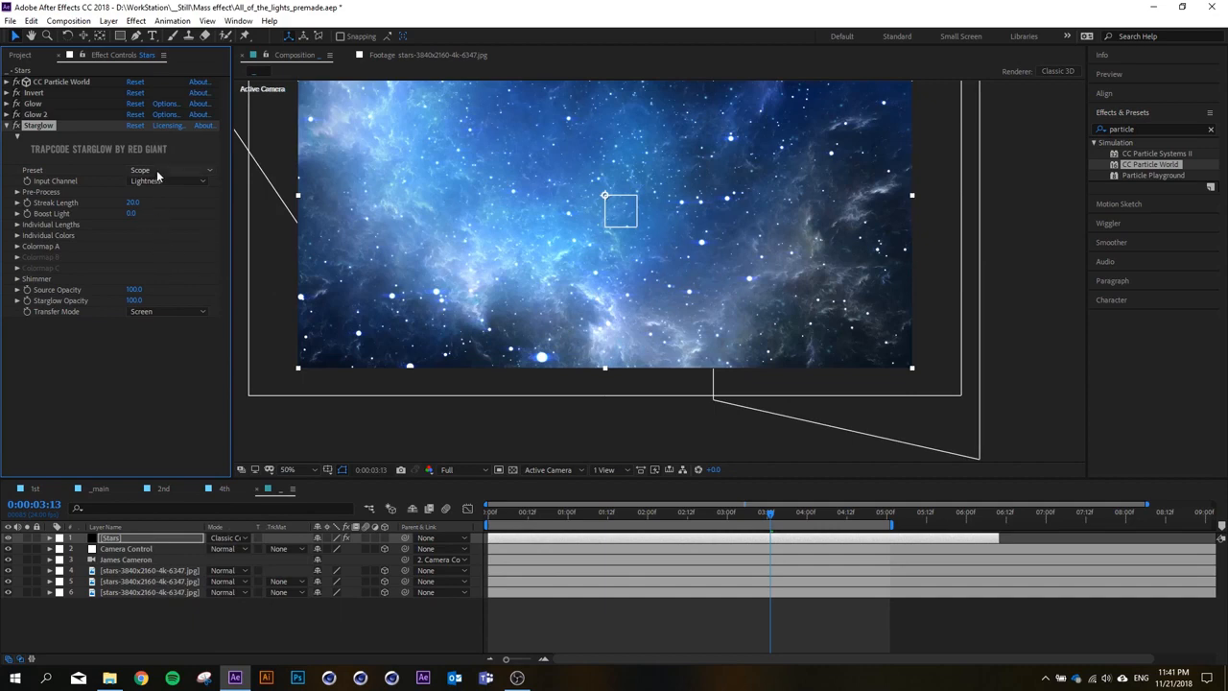
left_click(158, 173)
left_click(220, 486)
left_click(187, 169)
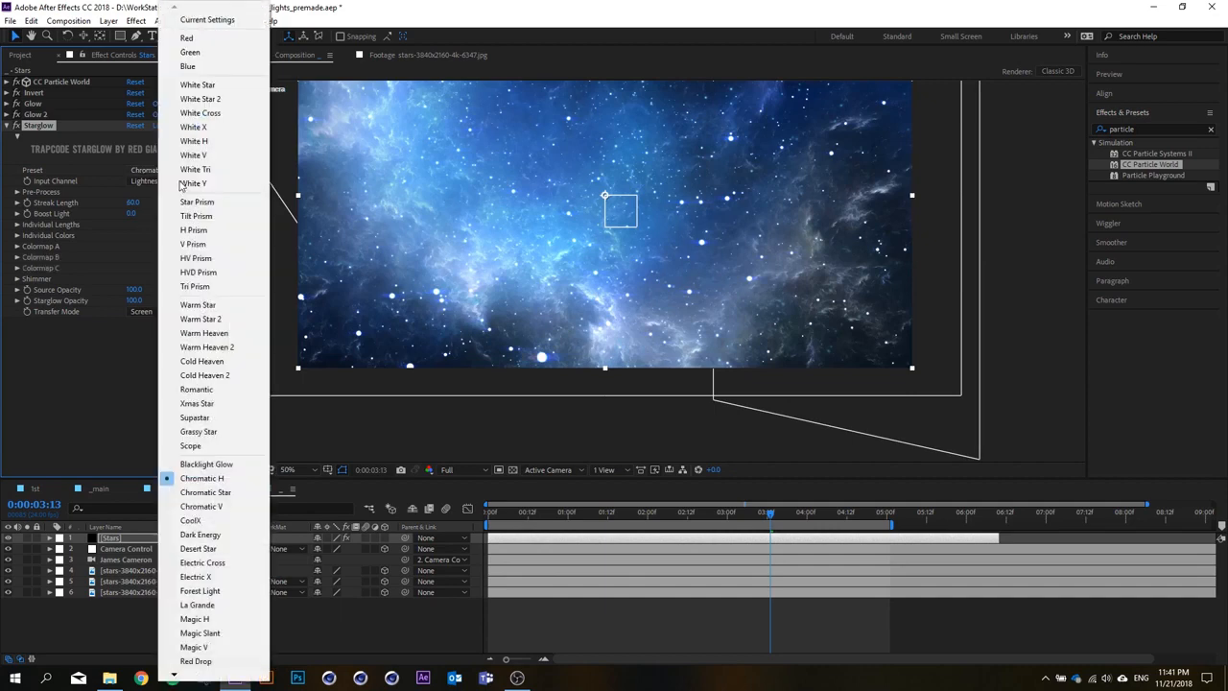
left_click(221, 573)
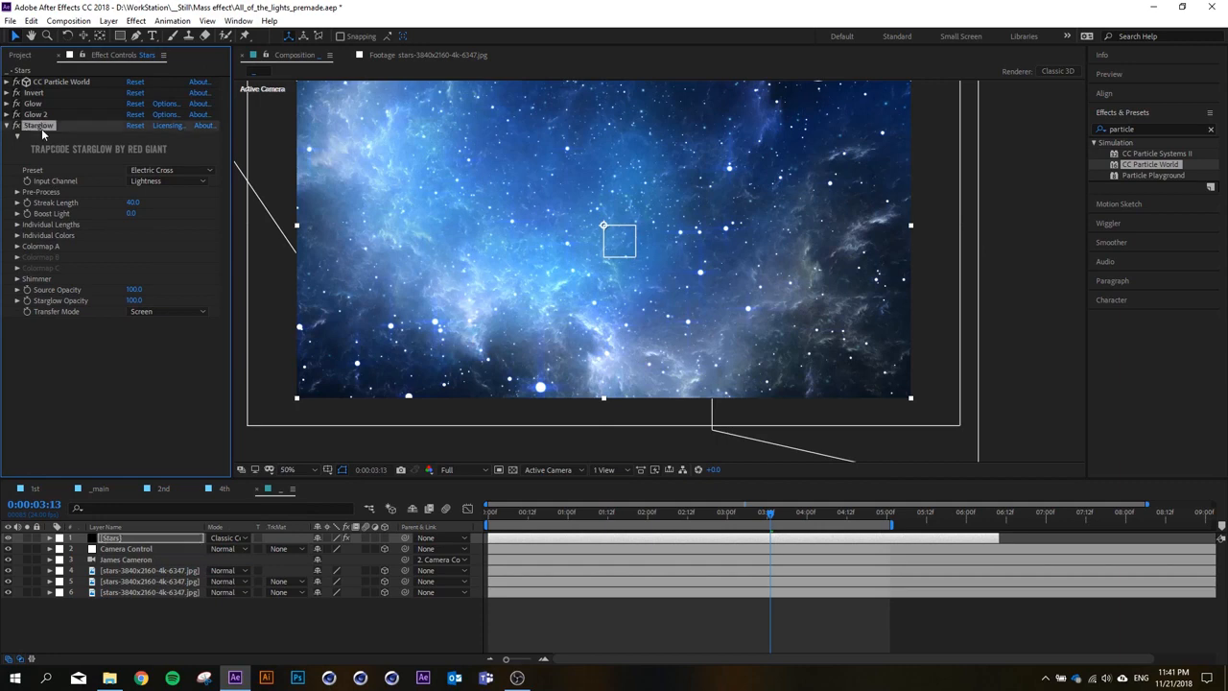
key("Delete")
Create an adjustment layer above the Stars layer and apply the Optics Compensation effect to it.
right_click(162, 623)
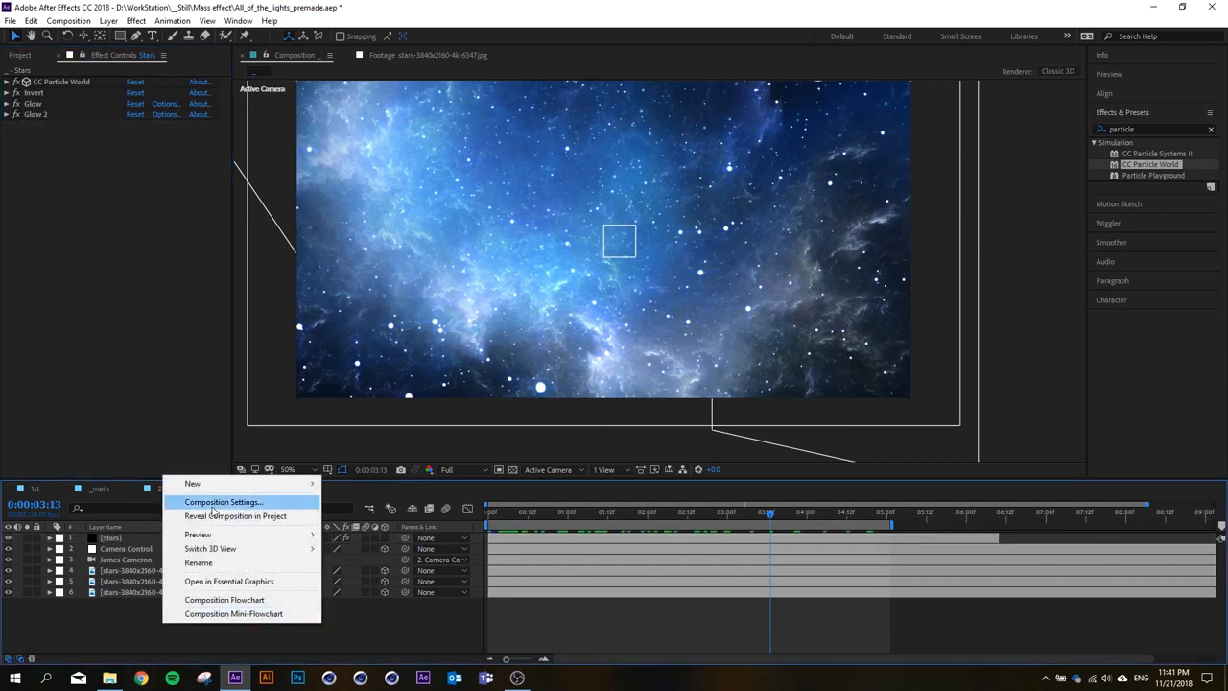
mouse_move(240, 483)
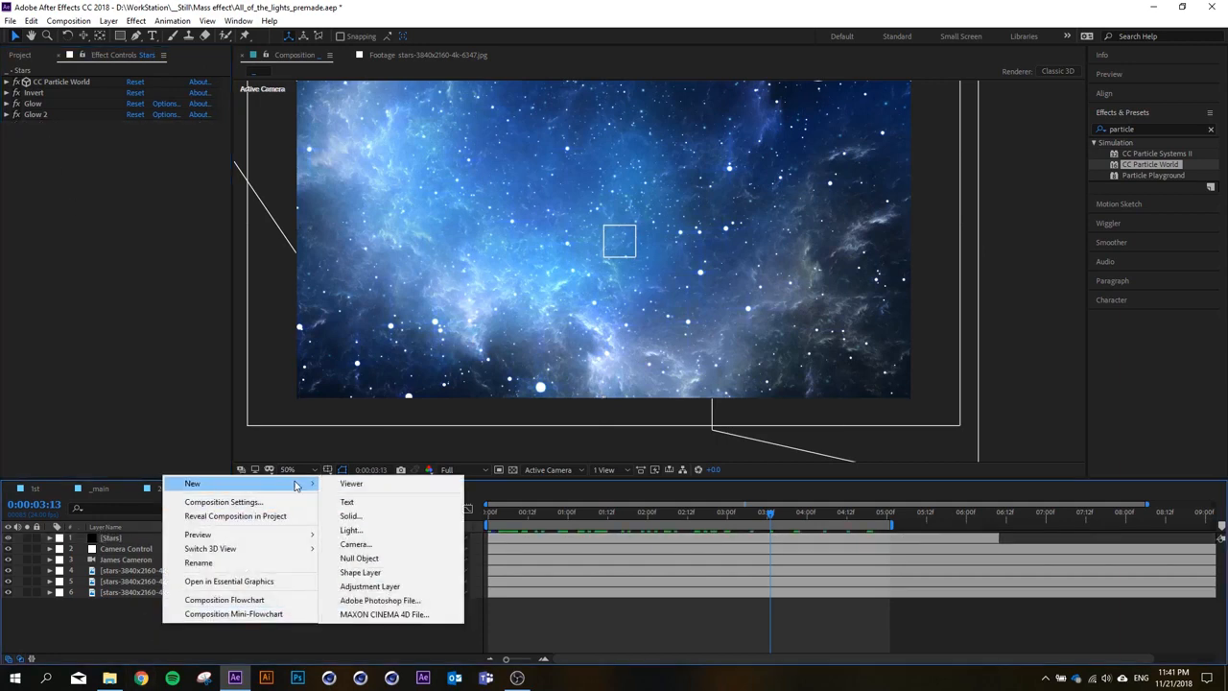
left_click(369, 586)
key("ctrl+space")
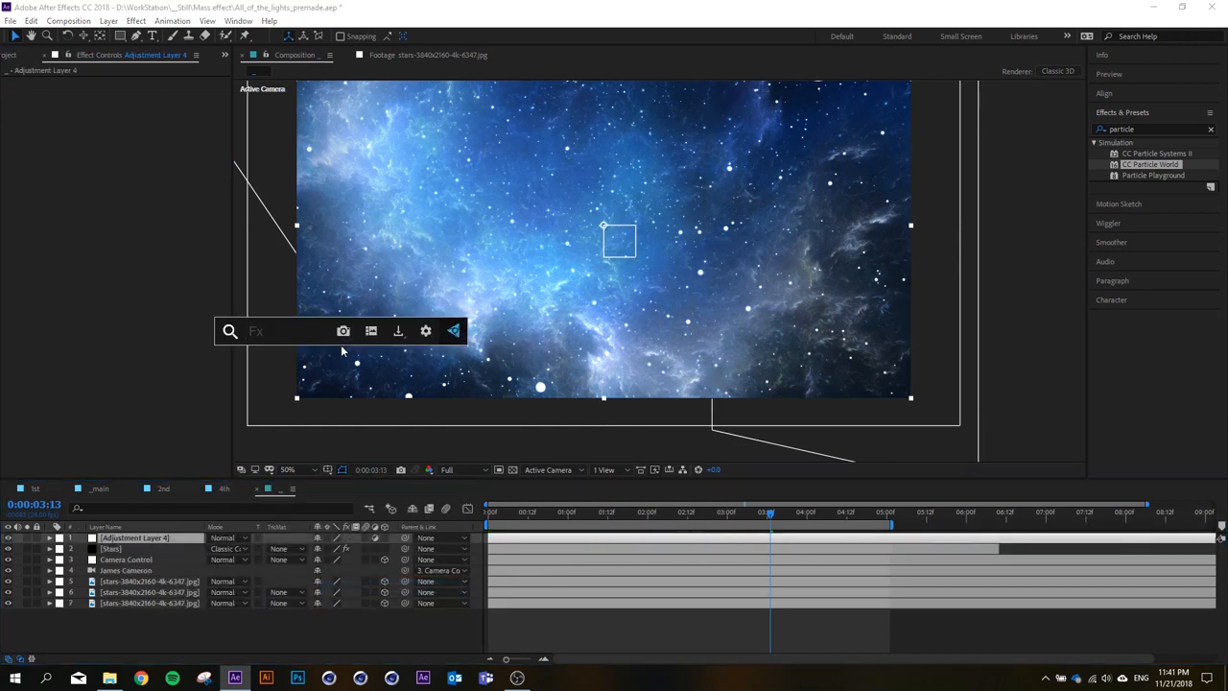
type("optics")
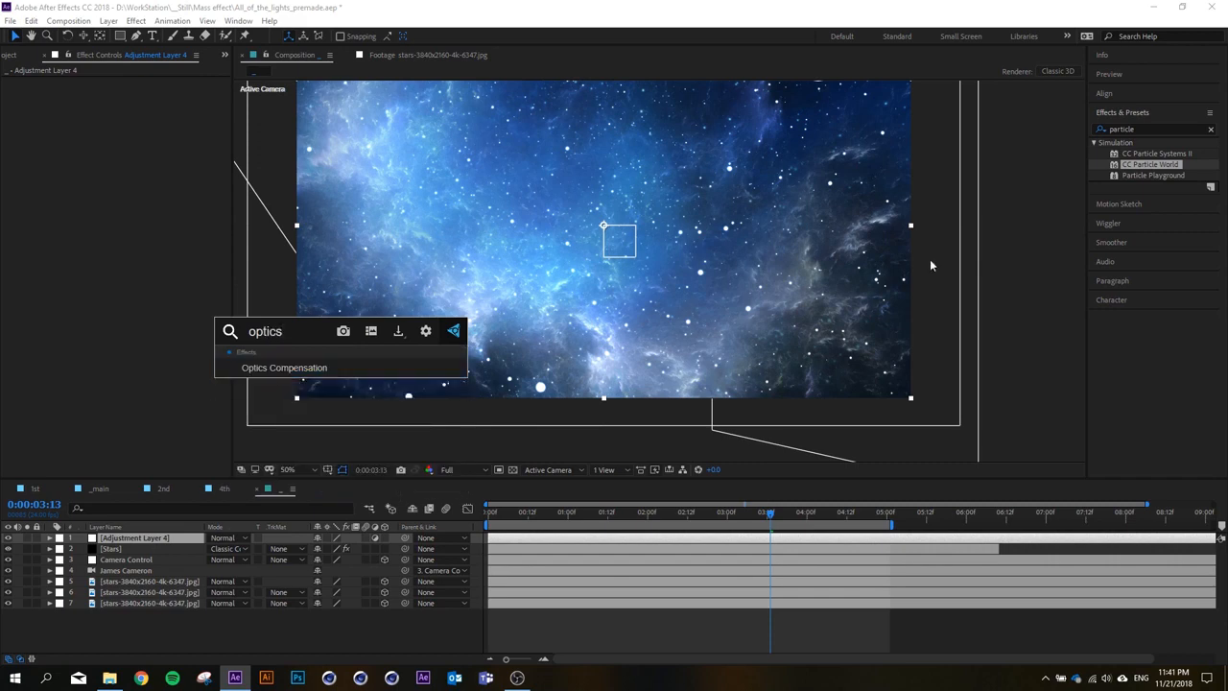
left_click(1103, 128)
type("optics")
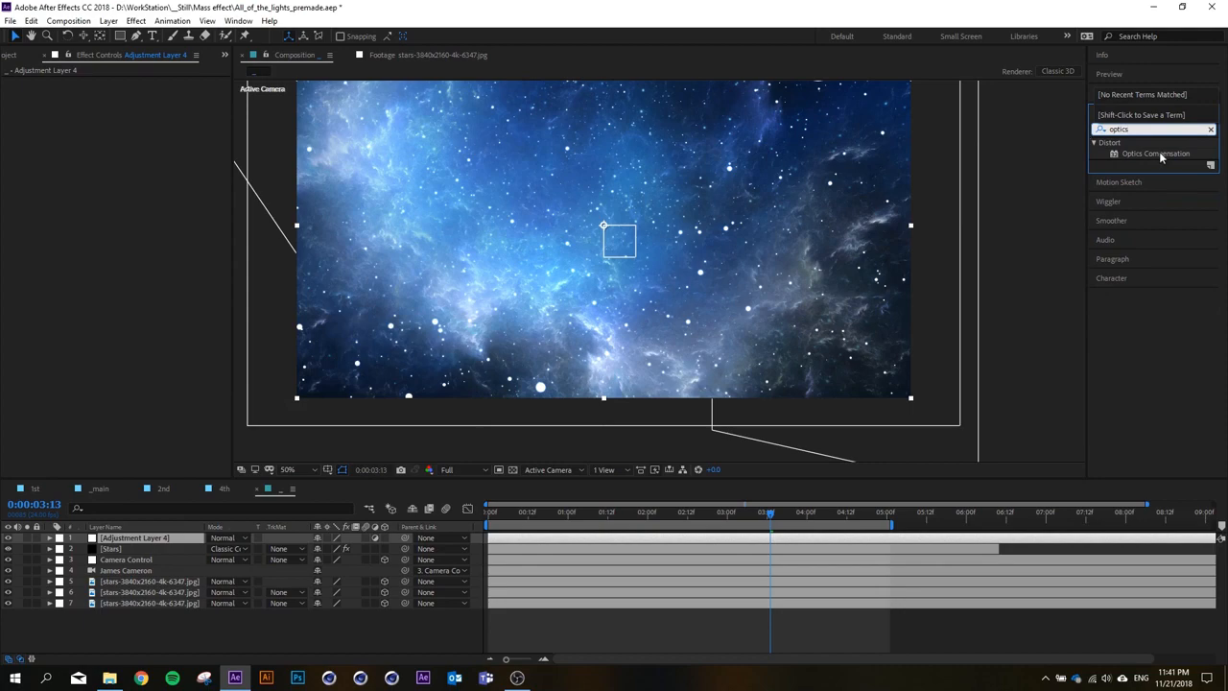
double_click(1156, 154)
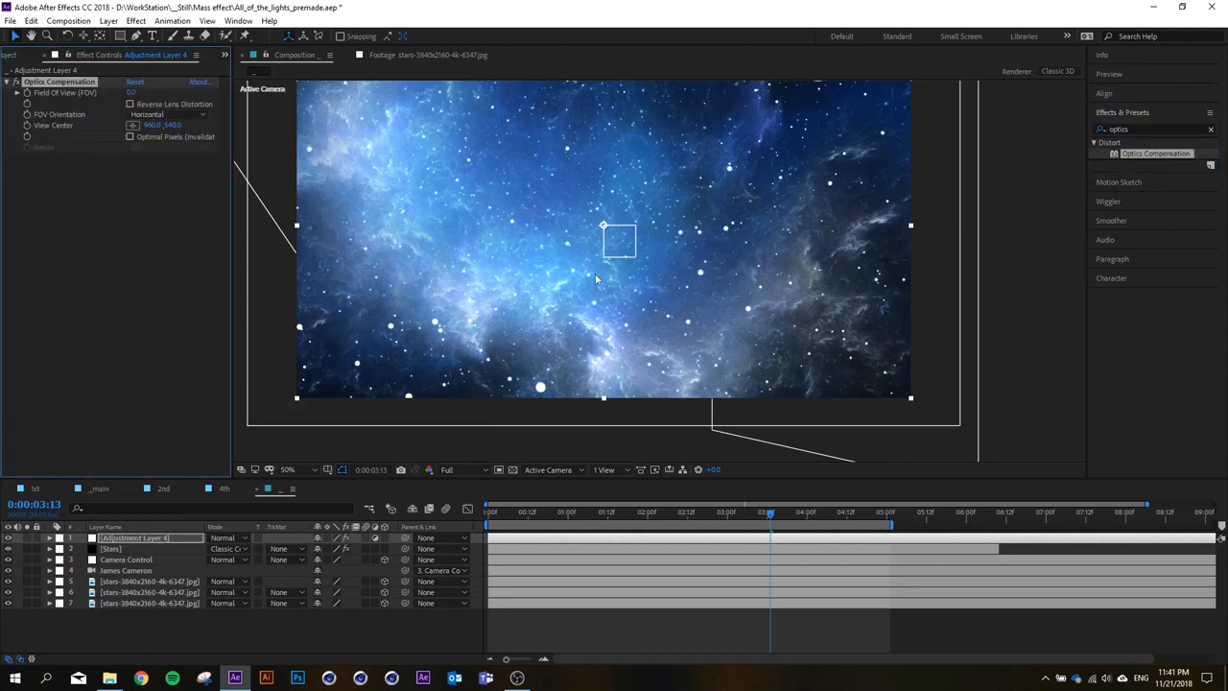
Enable Reverse Lens Distortion in Optics Compensation and raise the Field Of View to 66.4.
scroll(487, 247, "down", 2)
scroll(487, 245, "up", 1)
scroll(487, 245, "down", 1)
scroll(523, 255, "up", 2)
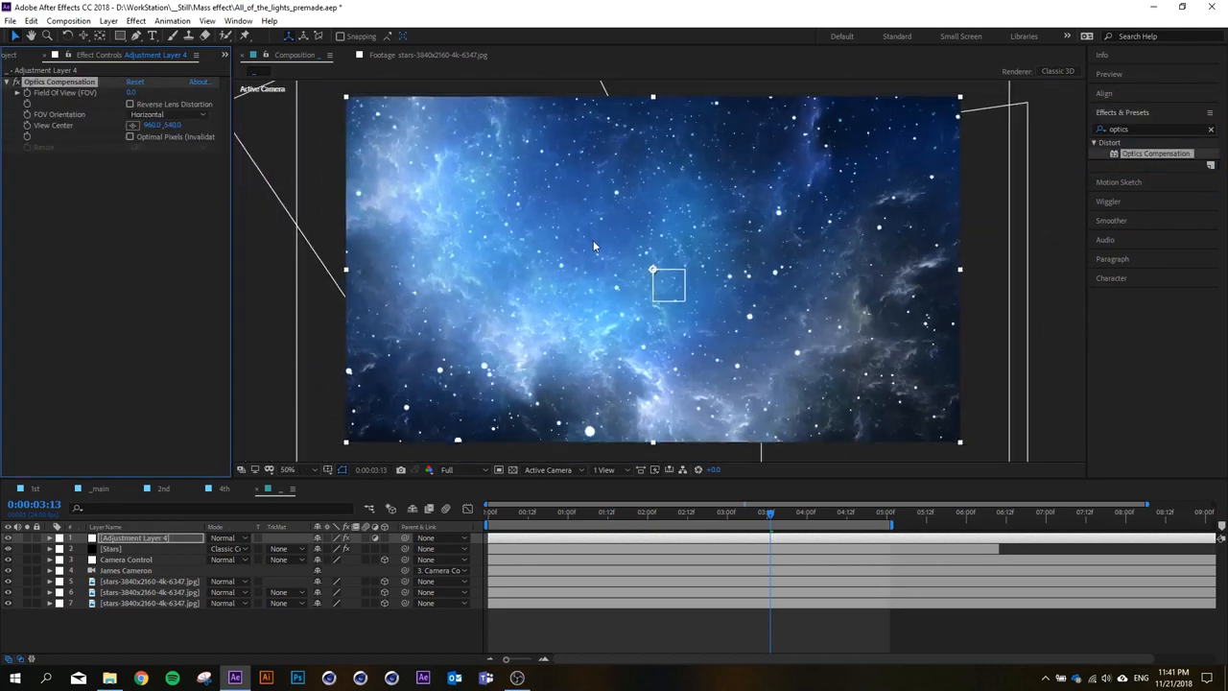
left_click(176, 223)
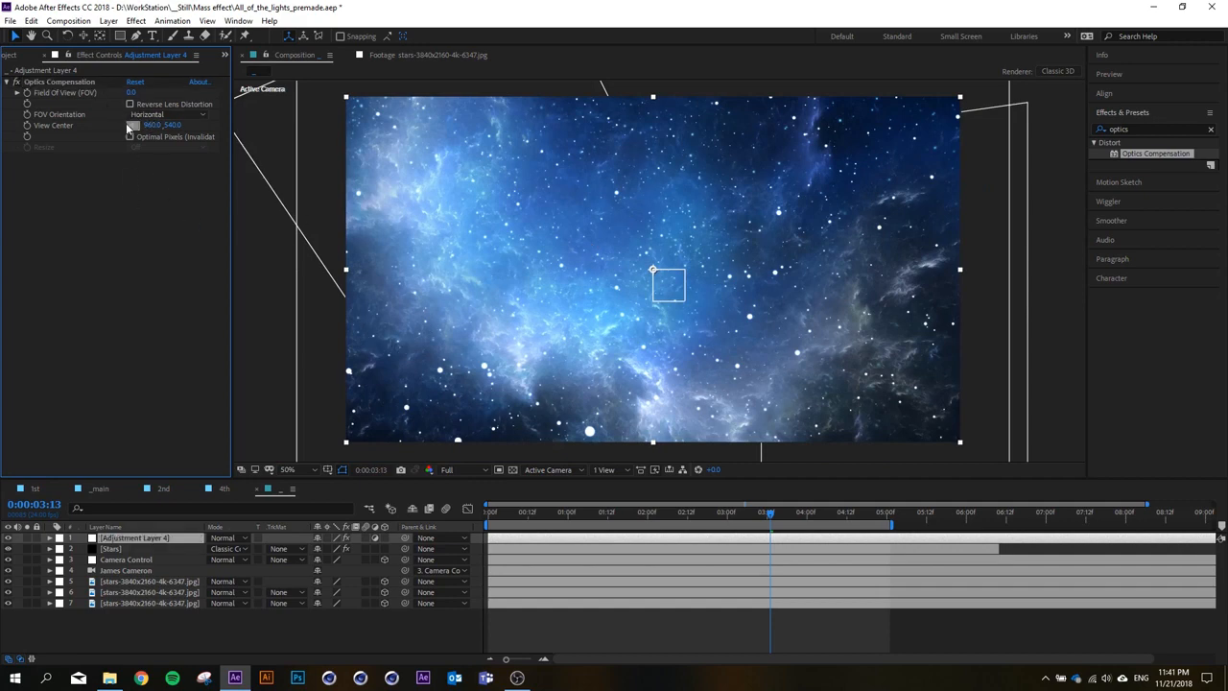
left_click(130, 103)
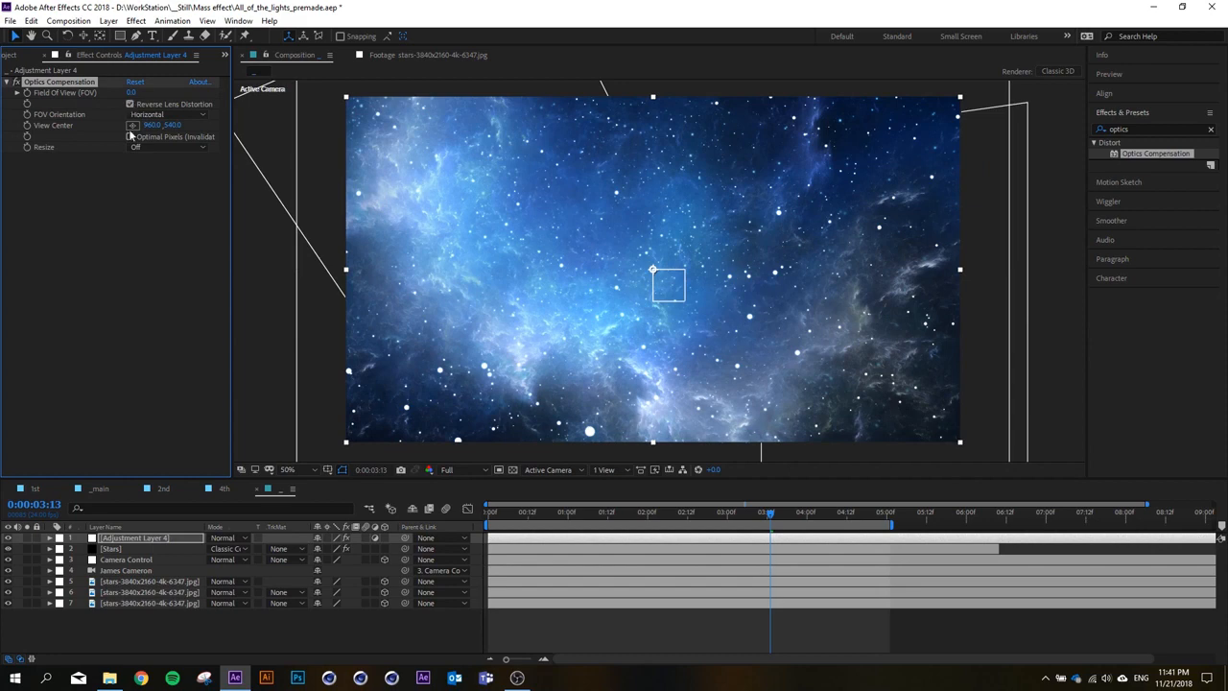
left_click(135, 174)
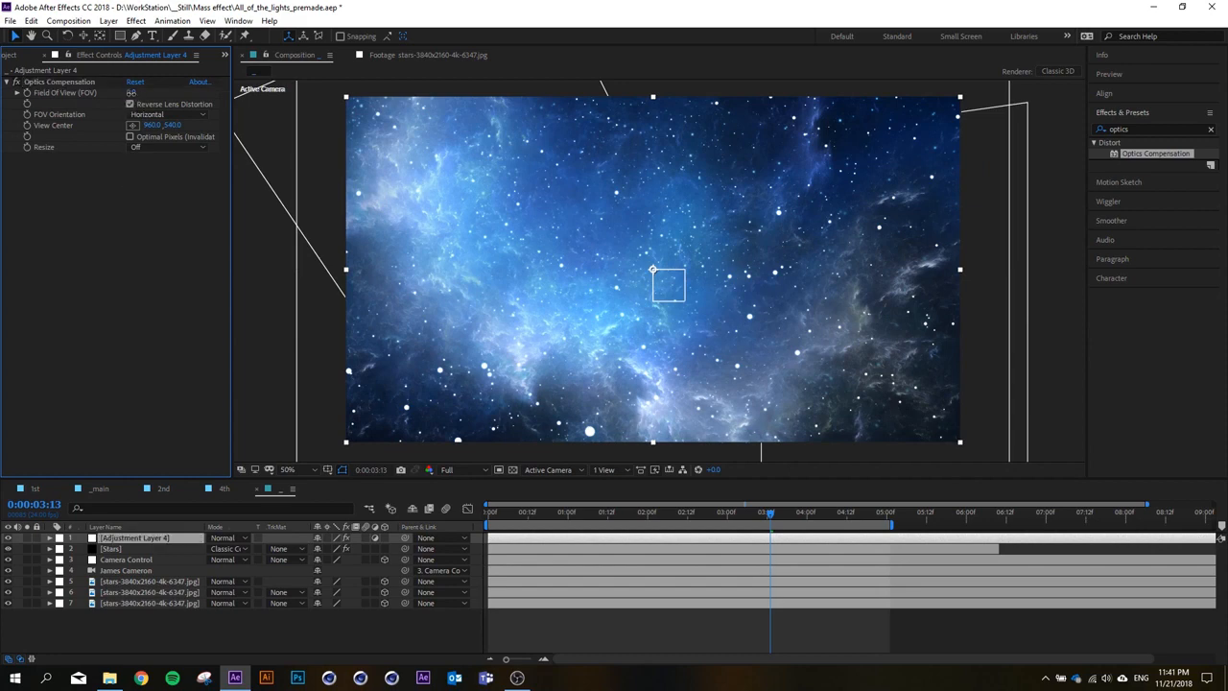
left_click_drag(131, 93, 144, 93)
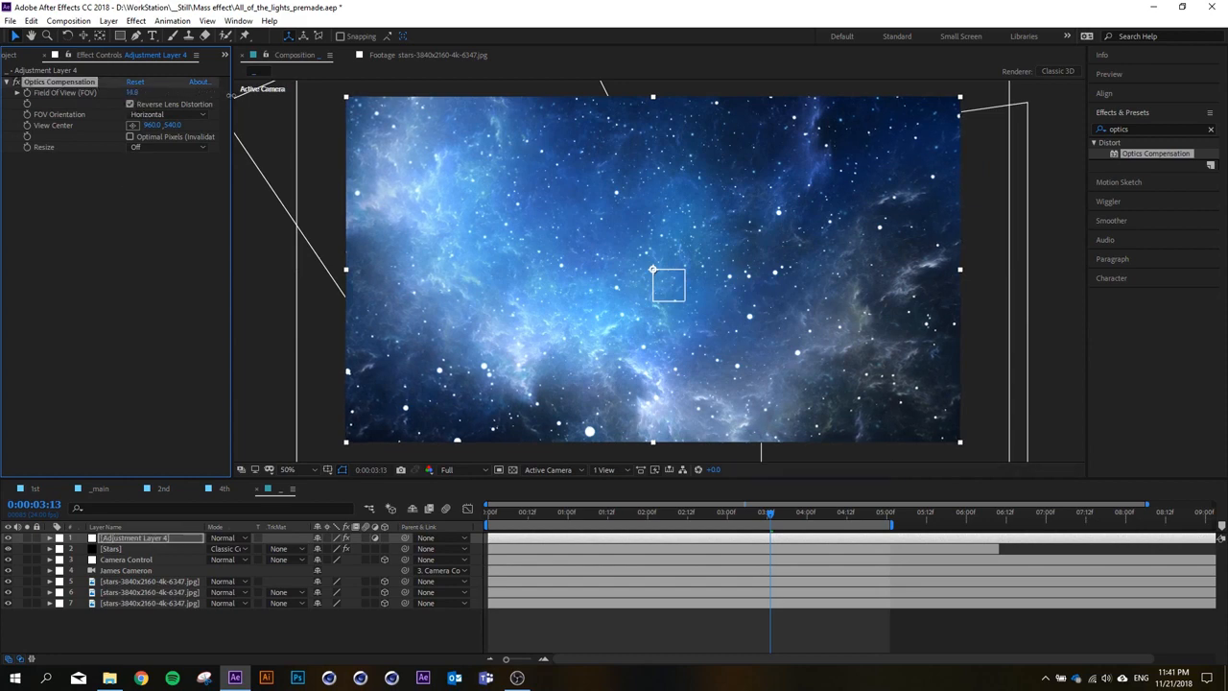
left_click_drag(273, 101, 540, 146)
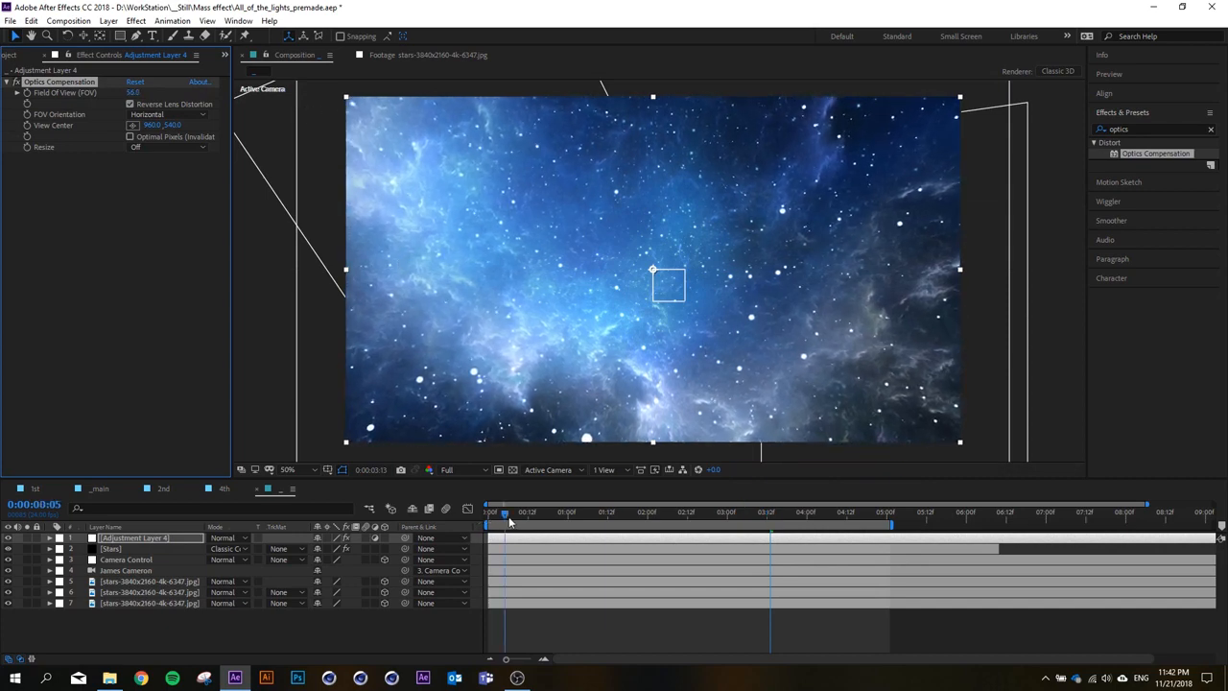
left_click_drag(509, 521, 685, 513)
left_click_drag(140, 93, 206, 93)
left_click(123, 266)
Examine the opening of the 2nd composition for comparison and return to the working composition.
left_click(163, 488)
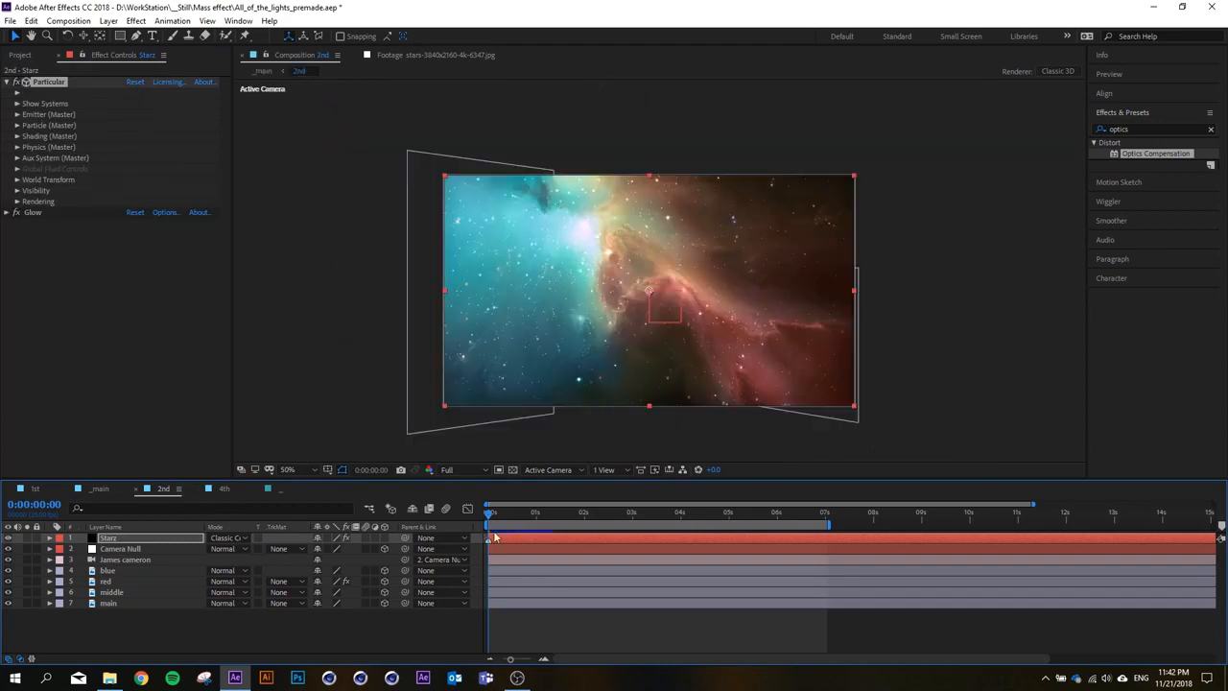
mouse_move(518, 519)
left_mouse_down()
mouse_move(576, 519)
mouse_move(526, 519)
left_mouse_up()
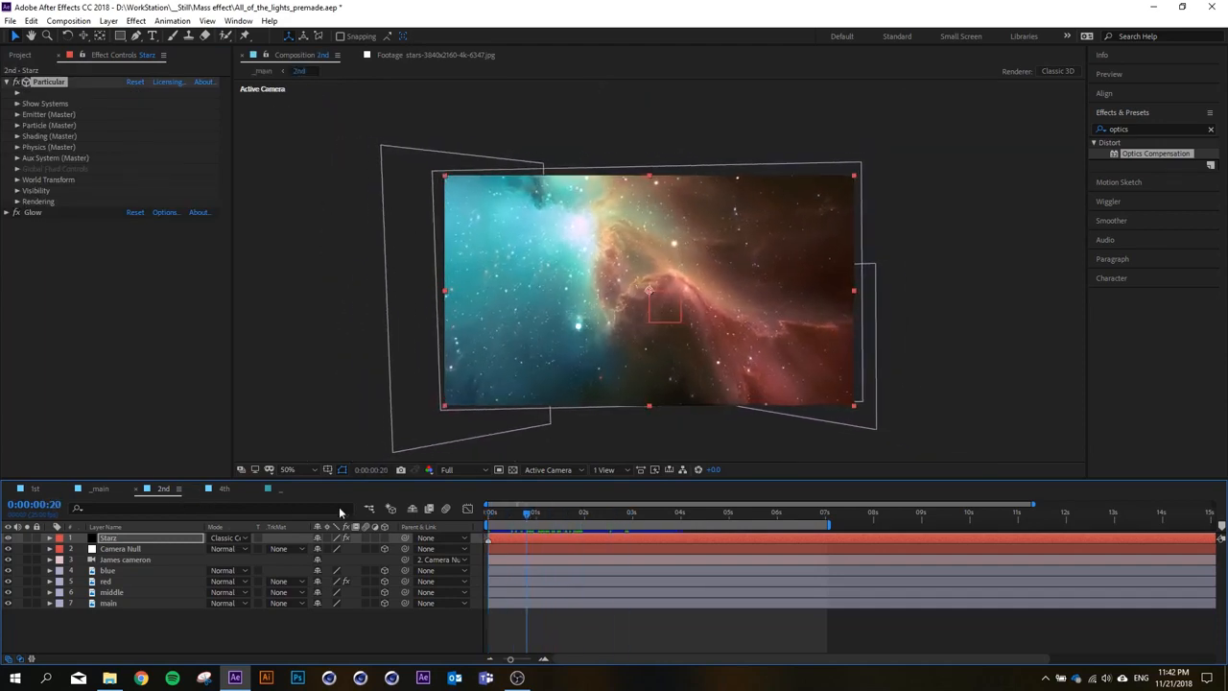
left_click(279, 488)
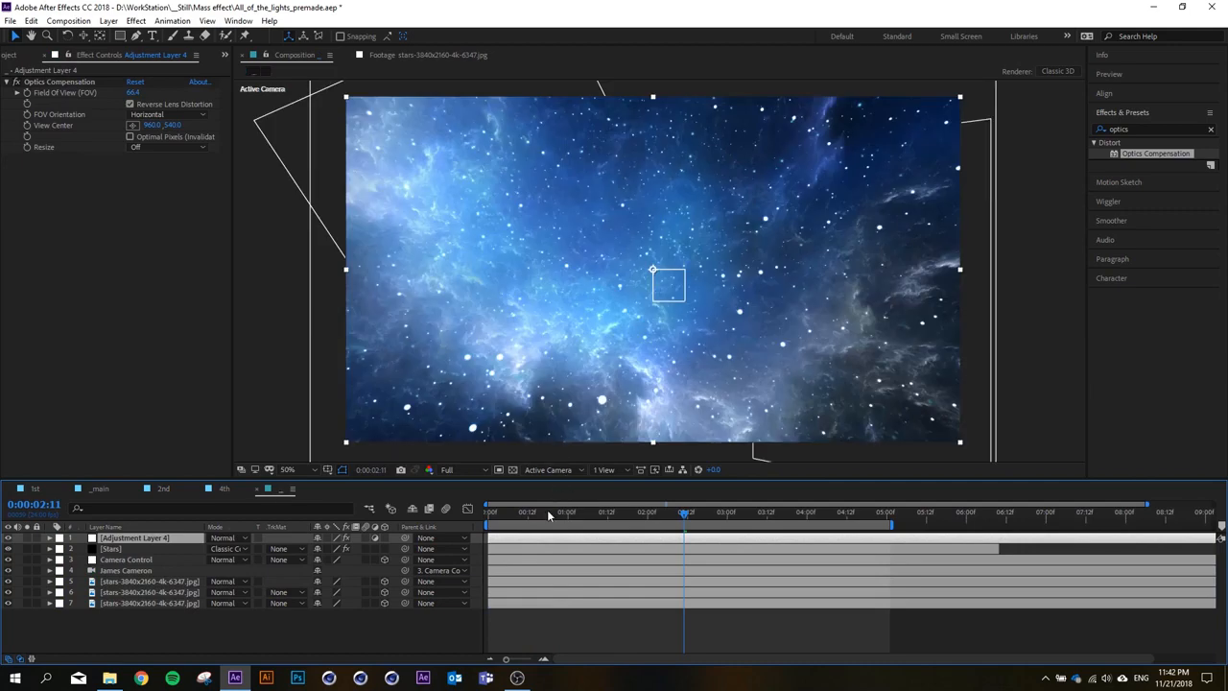
Try a Field Of View of 146.5 in Optics Compensation and preview the distortion around 0:00:02:06.
left_click_drag(548, 515, 664, 516)
left_click(77, 88)
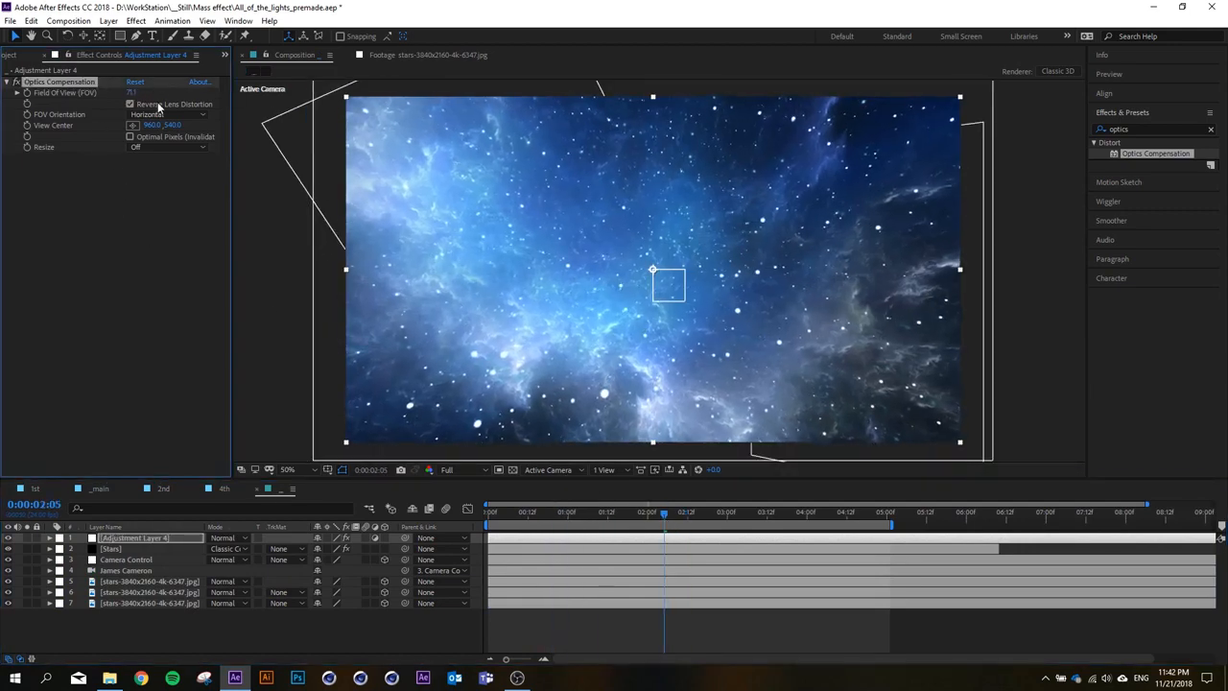
scroll(512, 246, "down", 2)
scroll(510, 248, "up", 2)
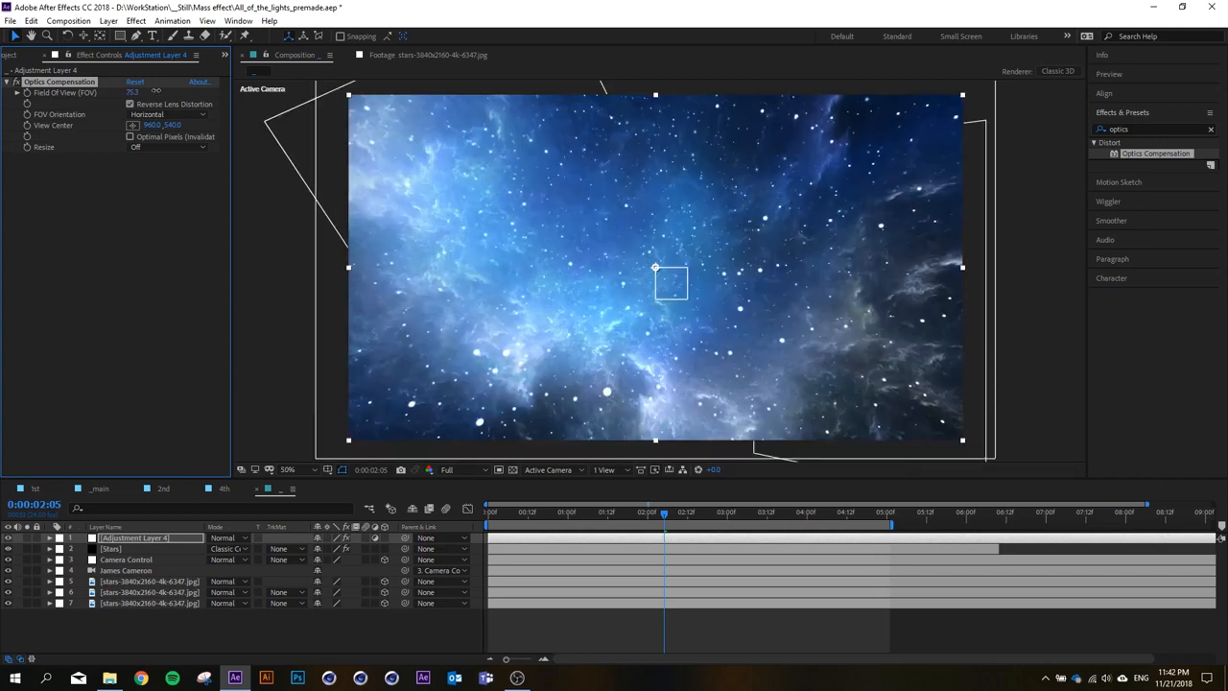
left_click_drag(155, 91, 604, 448)
left_click_drag(550, 519, 668, 515)
scroll(636, 274, "down", 2)
scroll(637, 294, "up", 2)
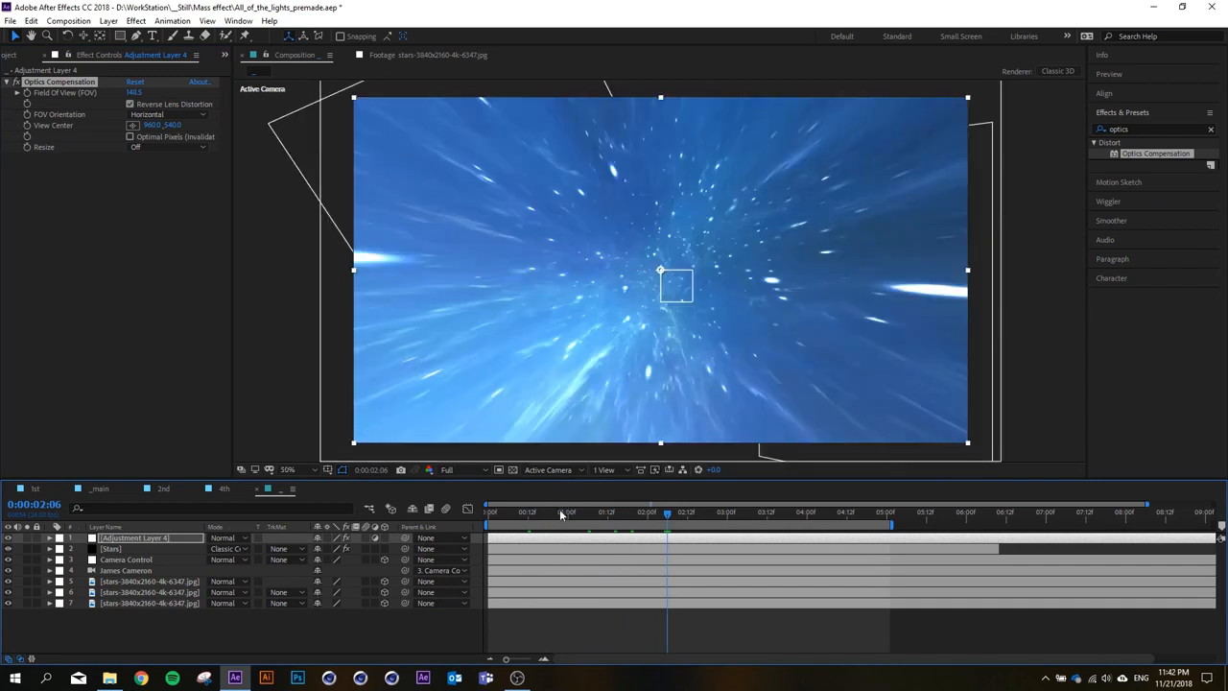
Keyframe the Optics Compensation Field Of View at 0 at 0:00:00:00 and at 156 at 0:00:05:00.
left_click_drag(561, 514, 470, 527)
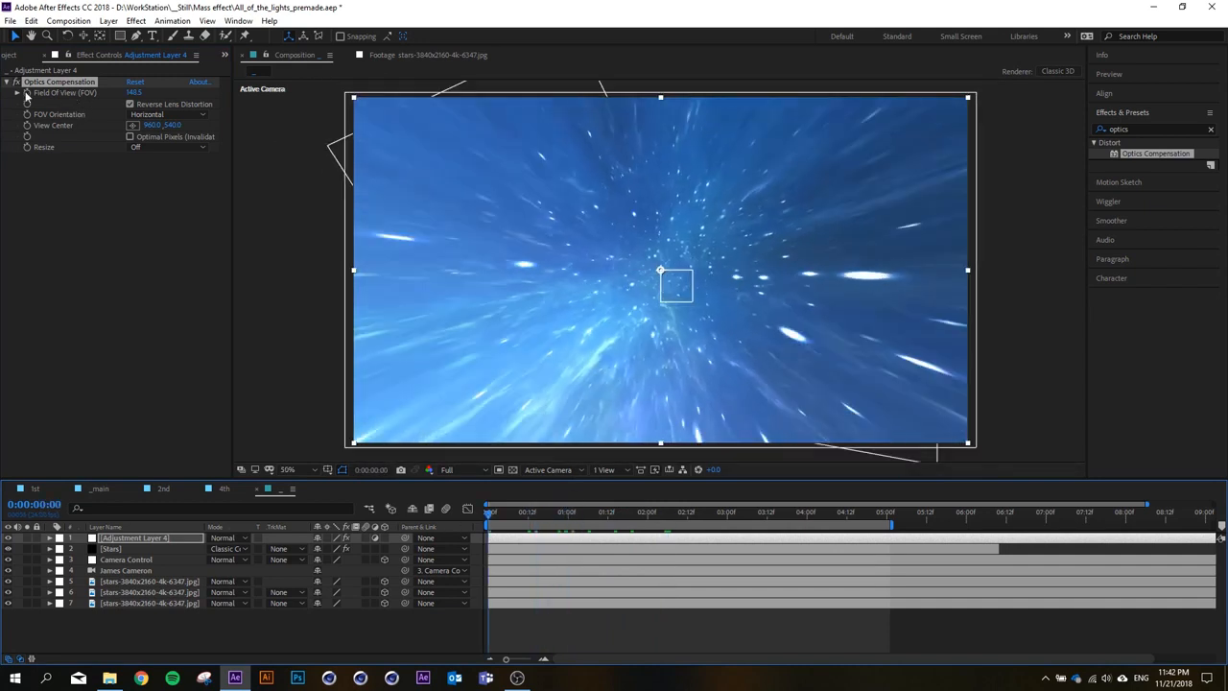
left_click(130, 102)
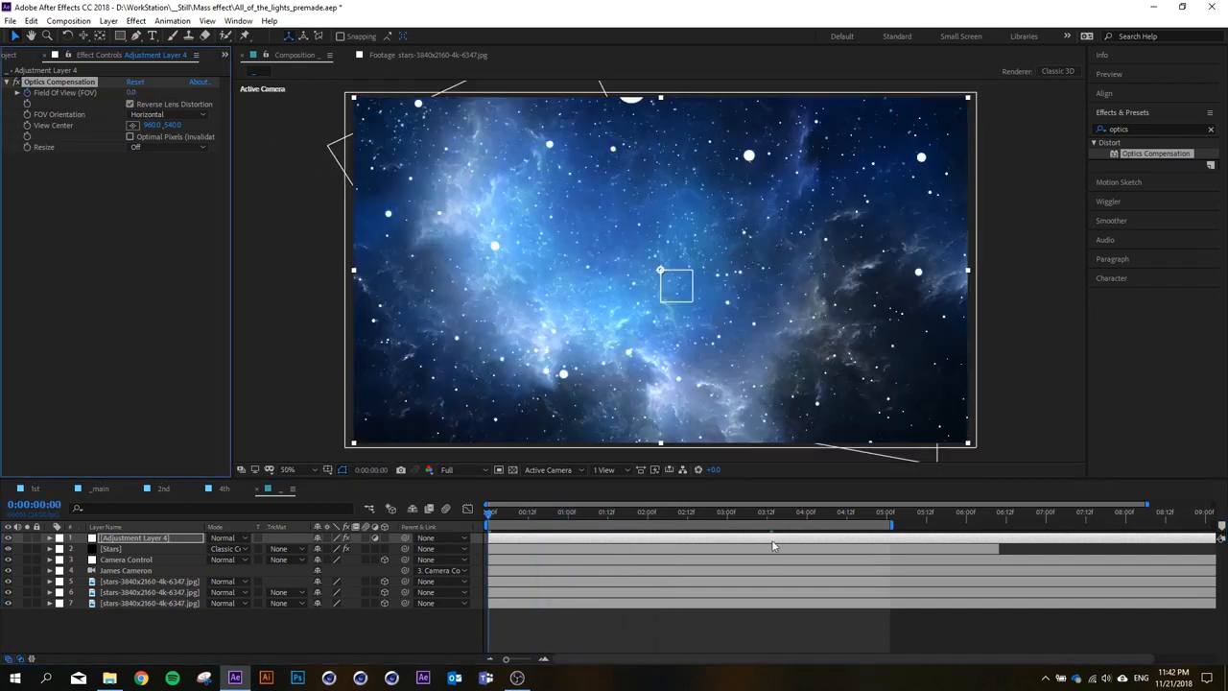
key("u")
left_click(882, 516)
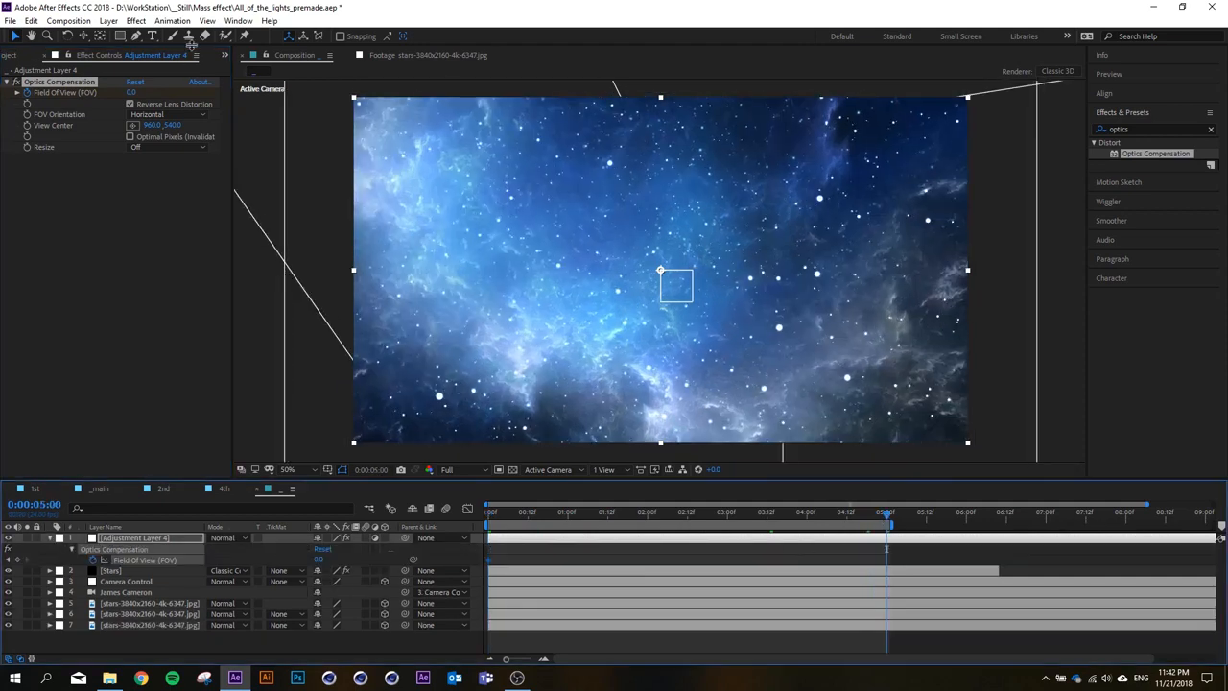
left_click_drag(132, 93, 200, 97)
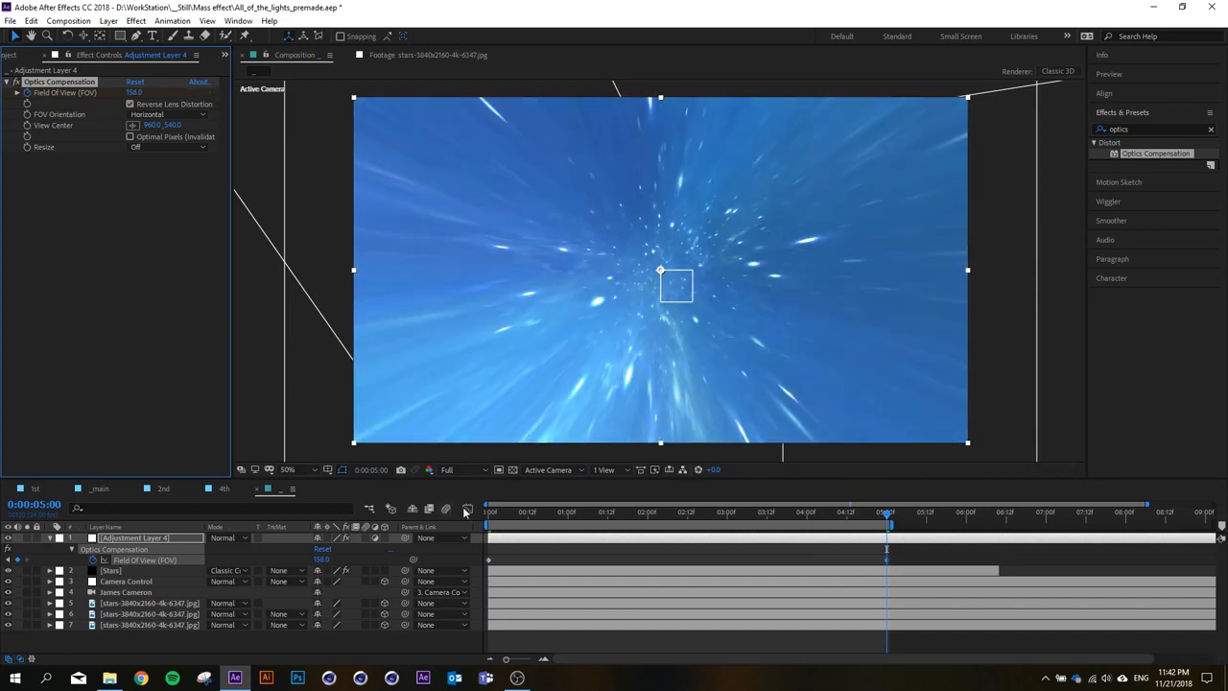
Apply Easy Ease to the first Field Of View keyframe, preview the animation and collapse the adjustment layer's properties.
left_click_drag(497, 514, 795, 514)
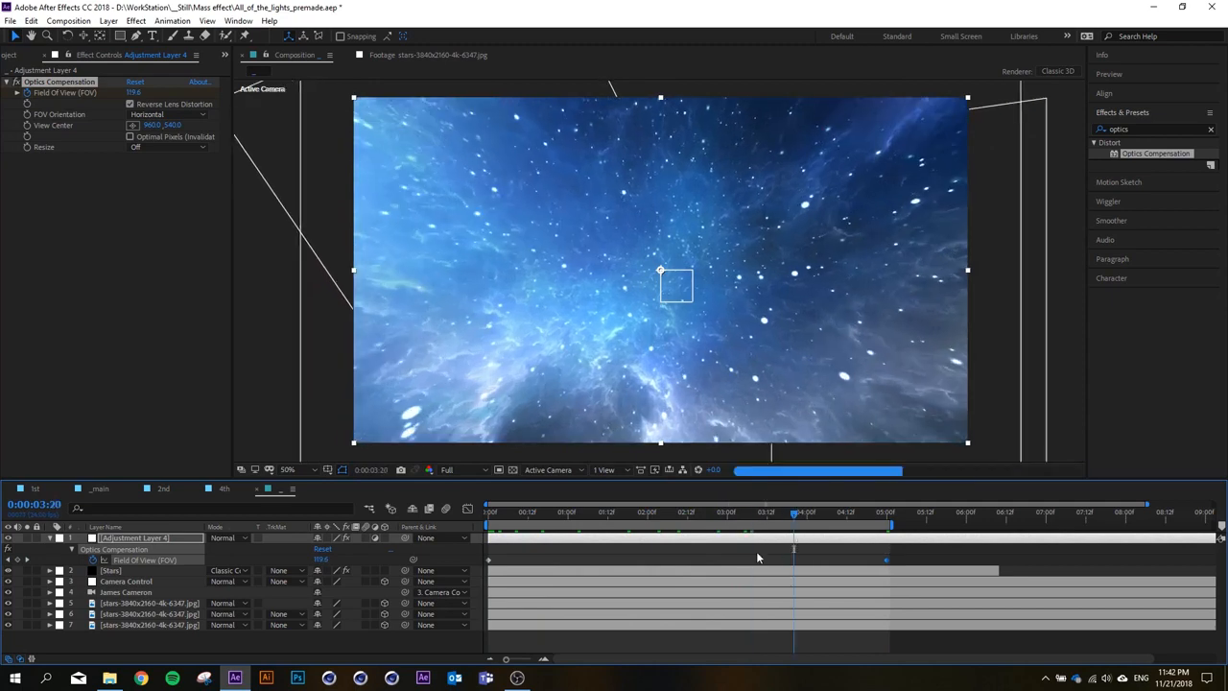
left_click(484, 565)
left_click(490, 560)
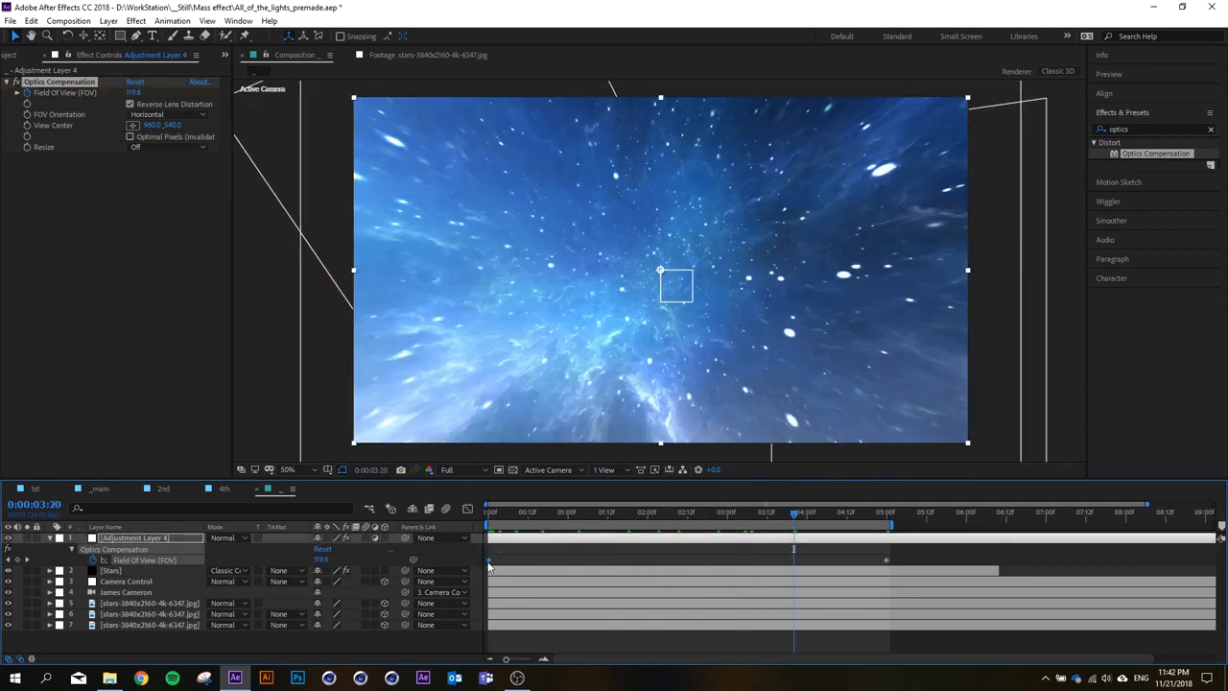
right_click(488, 561)
mouse_move(575, 551)
left_click(690, 595)
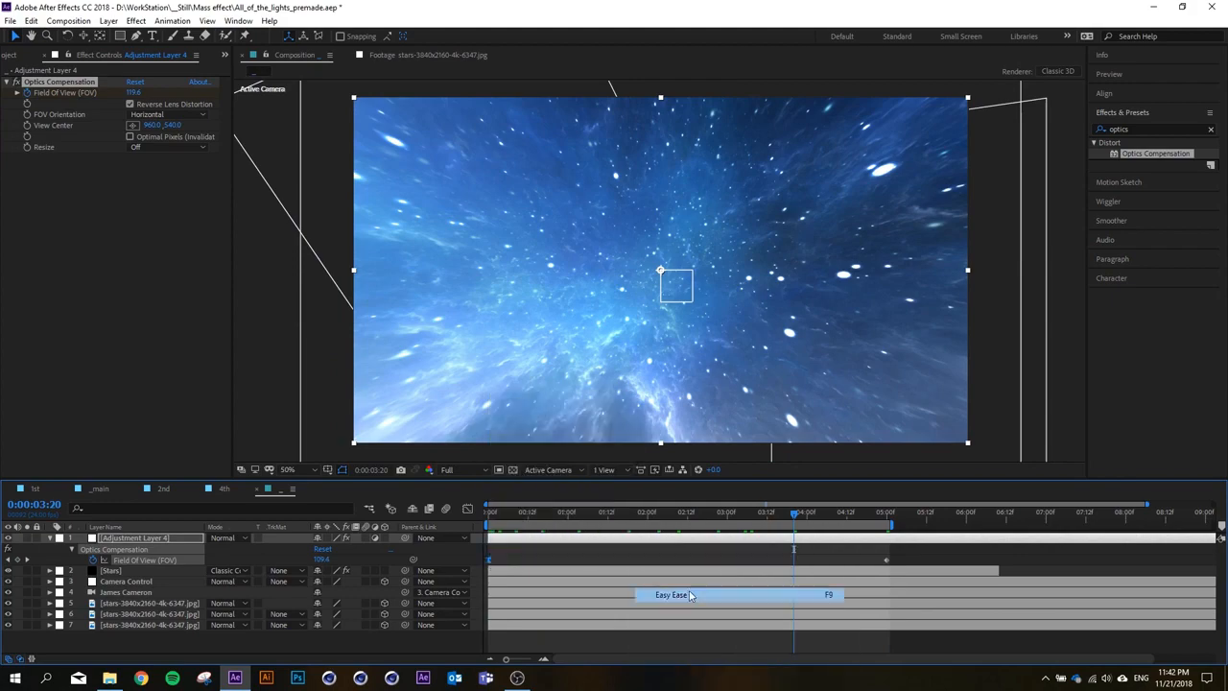
left_click_drag(524, 514, 667, 525)
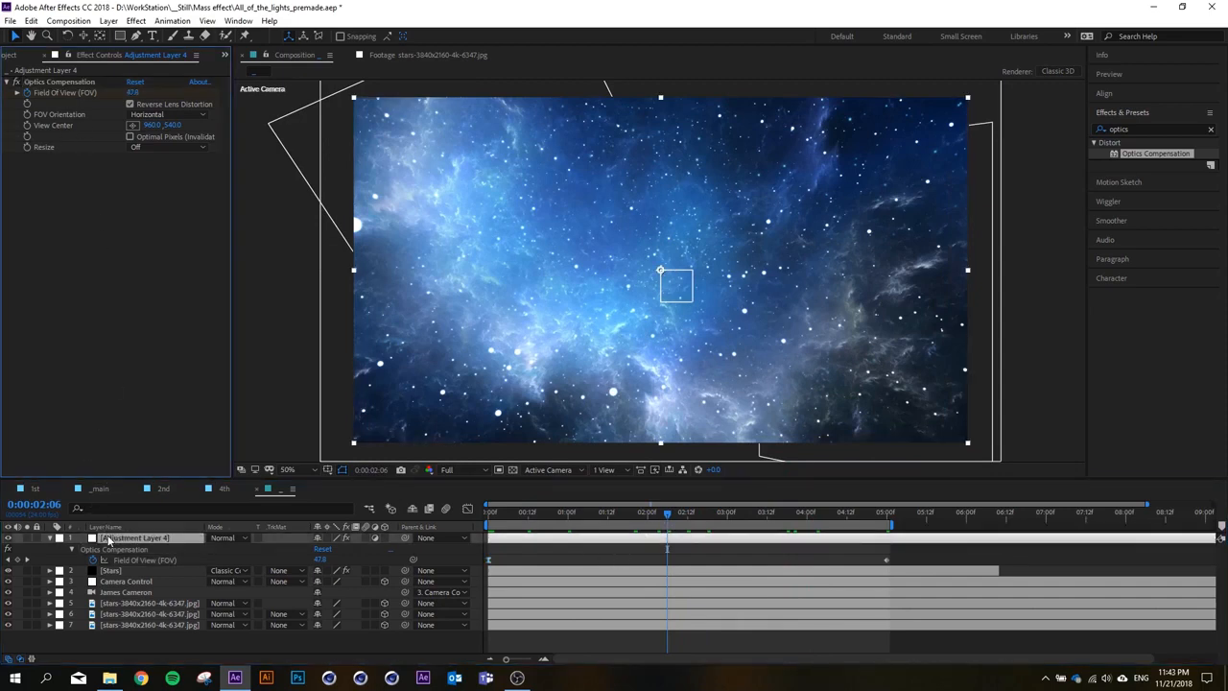
left_click(716, 553)
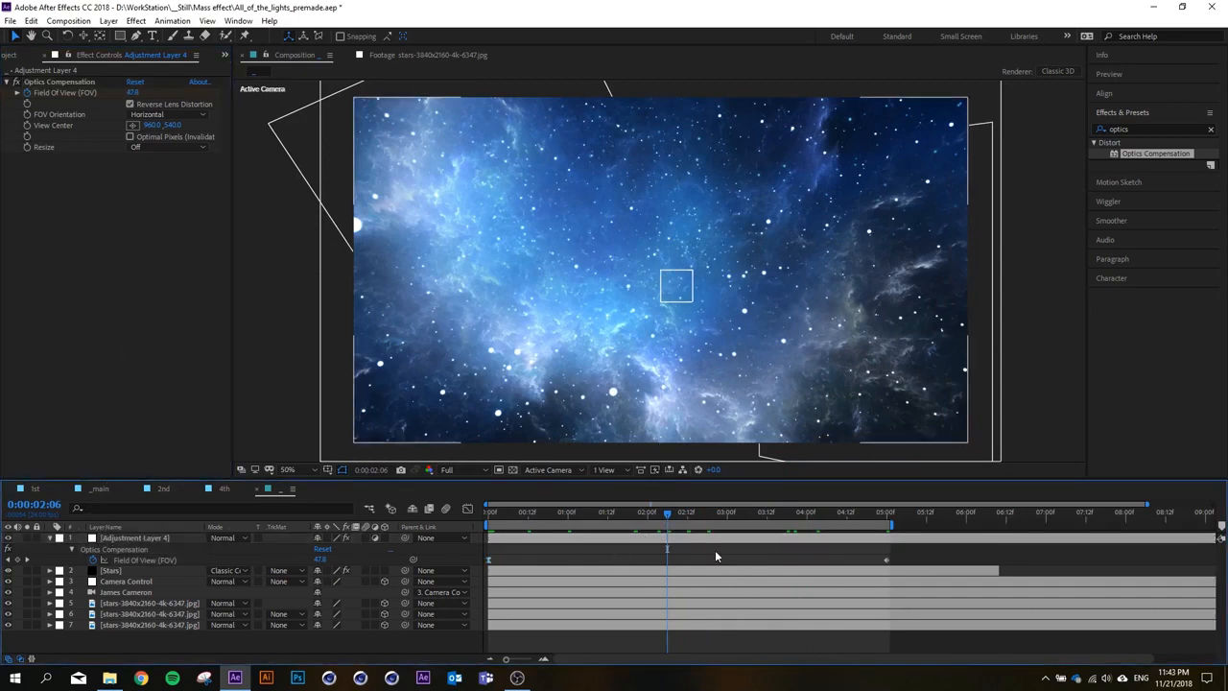
key("u")
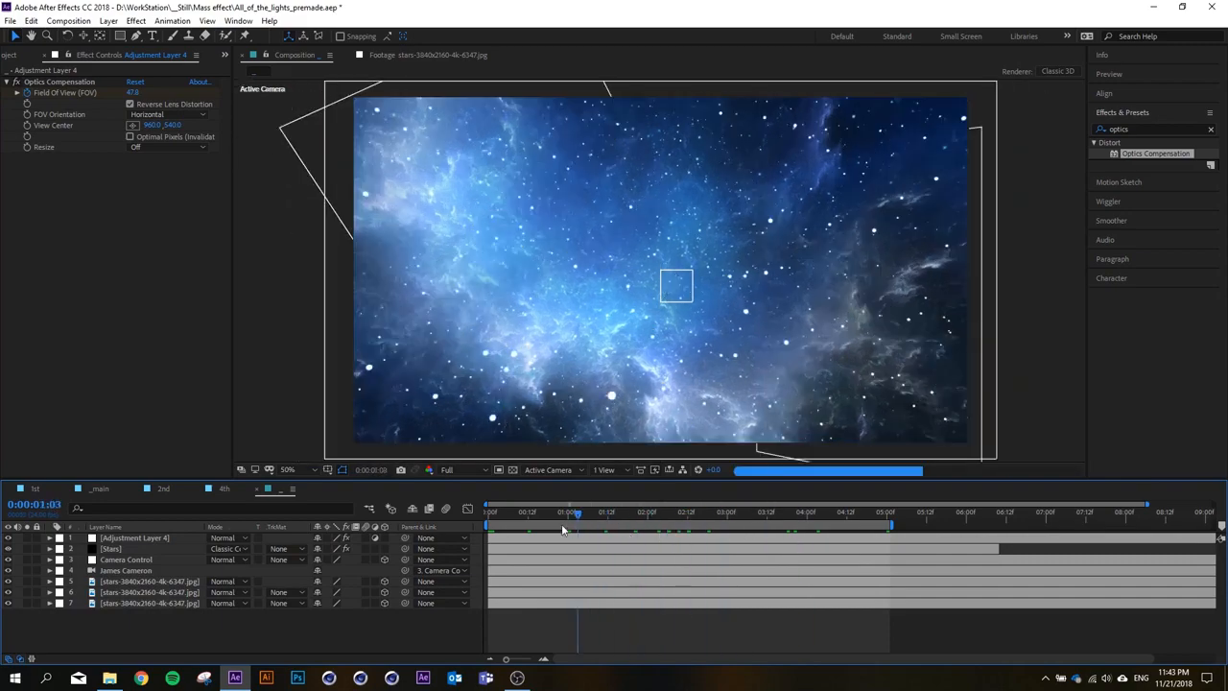